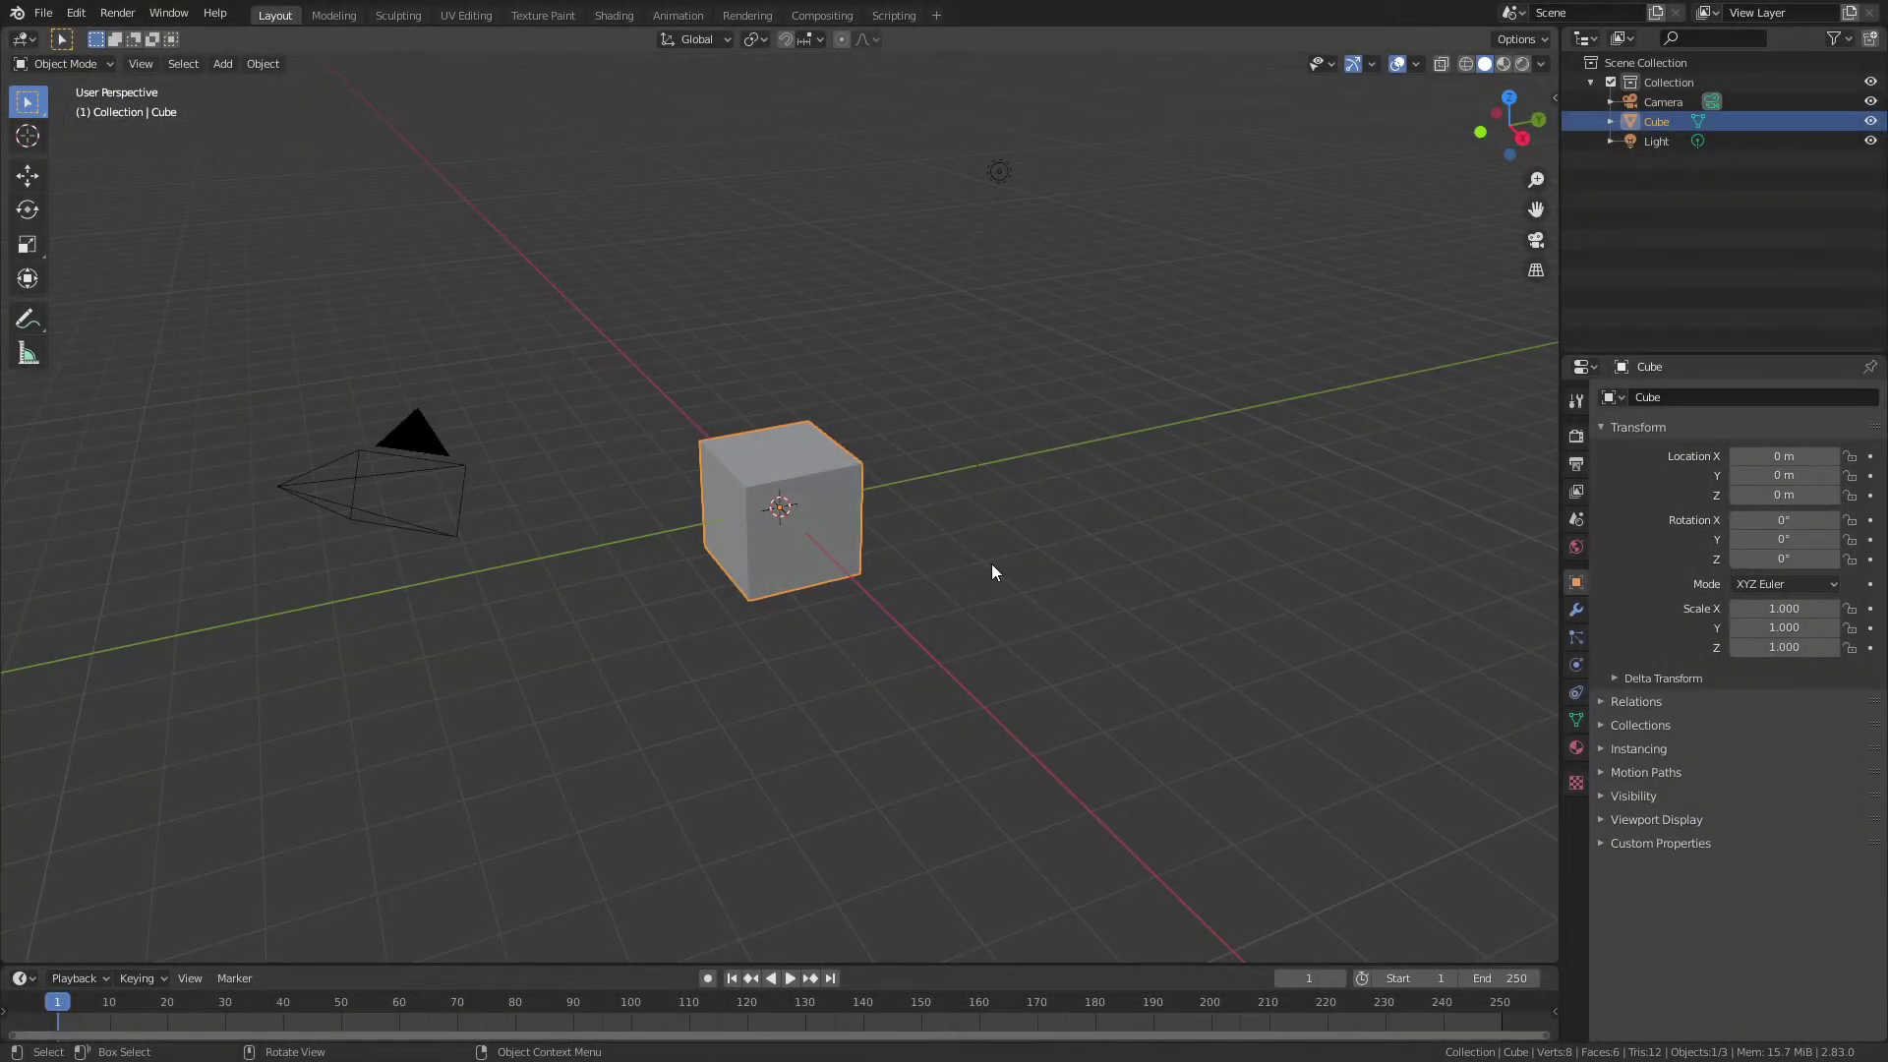
Step: Replace the default cube with a 4-subdivision icosphere and frame it in front view
key("x")
left_click(816, 545)
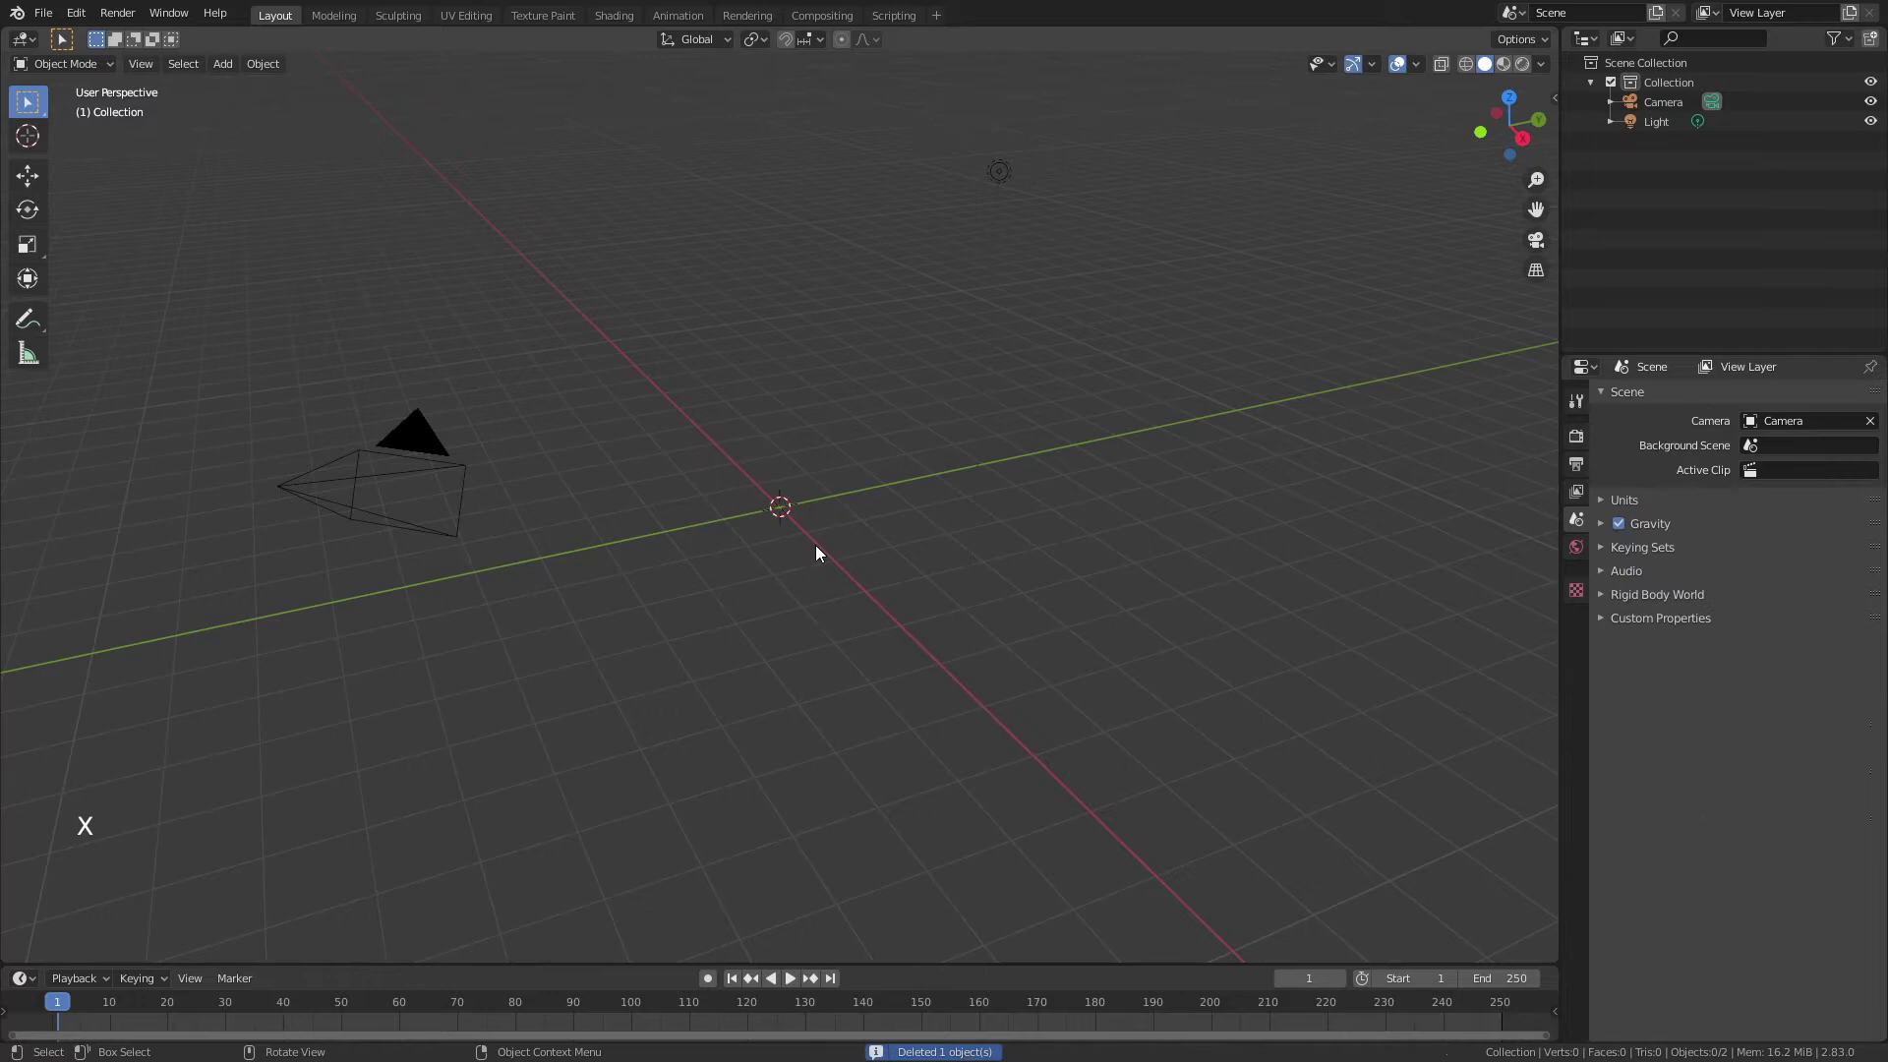
key("shift+a")
mouse_move(847, 546)
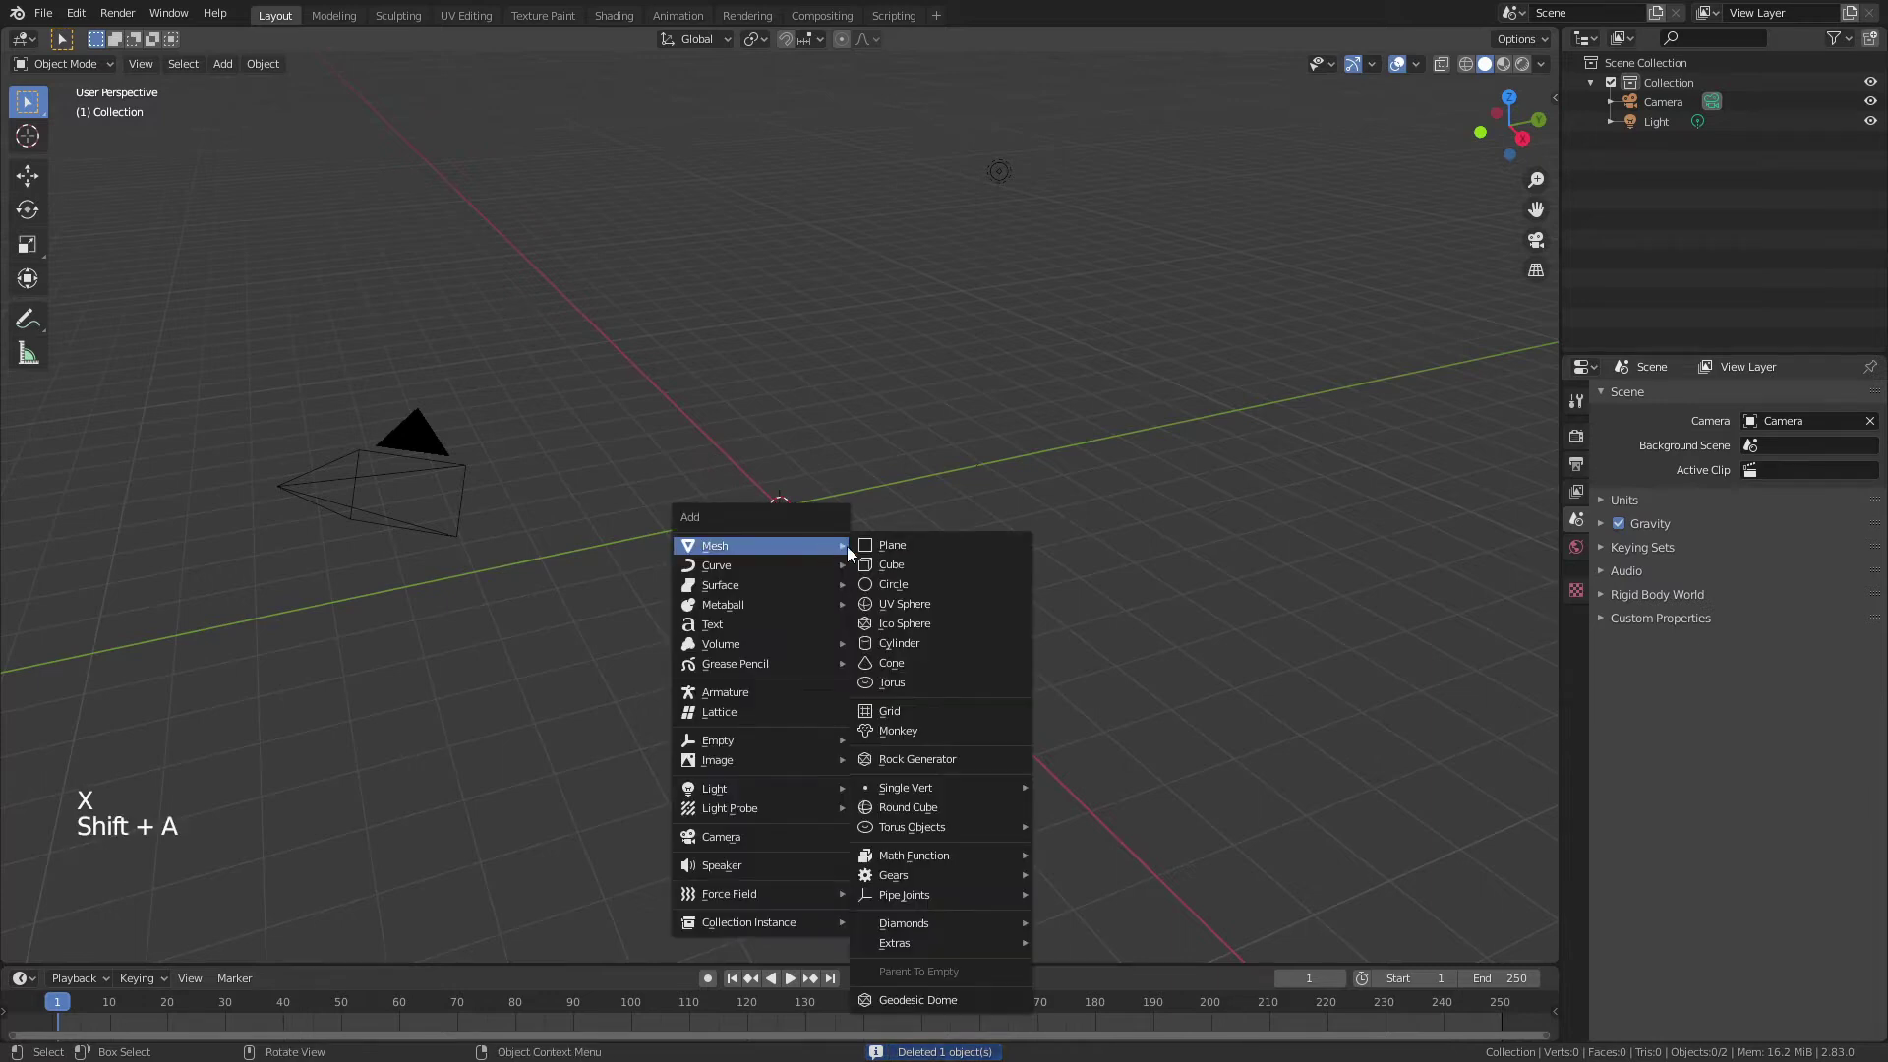
left_click(887, 620)
left_click(323, 754)
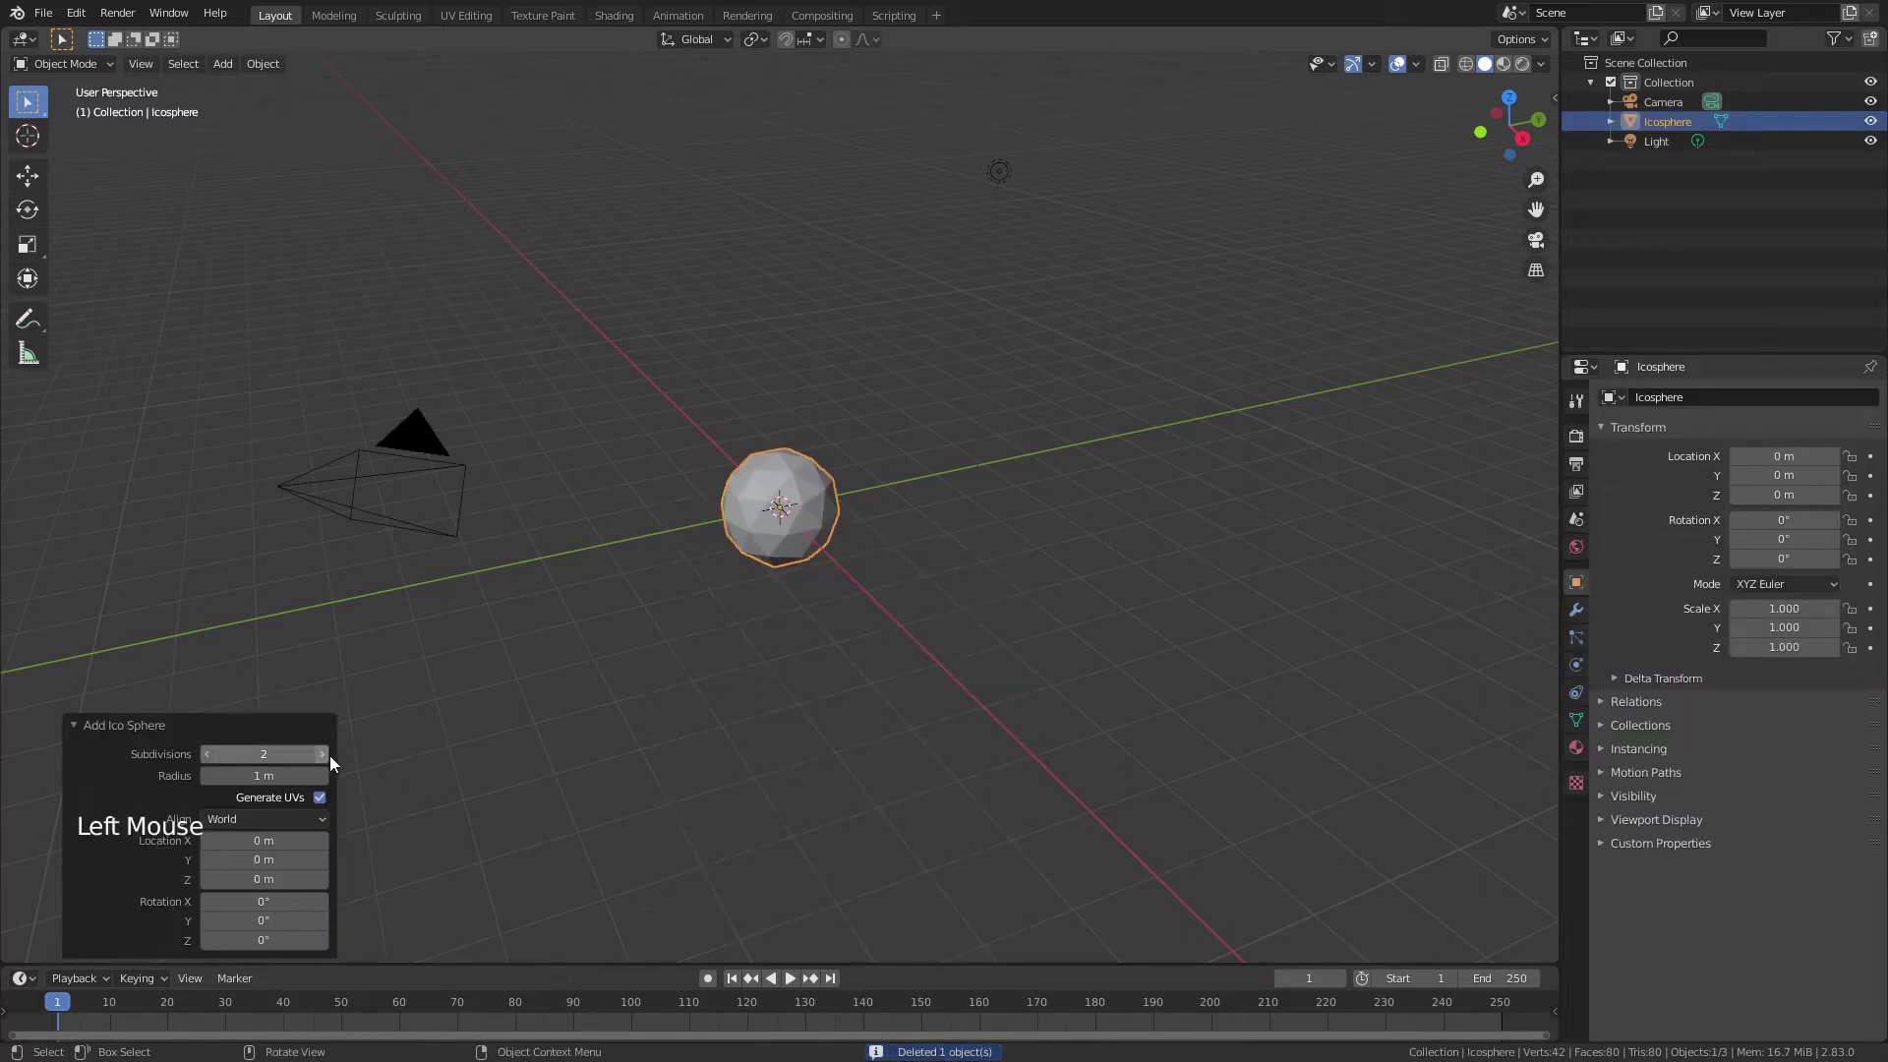
left_click(322, 755)
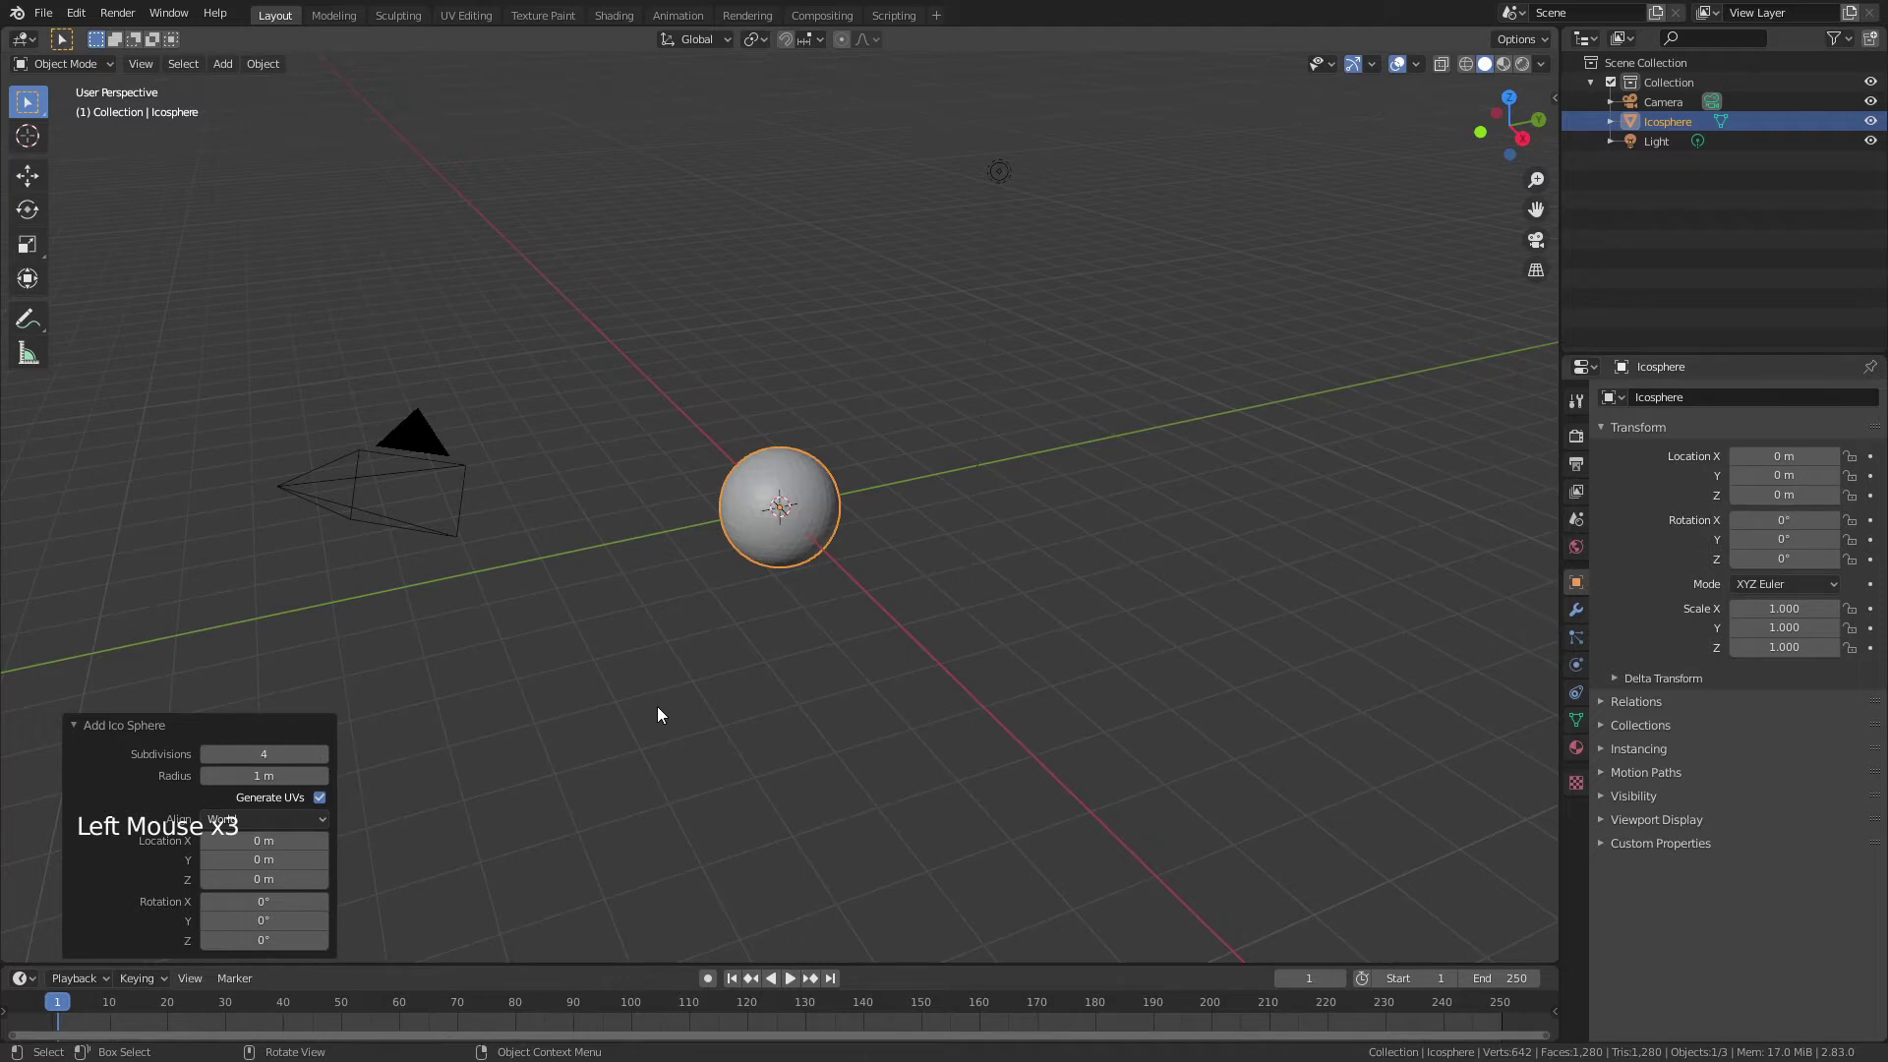
key("KP_1")
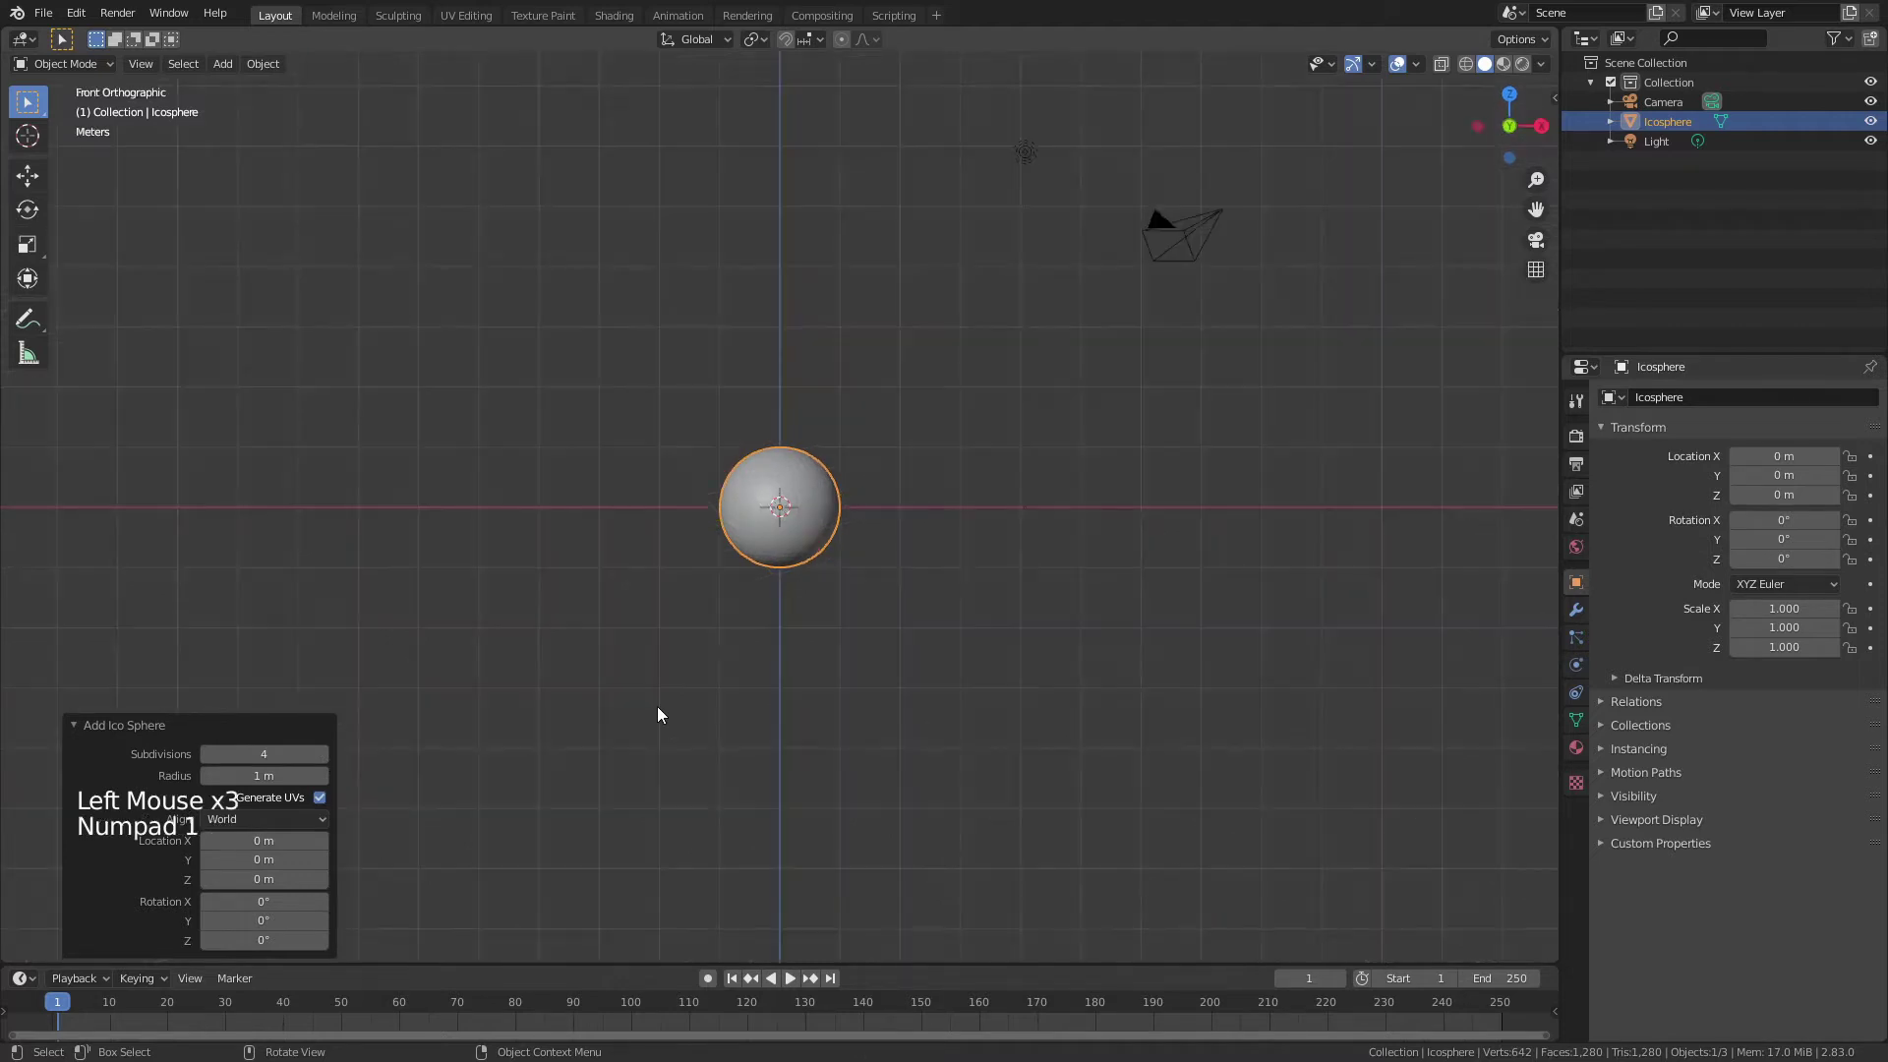
scroll(766, 439, "up", 6)
Step: In Edit Mode, select two vertices either side of centre and grow them into face patches
scroll(766, 440, "up", 3)
key("Tab")
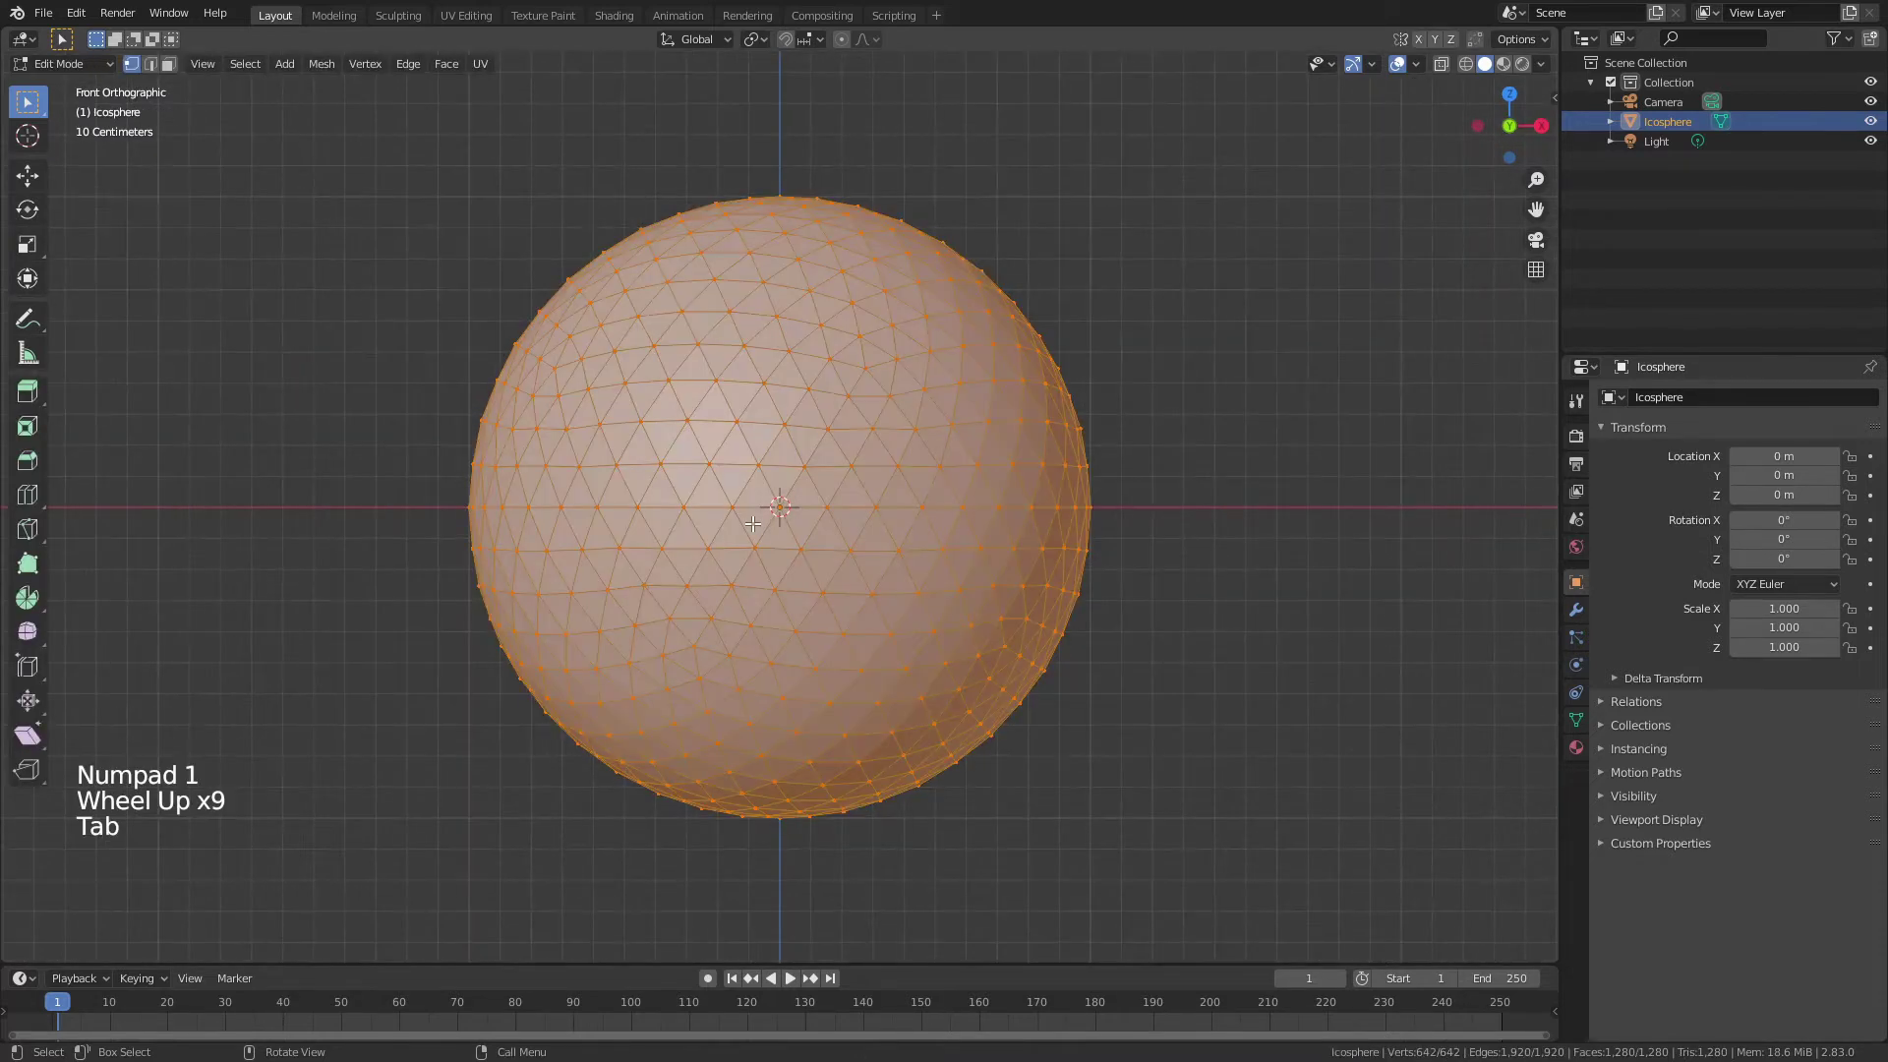
key("alt+a")
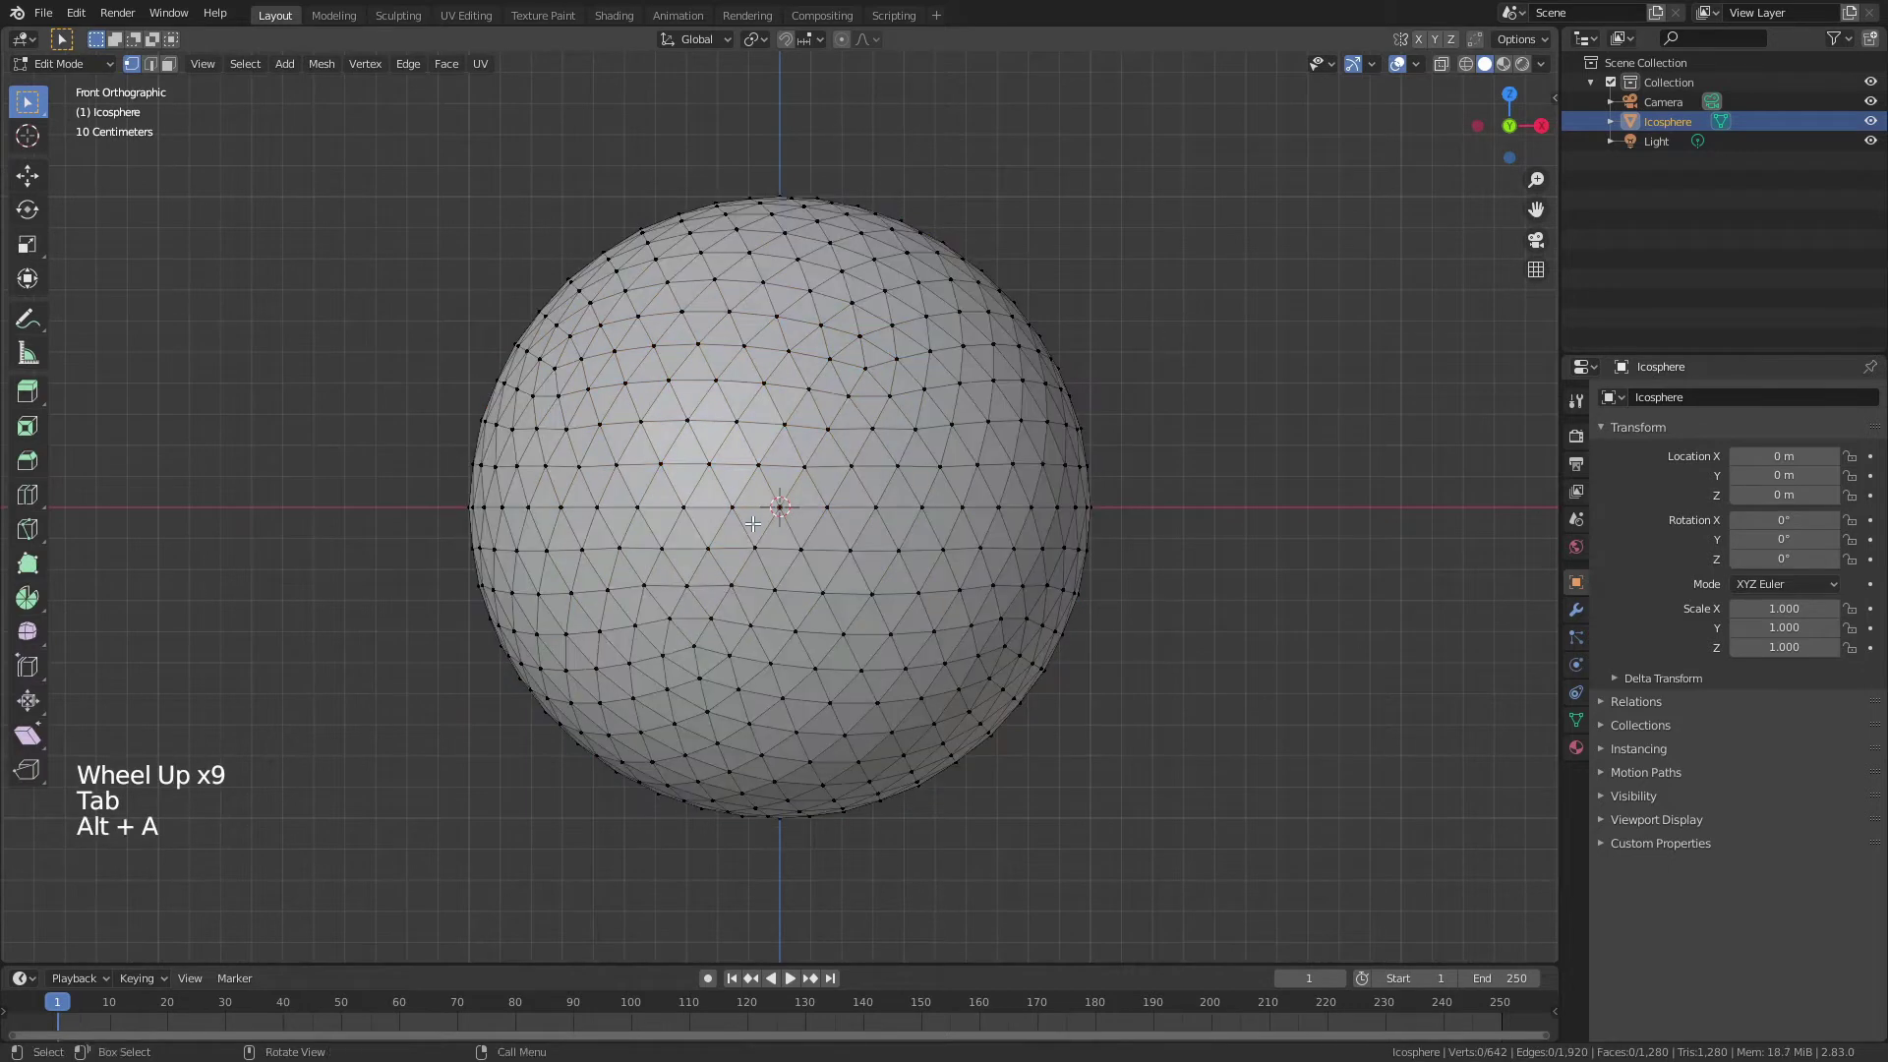
left_click(683, 507)
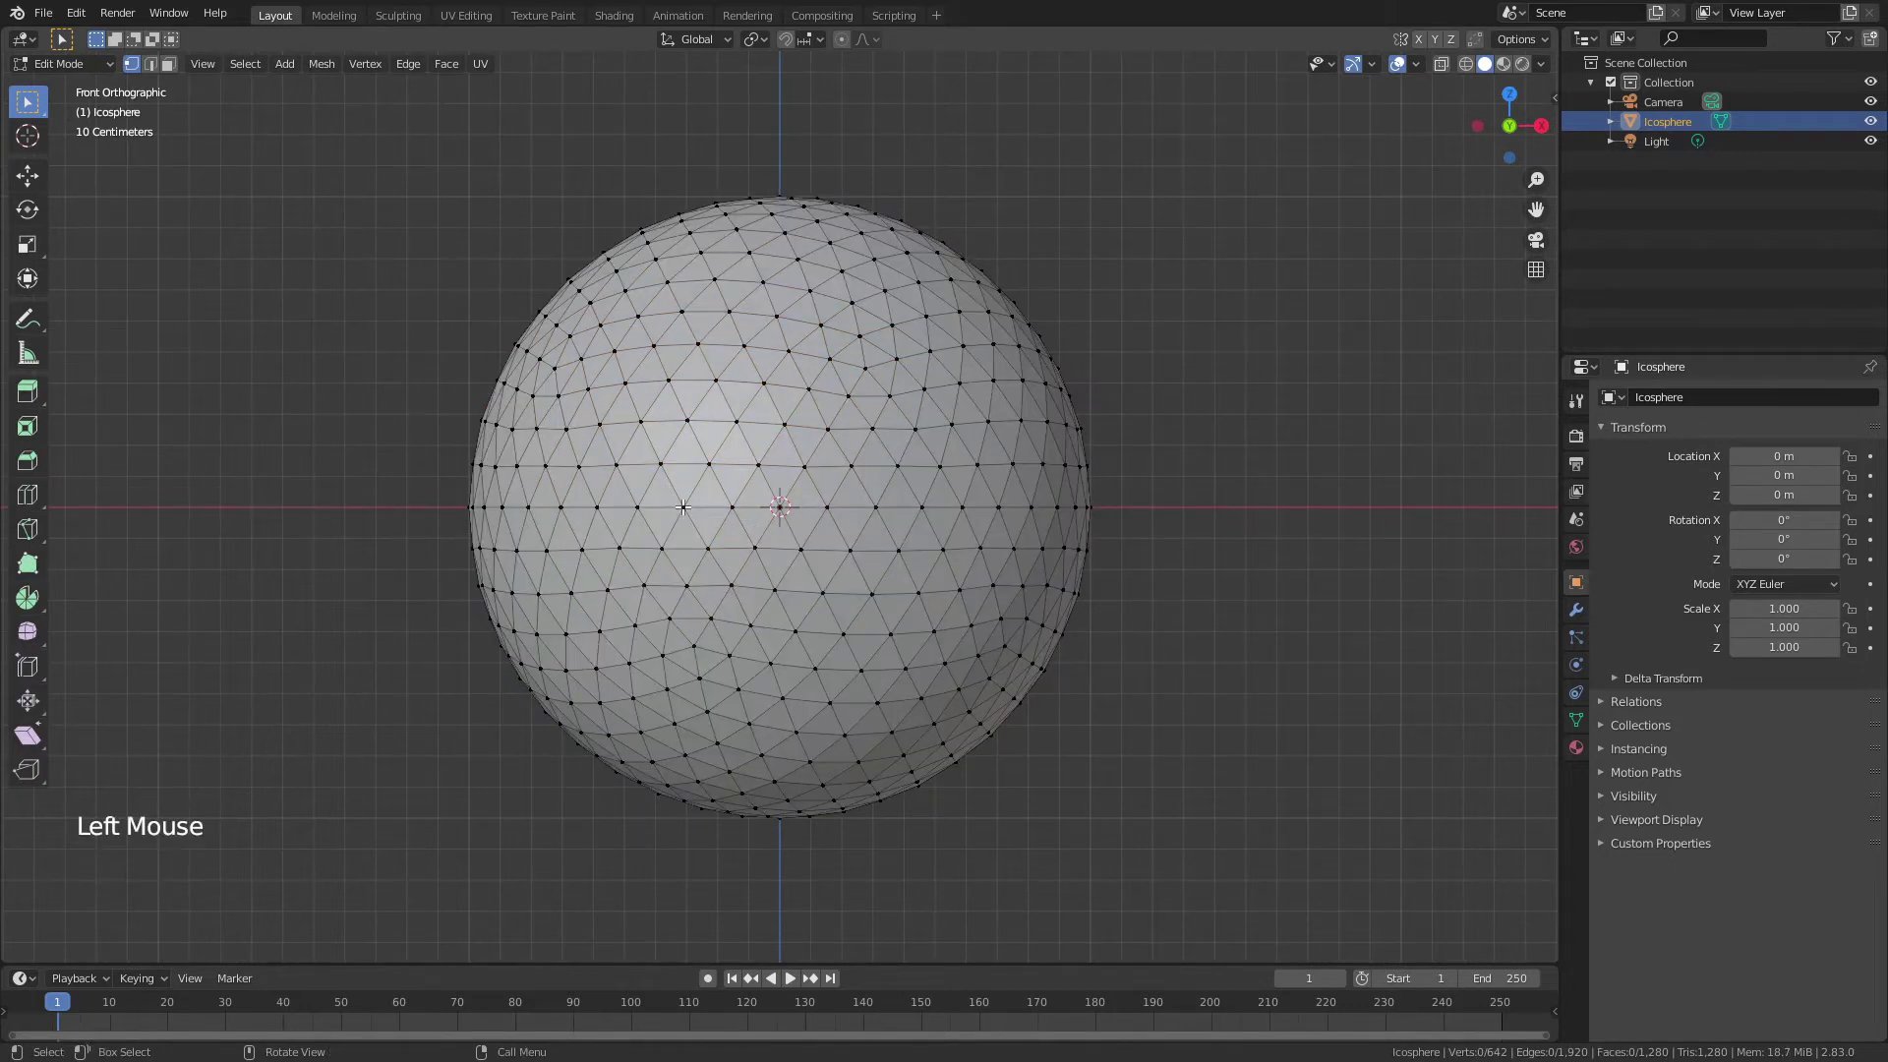
left_click(876, 508, "shift")
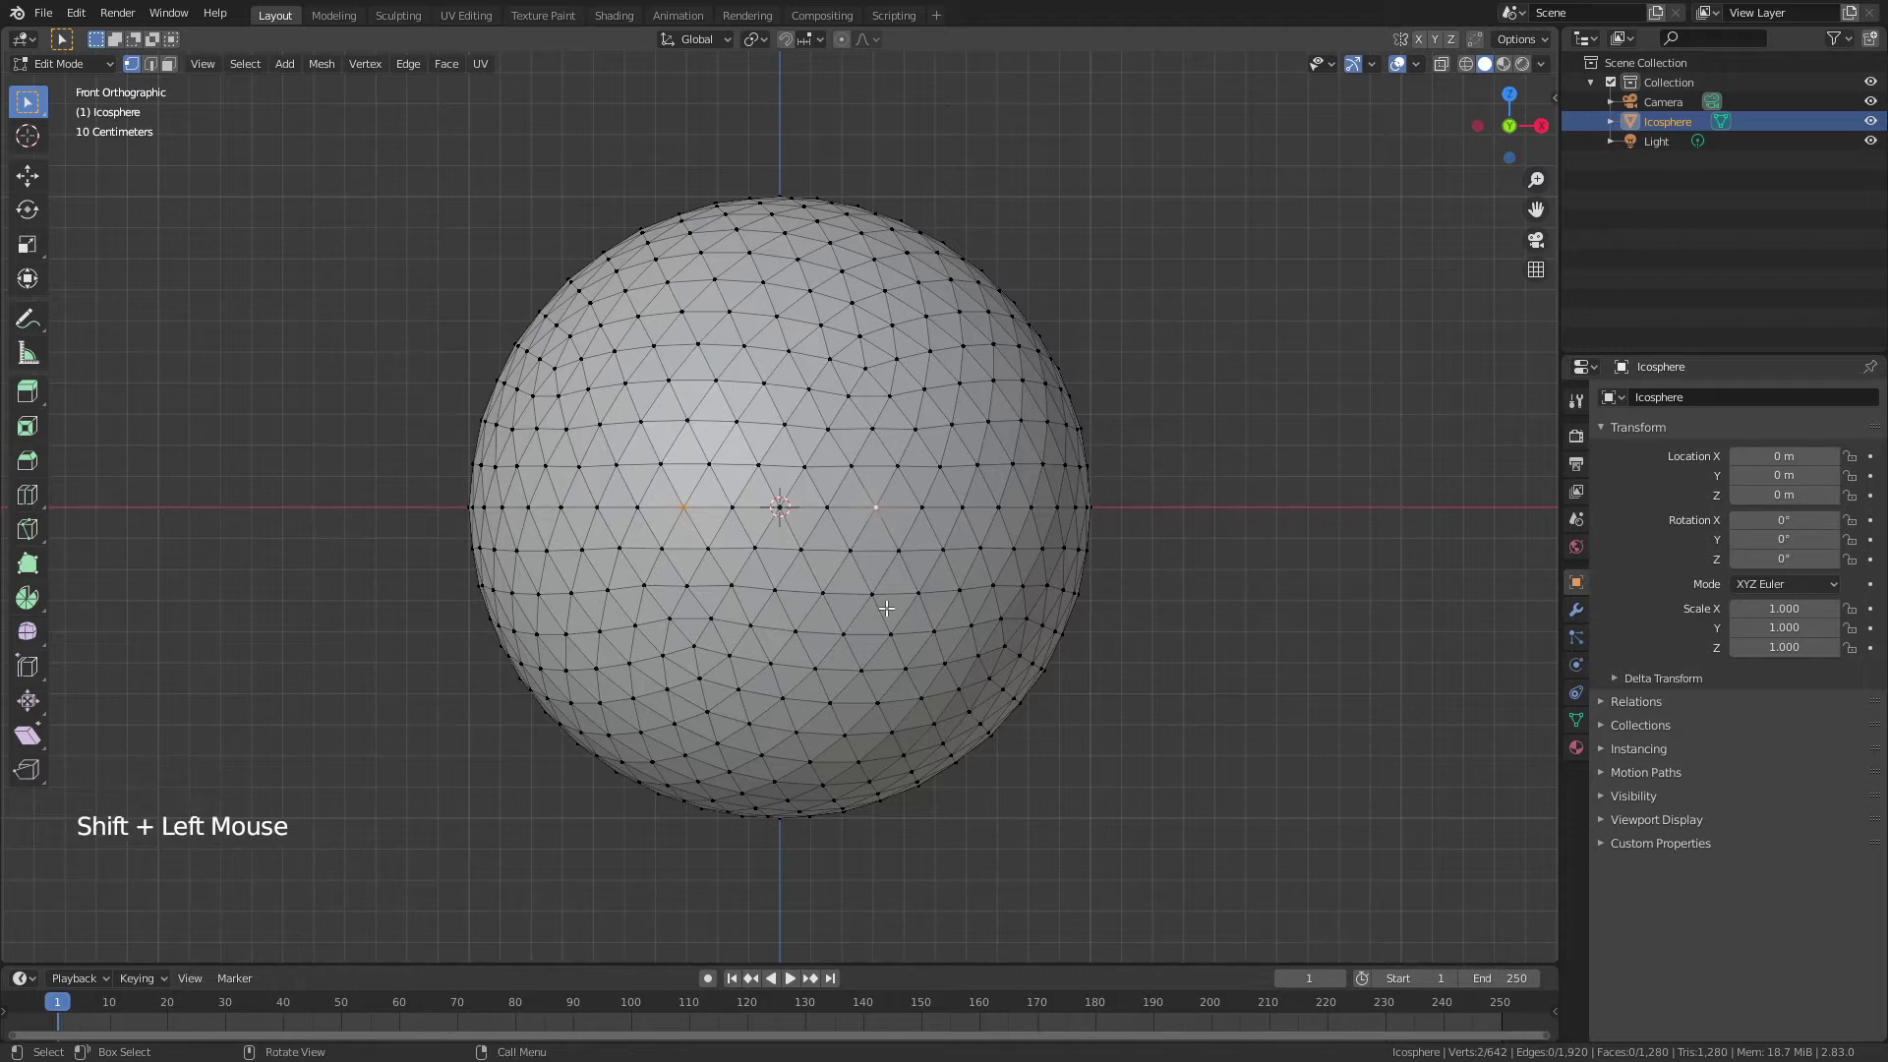
key("ctrl")
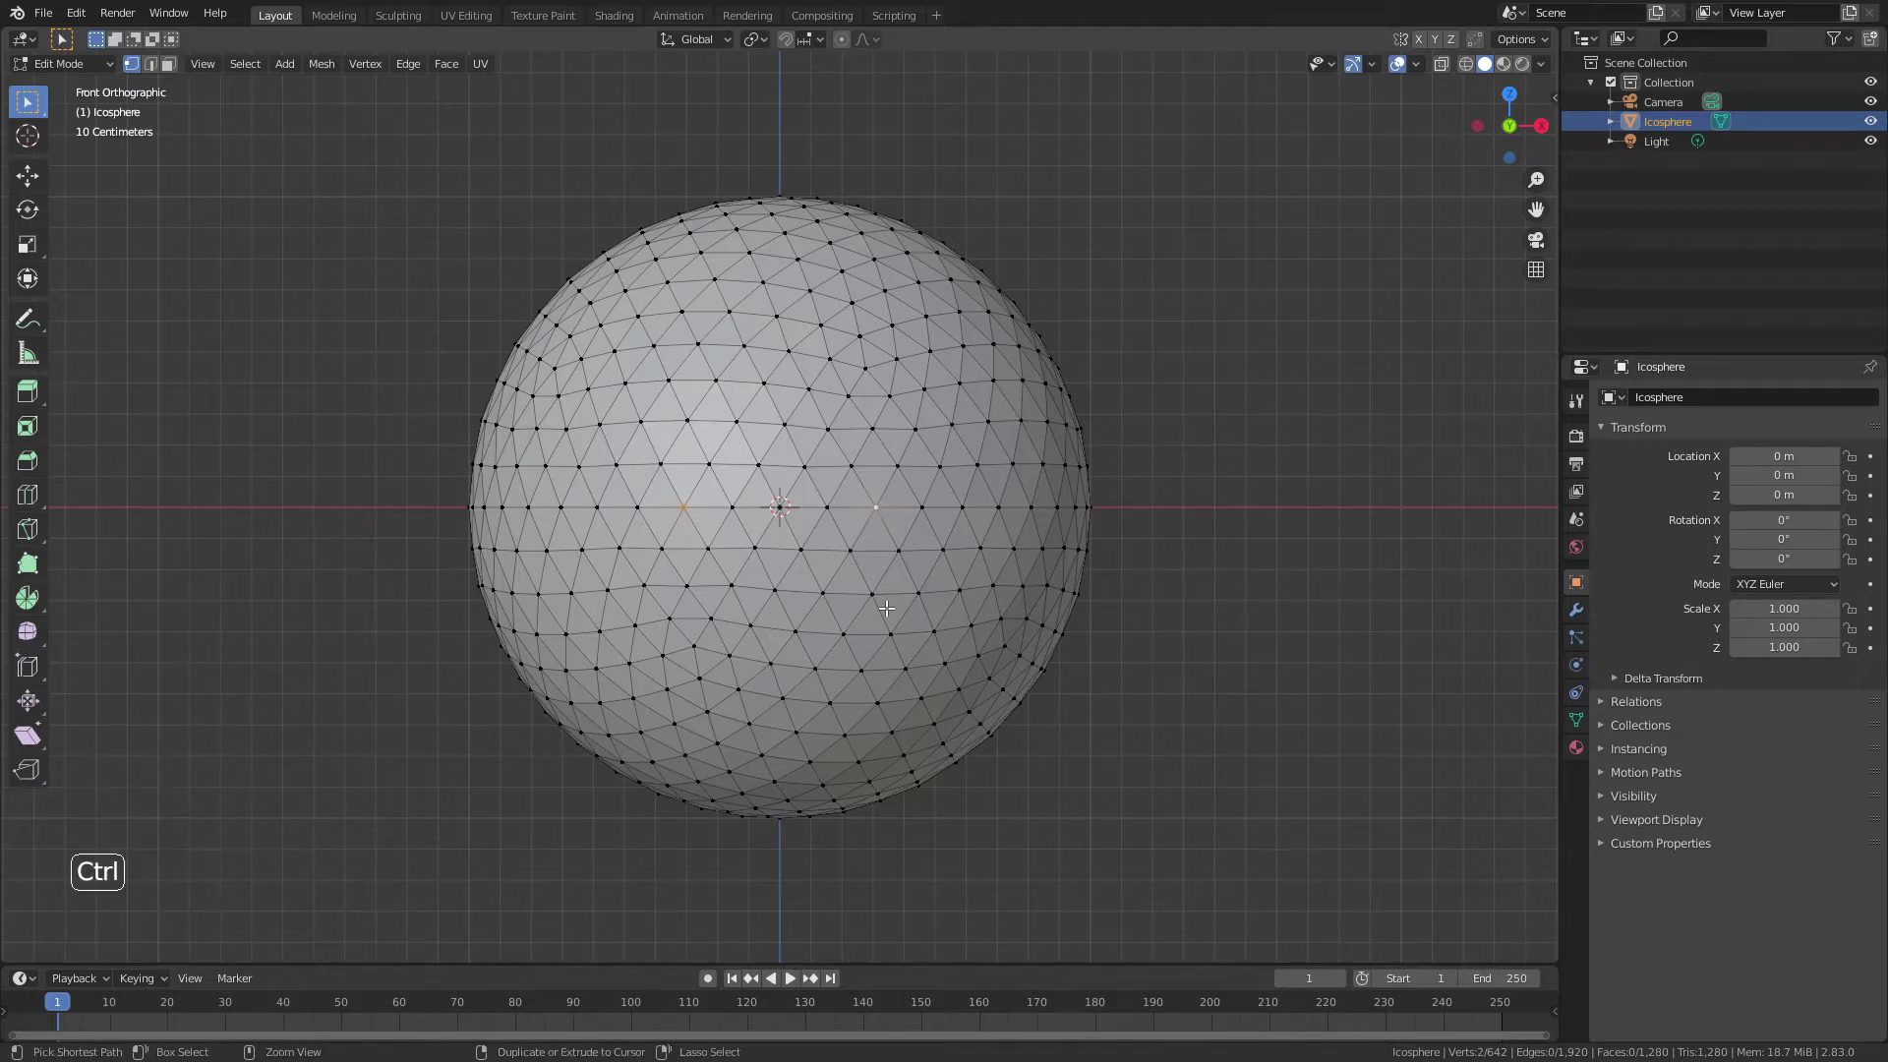
key("ctrl+KP_Add")
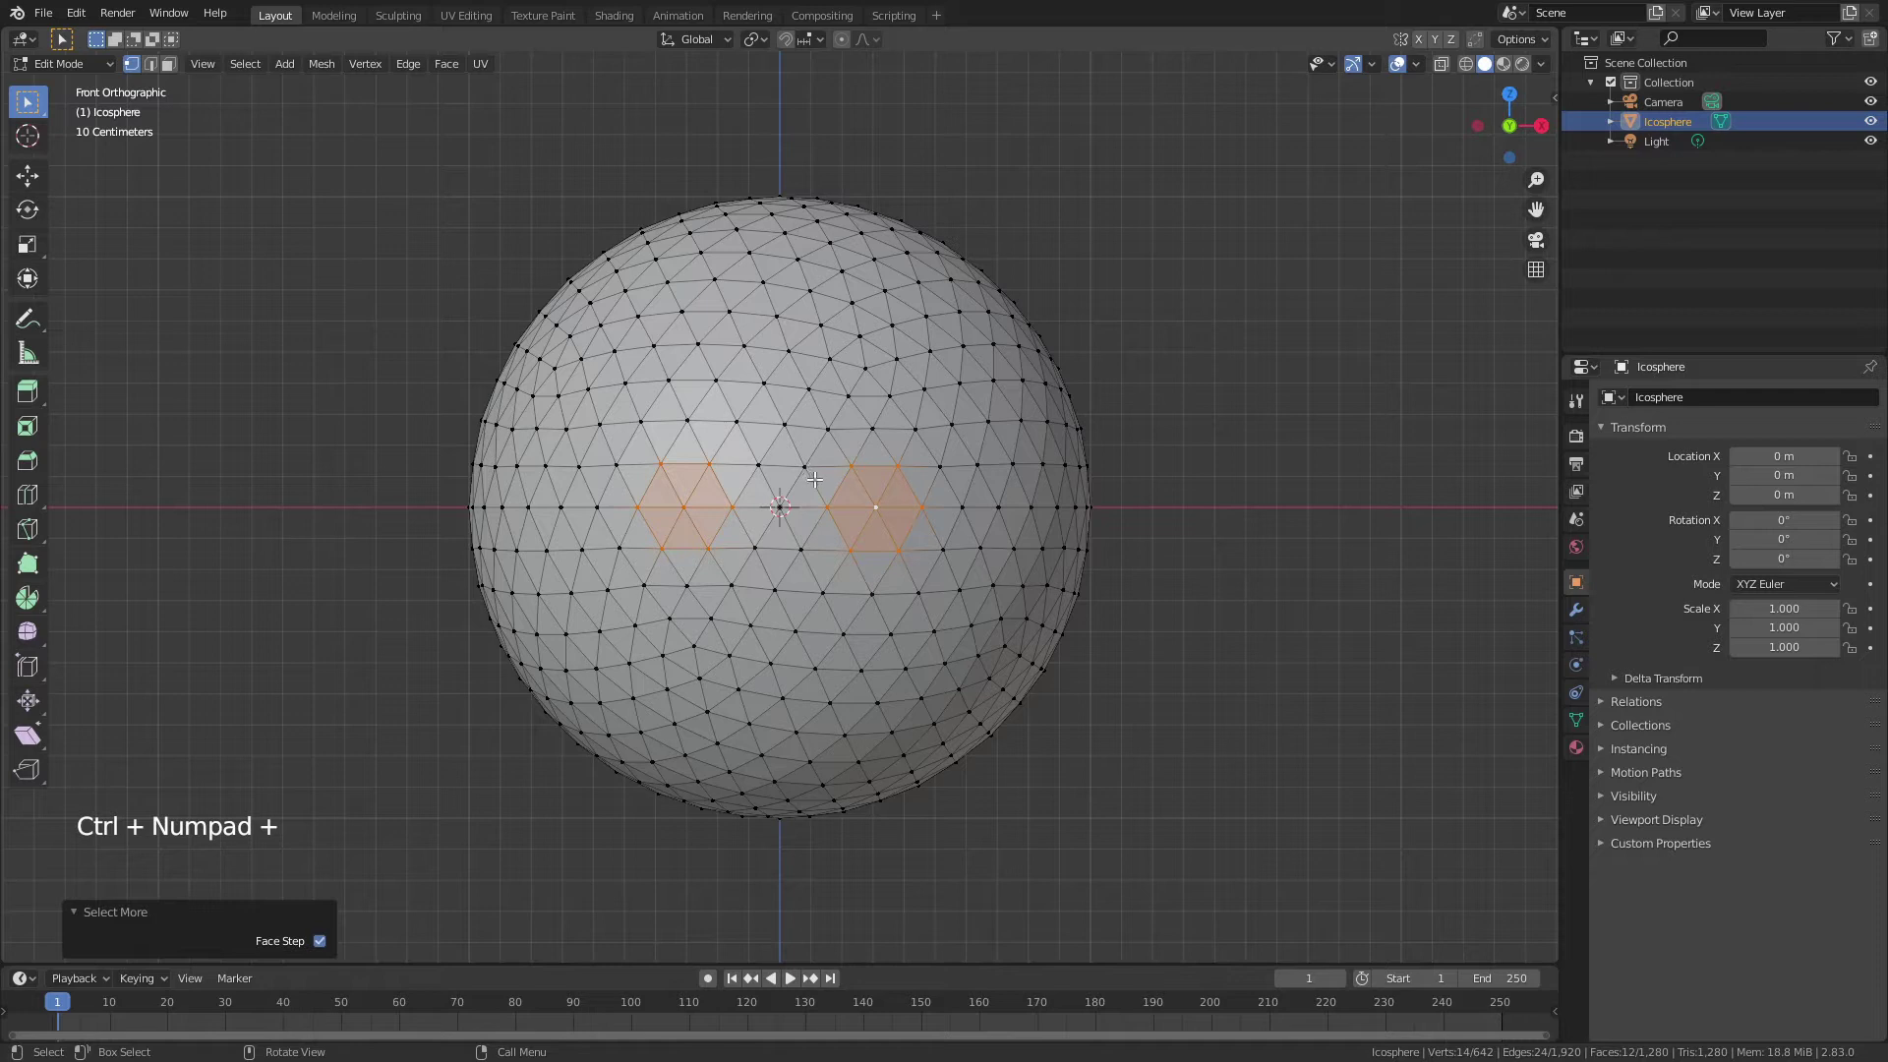
Step: Extrude both patches outward and flatten their end faces to zero along Y
middle_click_drag(757, 557, 947, 631)
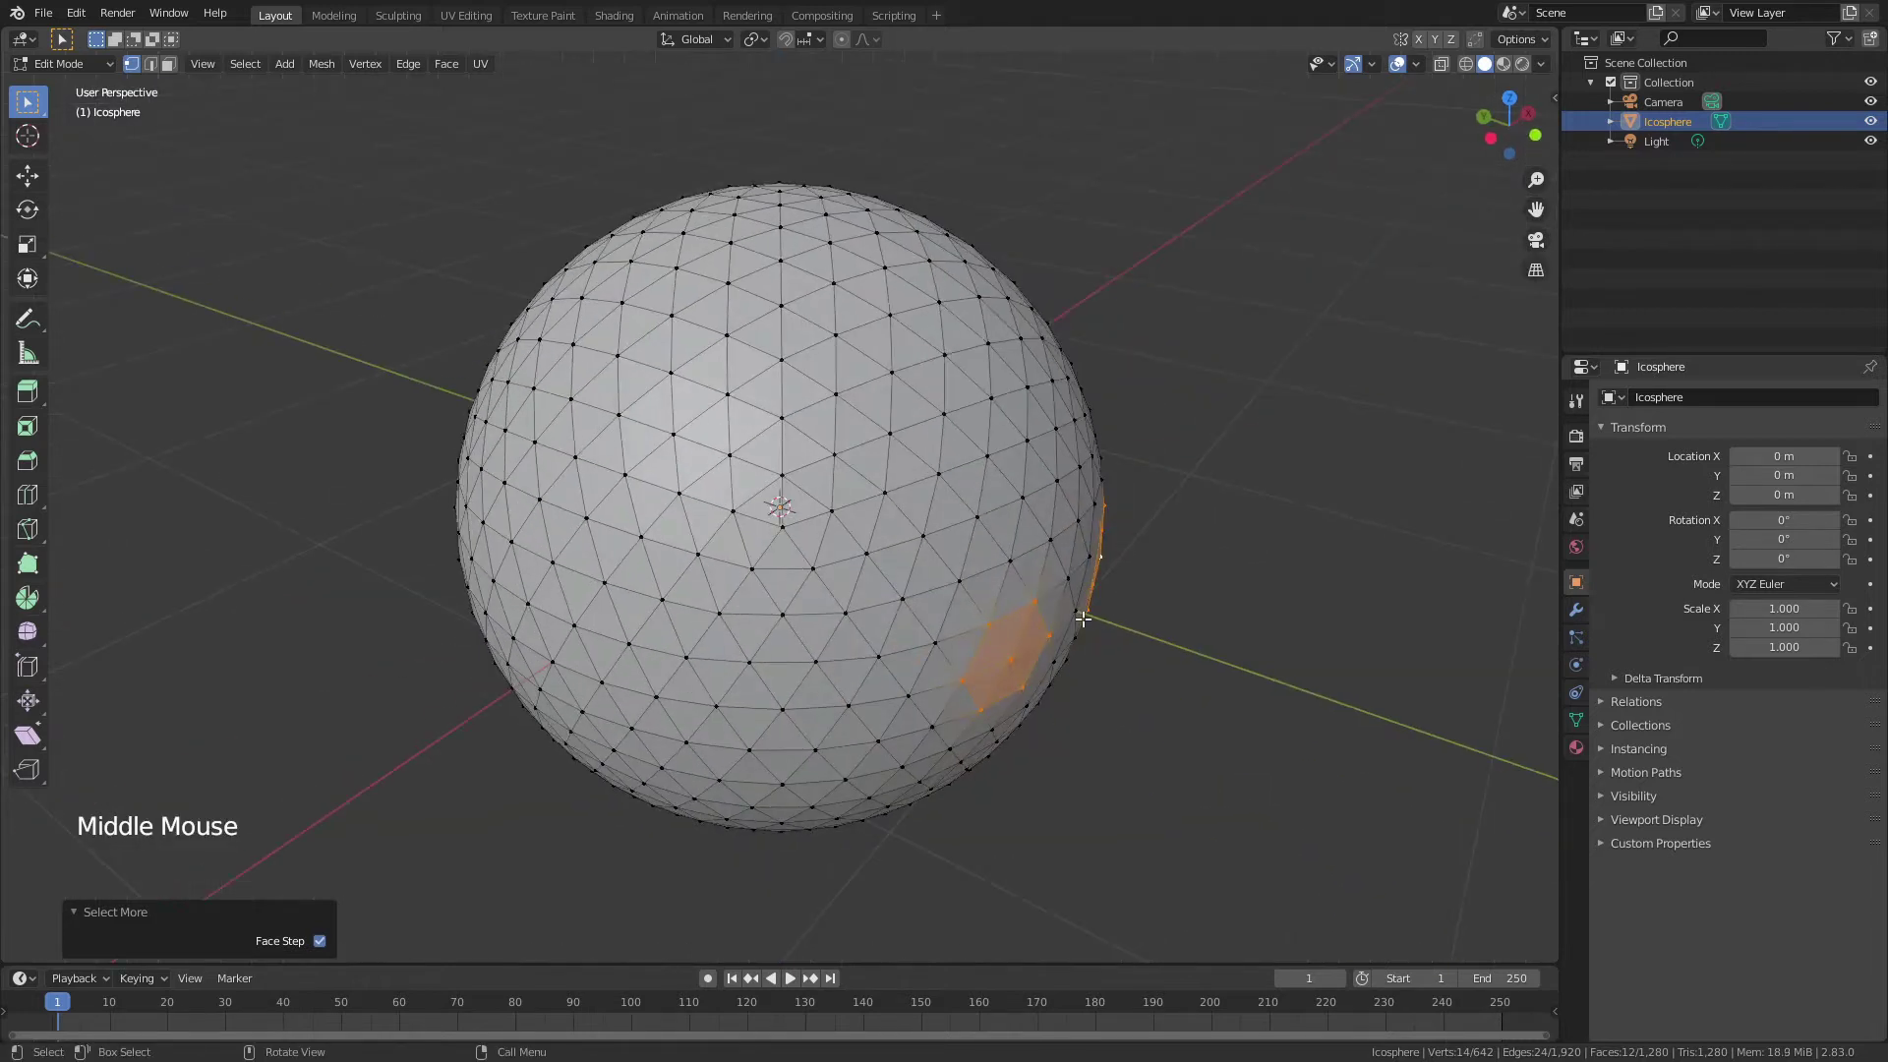
scroll(1083, 619, "down", 4)
middle_click_drag(1083, 620, 904, 625, "shift")
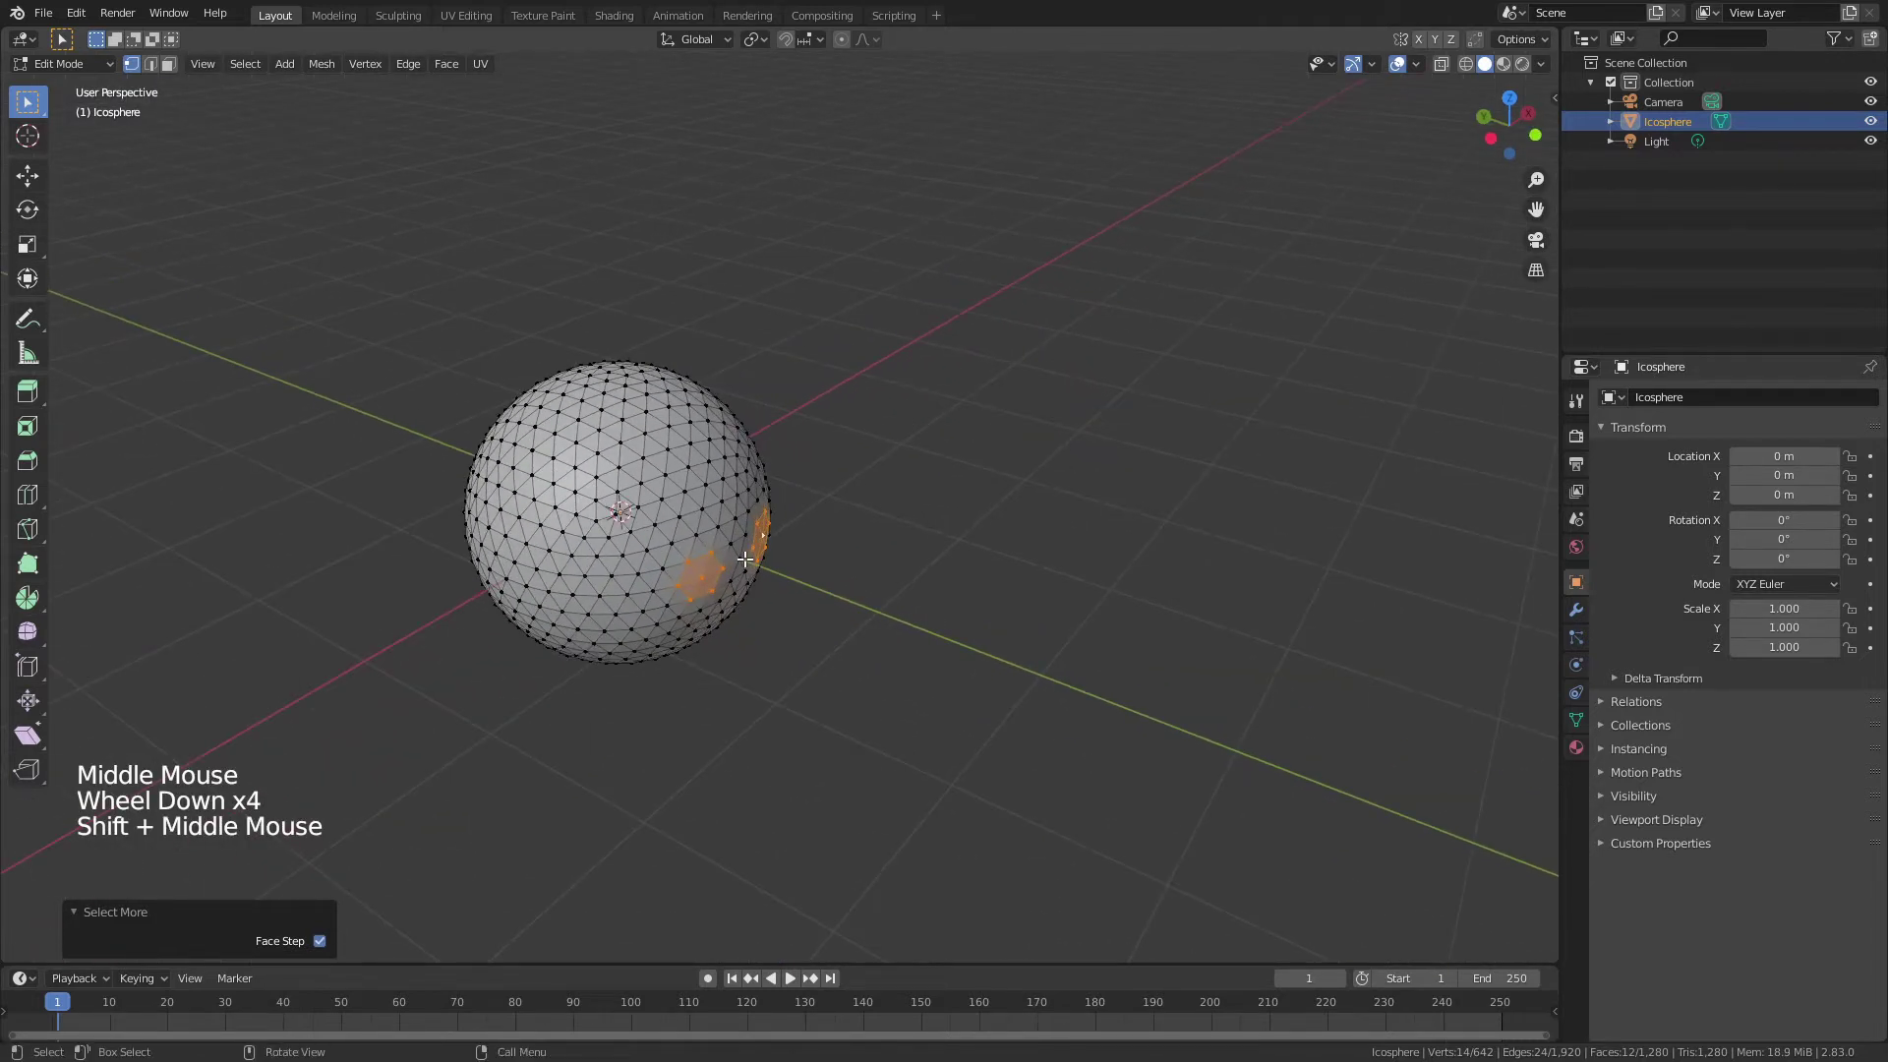
key("e")
left_click(915, 628)
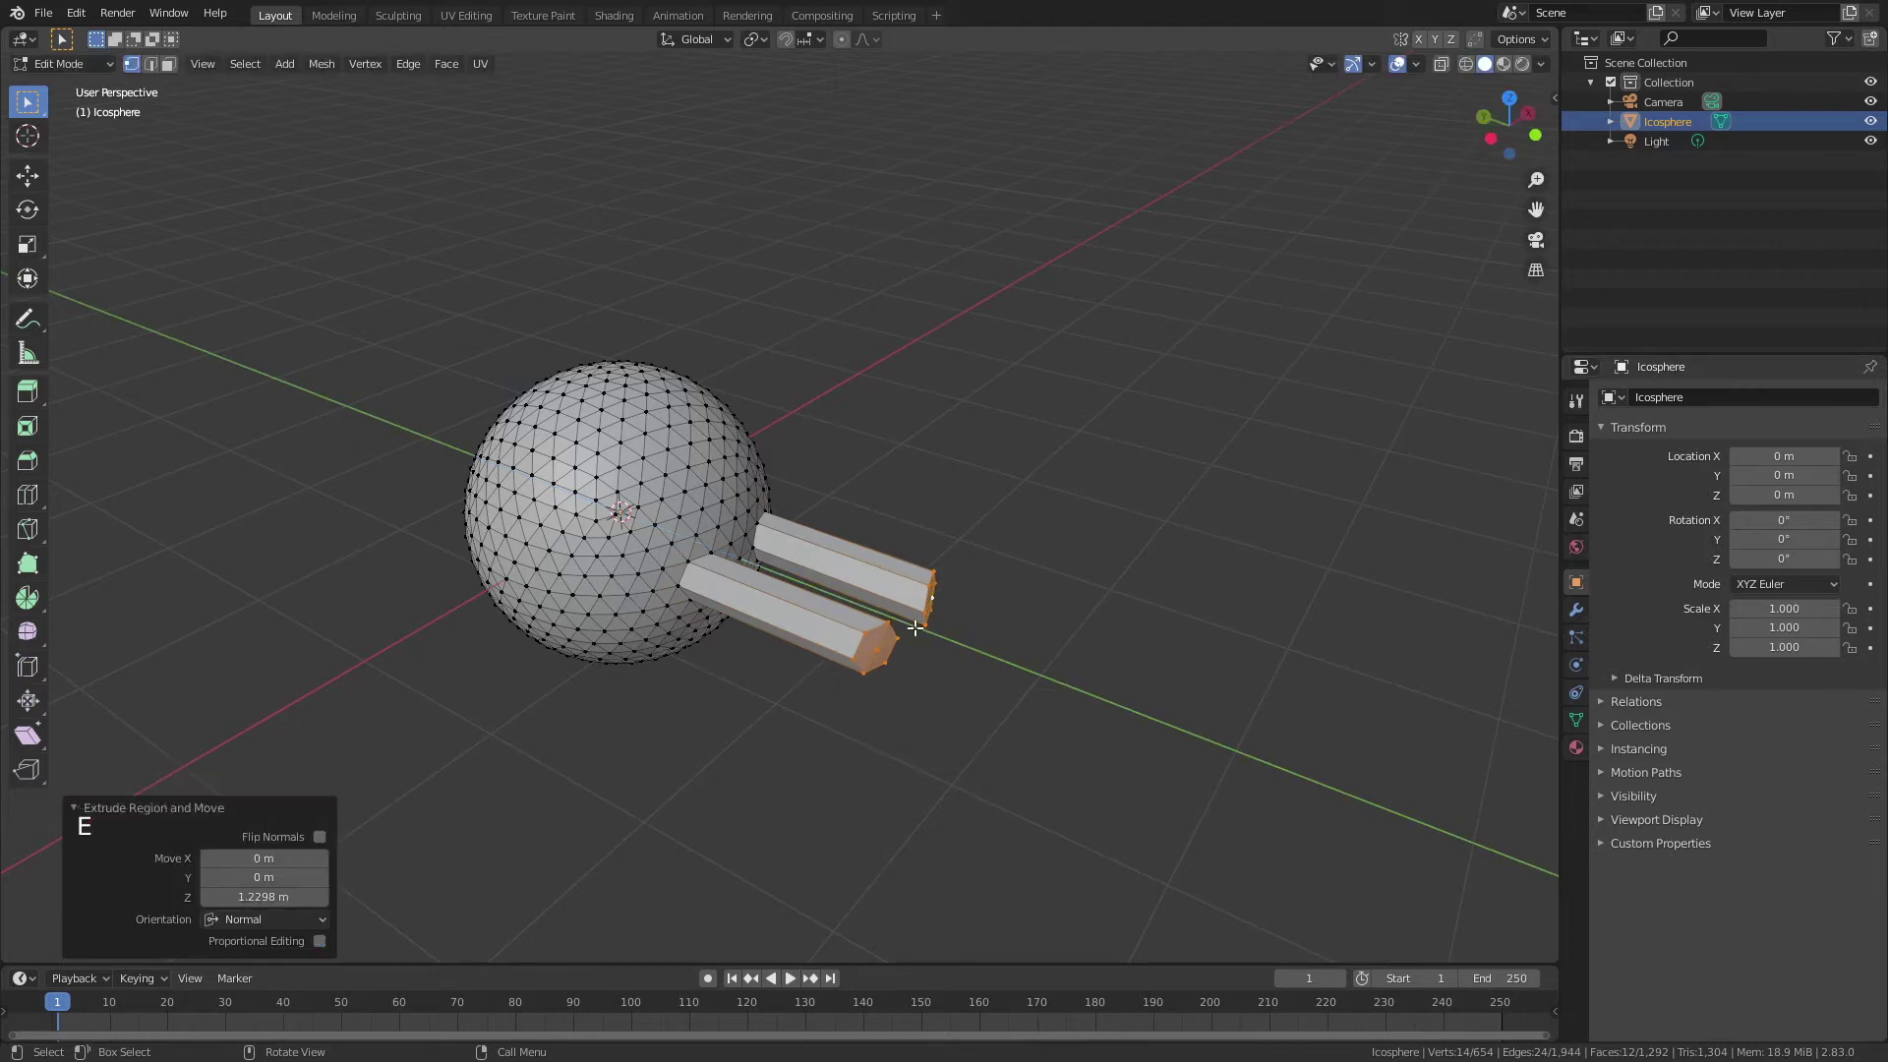
key("s")
key("y")
key("0")
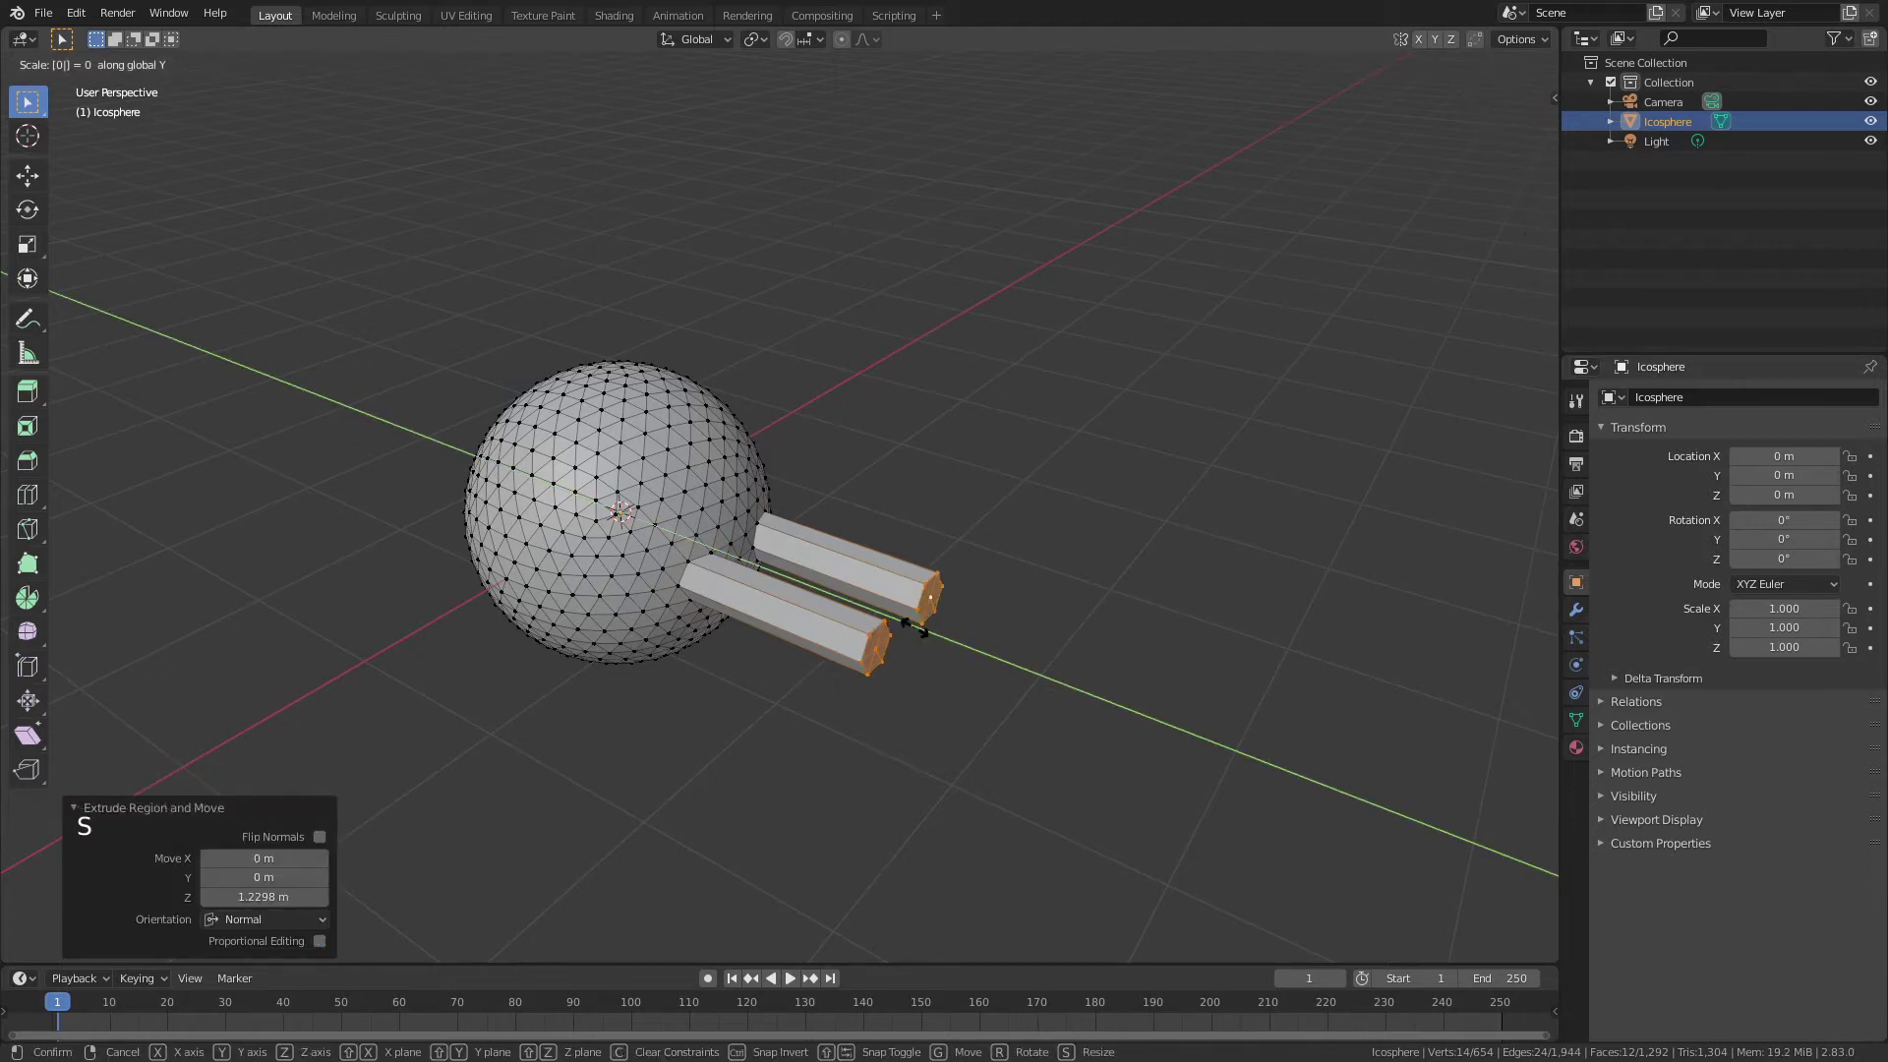
key("Return")
Step: Extrude the tail ends three more times to lengthen them into long rods
scroll(915, 627, "down", 2)
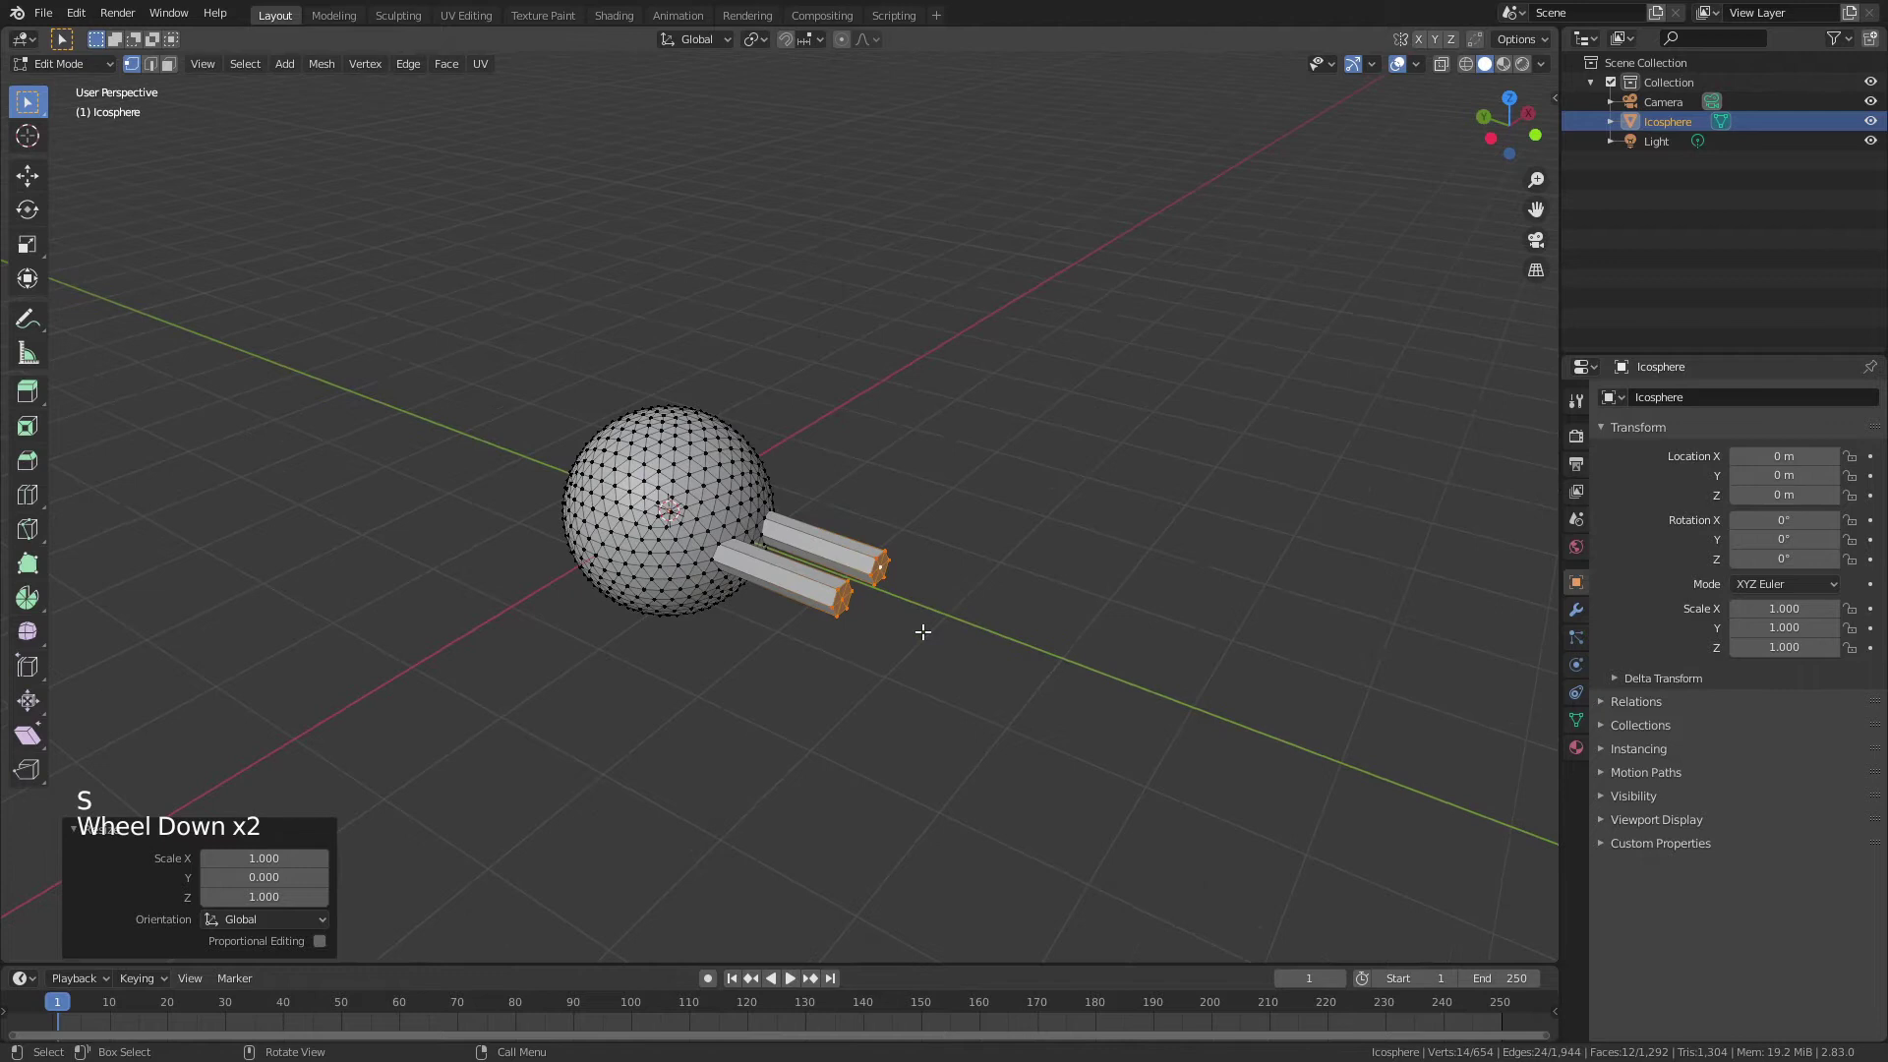
key("e")
left_click(1067, 678)
key("e")
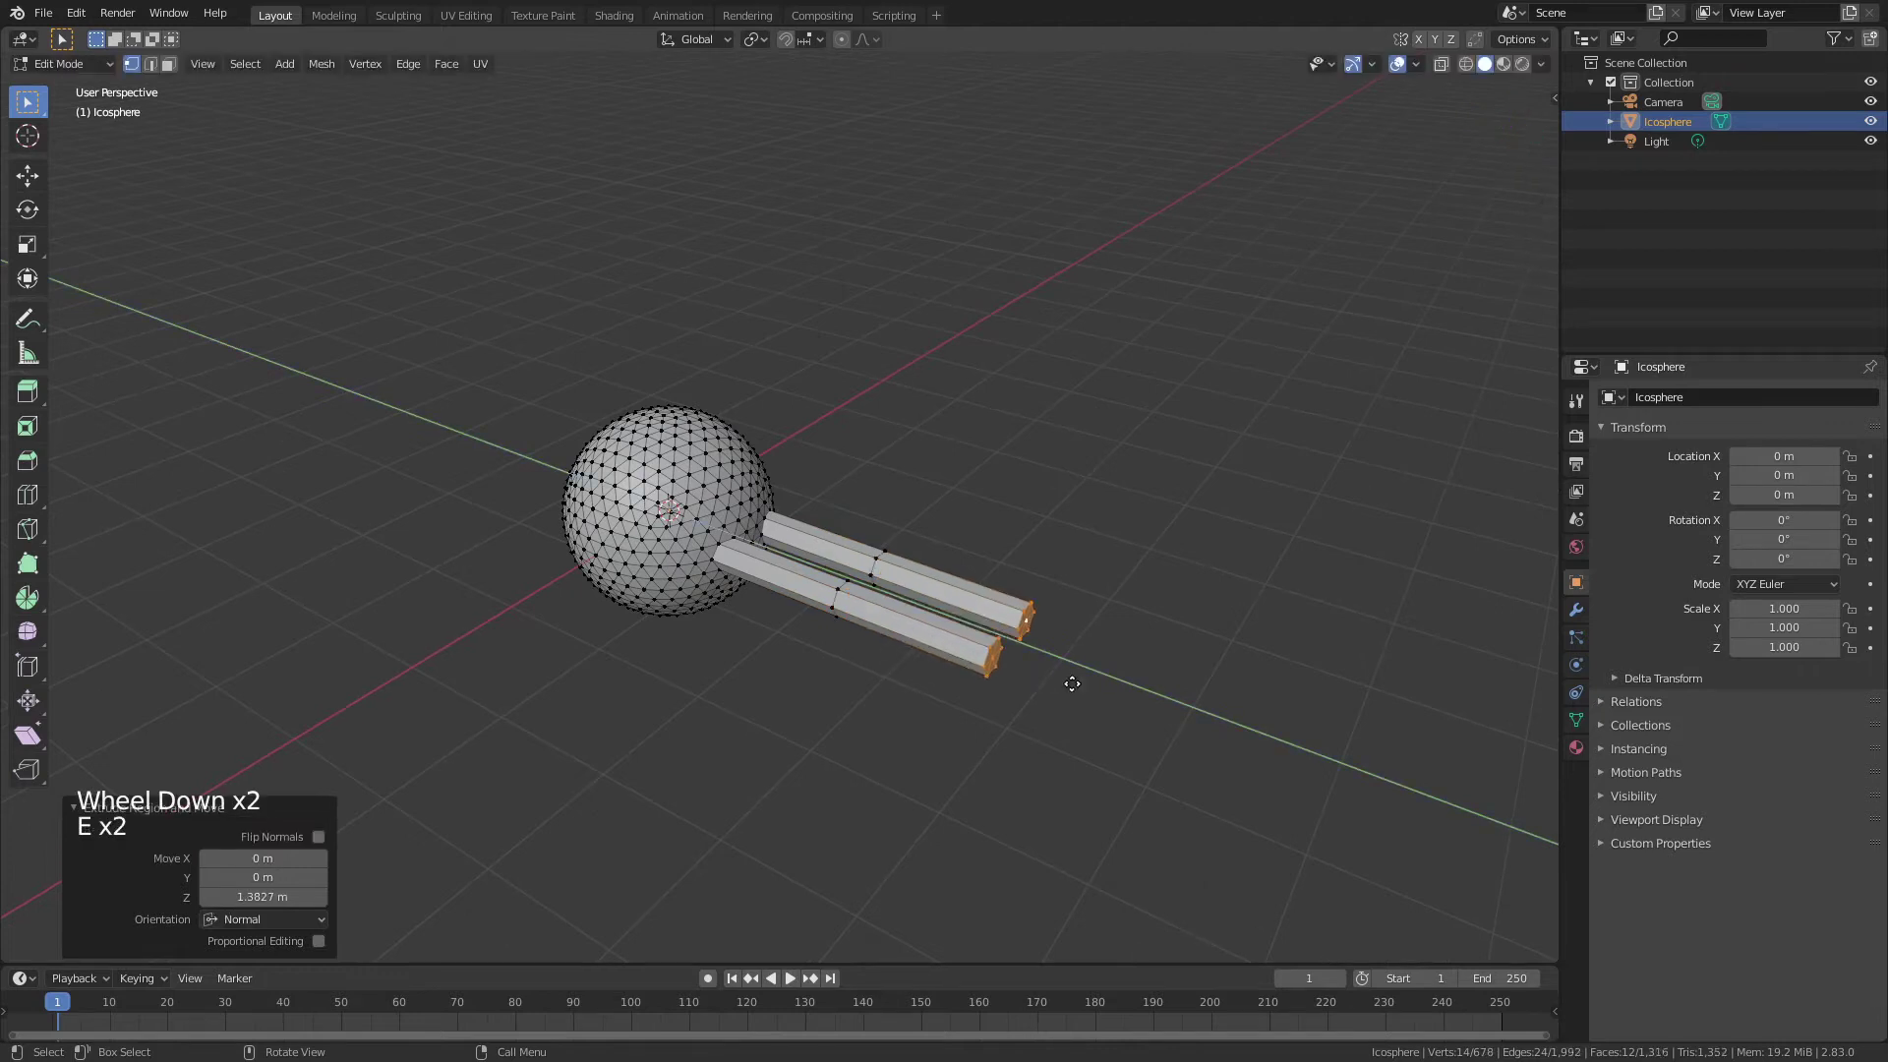
left_click(1222, 750)
key("e")
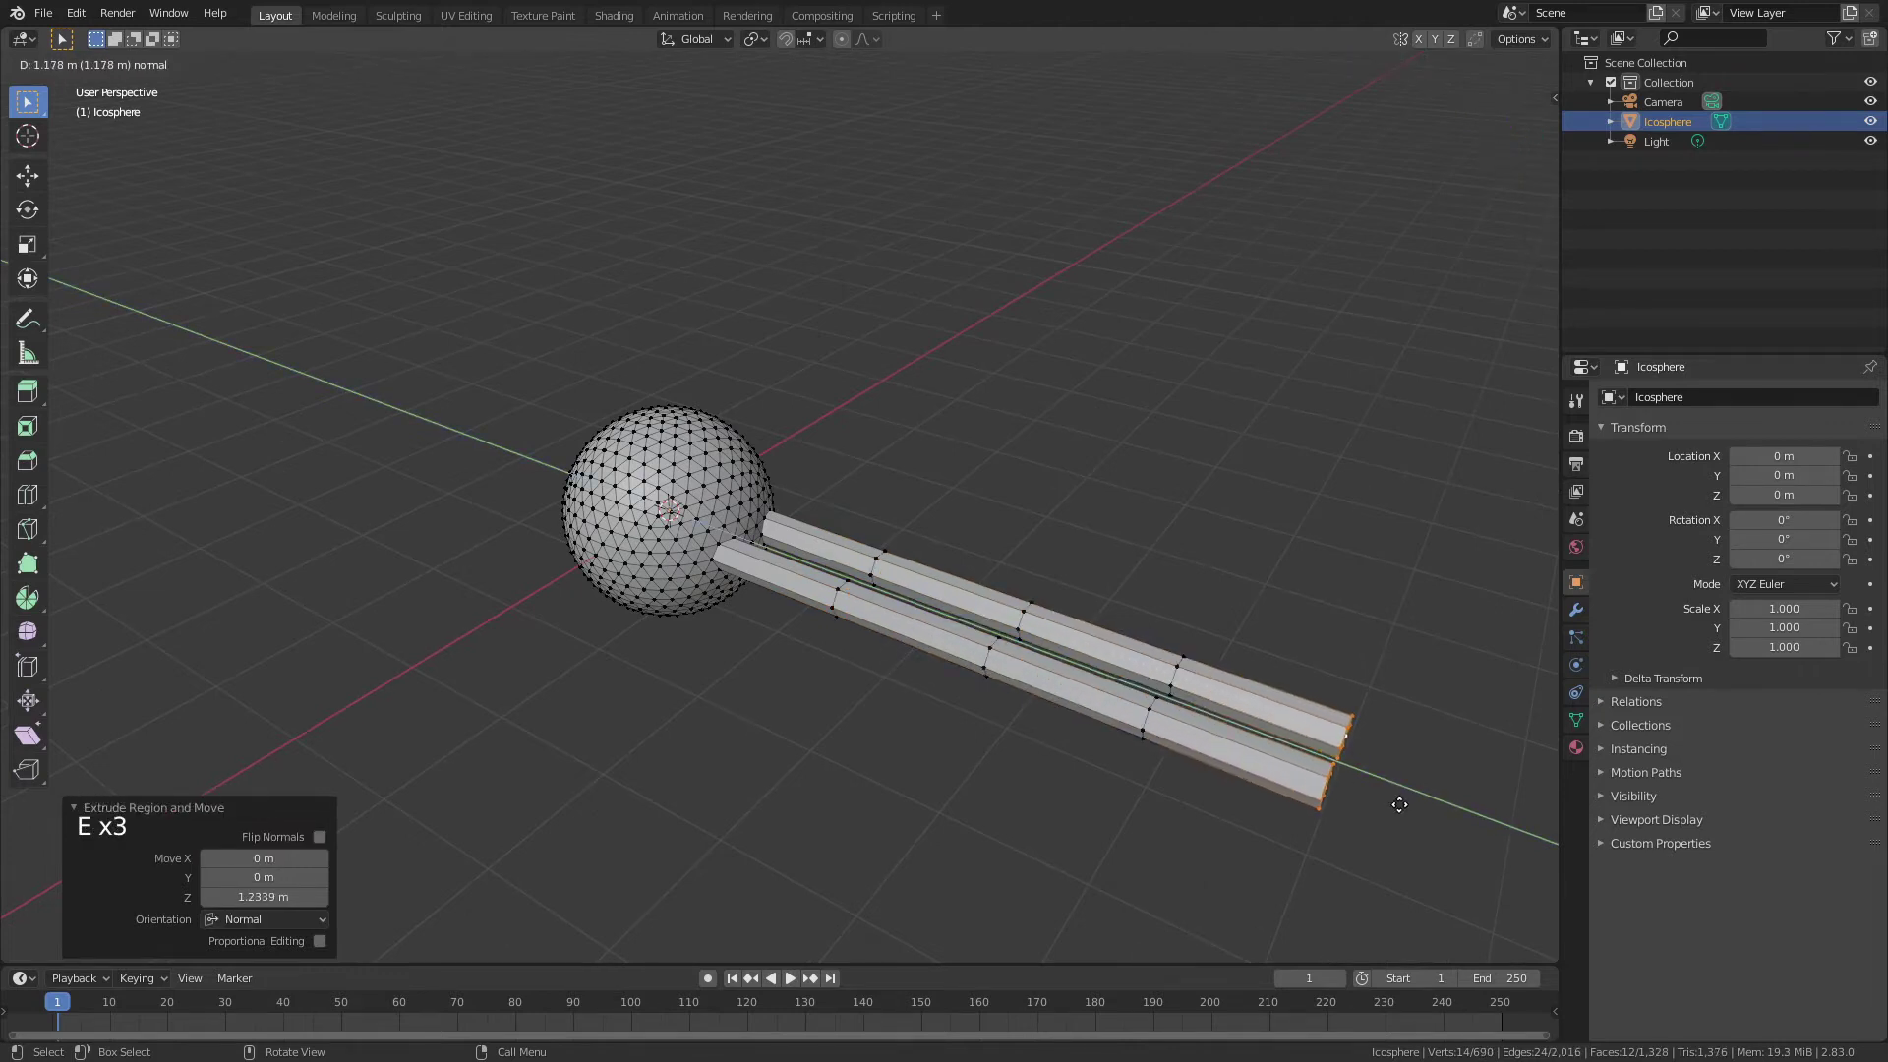
left_click(1399, 804)
middle_click_drag(1035, 660, 885, 625, "shift")
Step: Return to Object Mode and apply Shade Smooth to the sphere and tails
key("Tab")
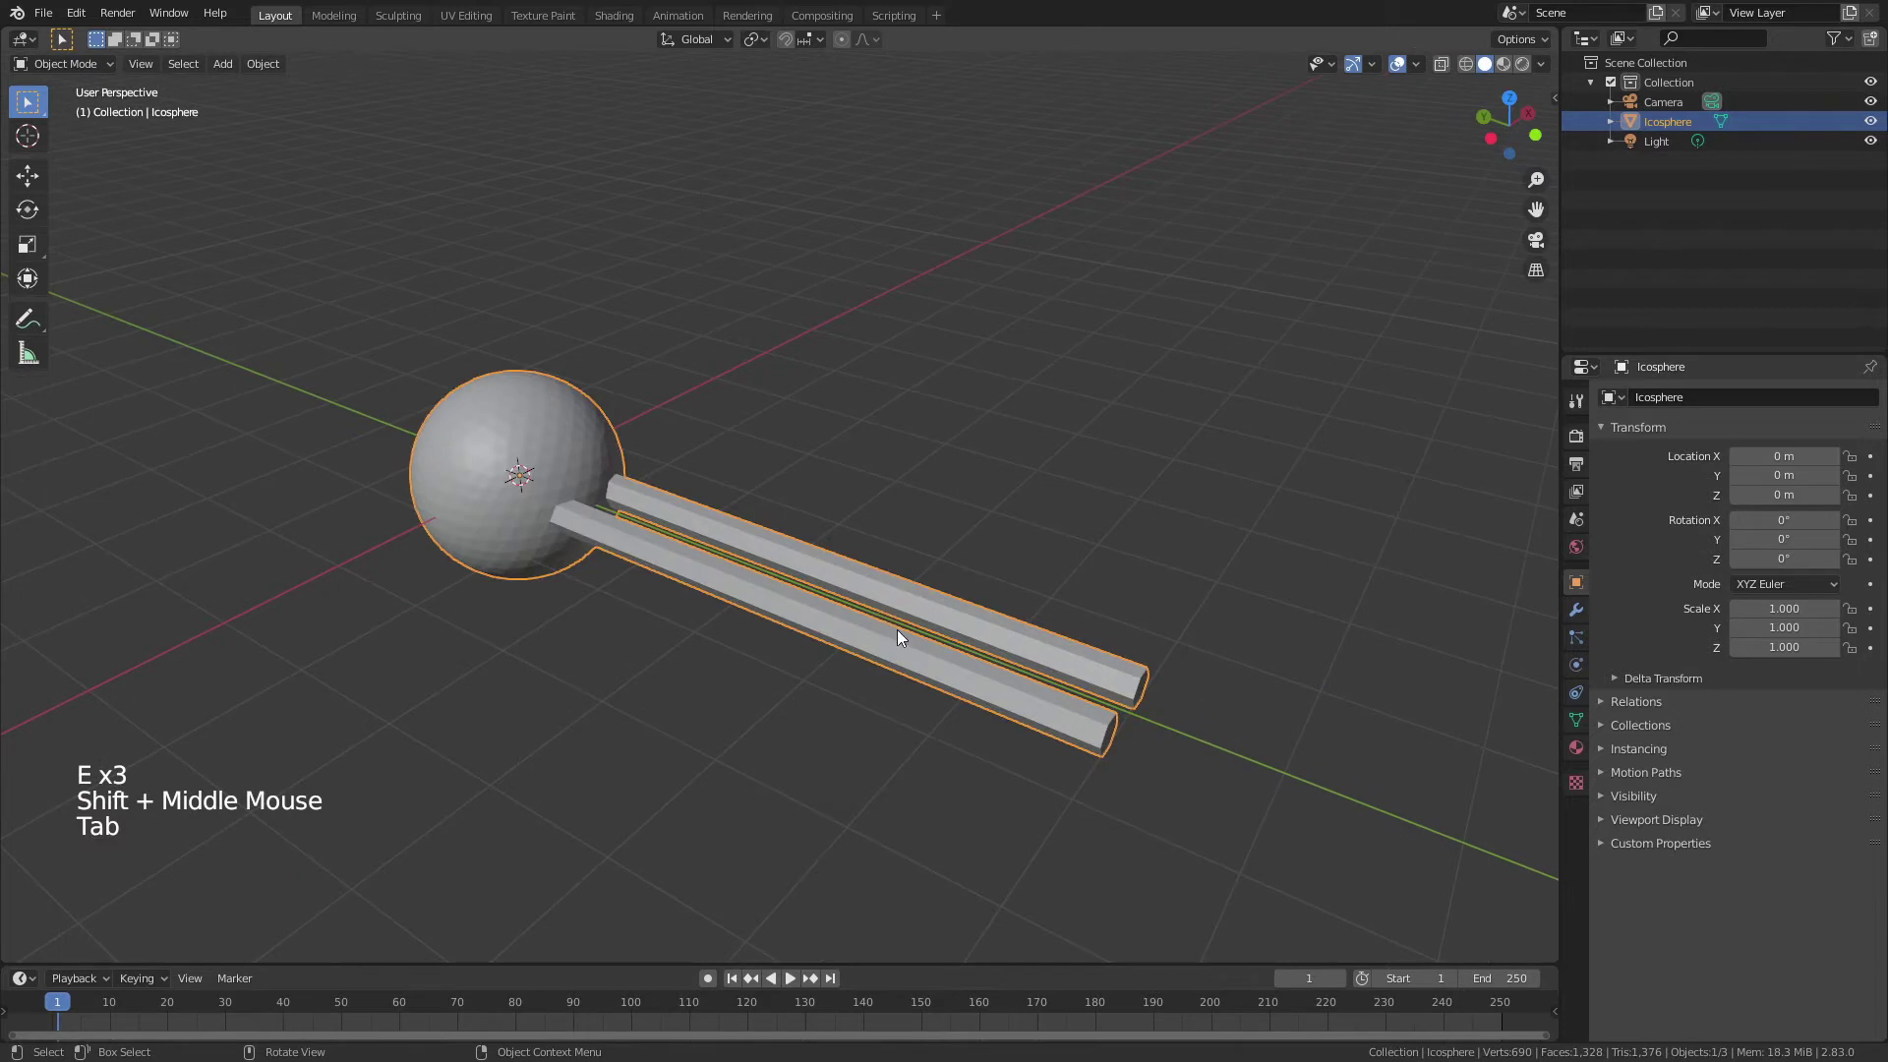
right_click(547, 479)
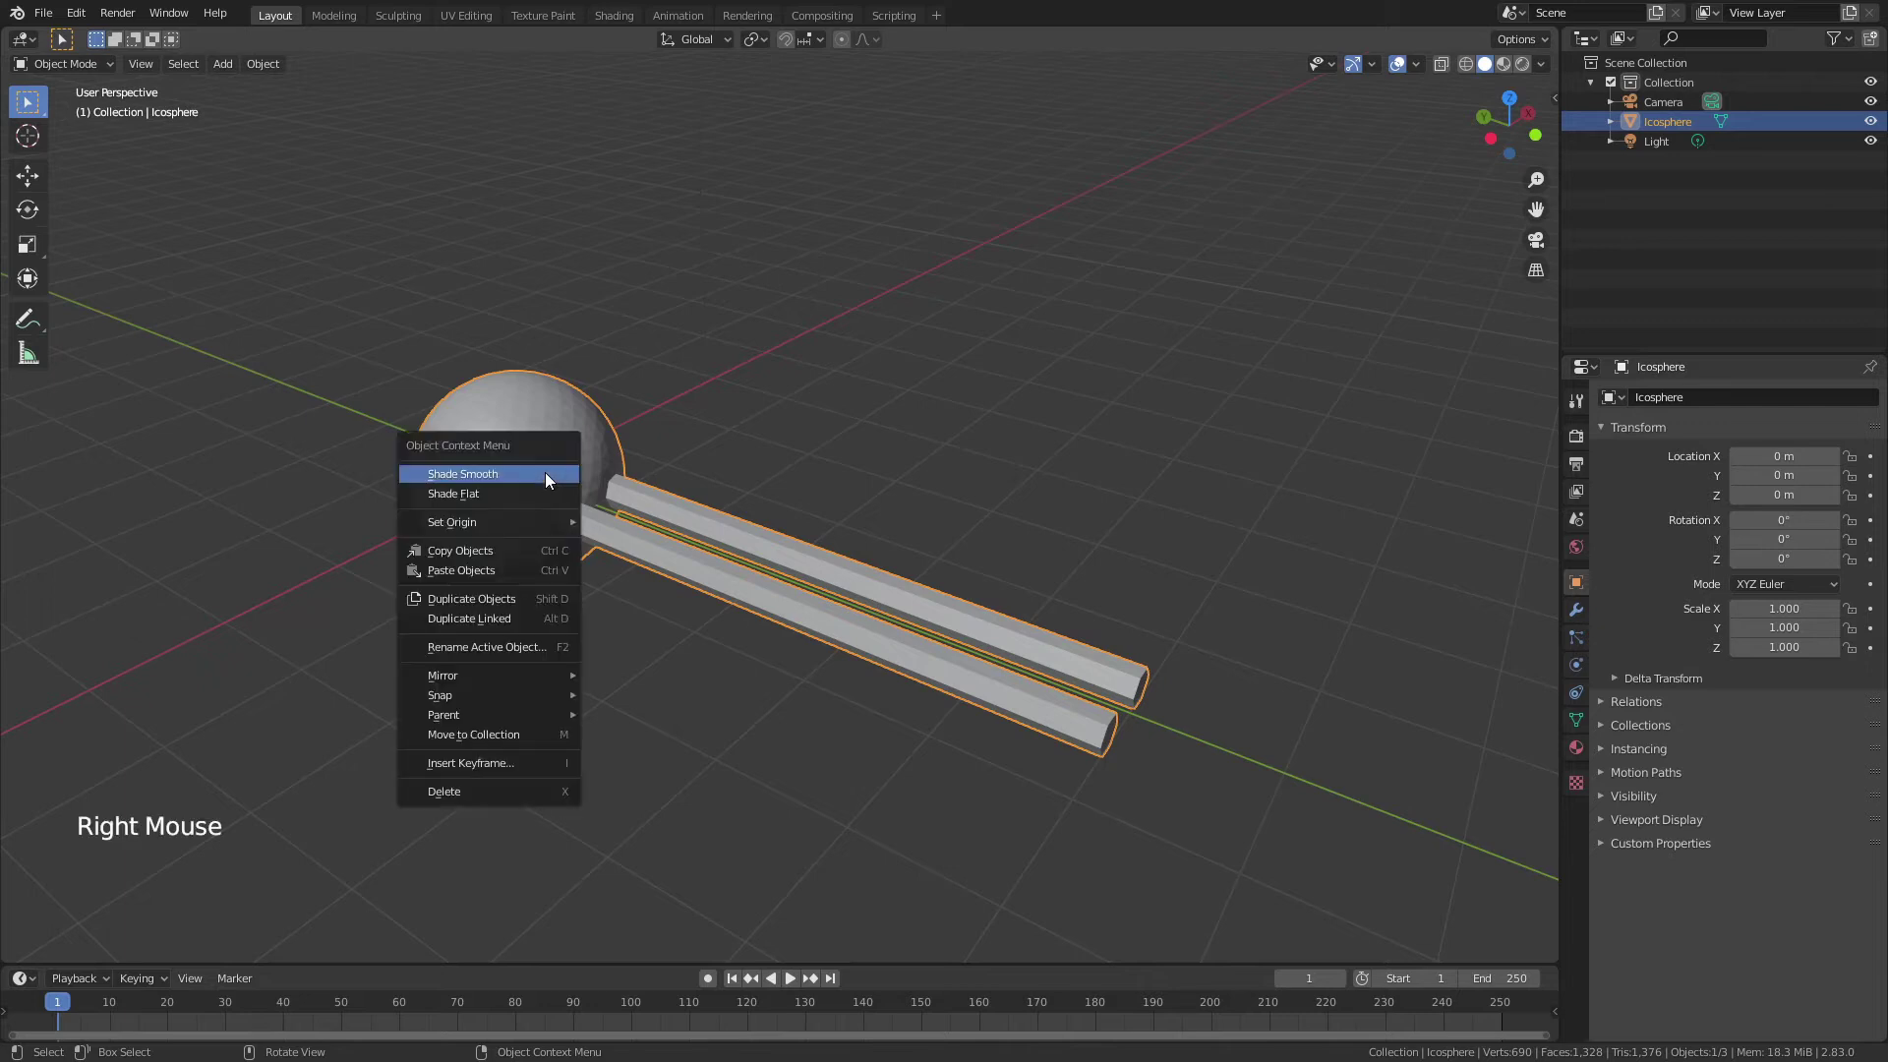
left_click(545, 473)
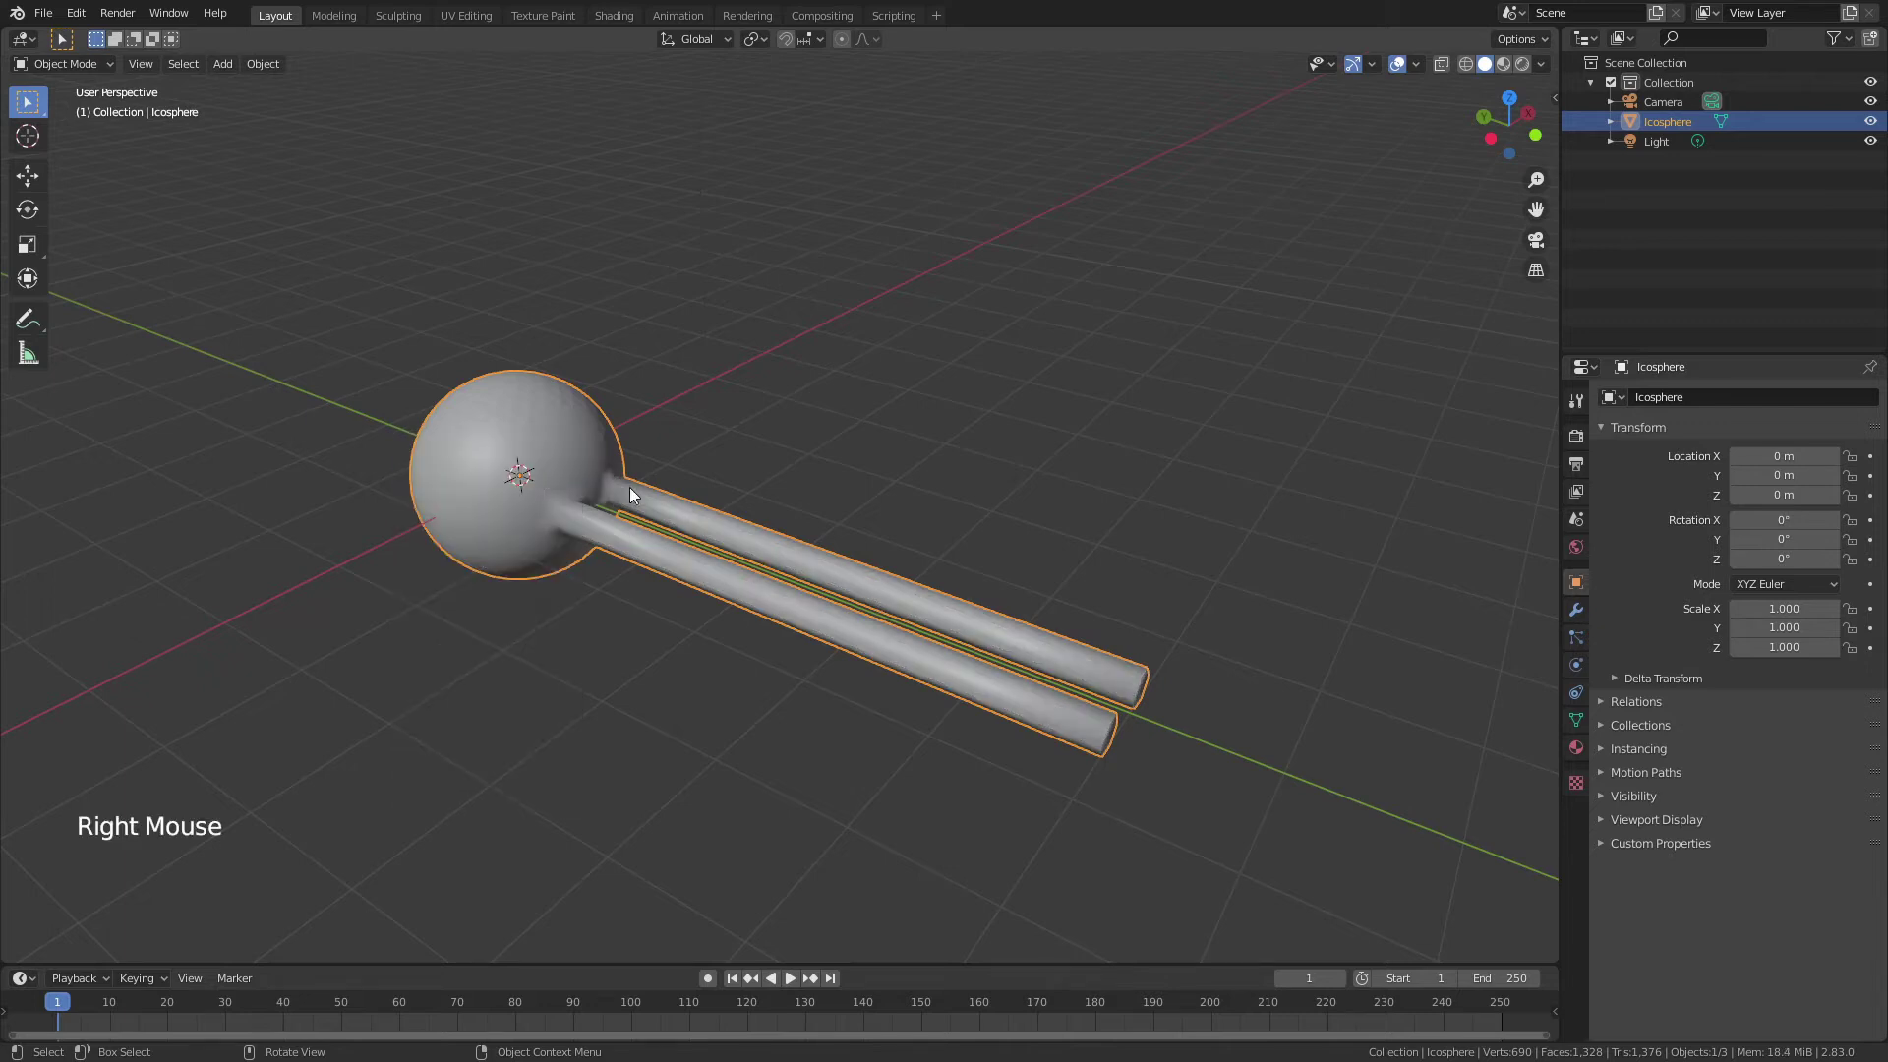
Step: Add a Subdivision Surface modifier and lower its render subdivisions from 2 to 1
left_click(1574, 609)
left_click(1645, 398)
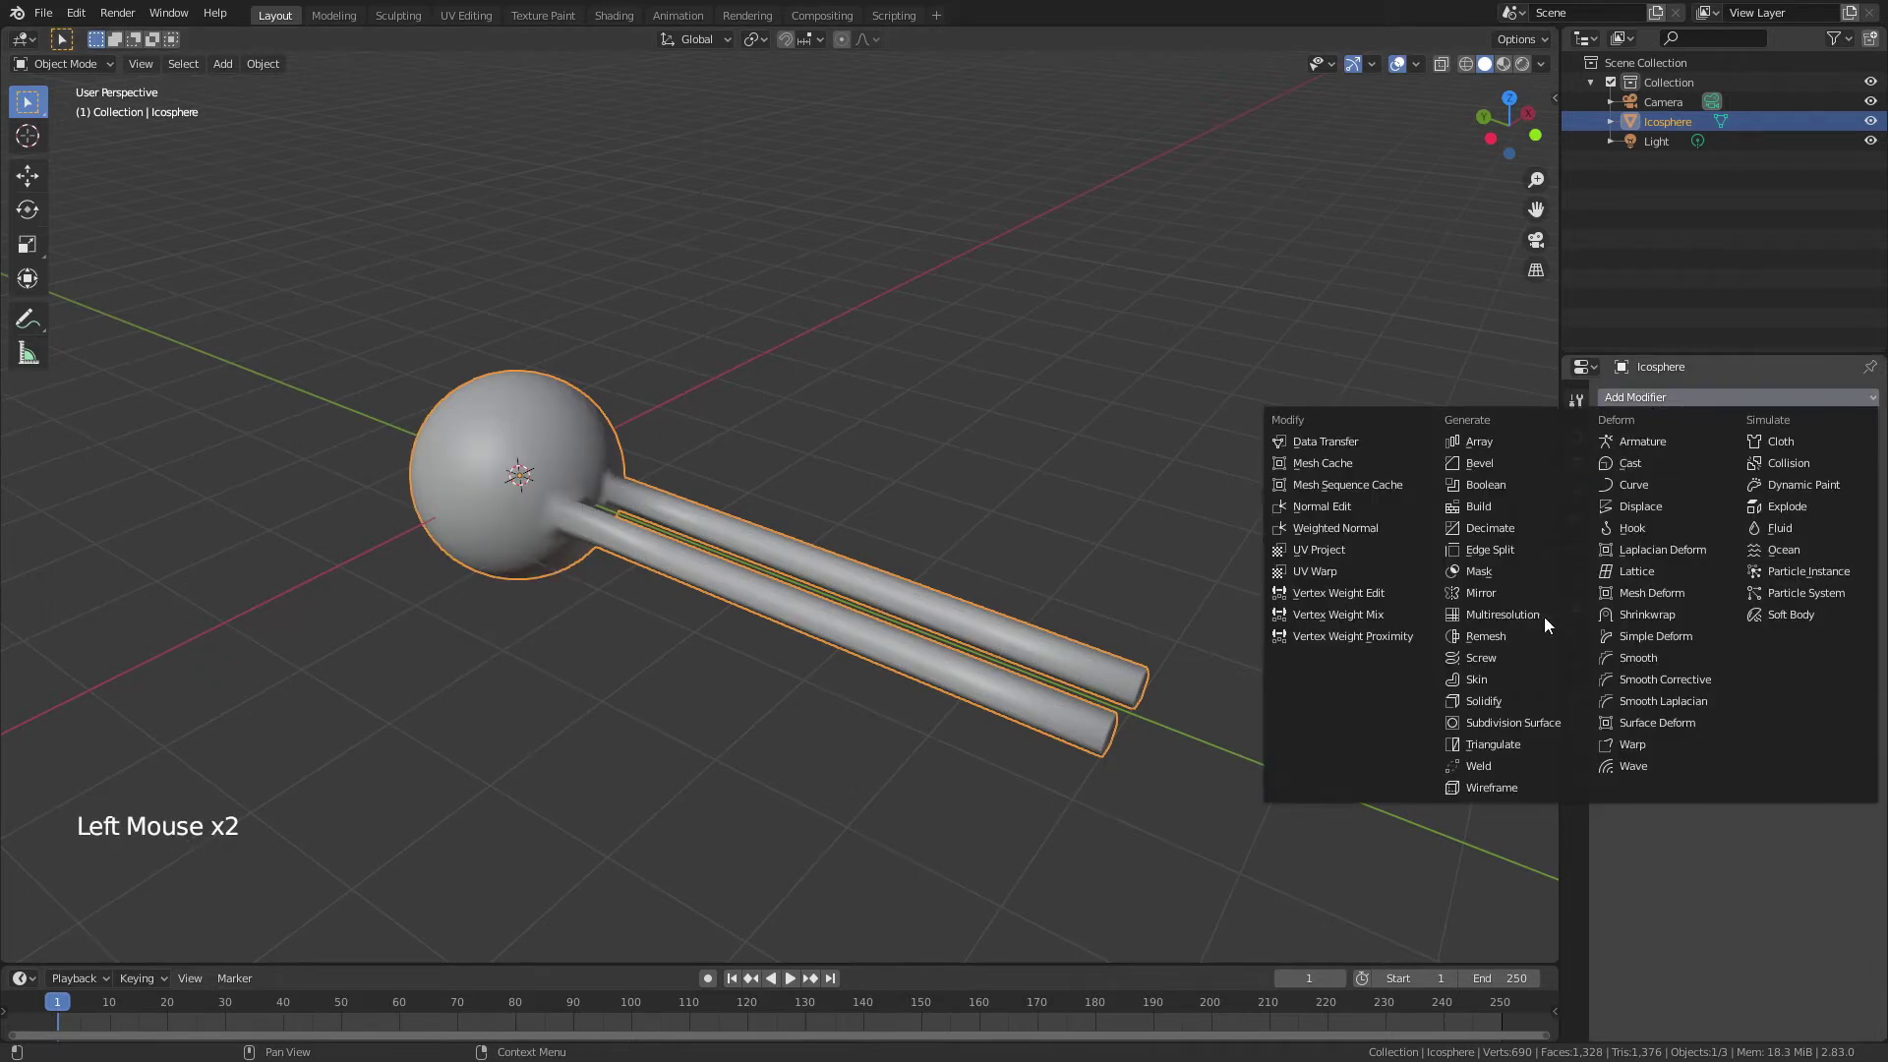
left_click(1516, 726)
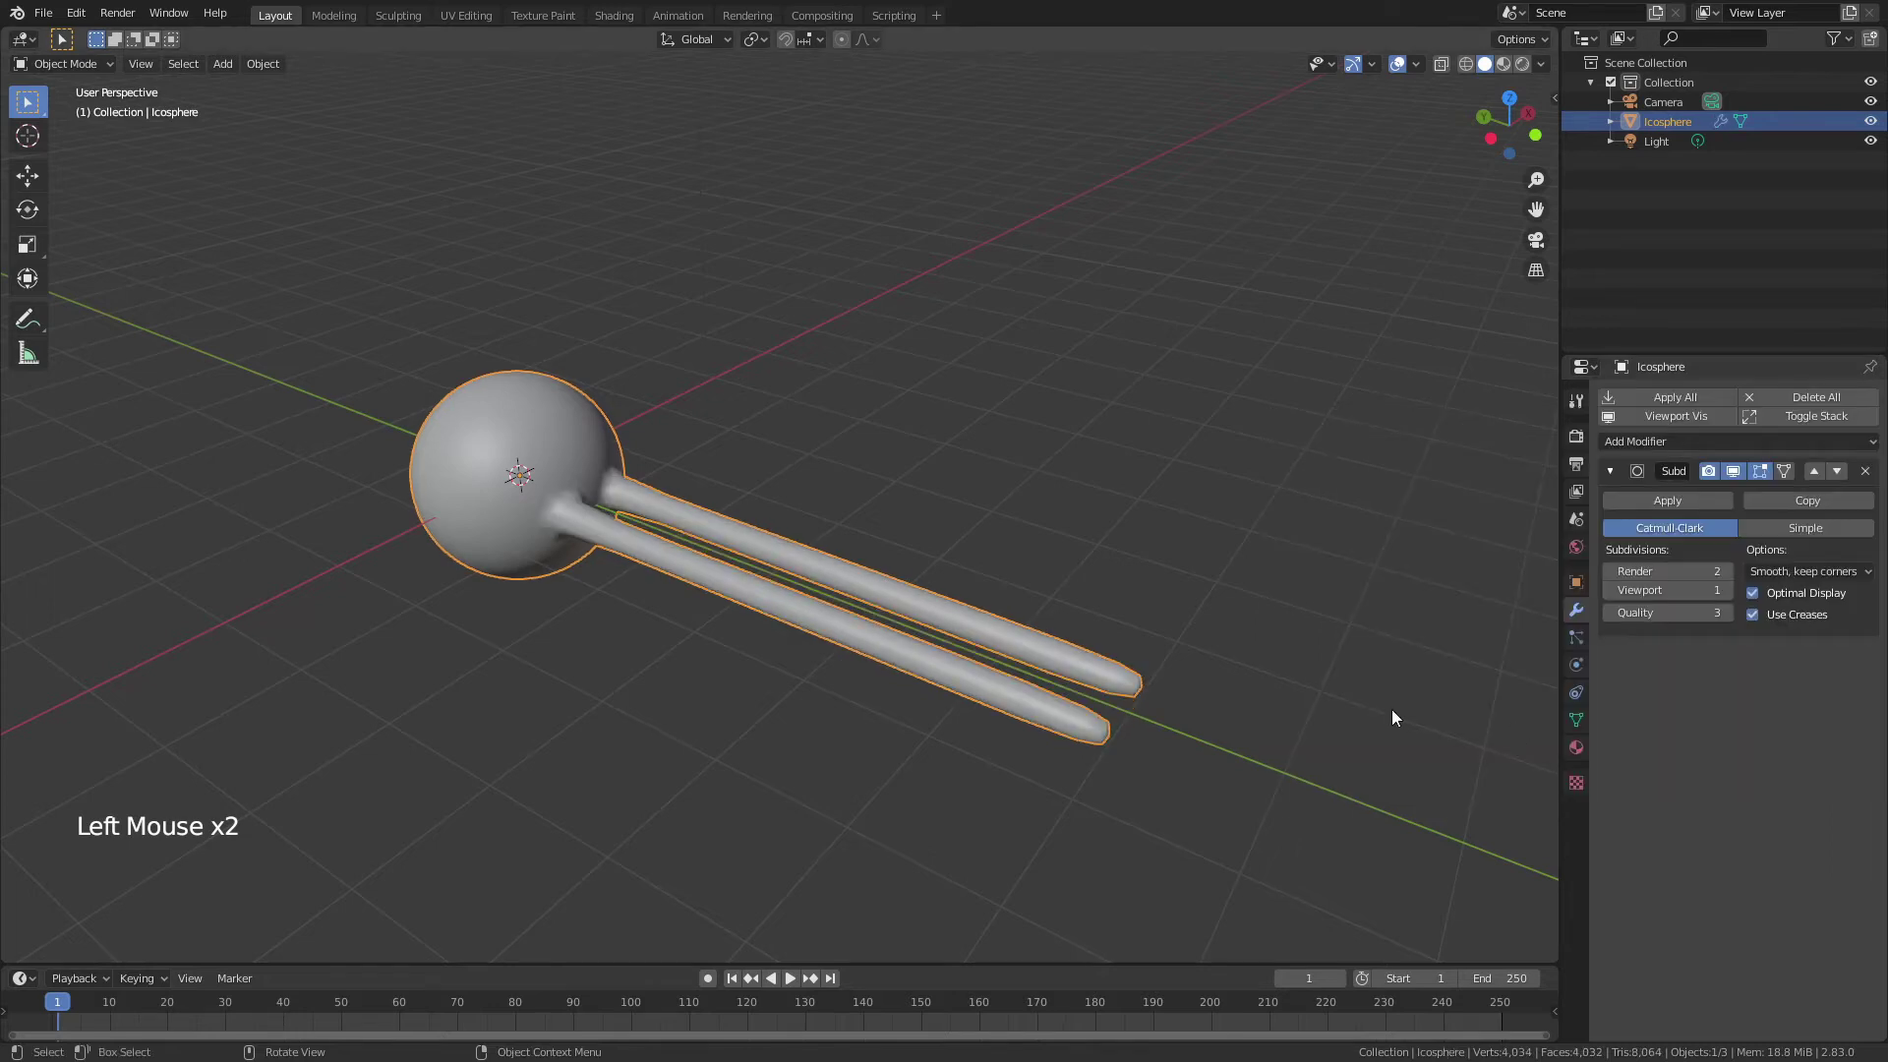
left_click(1607, 570)
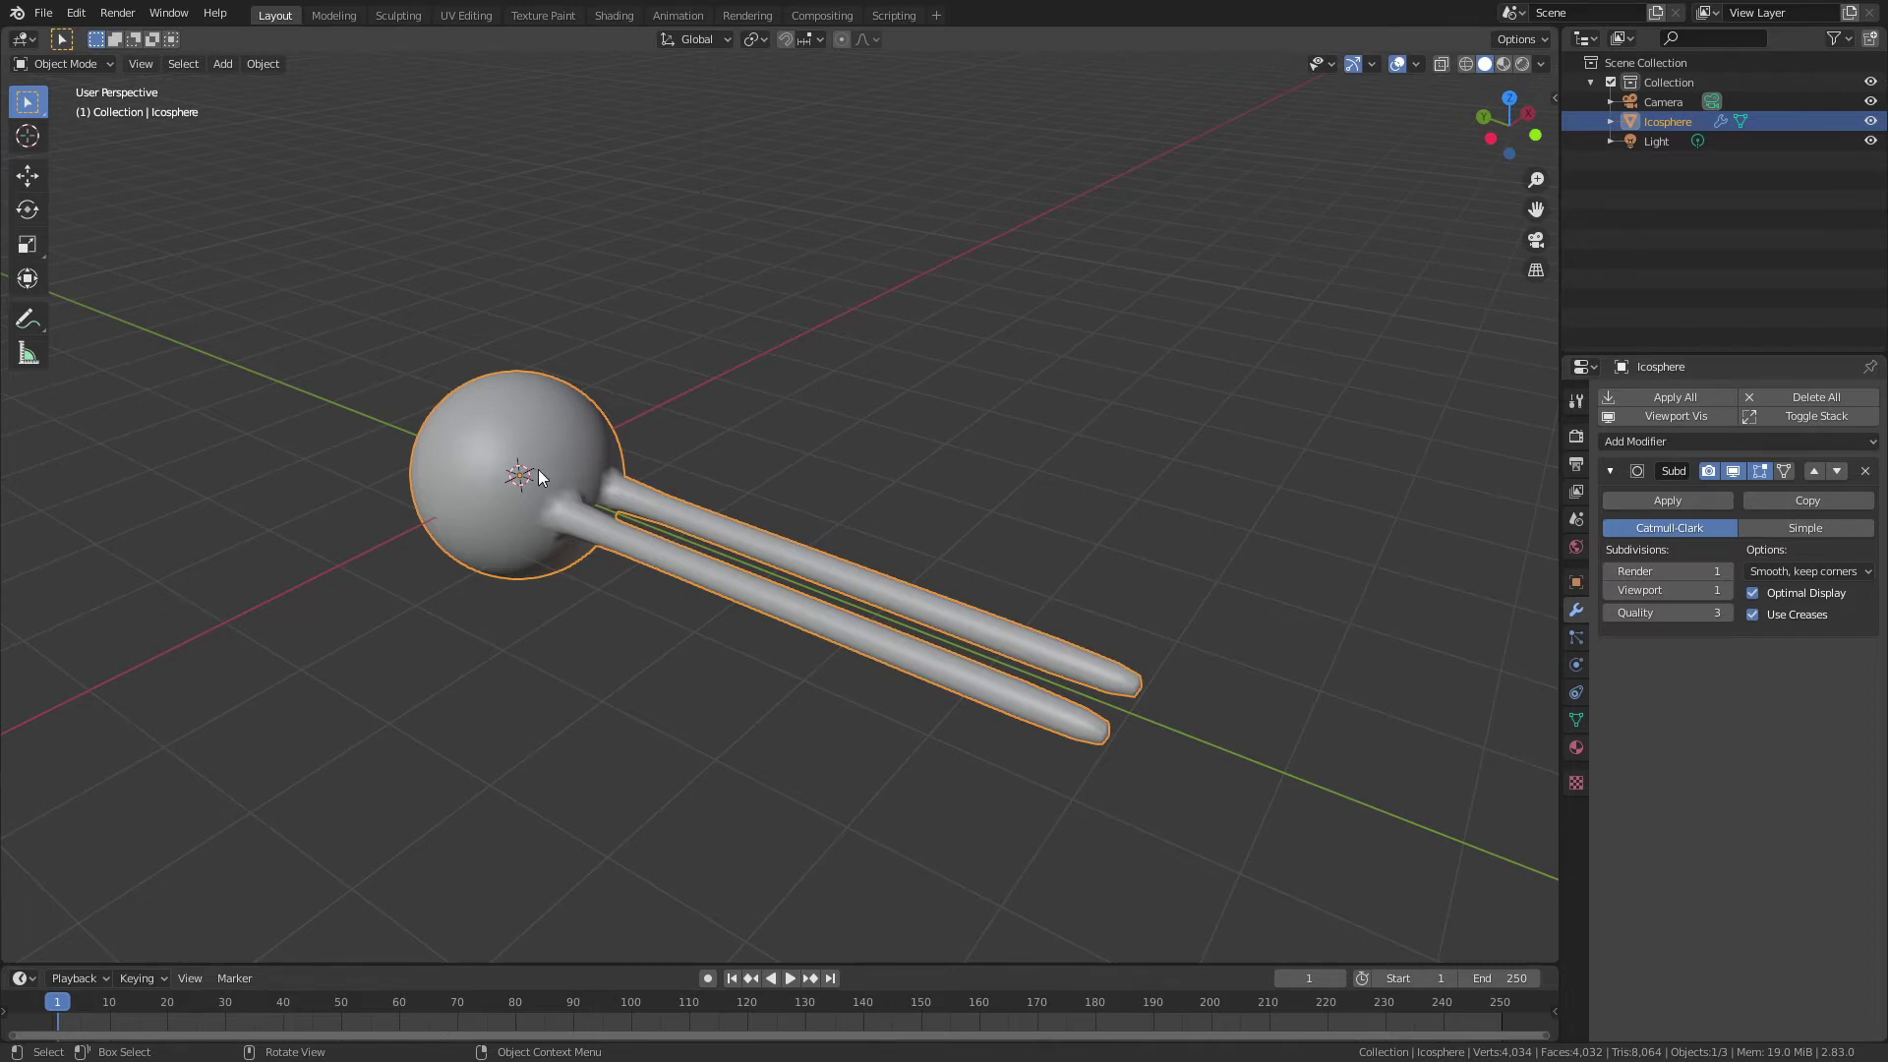
scroll(539, 478, "up", 1)
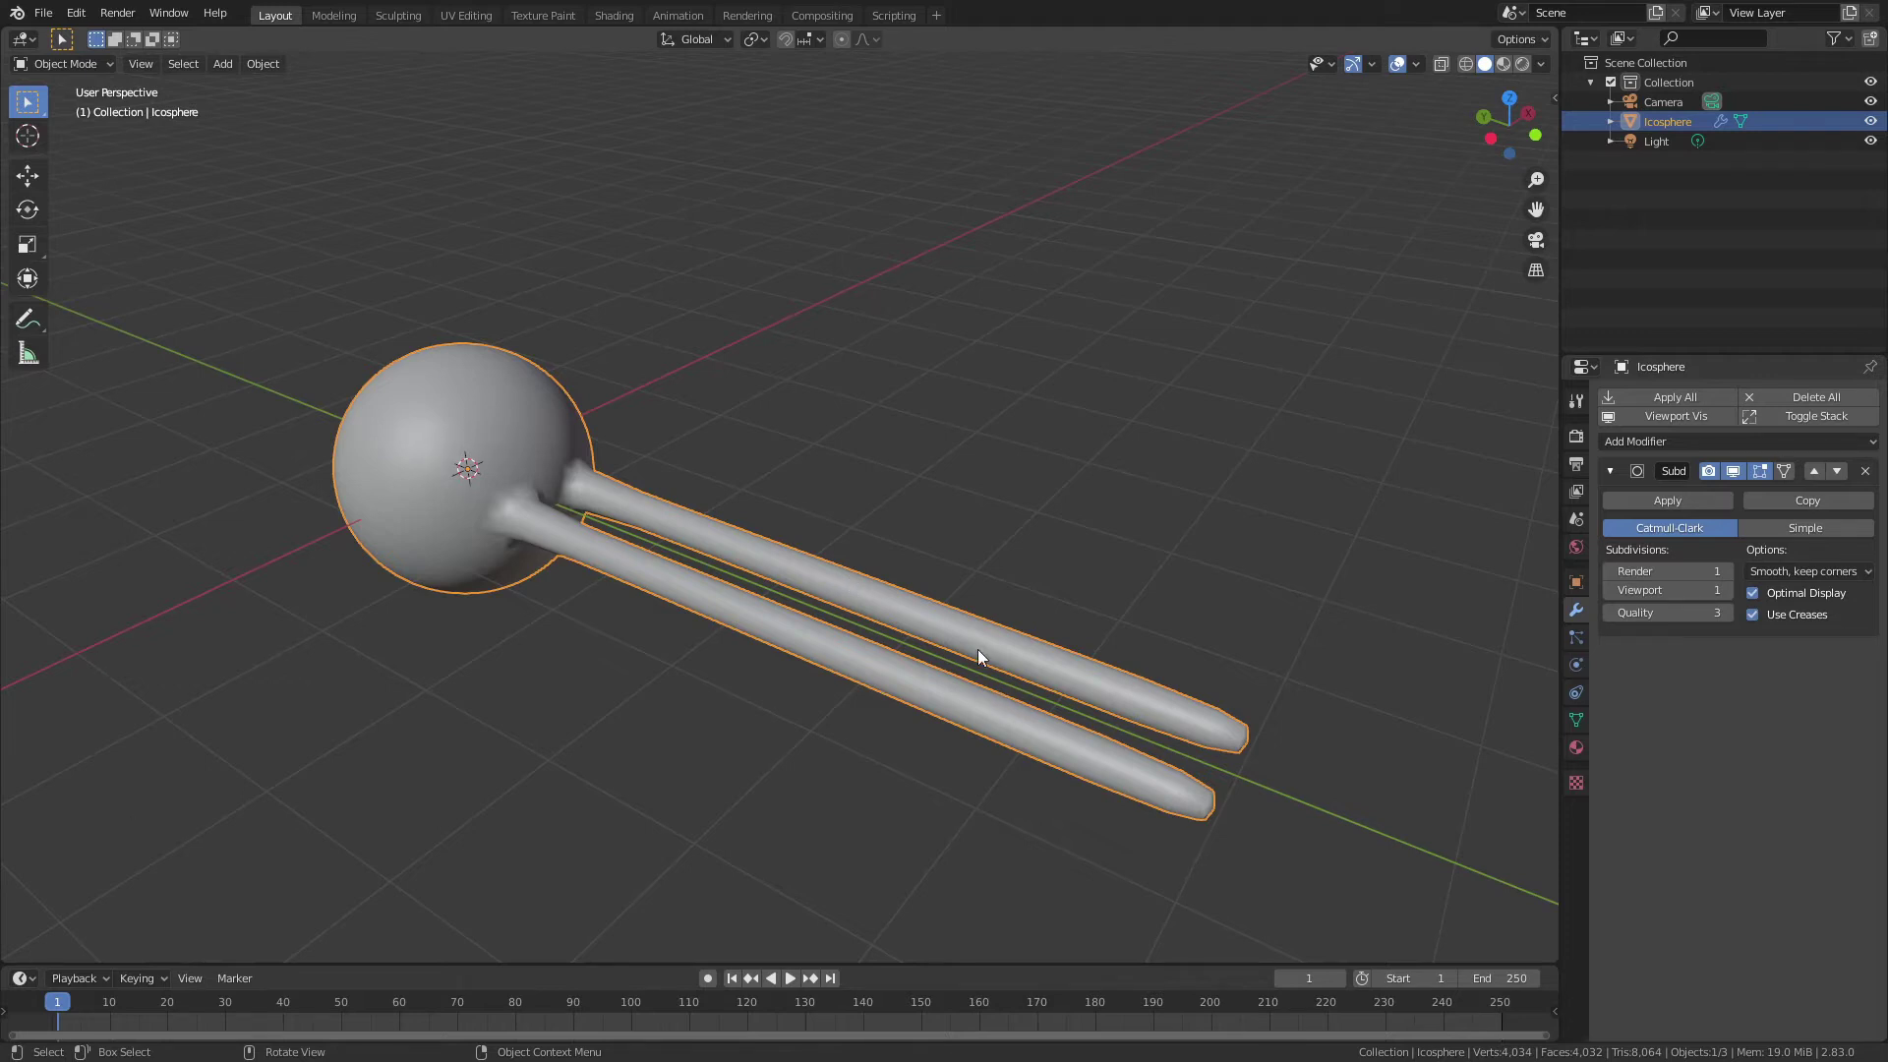
Step: Create a new material, Material.001, with a blue base colour
left_click(1578, 746)
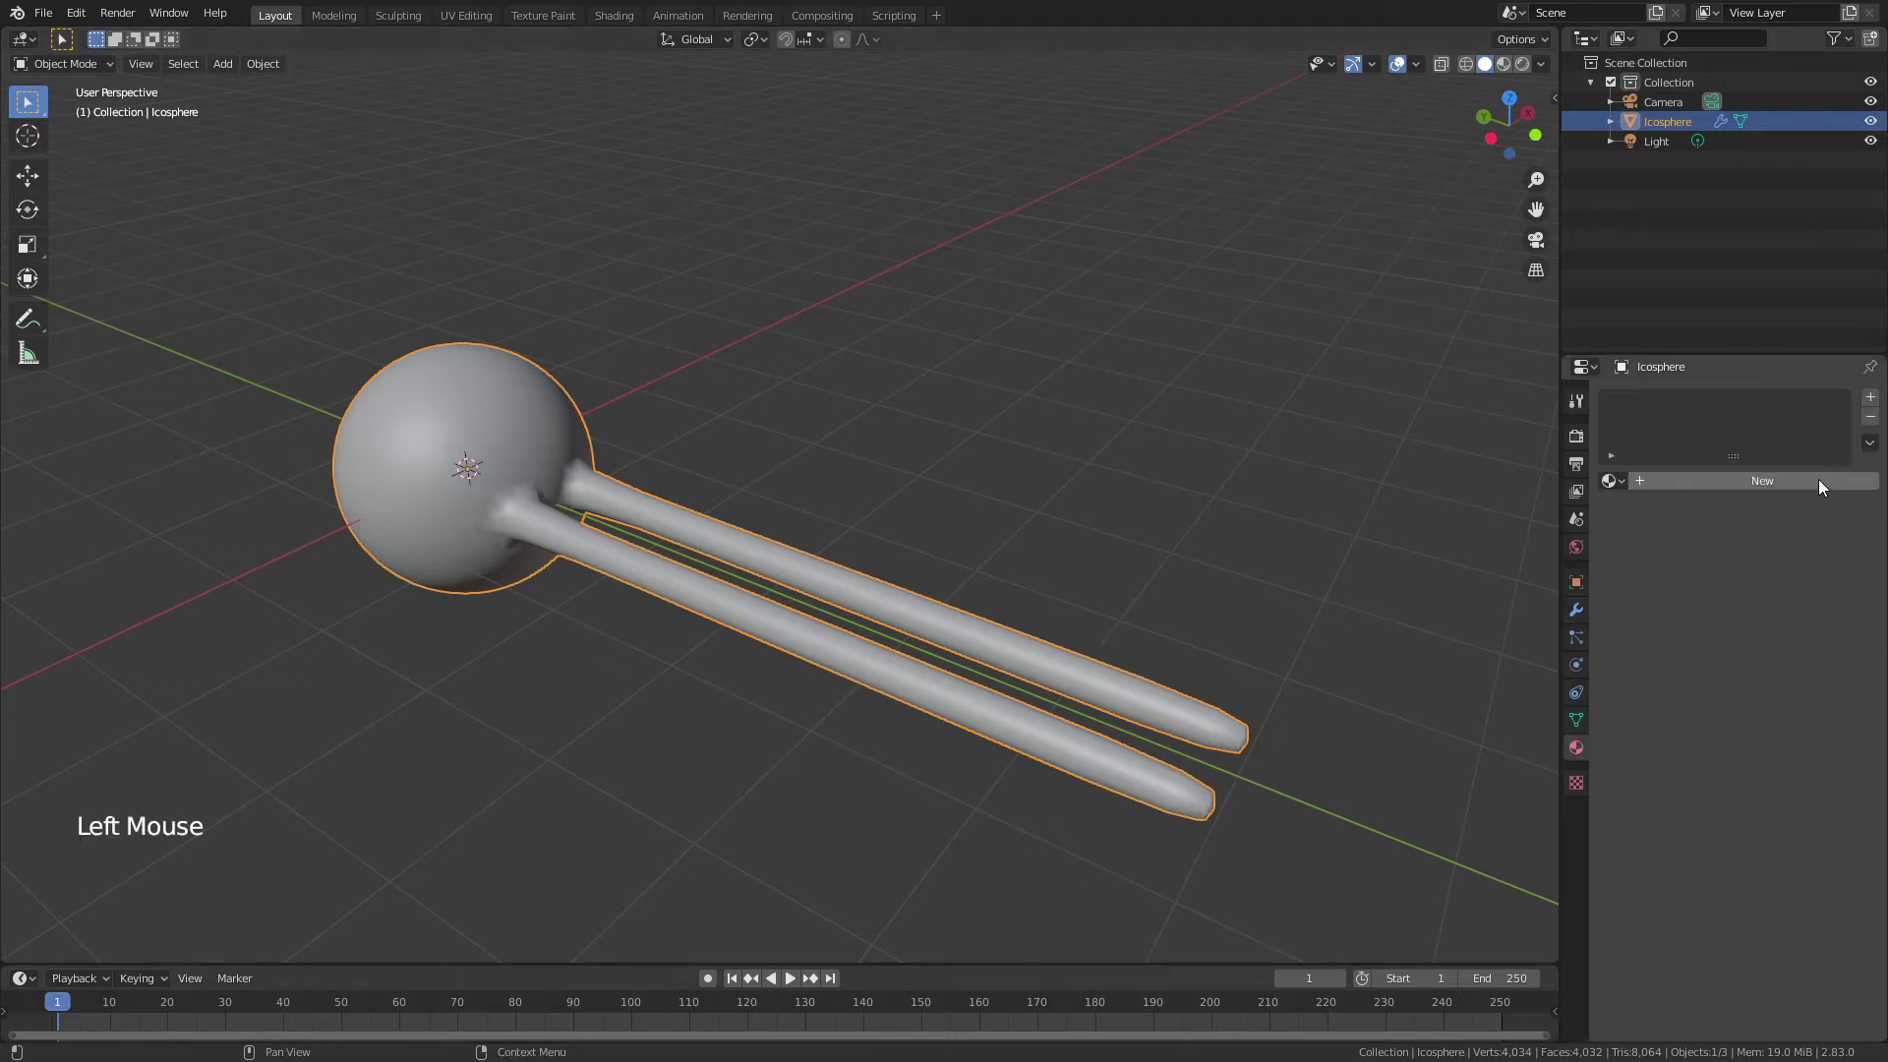
left_click(1677, 482)
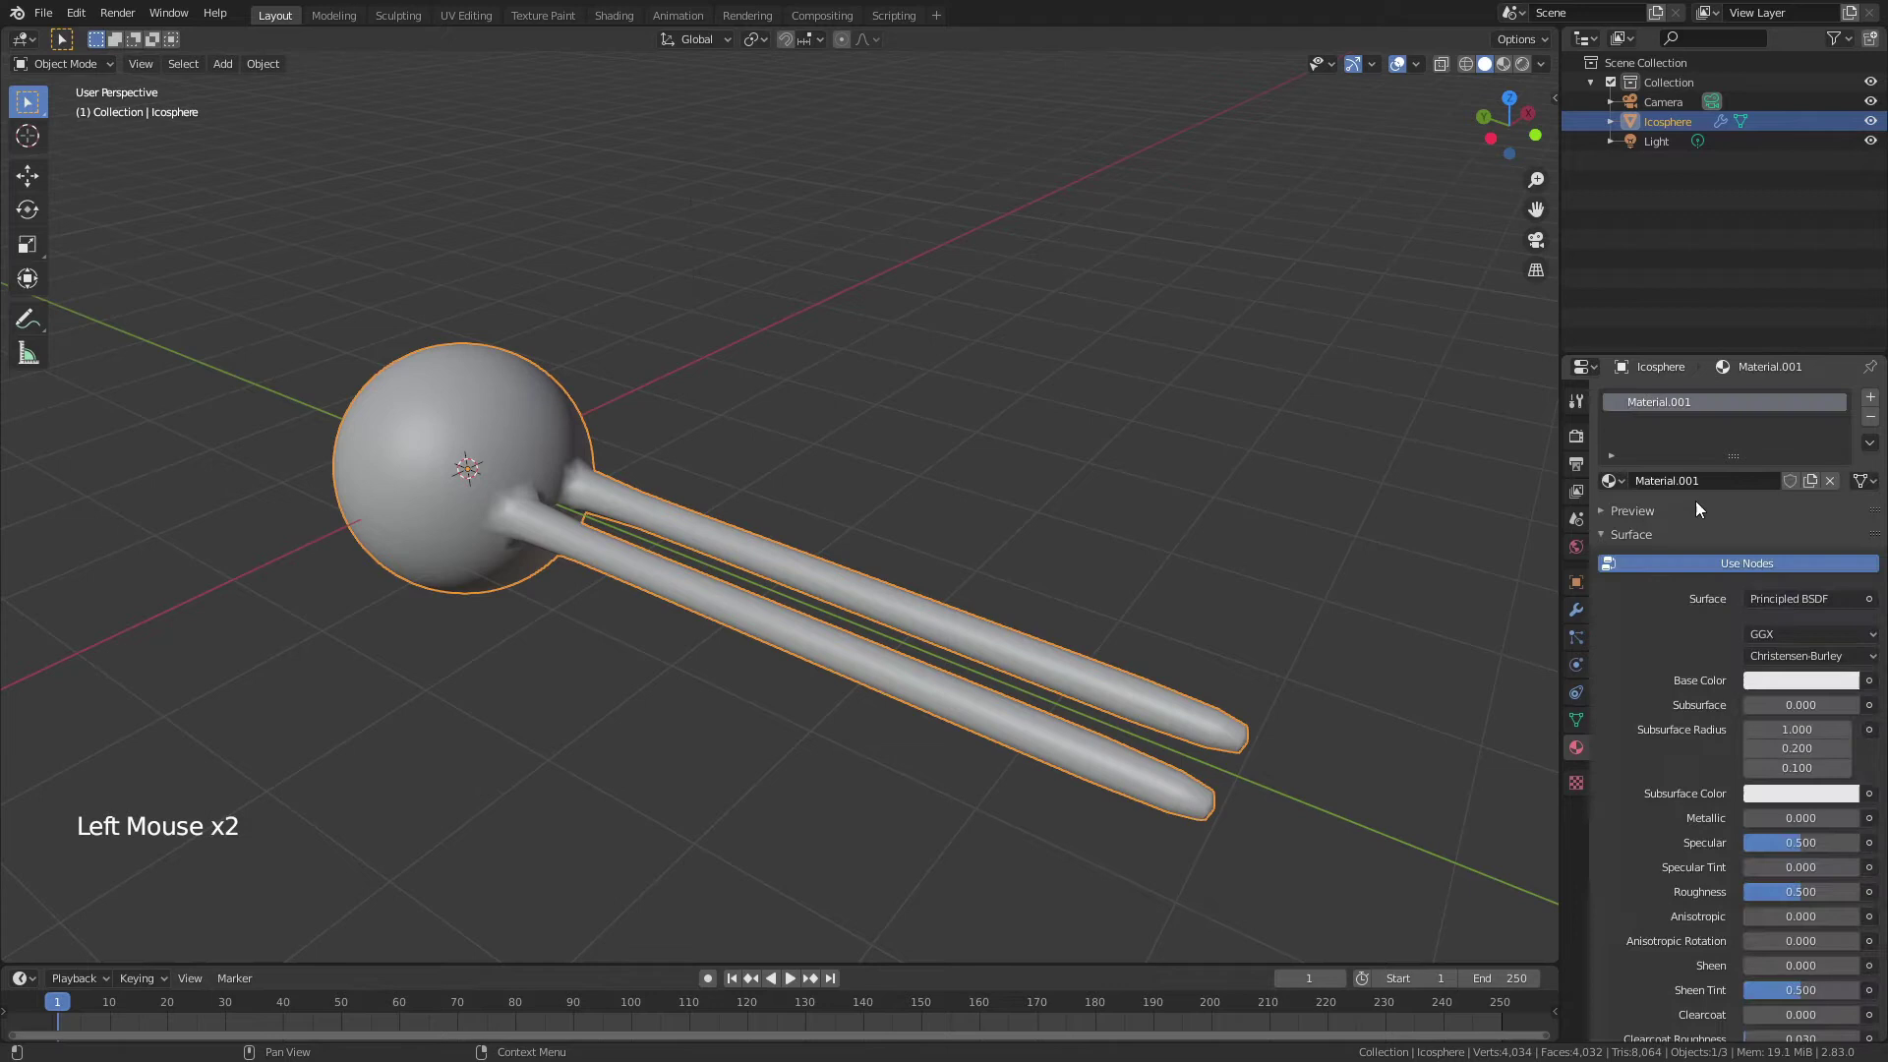
left_click(1802, 681)
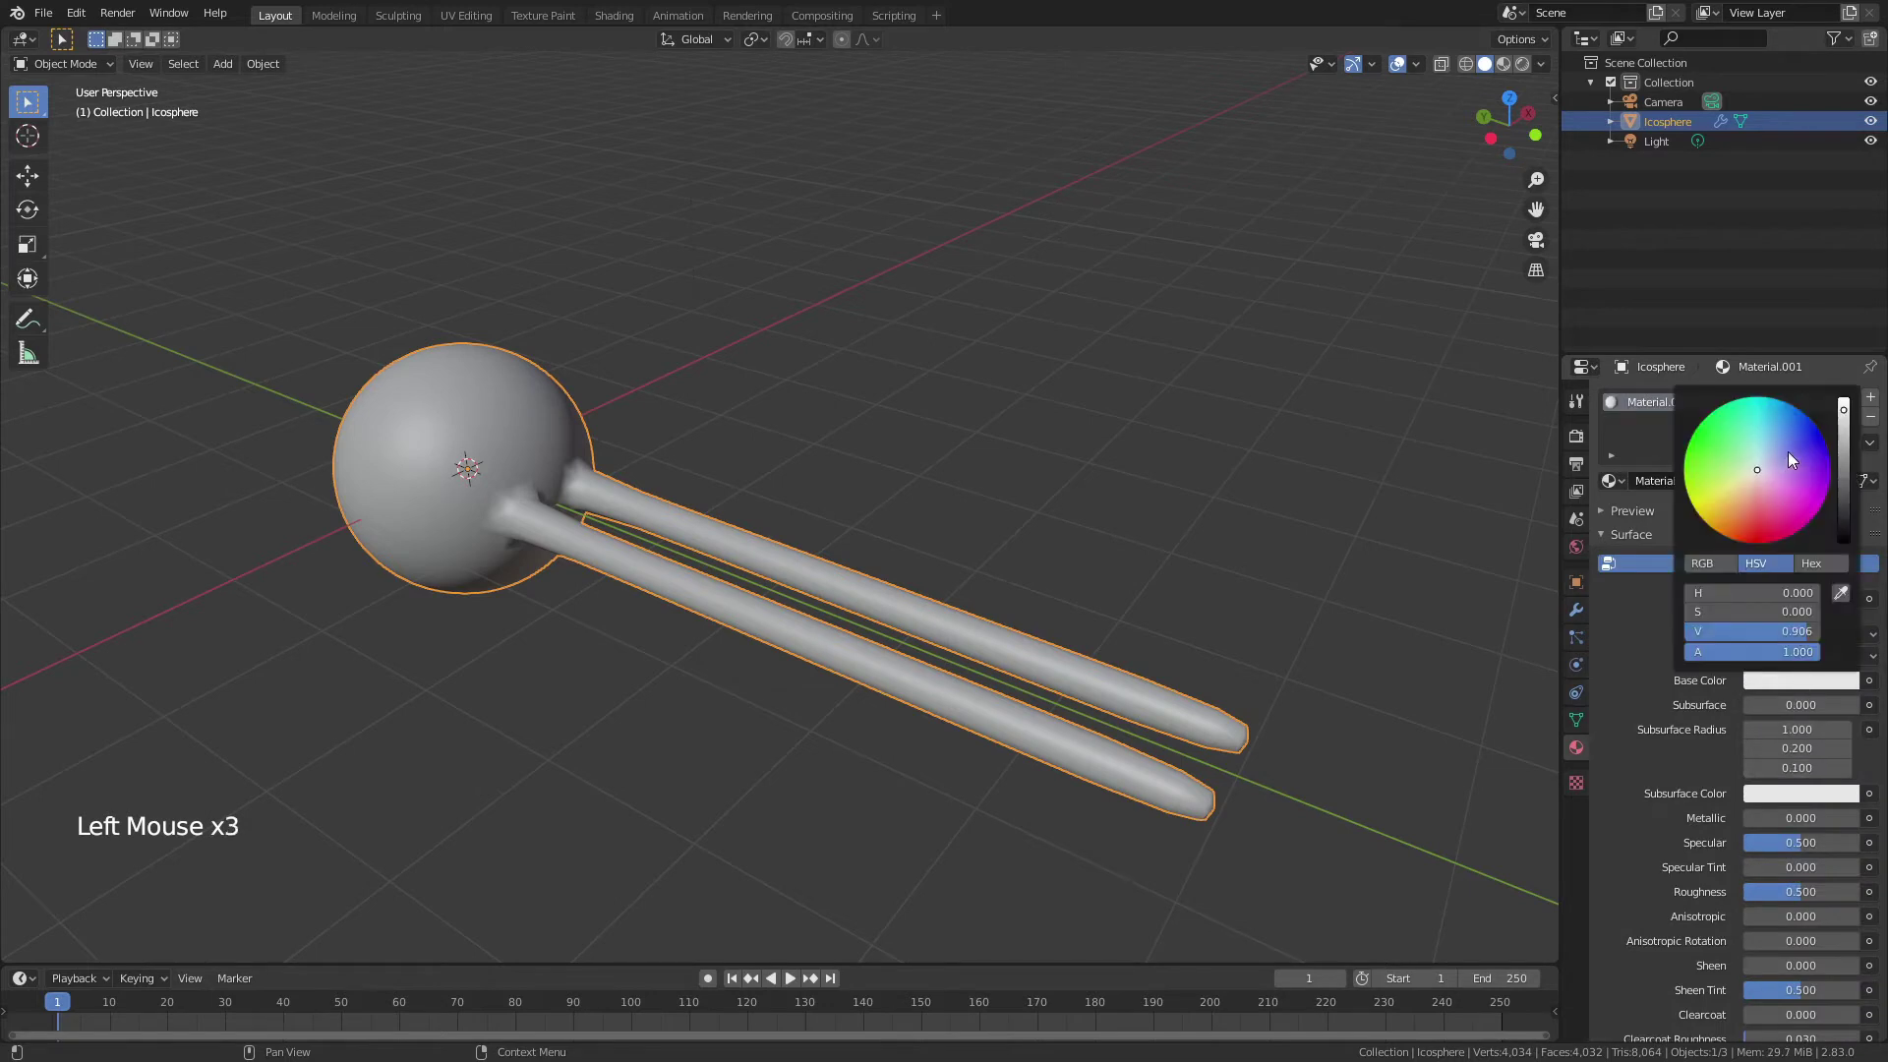
left_click(1815, 423)
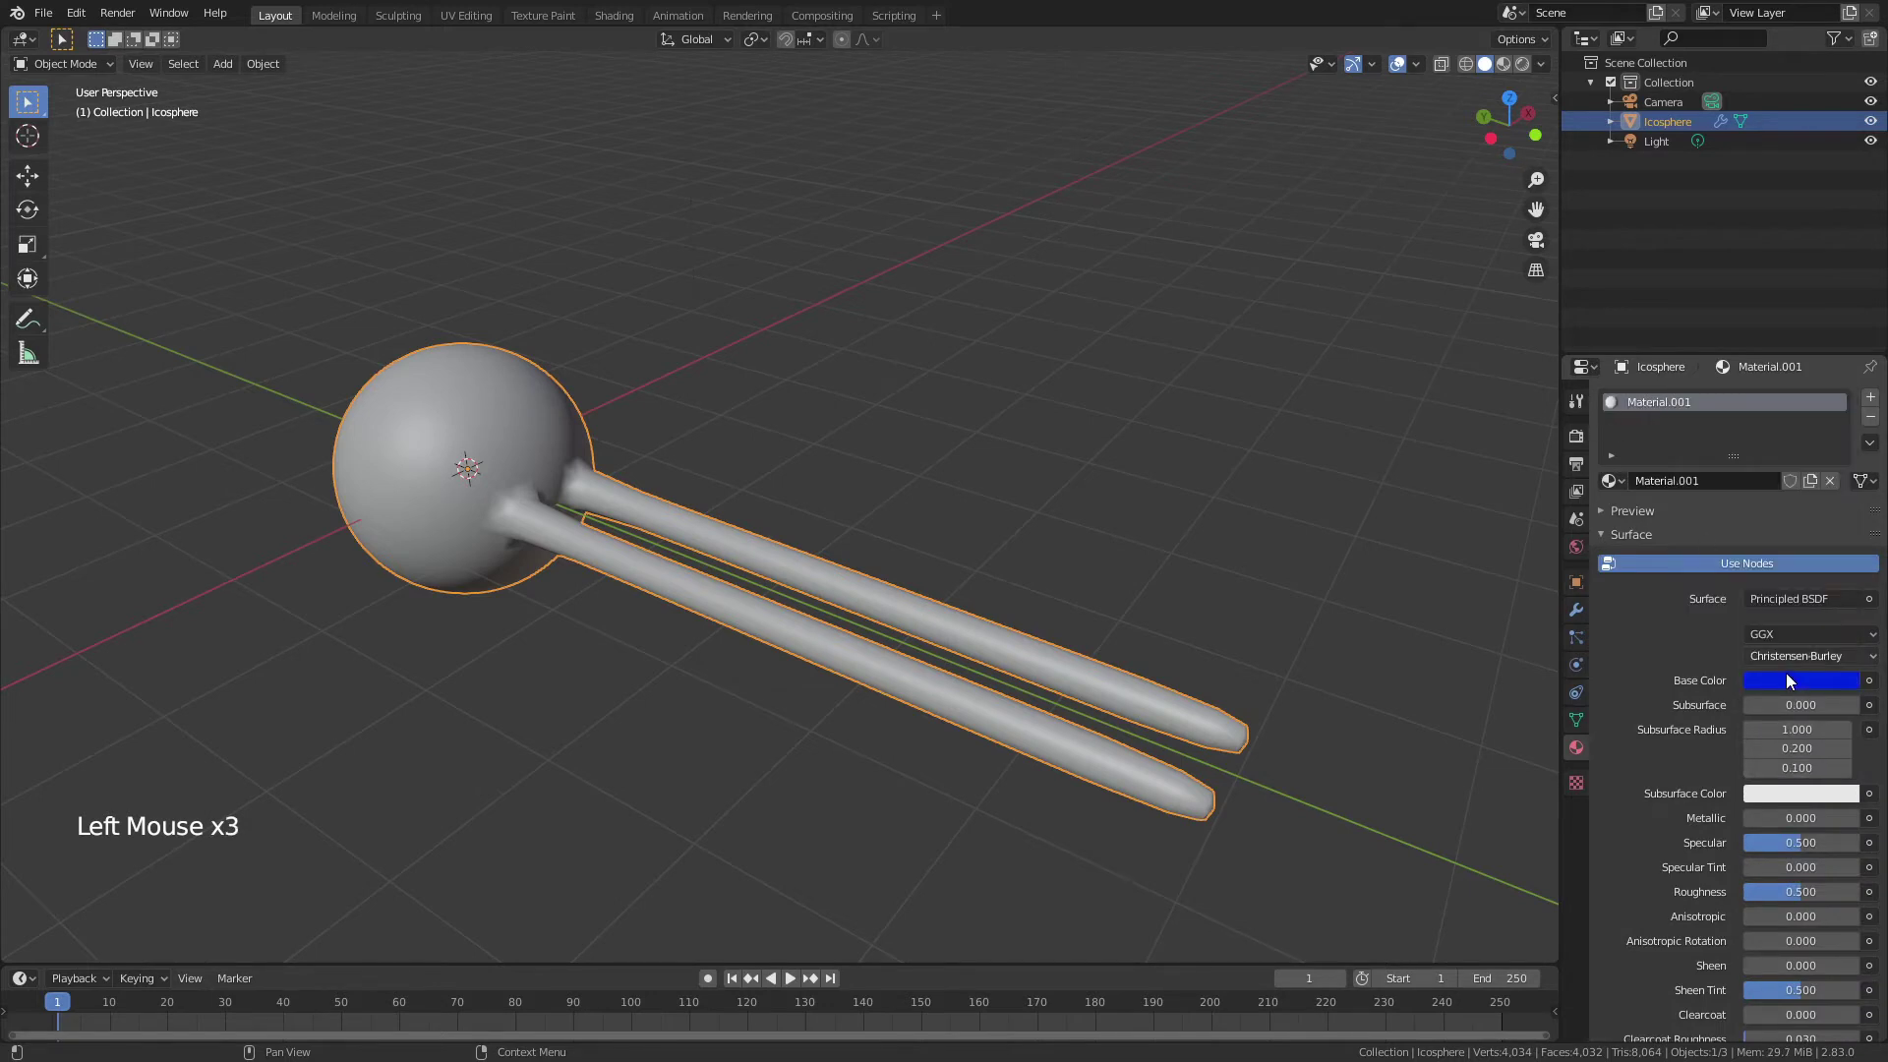
Step: Back in Object Mode, switch viewport shading to preview the blue material
key("Tab")
key("Tab")
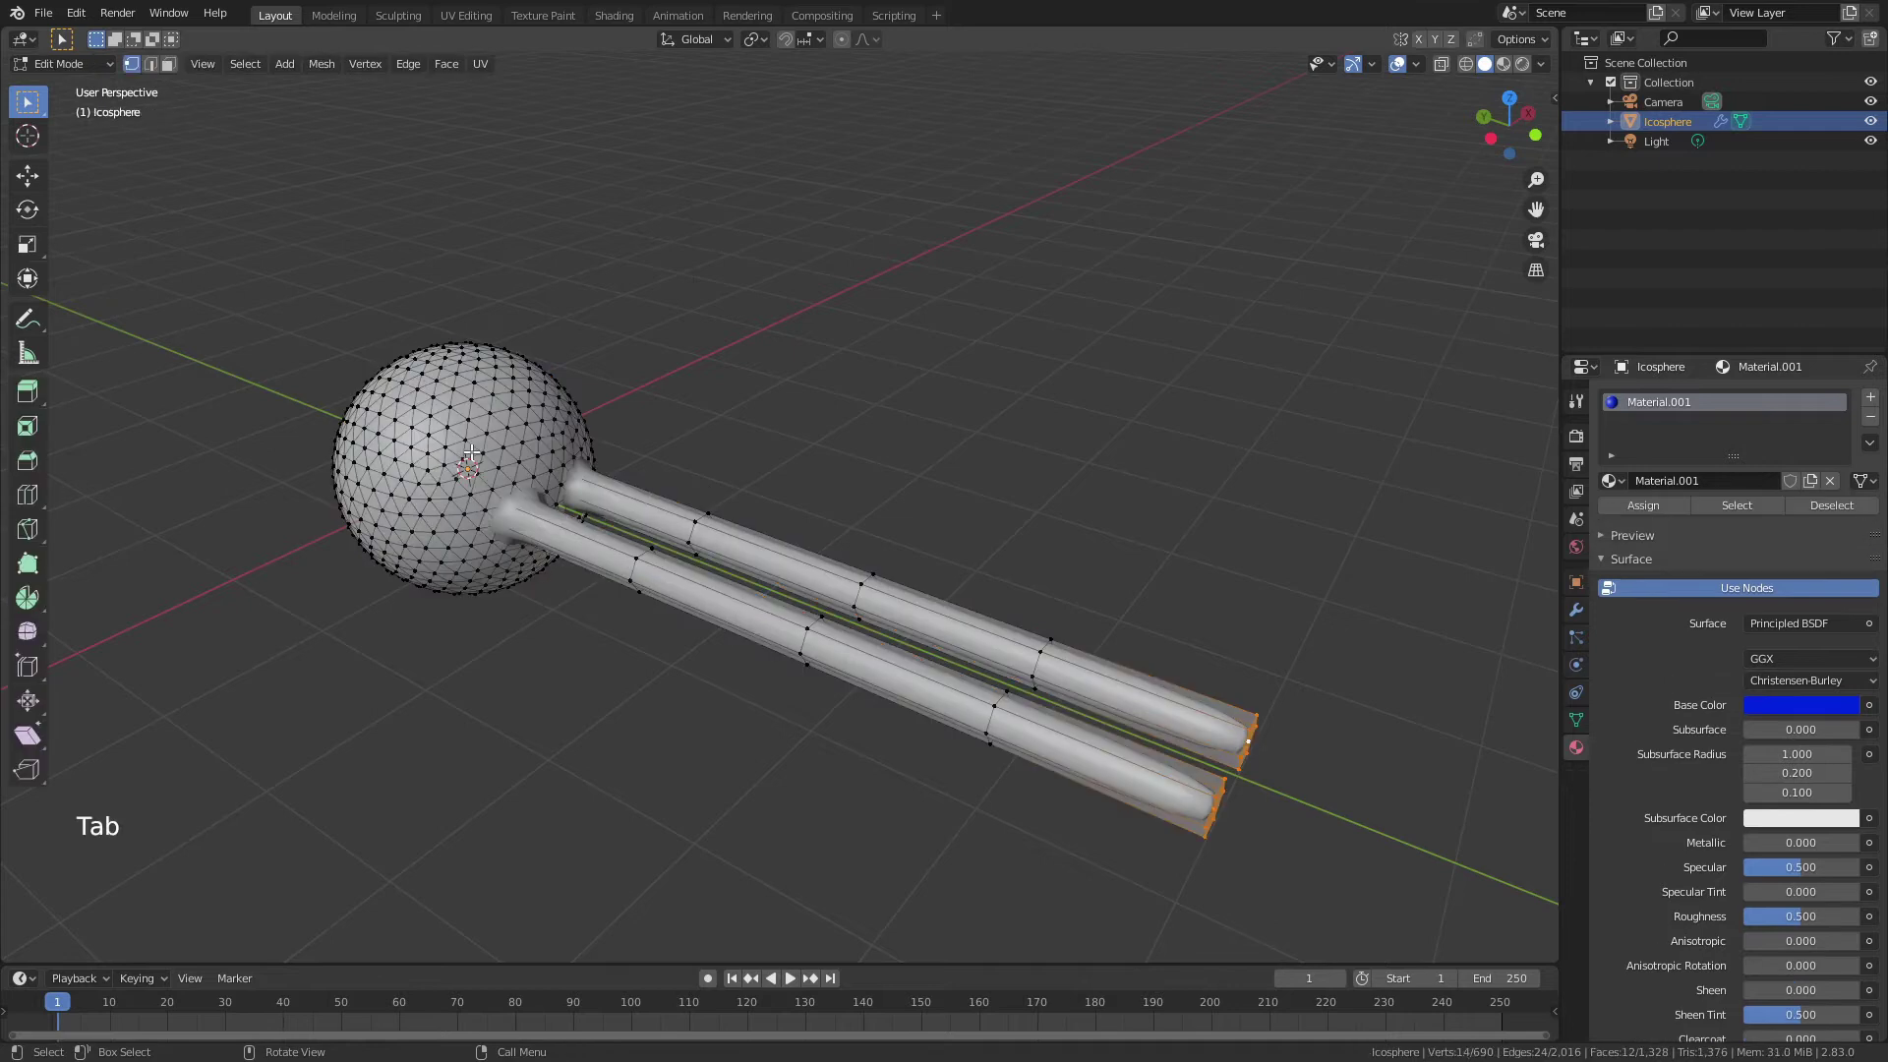
key("z")
left_click(480, 565)
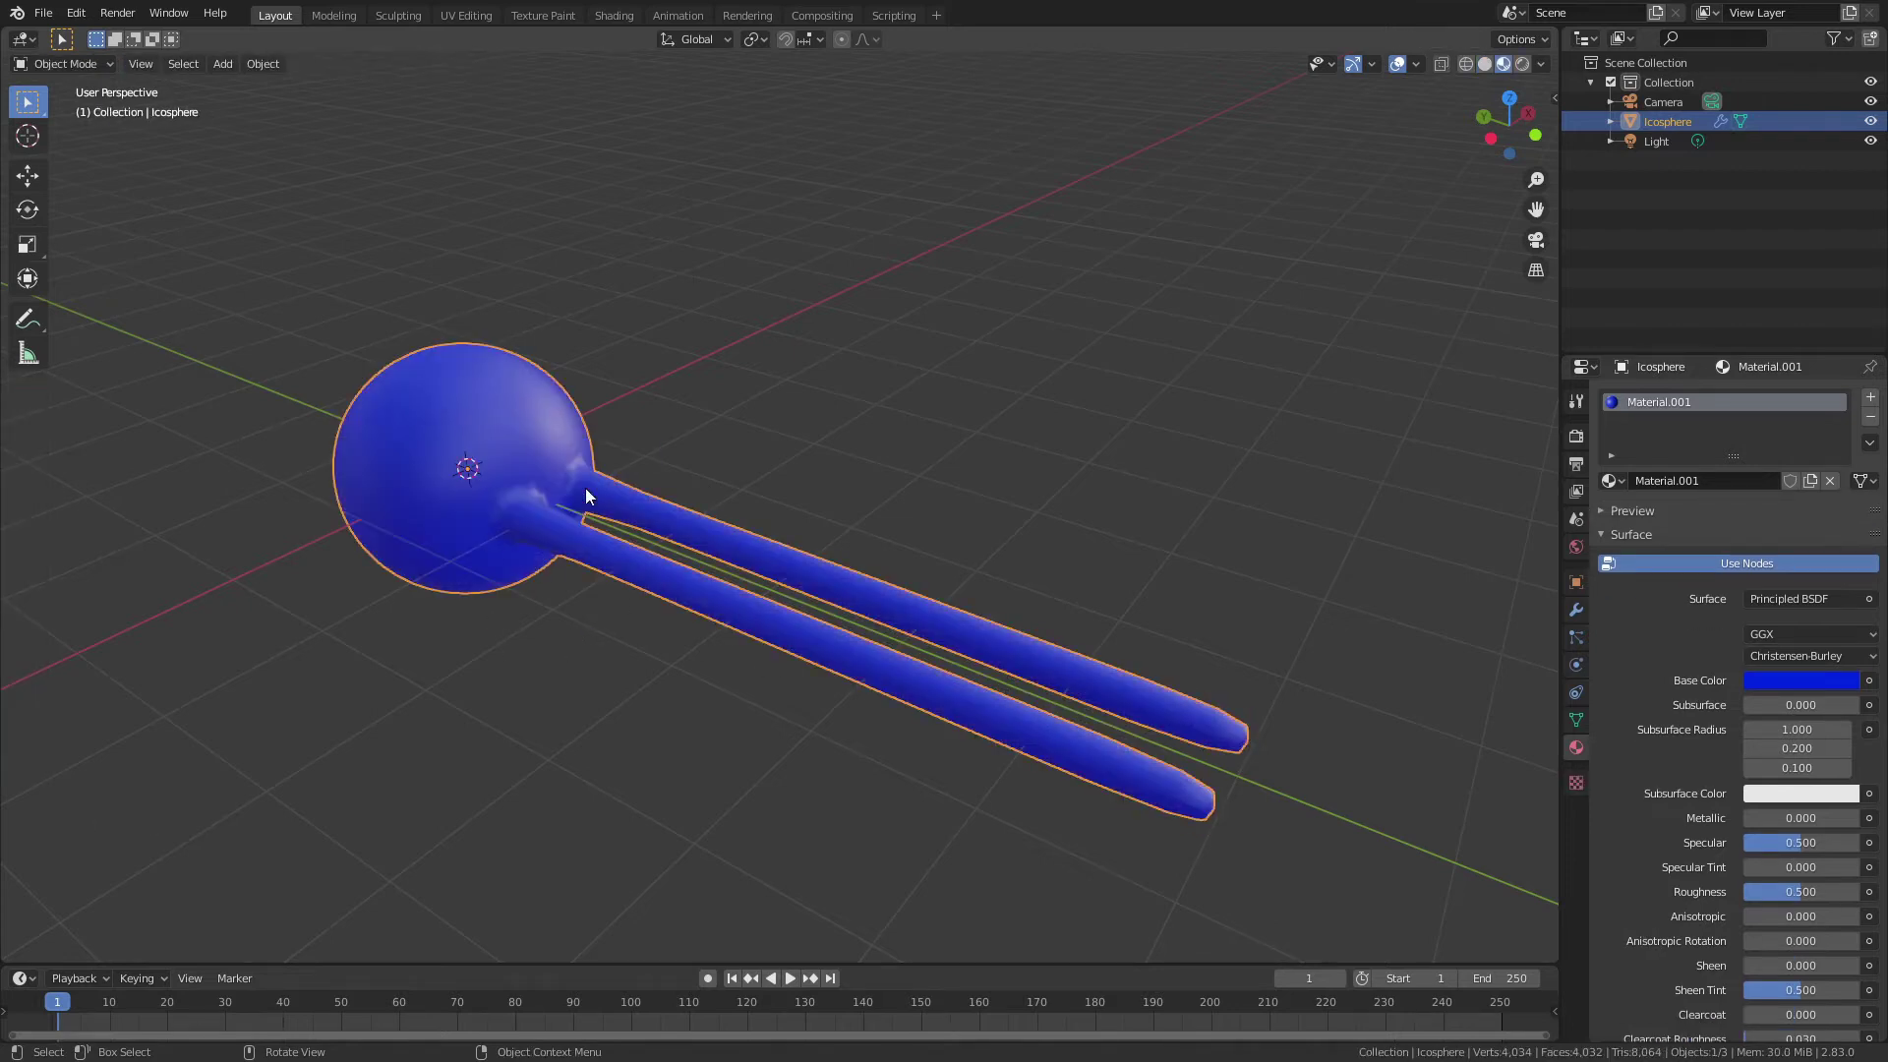
Step: Add a second material slot holding a new Material.002 with a red base colour
left_click(1871, 396)
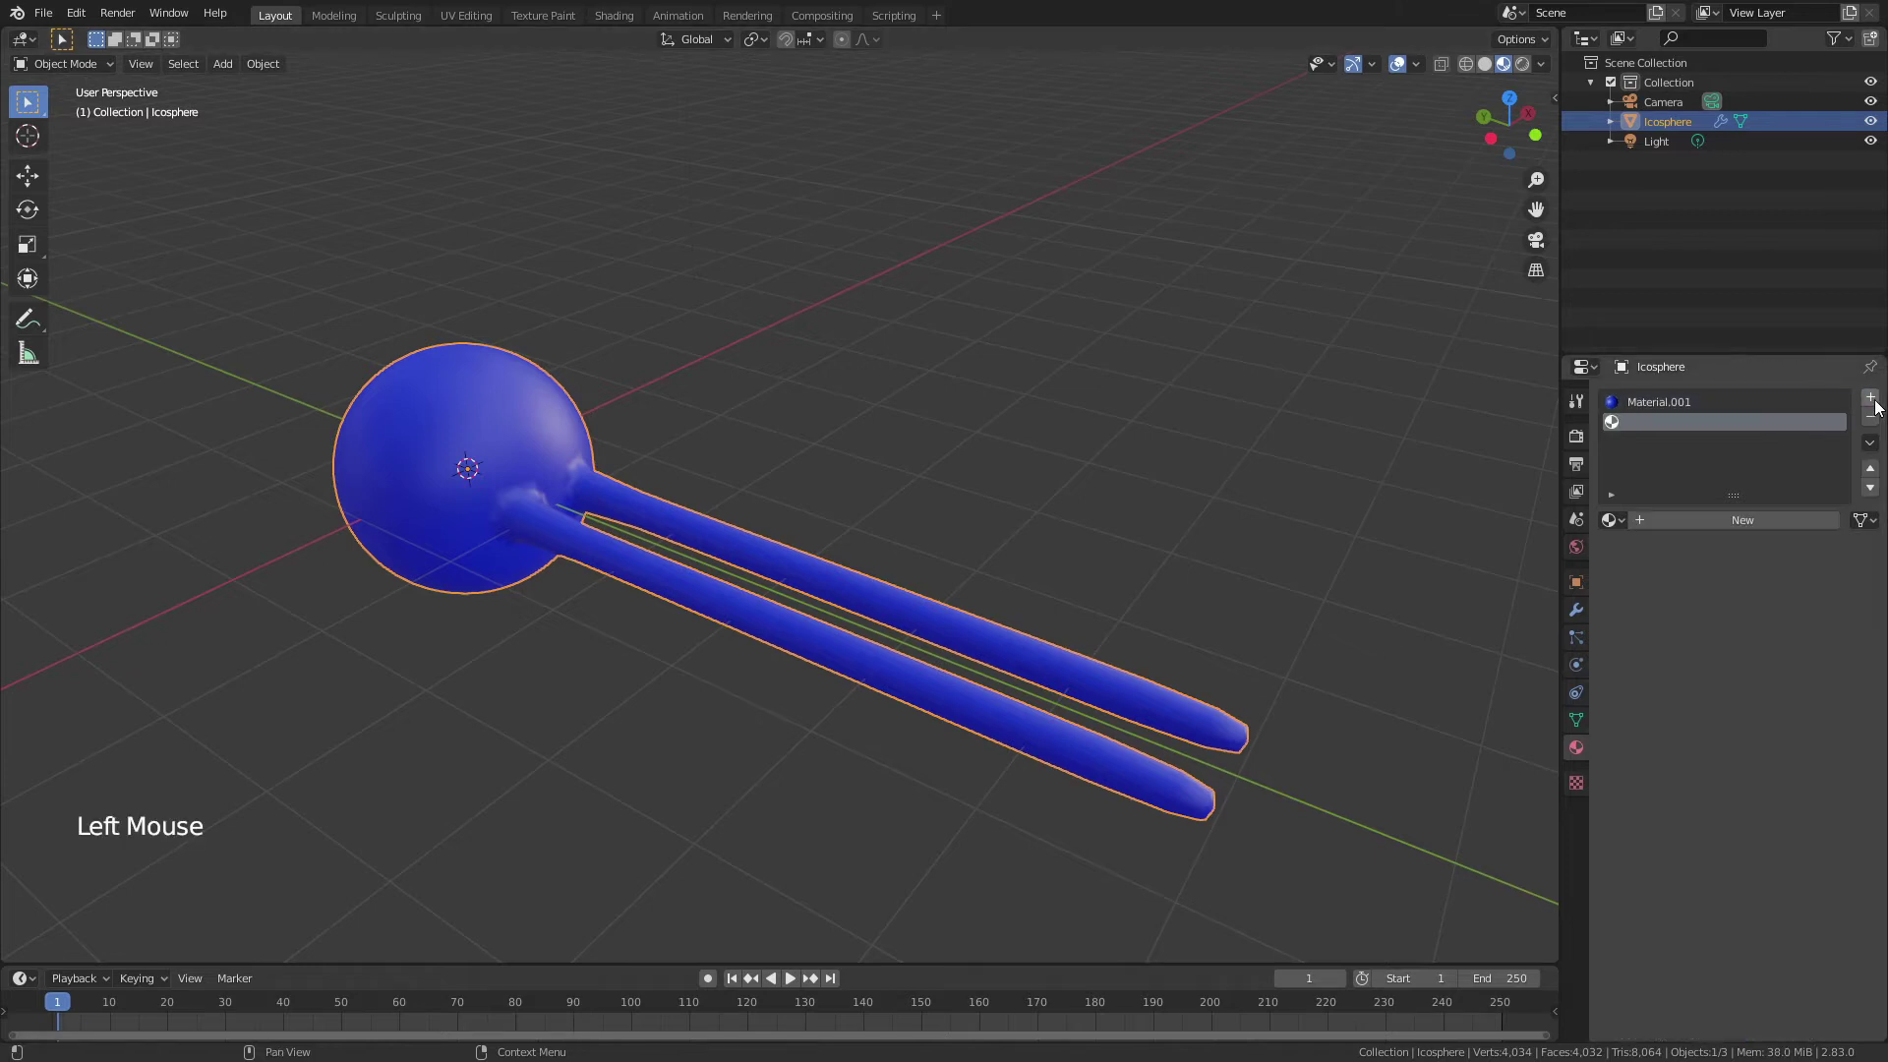
left_click(1741, 521)
left_click(1792, 722)
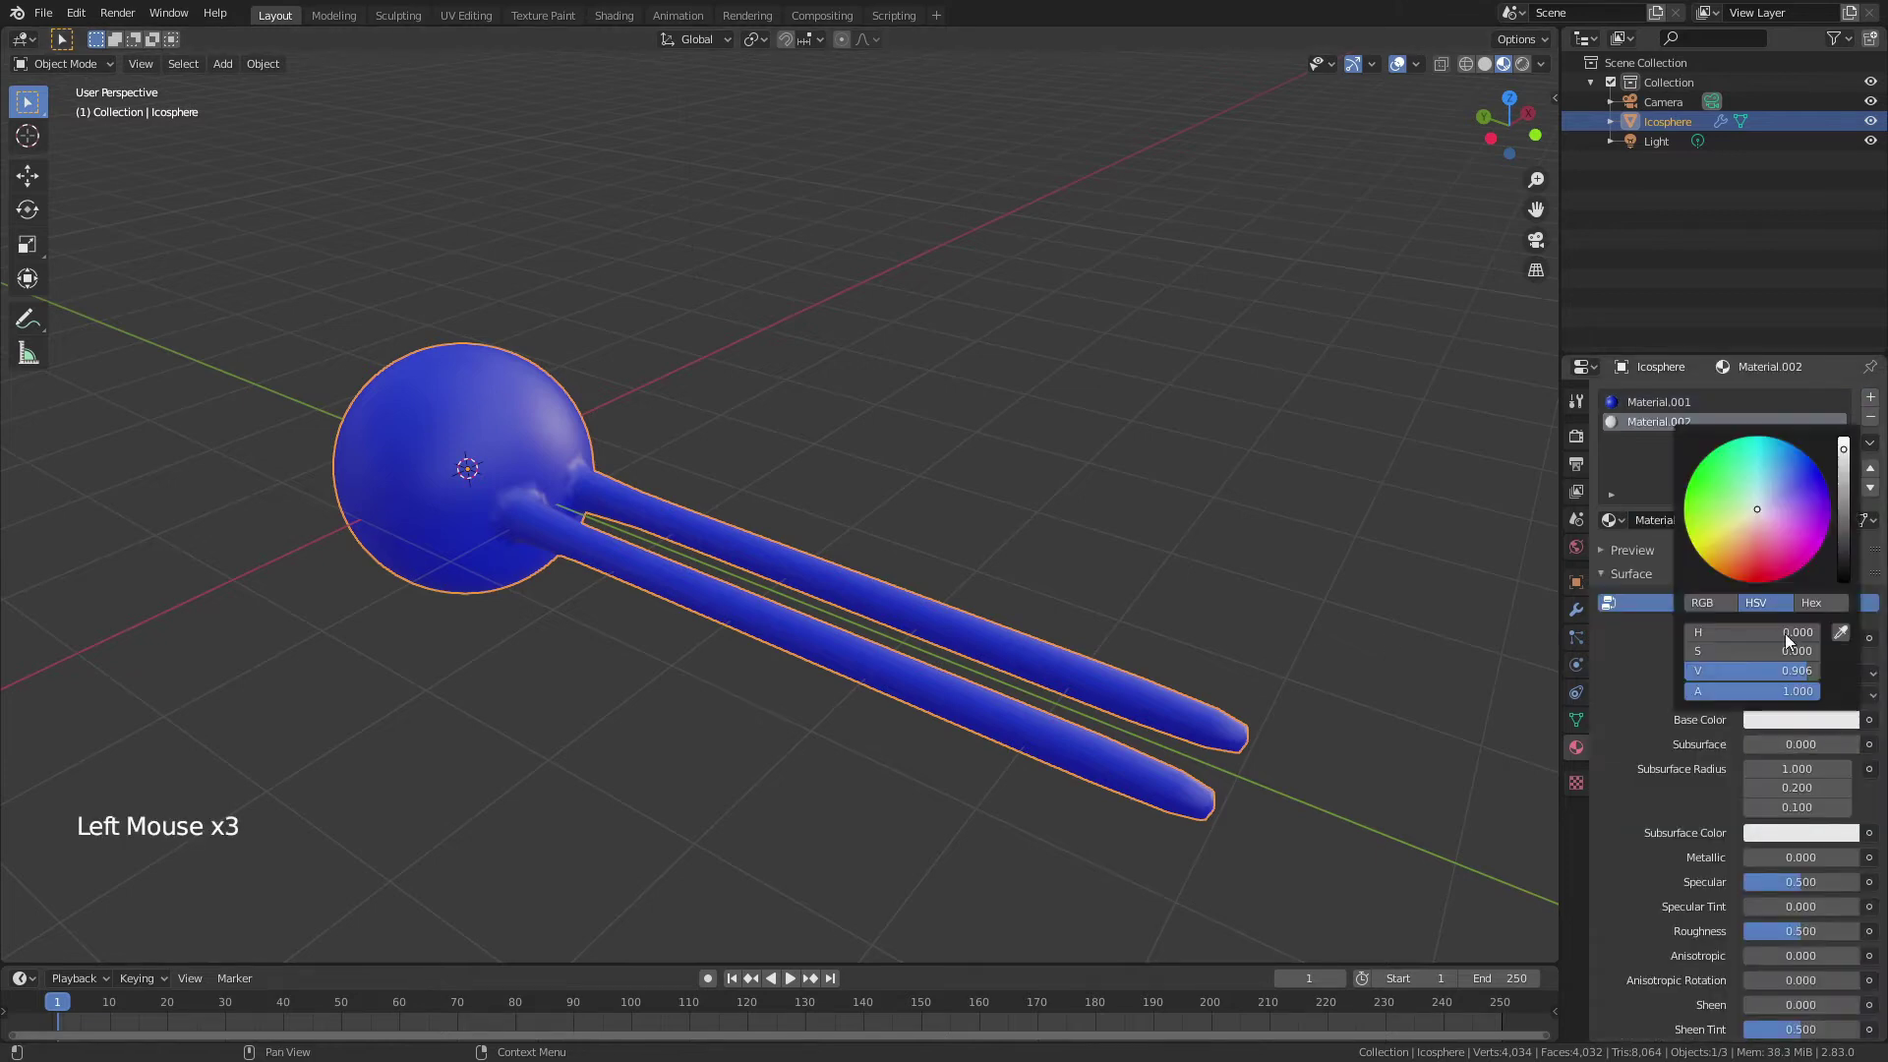
left_click(1761, 580)
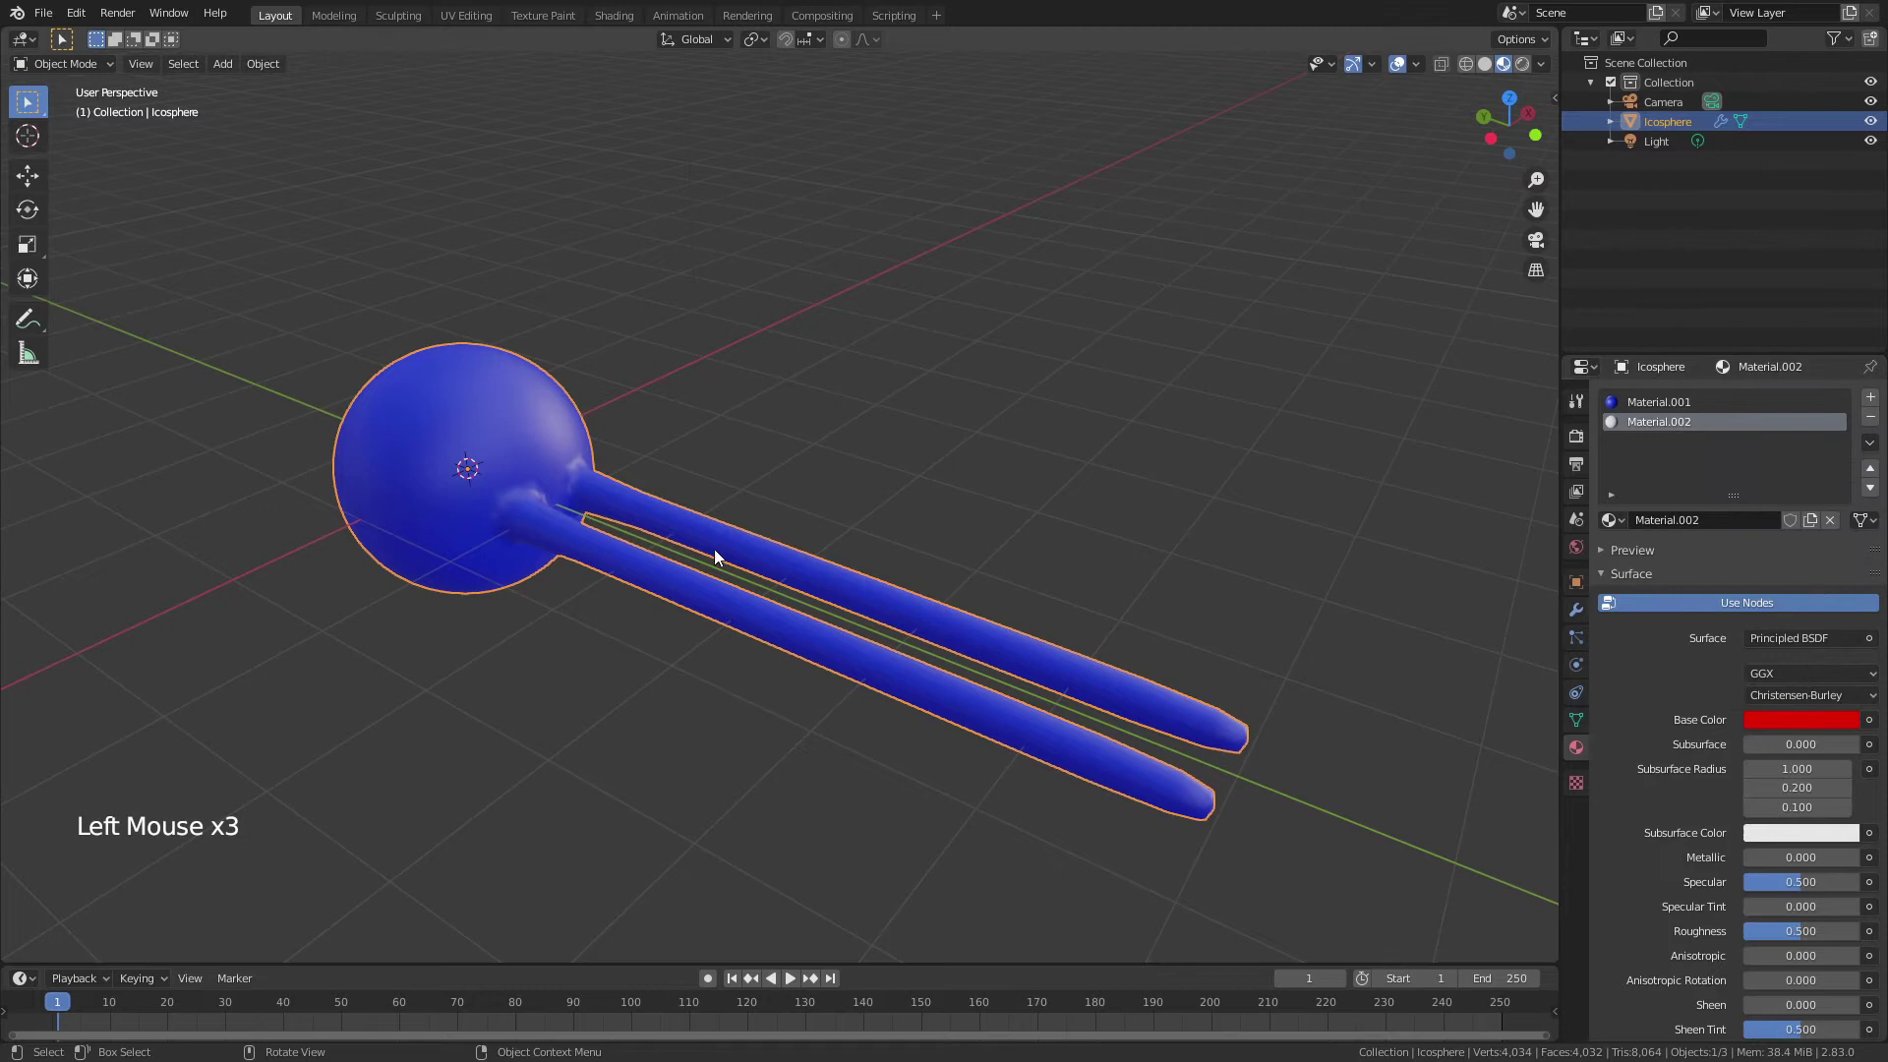
Step: Grow the selection from the tube ends along both tubes and assign Material.002
key("Tab")
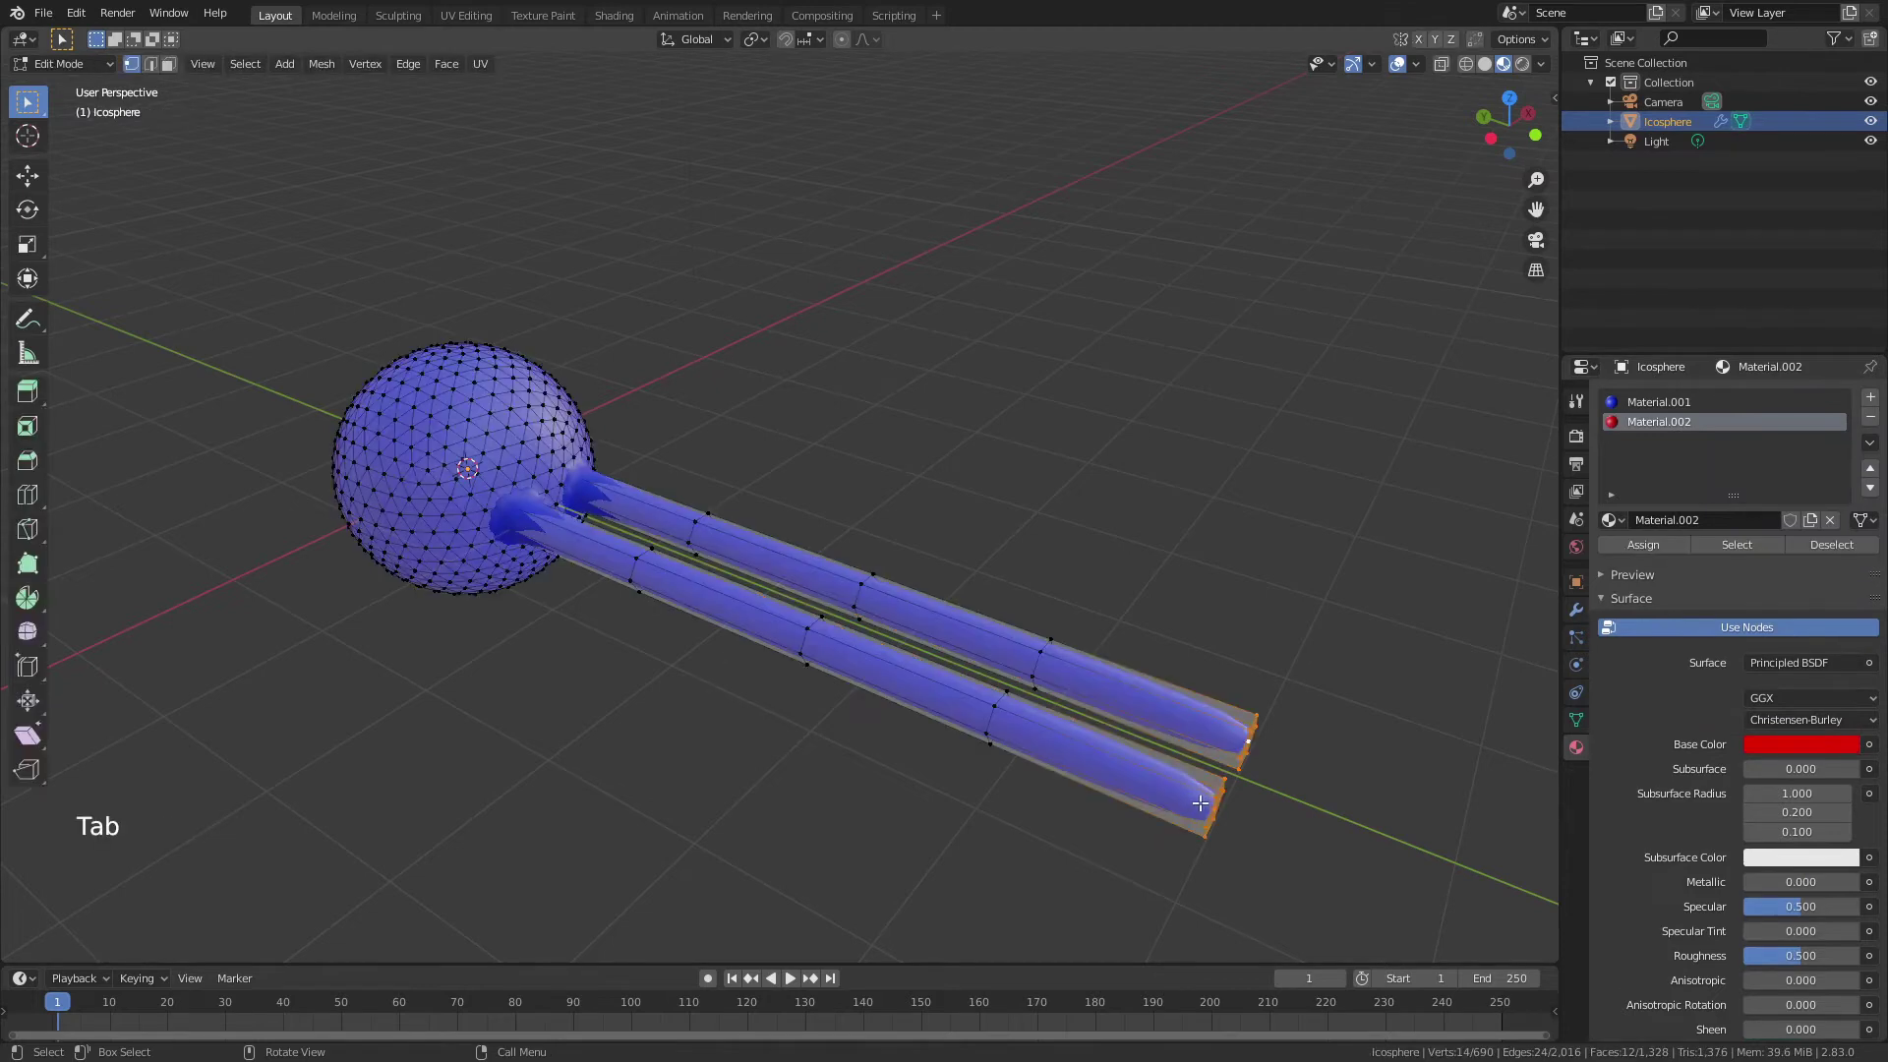
middle_click_drag(1197, 798, 1061, 787)
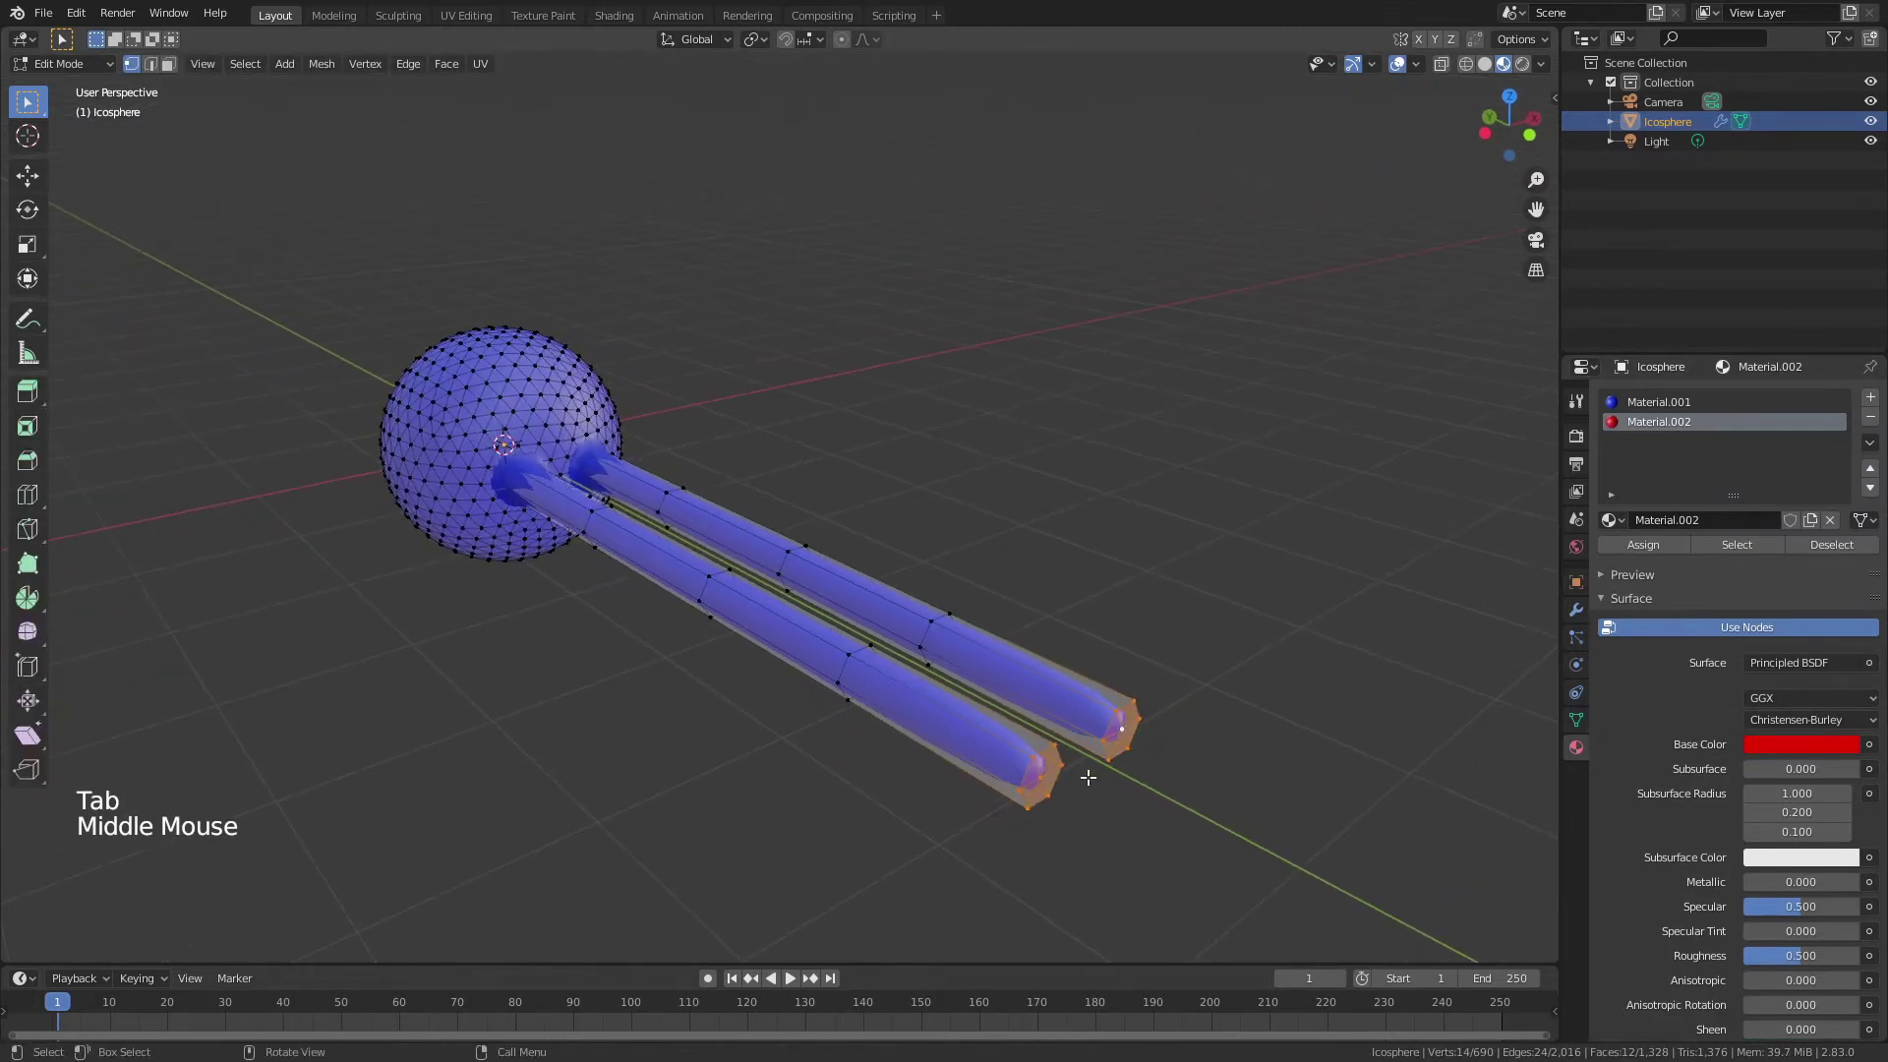
key("ctrl+KP_Add")
key("ctrl+KP_Add")
key("ctrl+KP_Add")
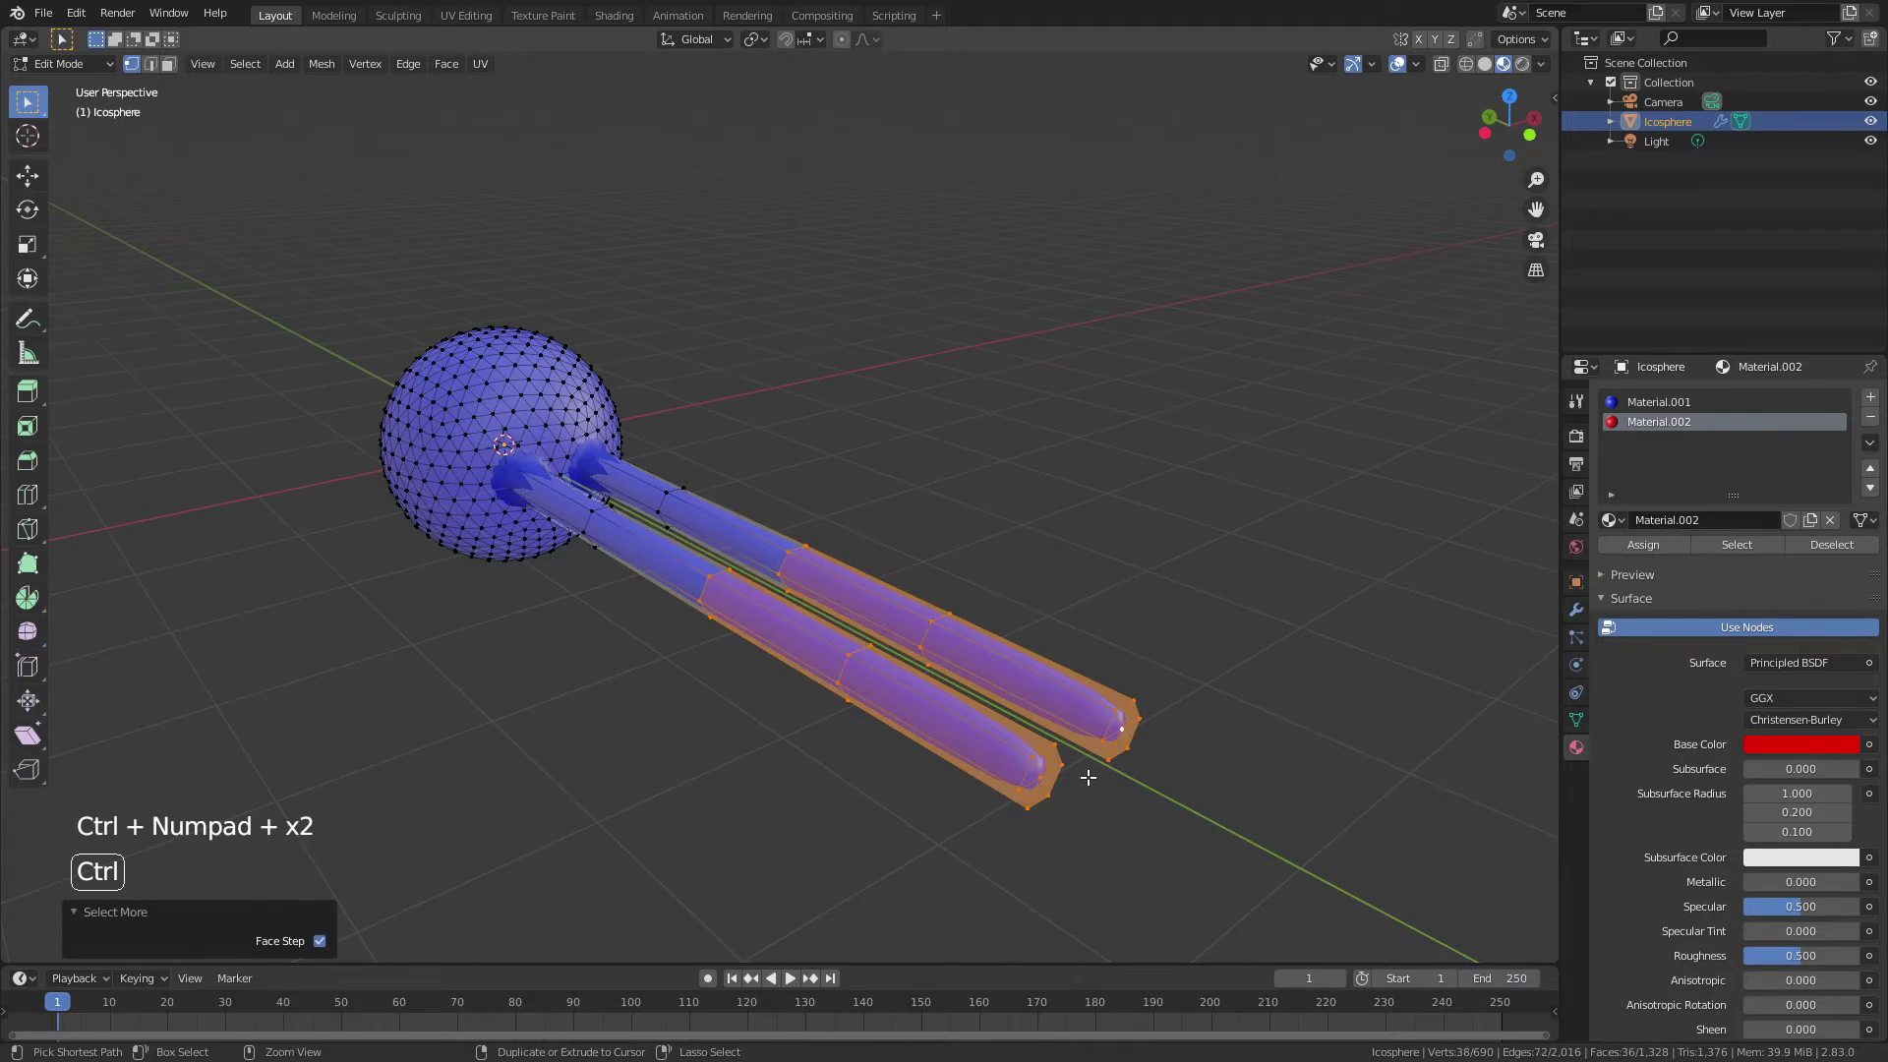
key("ctrl+KP_Add")
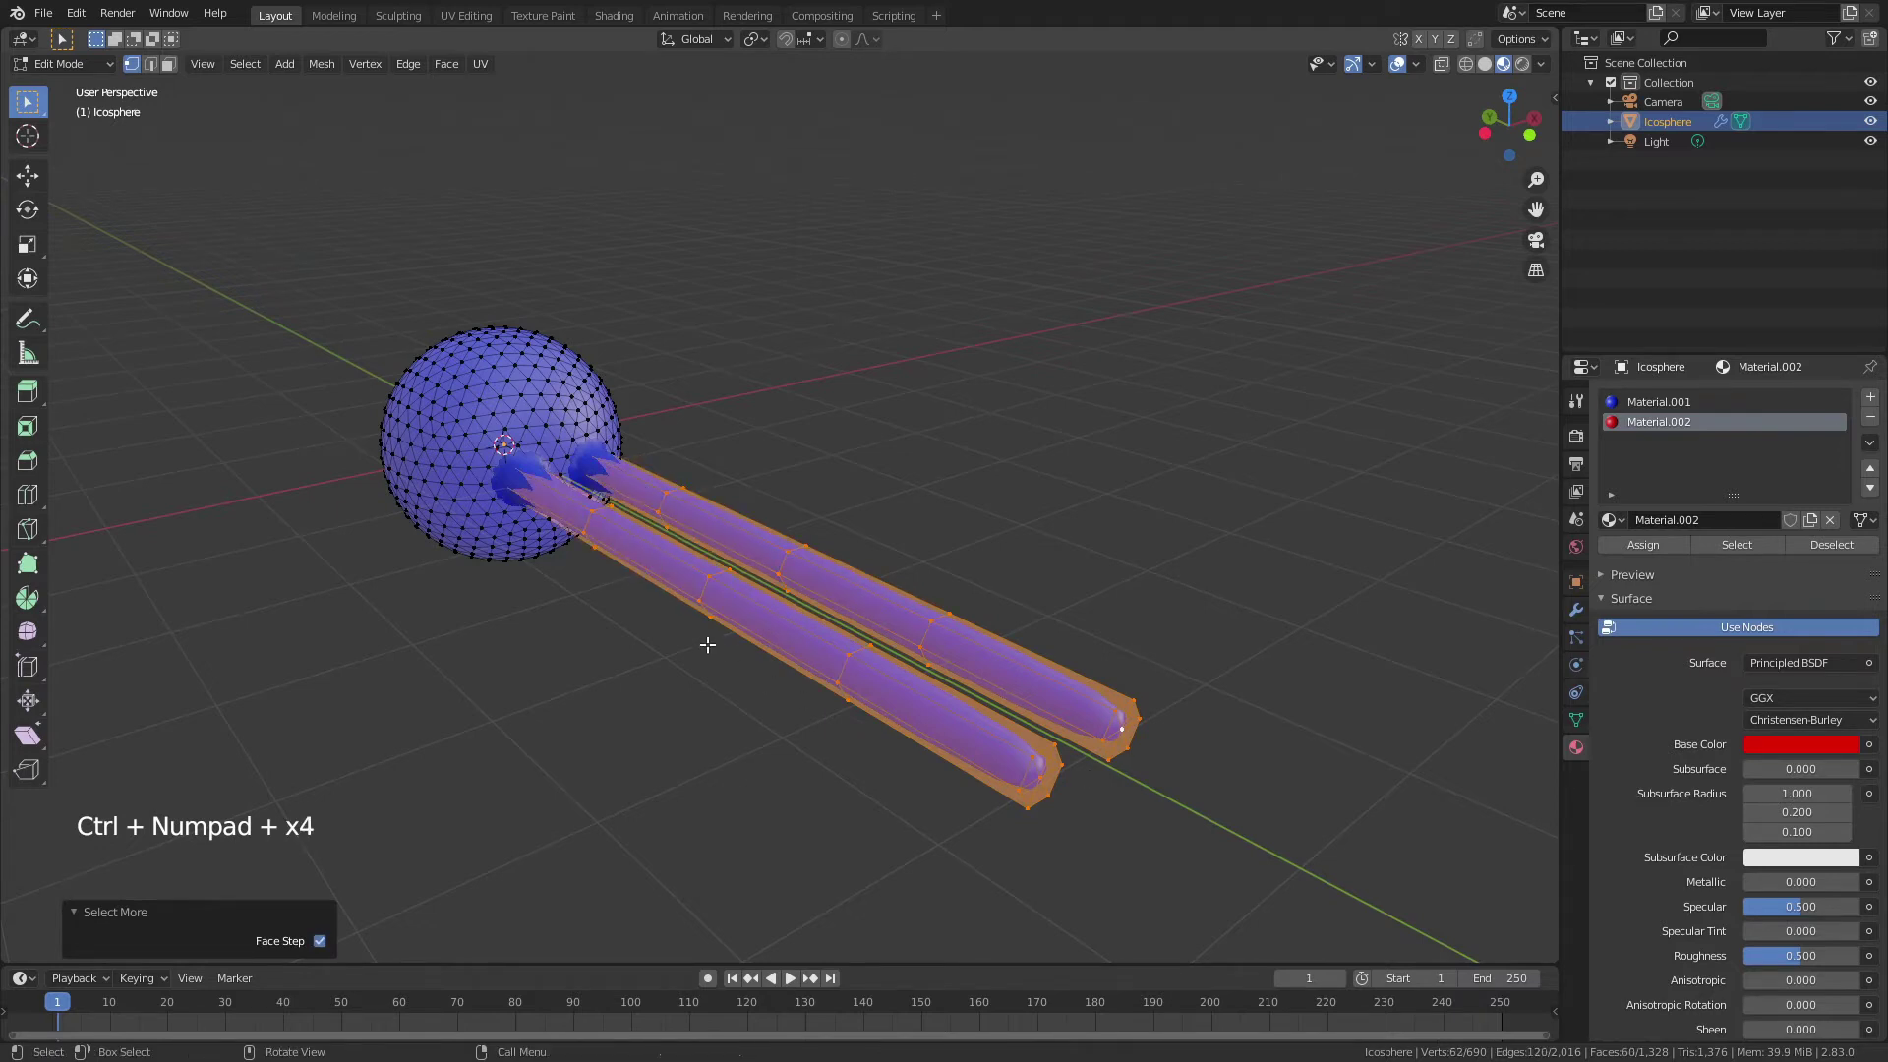
middle_click_drag(707, 644, 784, 679)
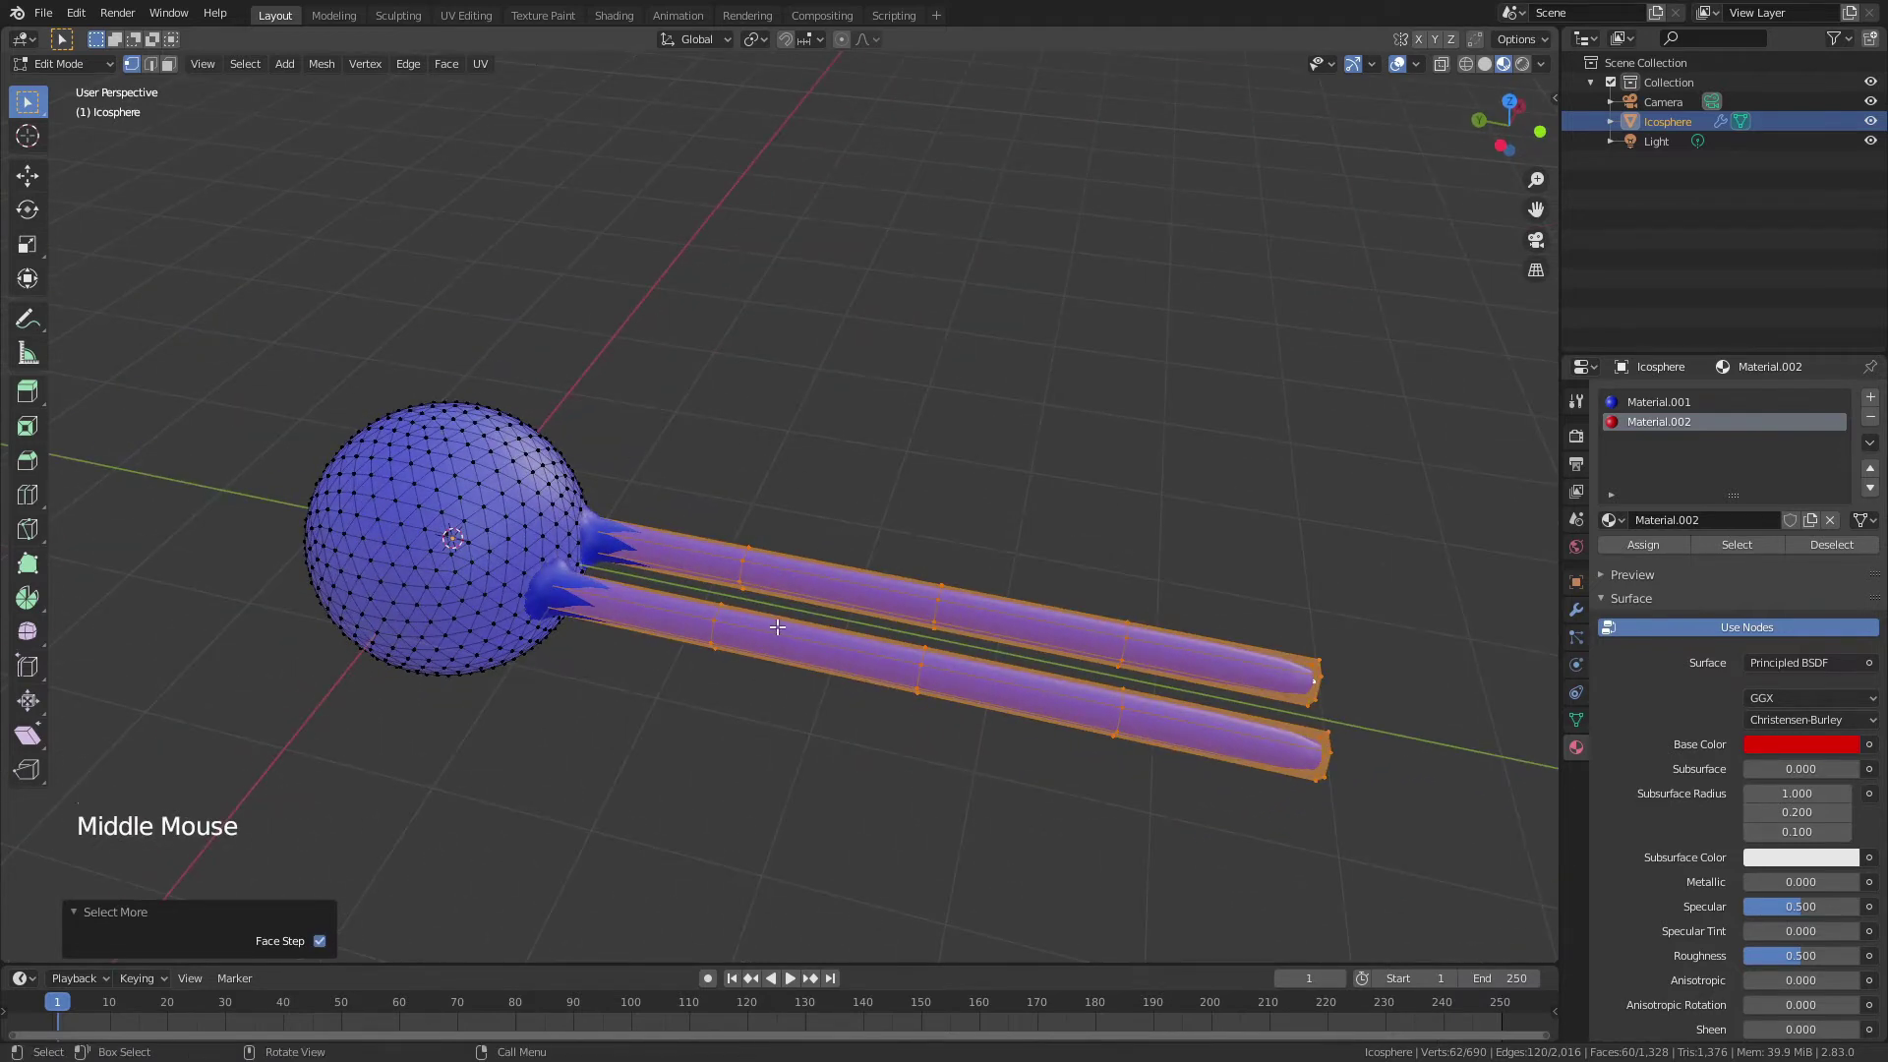
left_click(1645, 545)
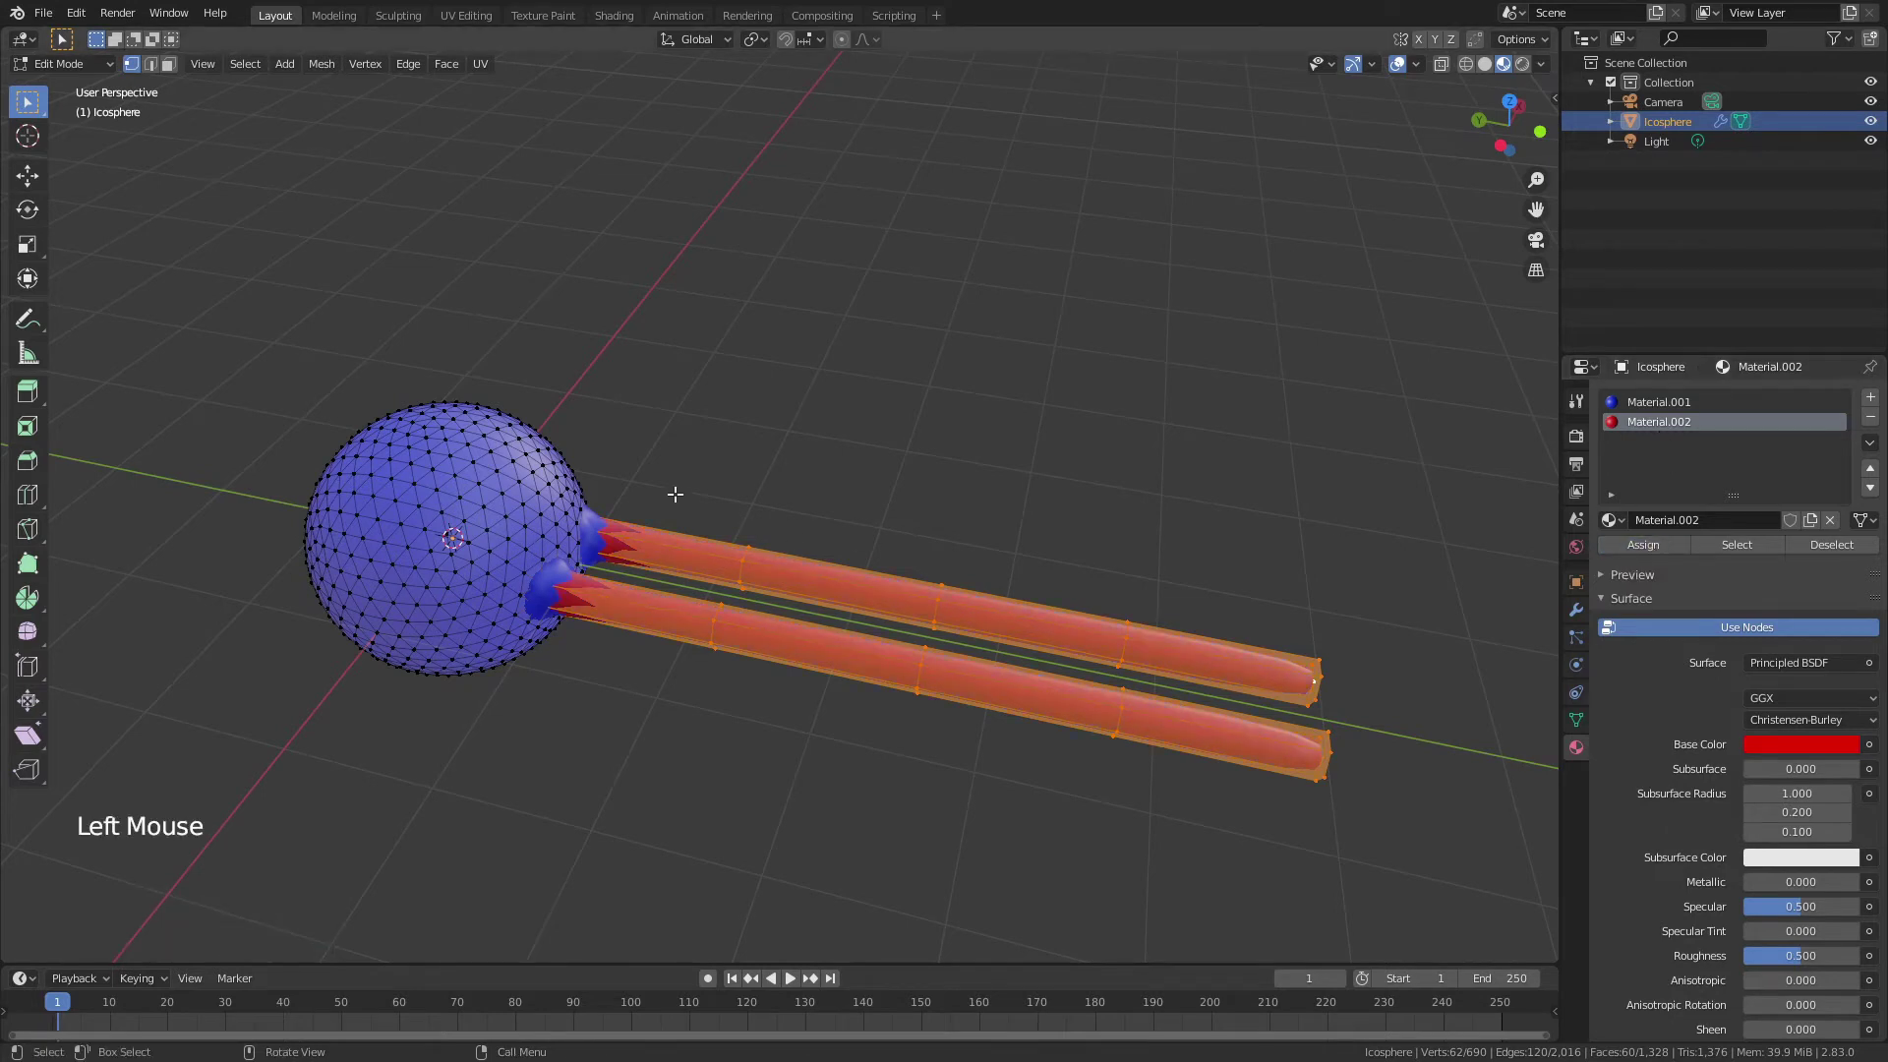
Step: Check the red tubes in Object Mode, then return to Edit Mode
middle_click_drag(675, 494, 817, 361, "shift")
scroll(934, 535, "up", 4)
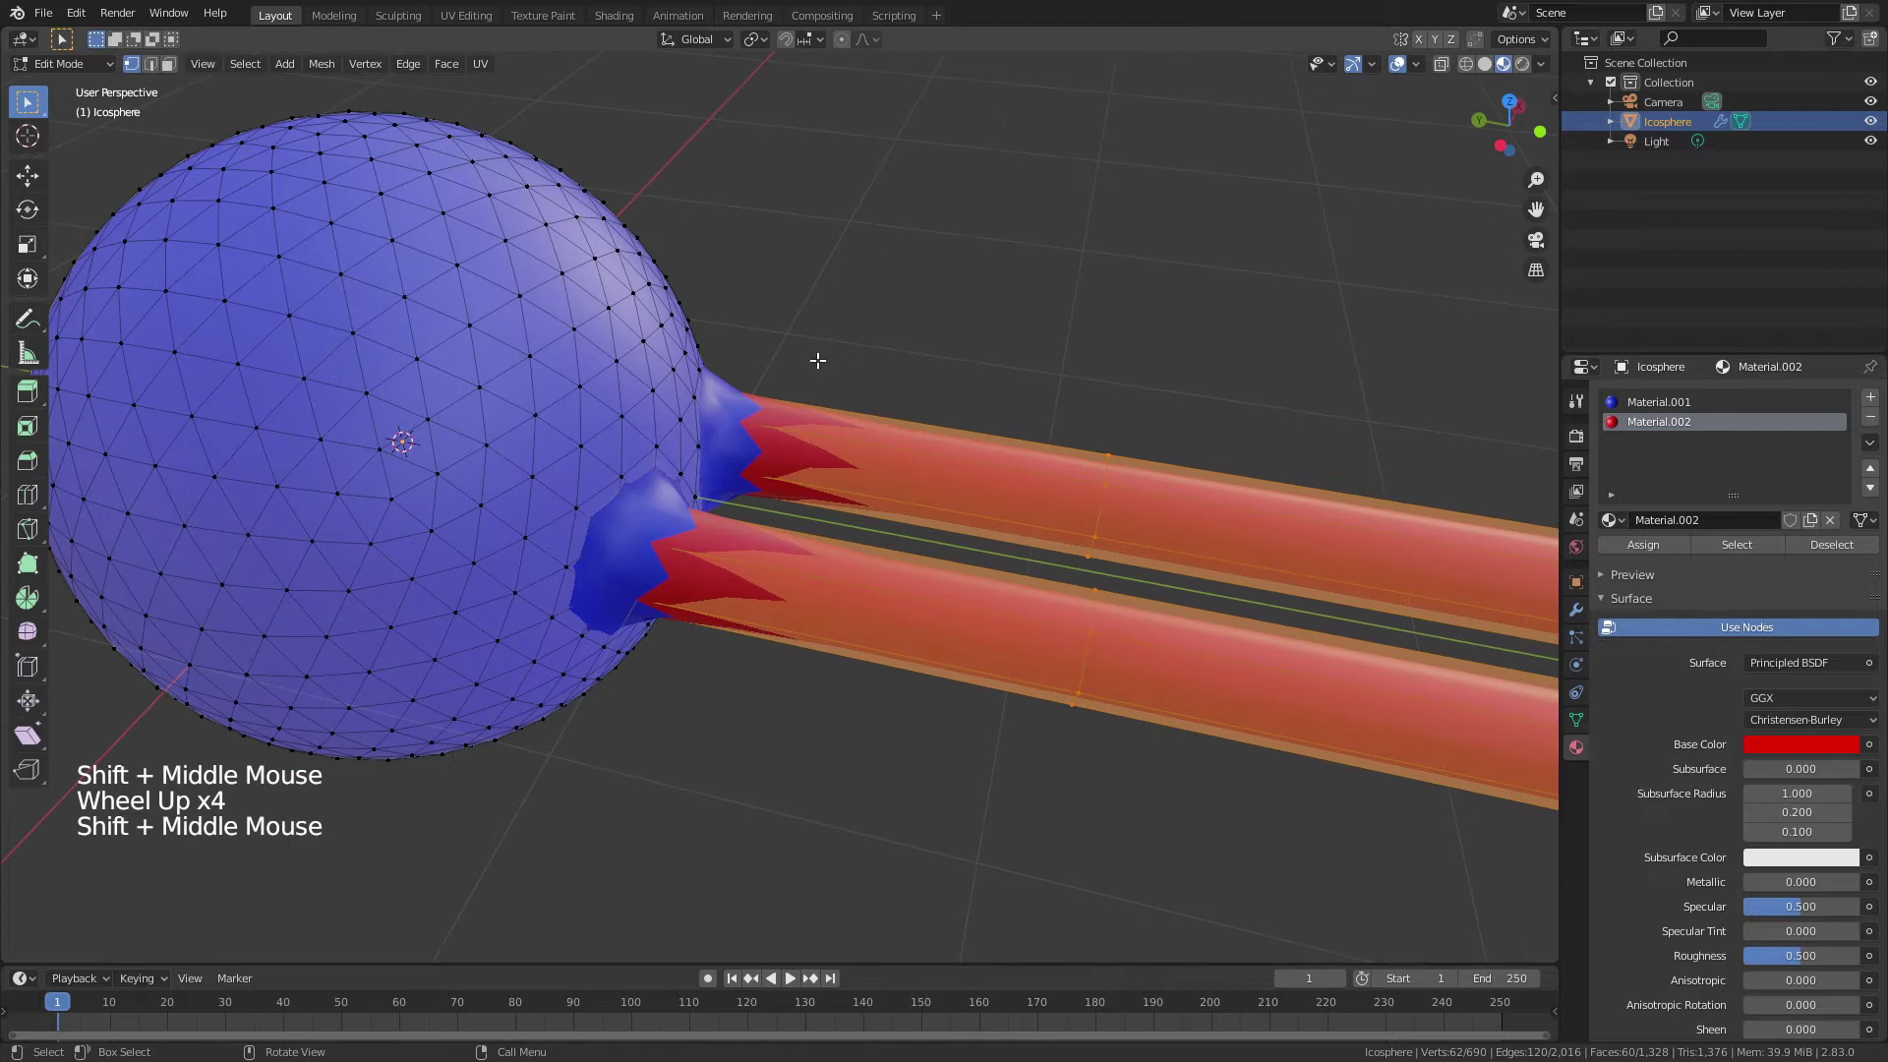
key("Tab")
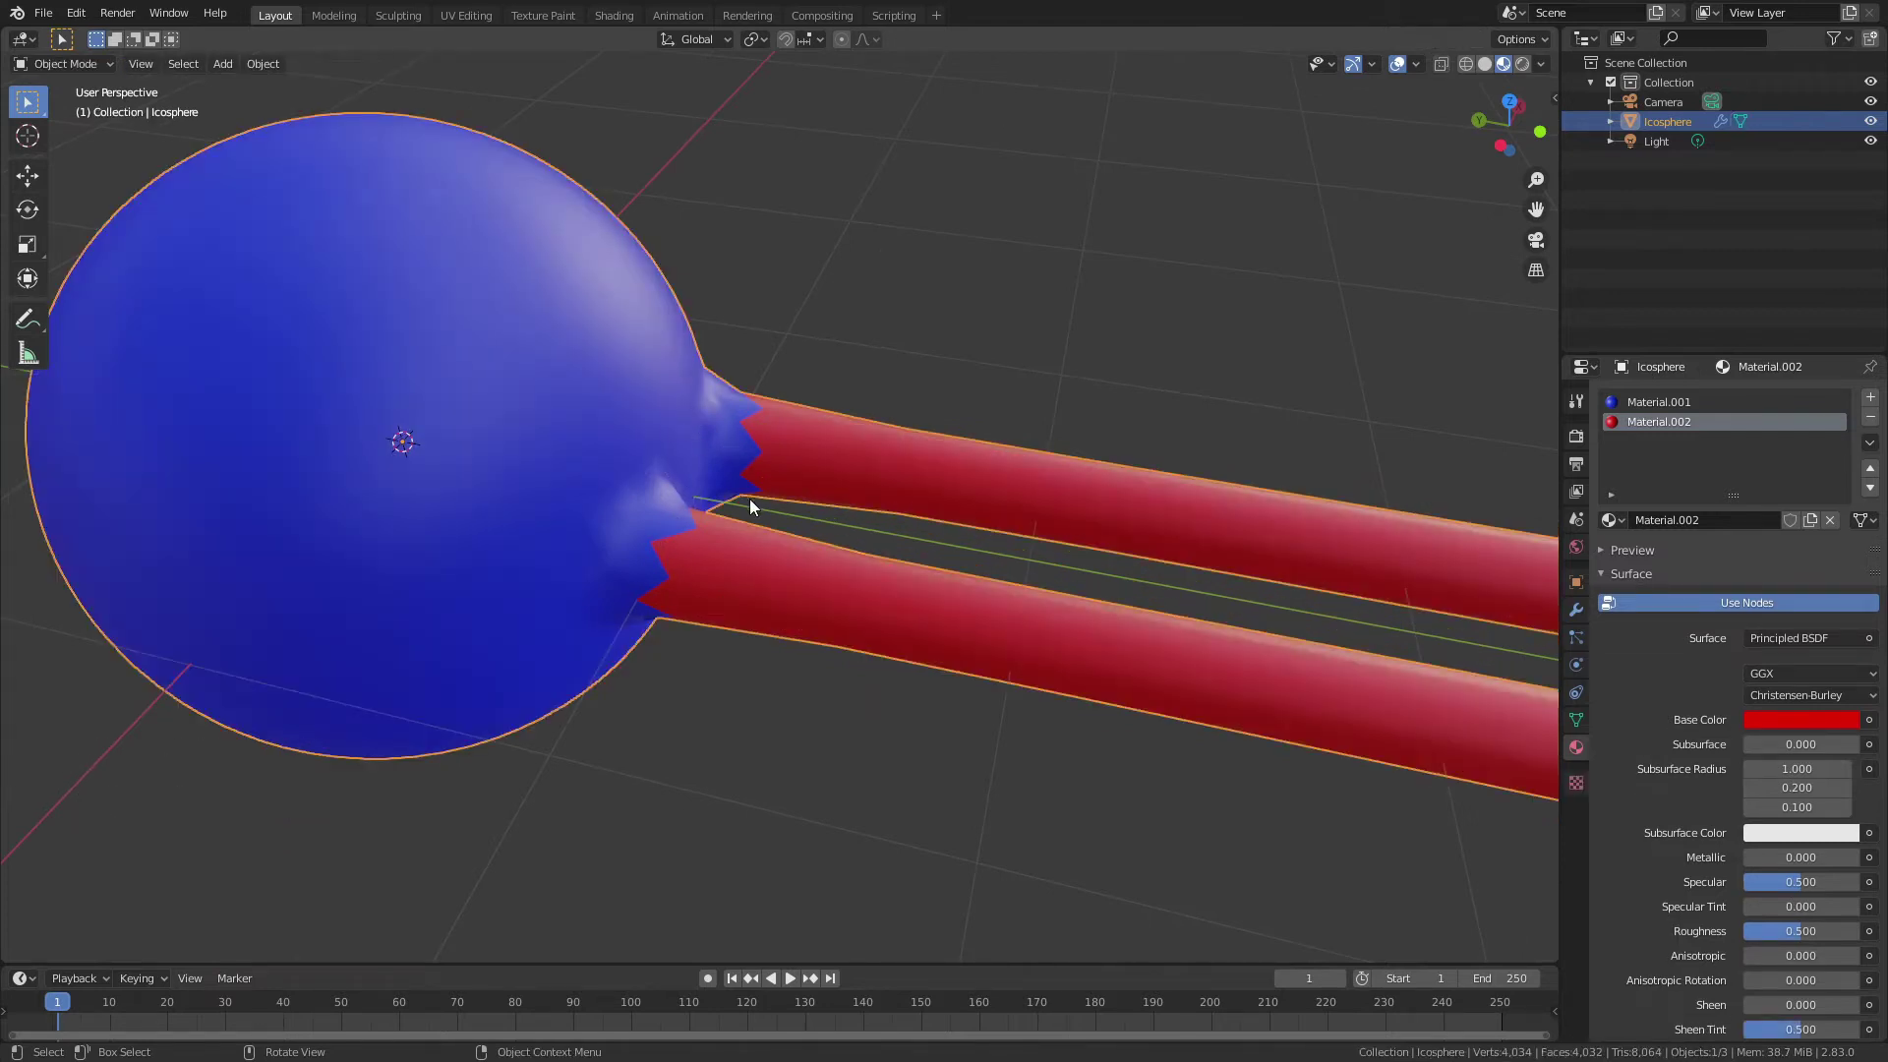
key("Tab")
scroll(852, 568, "down", 1)
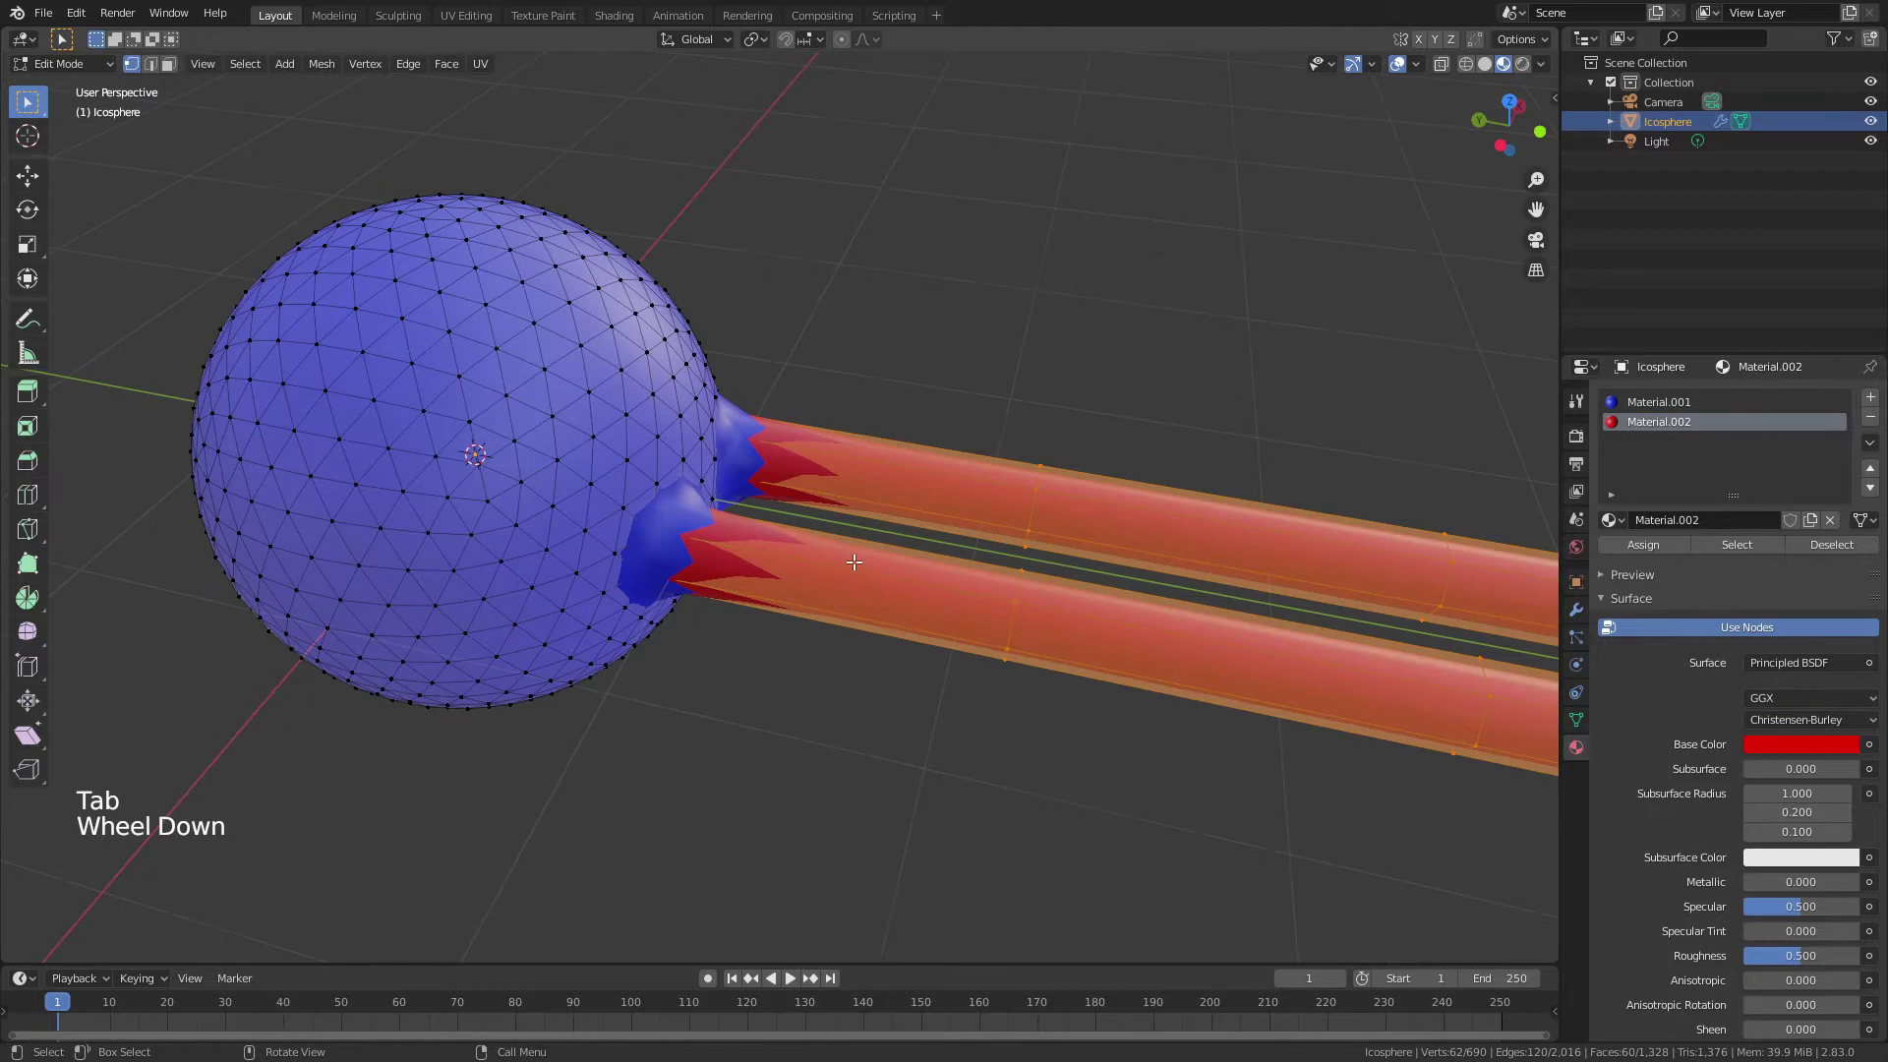
Step: Loop-cut the lower tube near its junction with the sphere
key("ctrl+r")
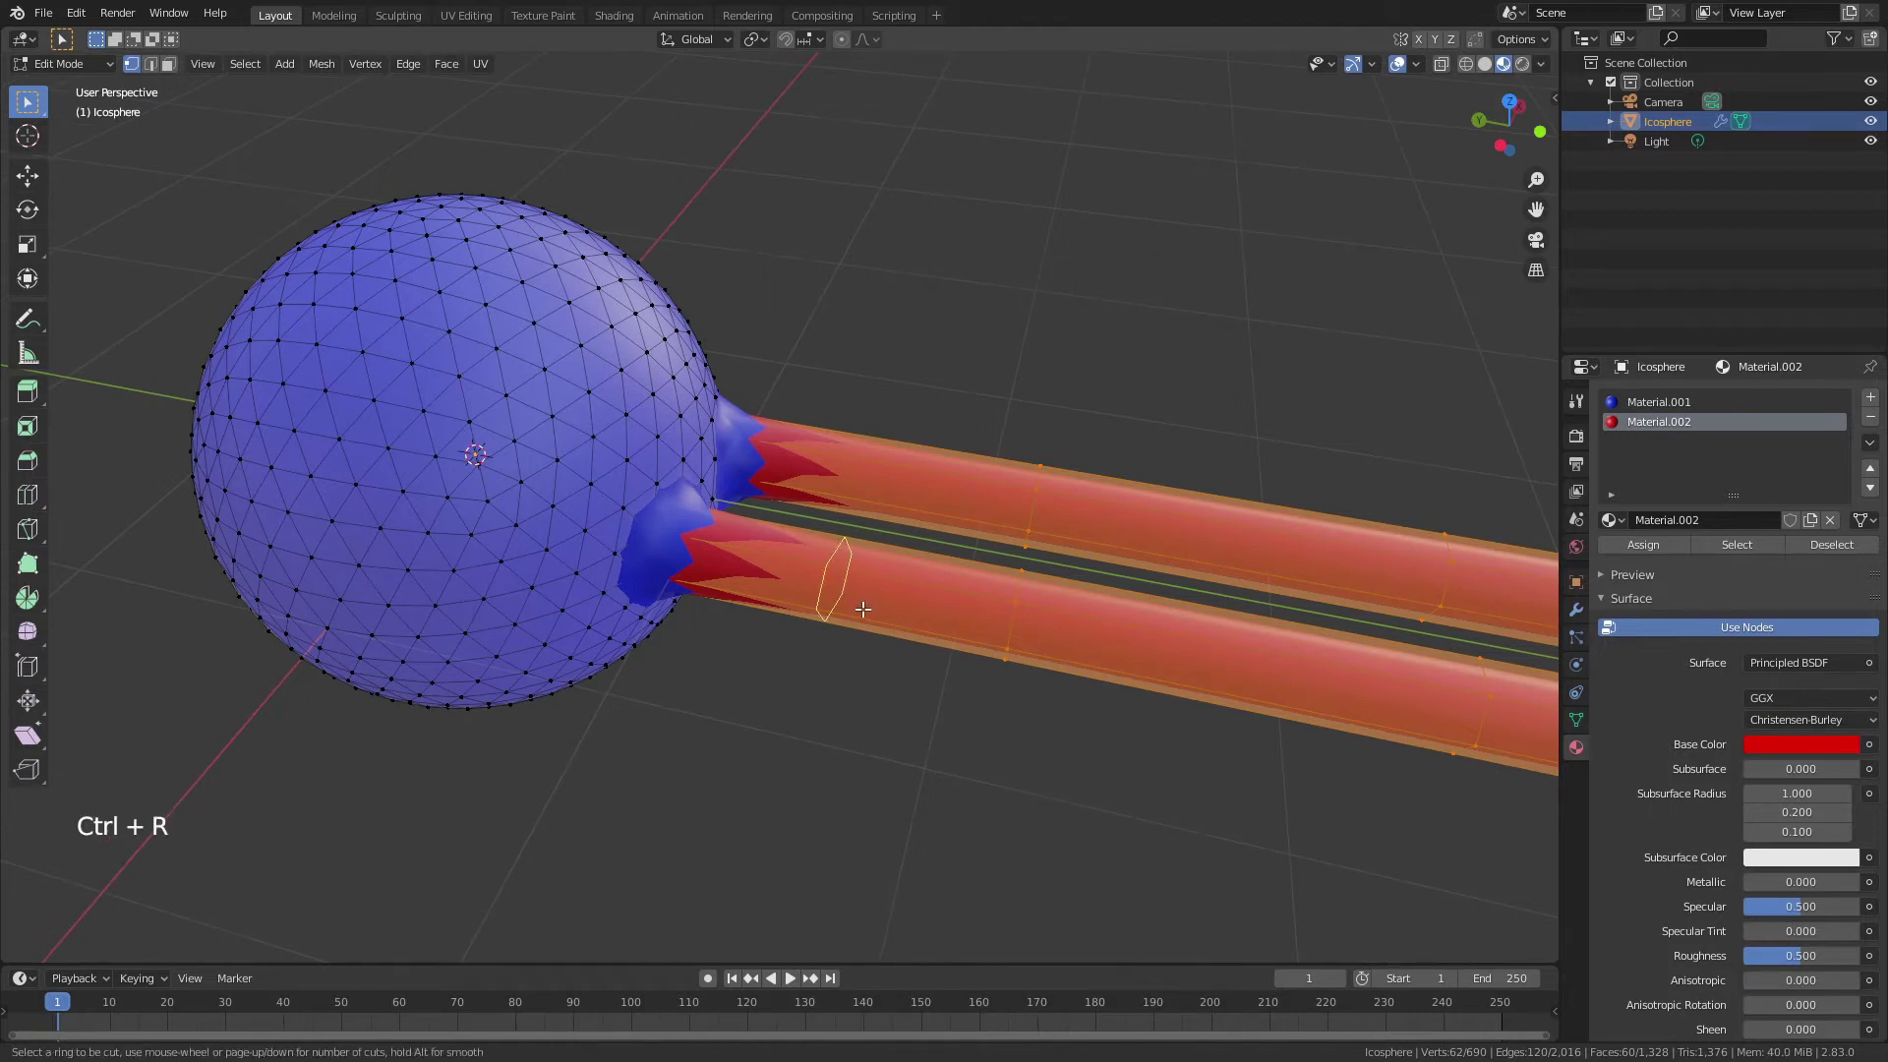
left_click(834, 578)
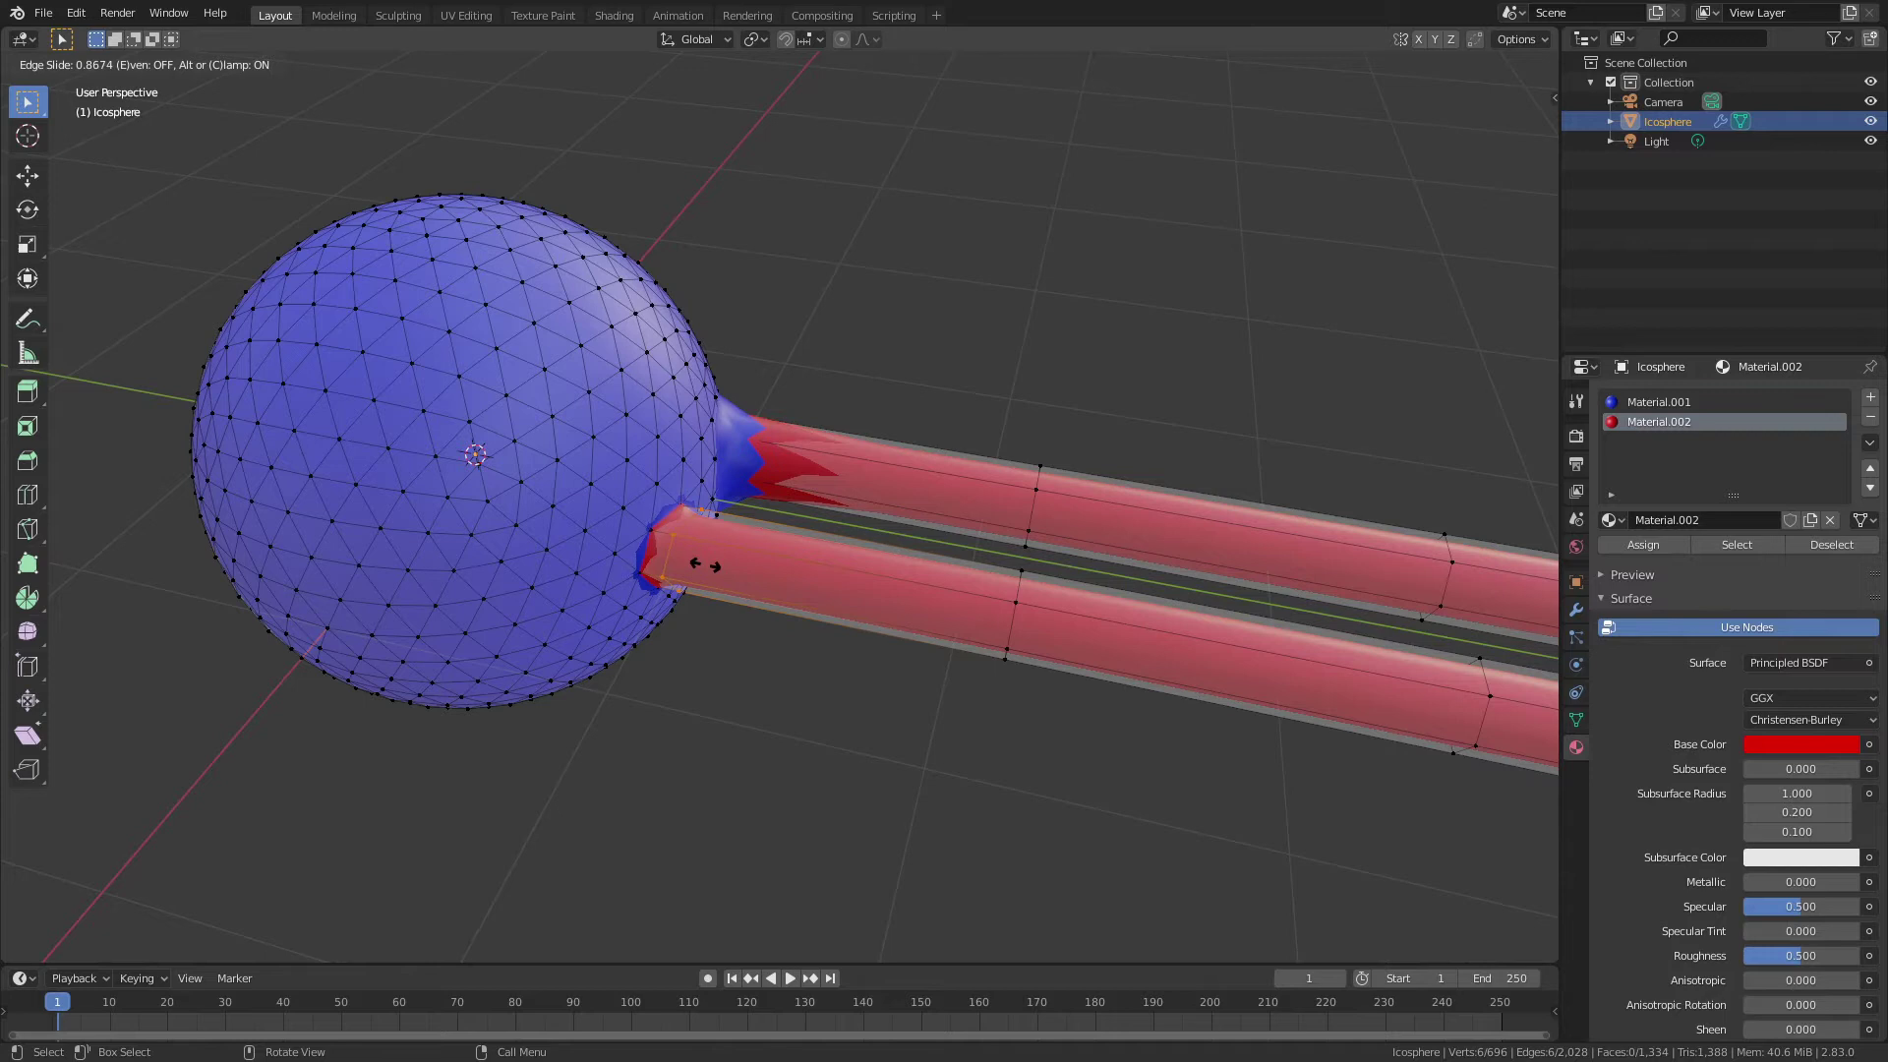
left_click(733, 571)
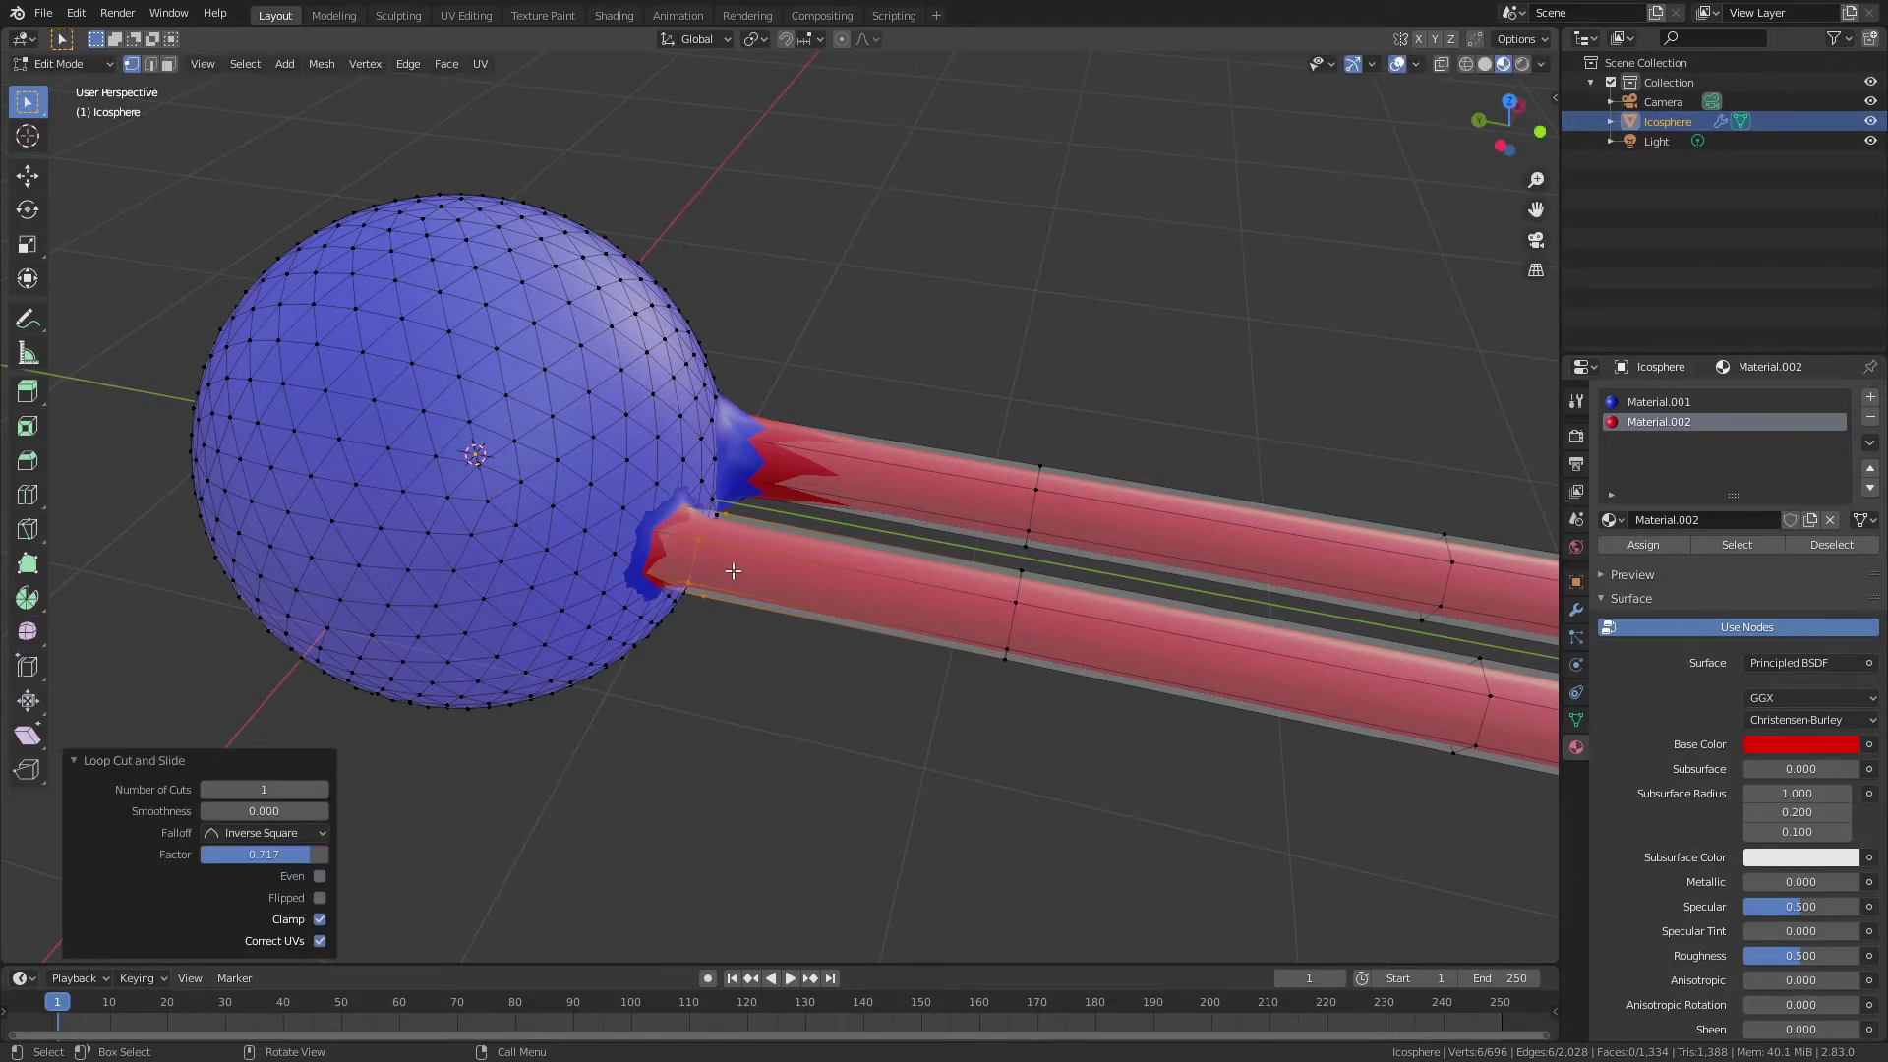
middle_click_drag(701, 548, 731, 565, "shift")
scroll(733, 581, "up", 4)
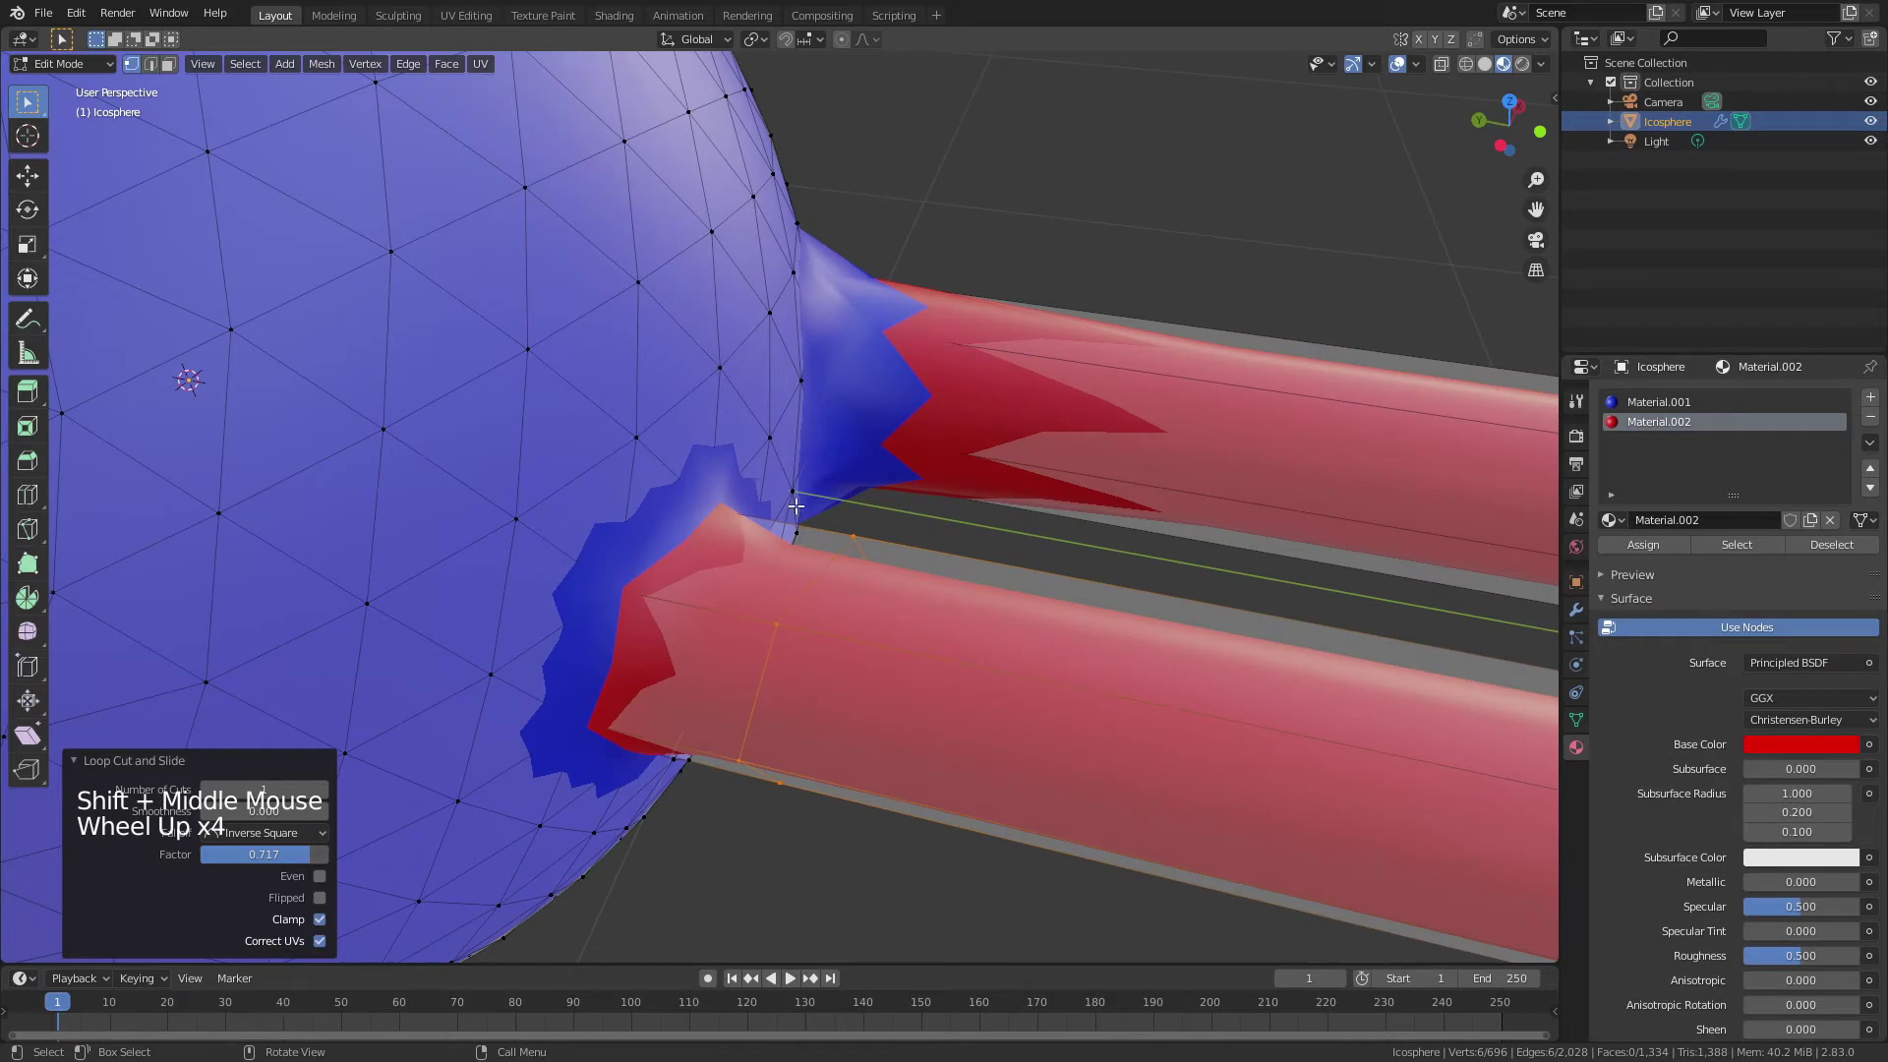
Step: Select the face ring at the lower tube's base and assign blue Material.001
key("3")
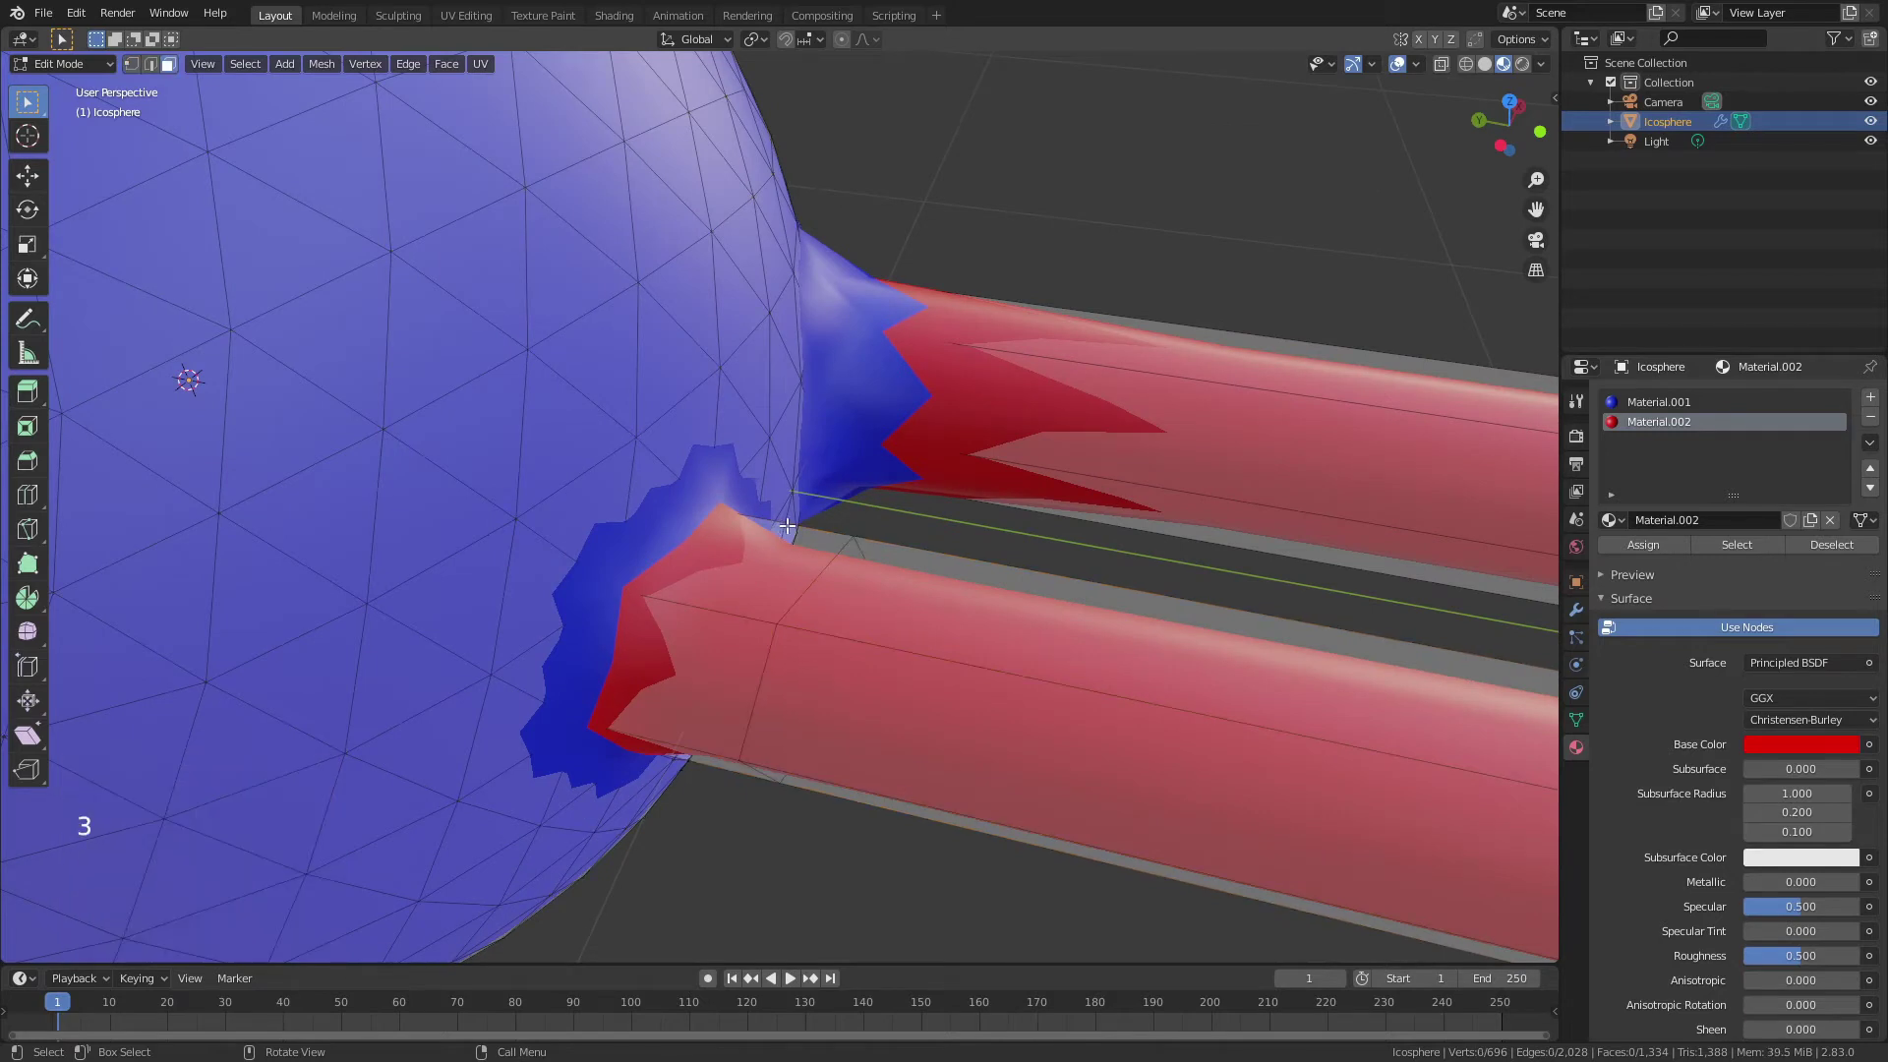
key("alt")
left_click(706, 611, "alt")
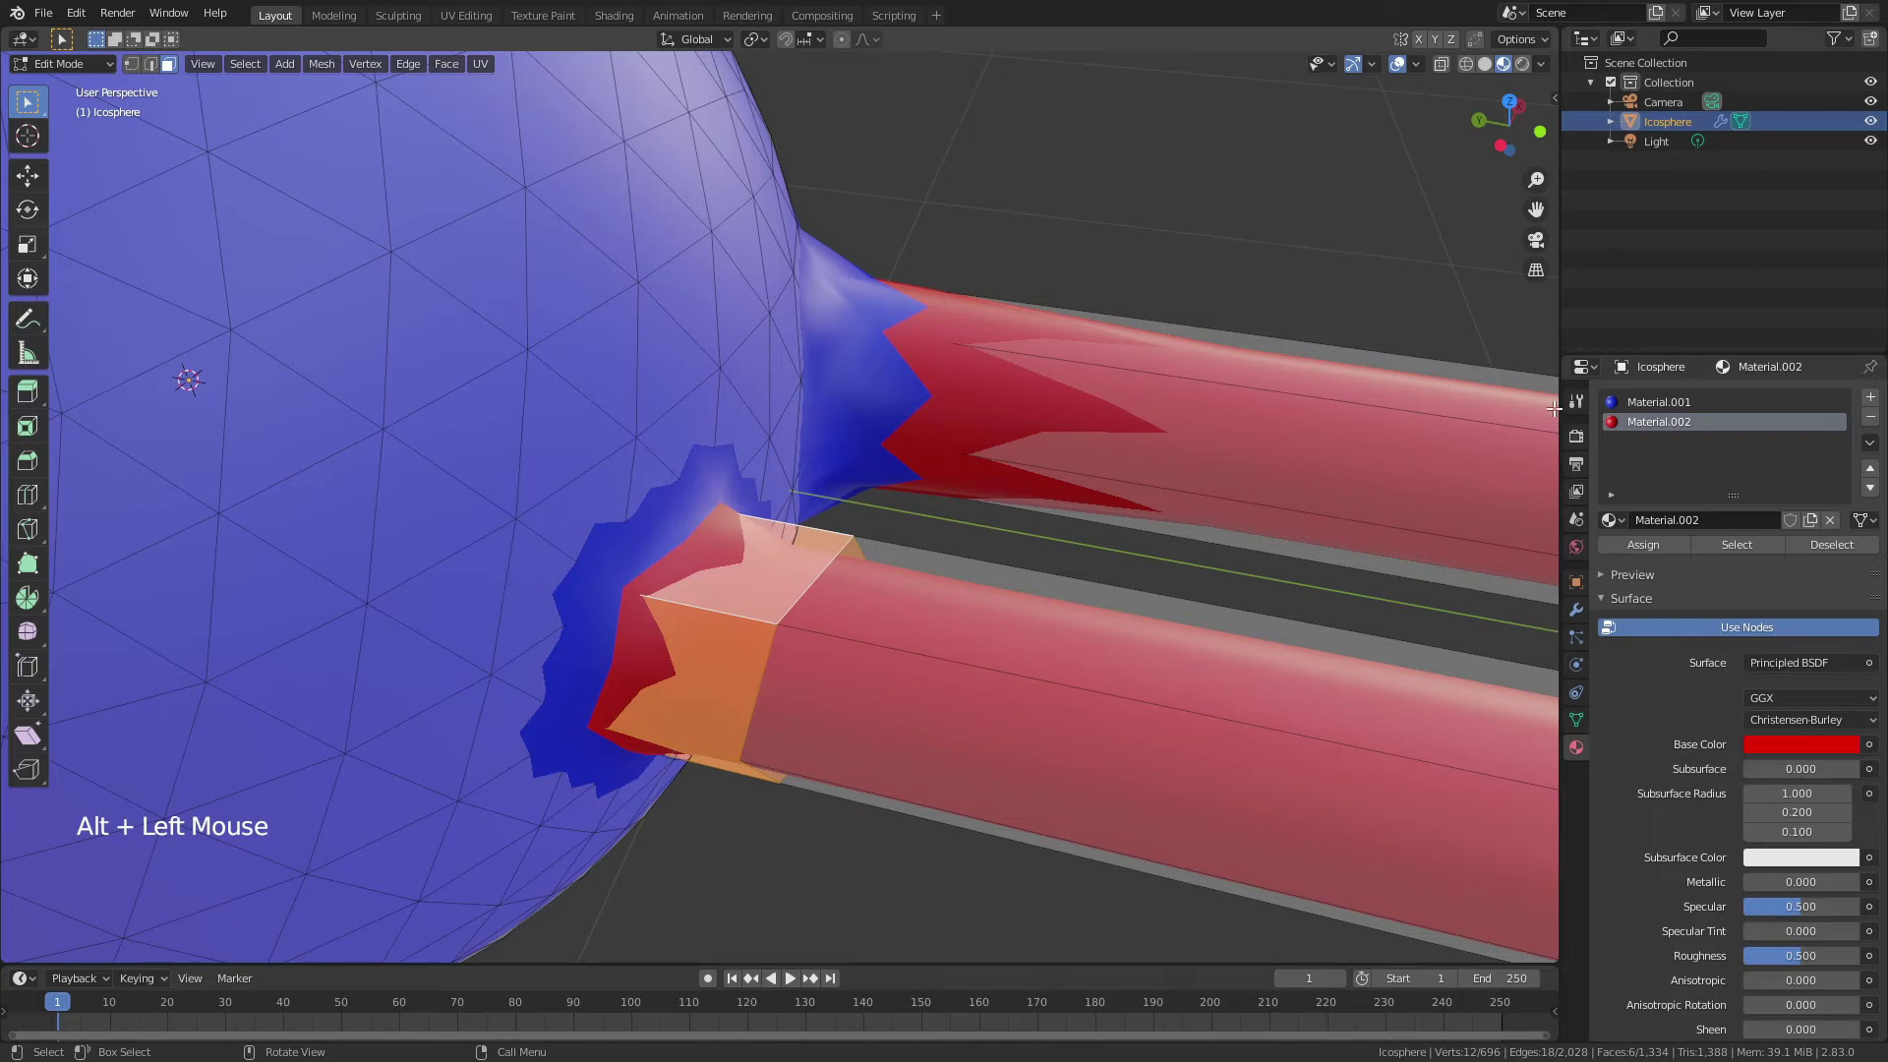
left_click(1649, 403)
left_click(1646, 542)
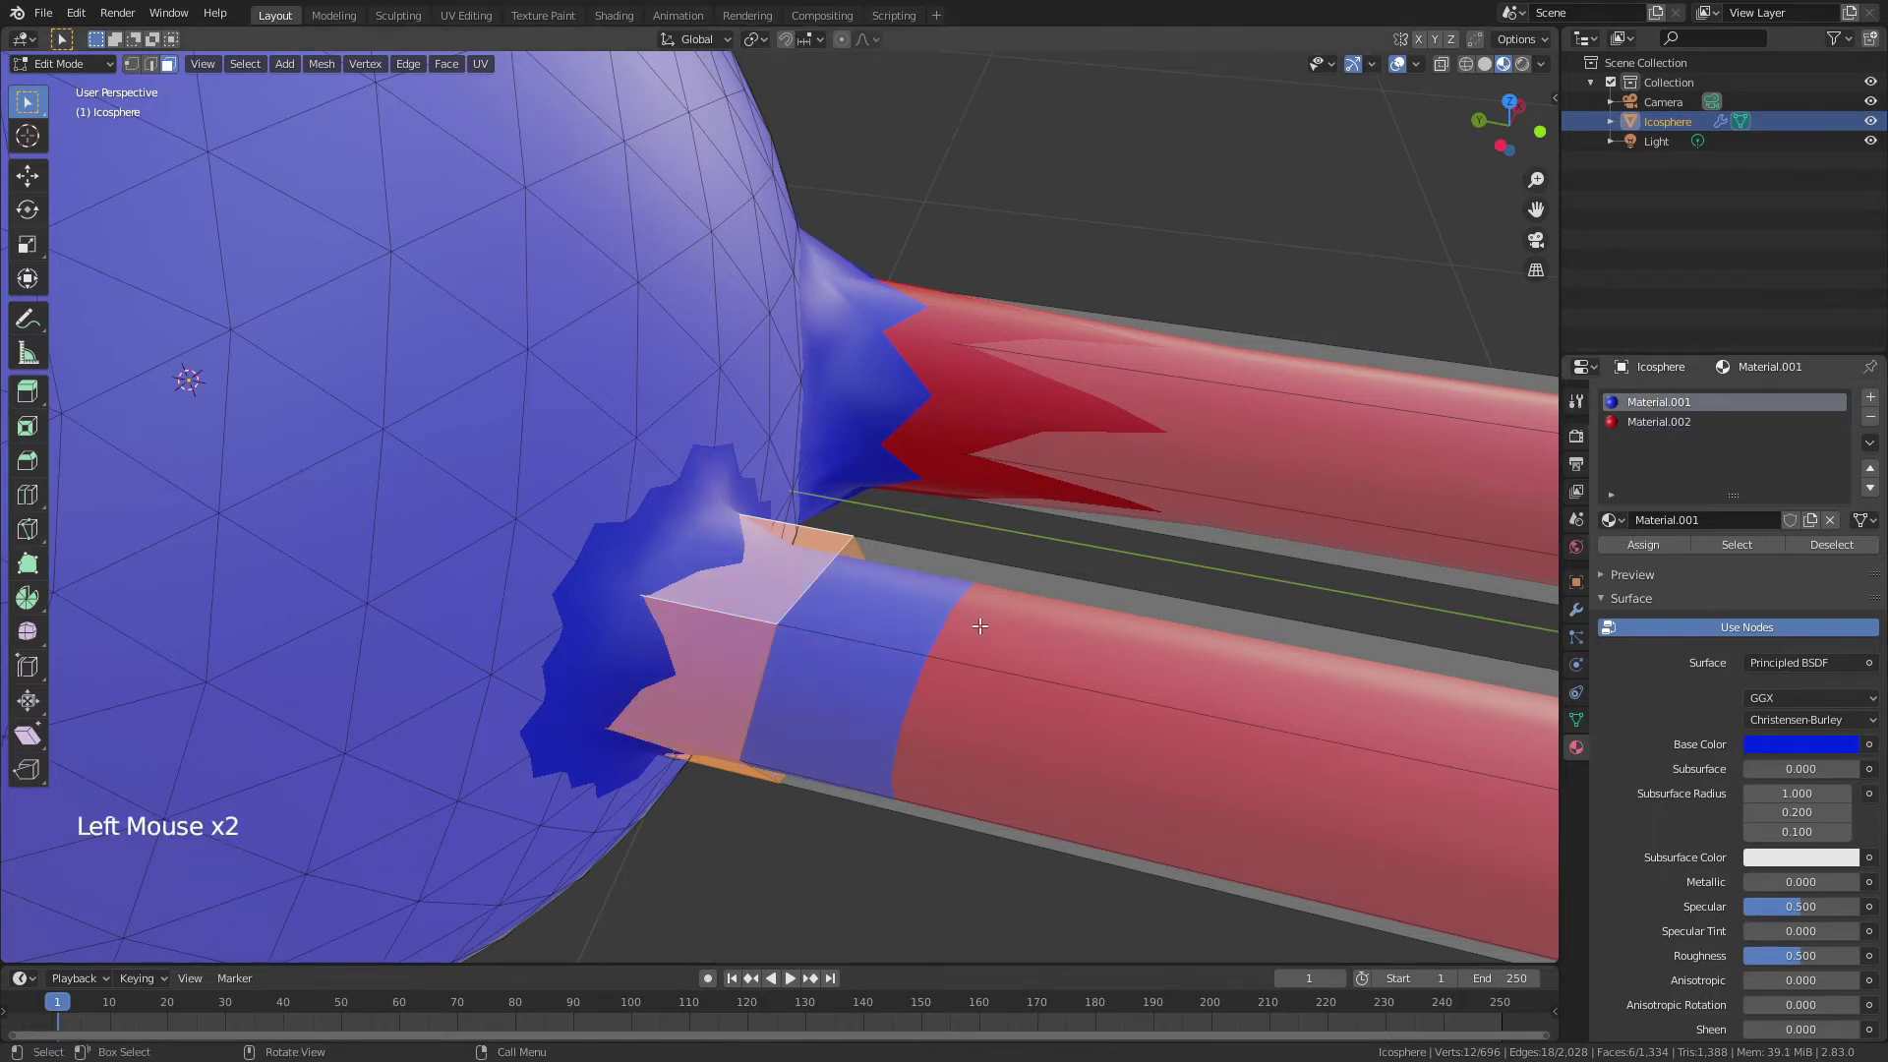
scroll(981, 627, "down", 2)
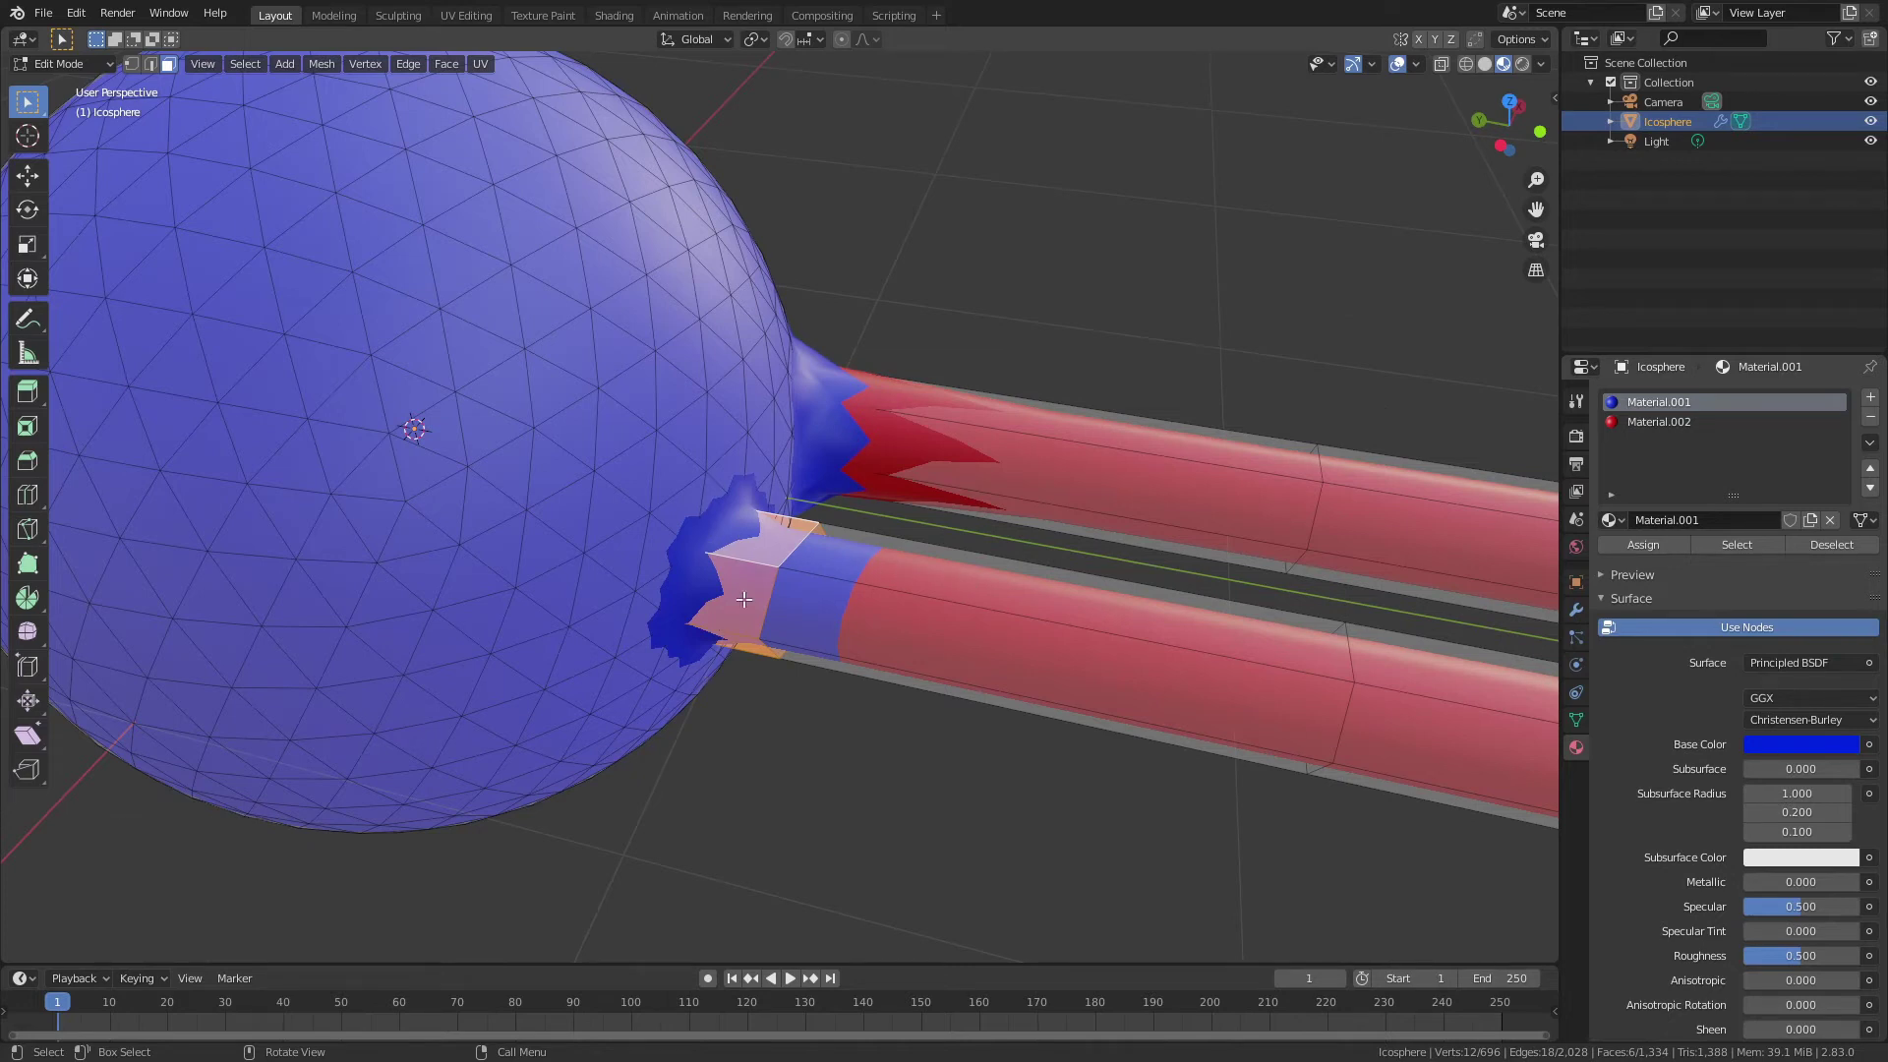
Step: Slide the base edge loop toward the sphere and place another loop cut on the lower tube
key("2")
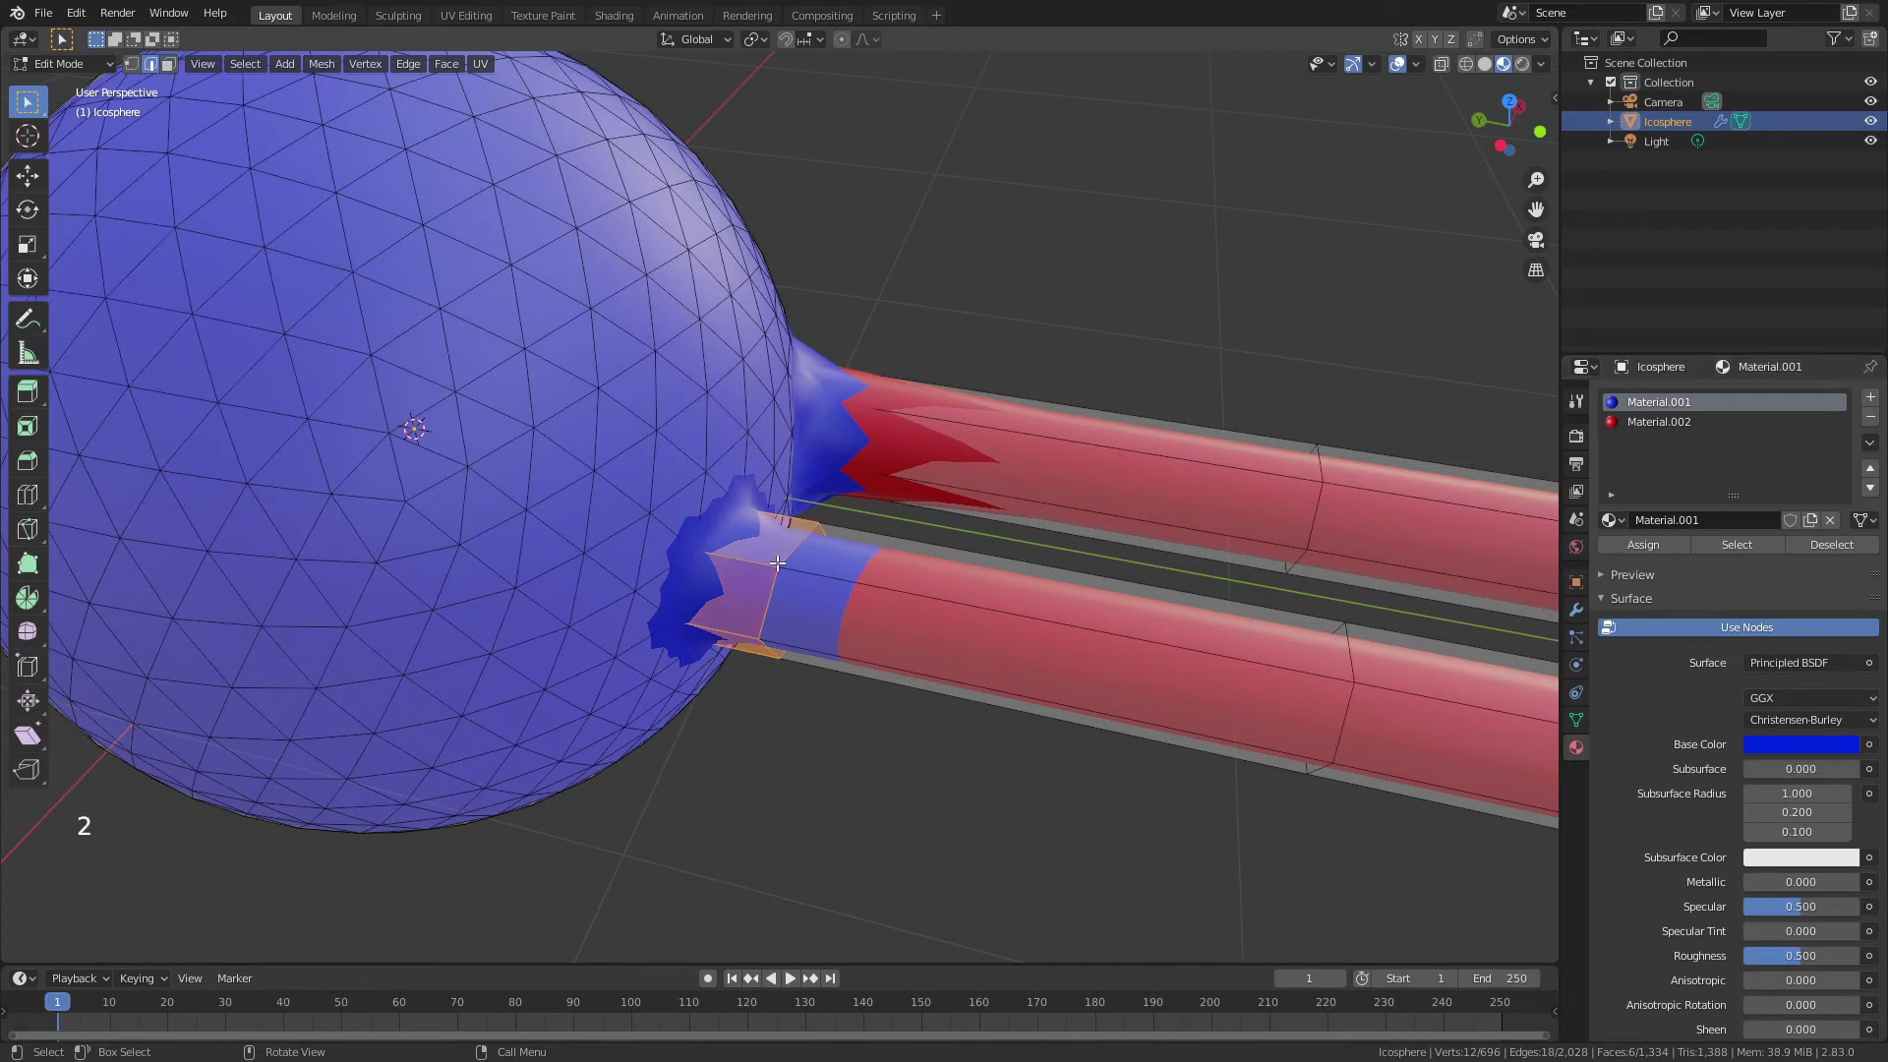
left_click(813, 570, "alt")
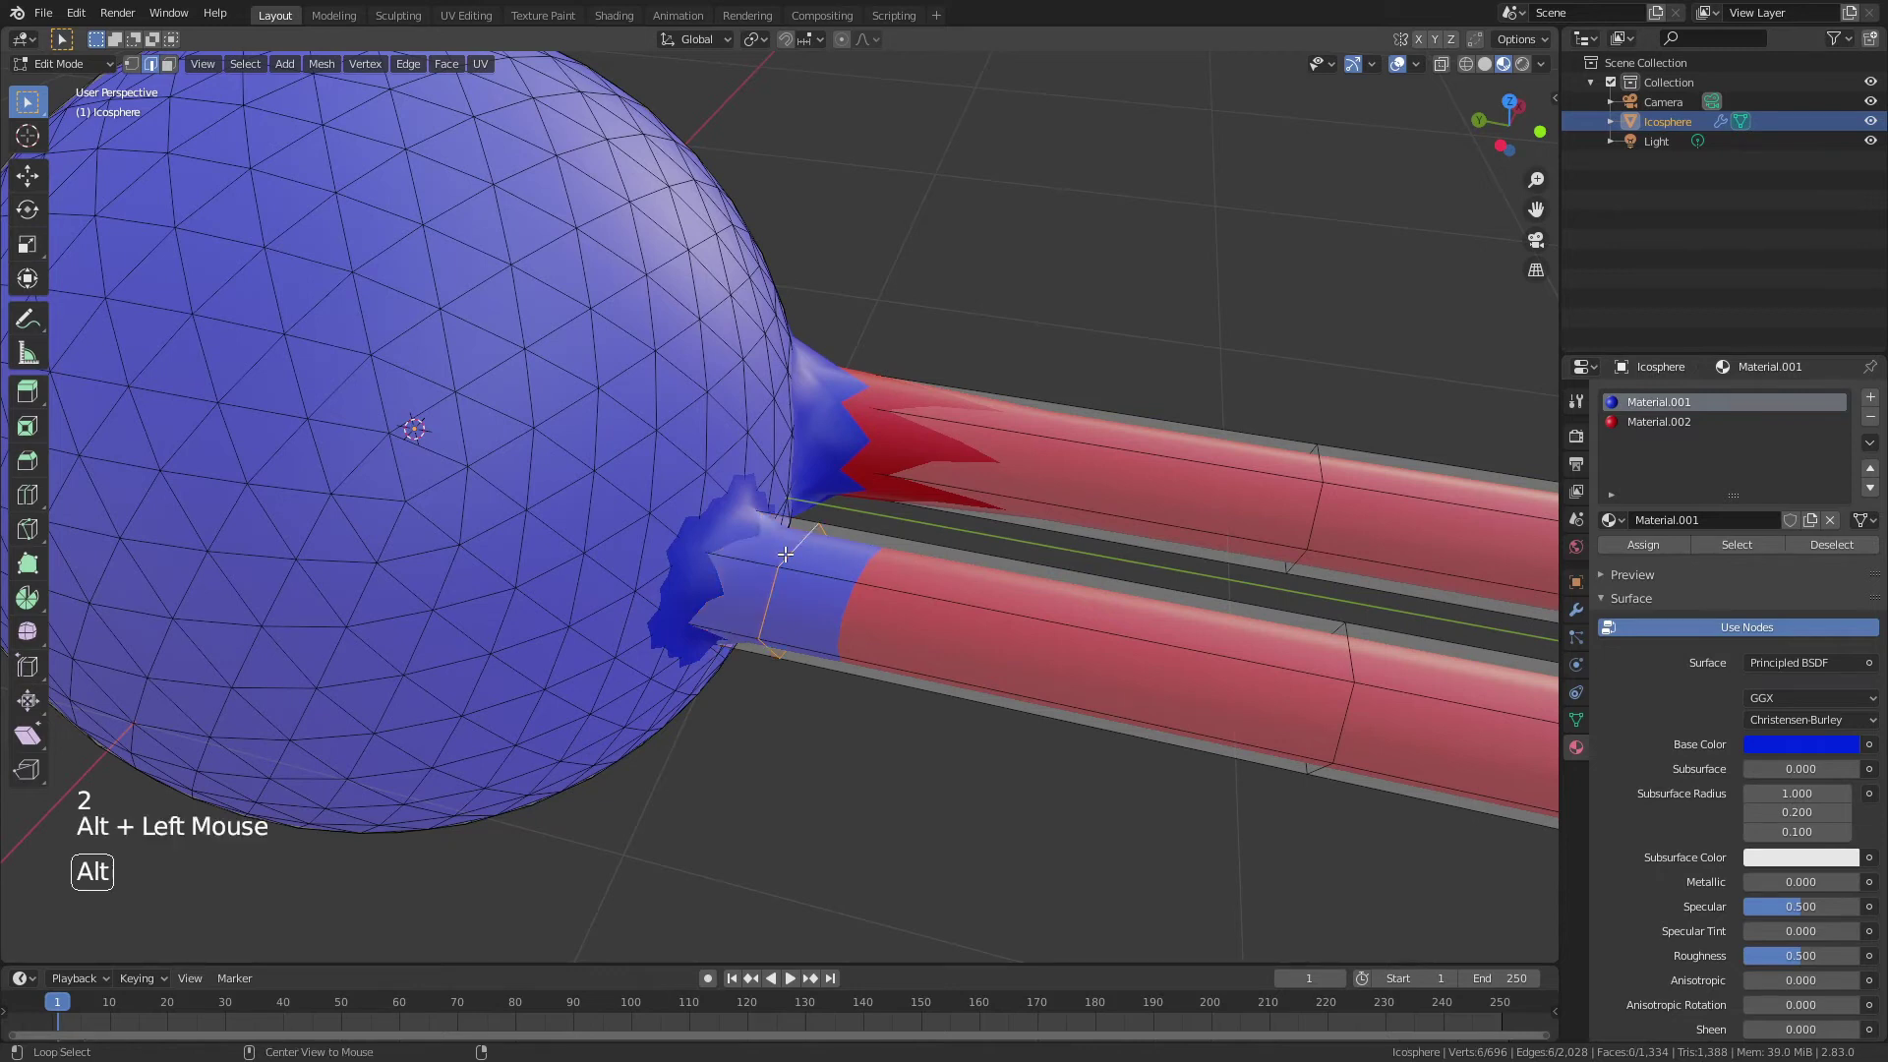
key("g")
key("g")
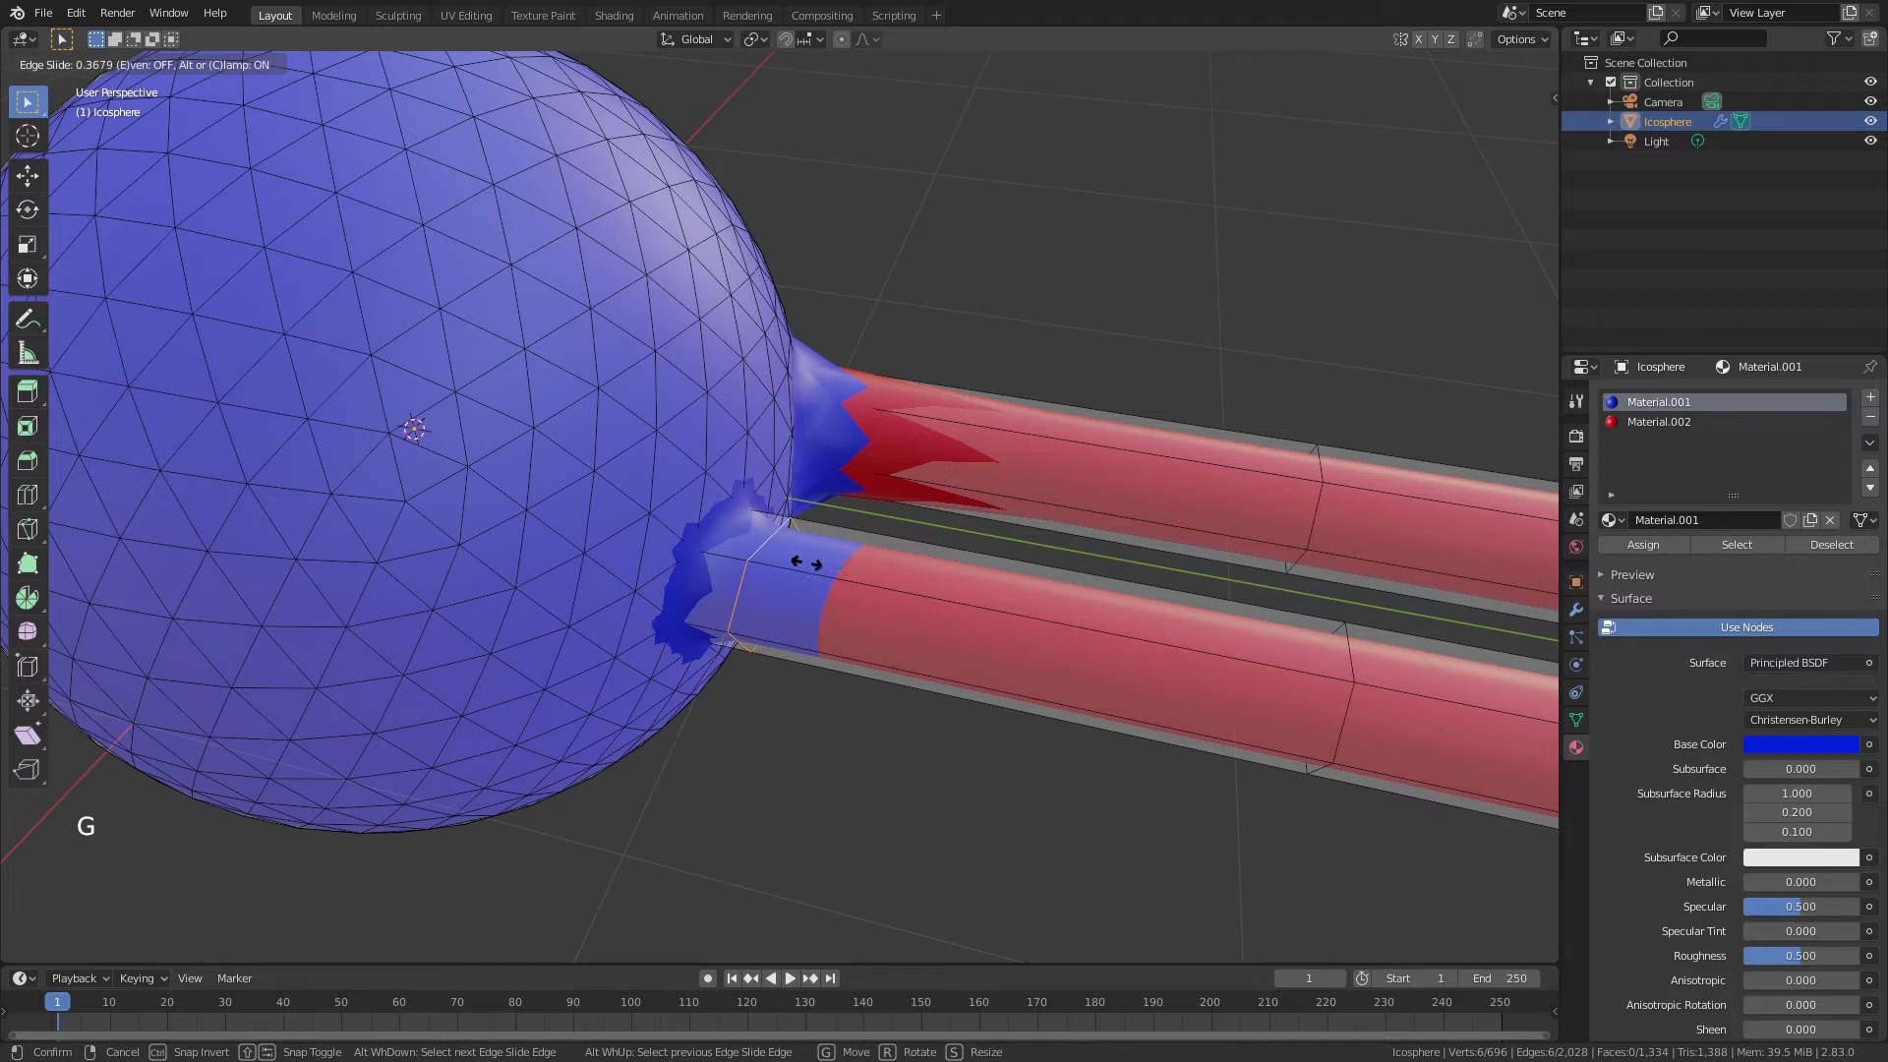
left_click(752, 544)
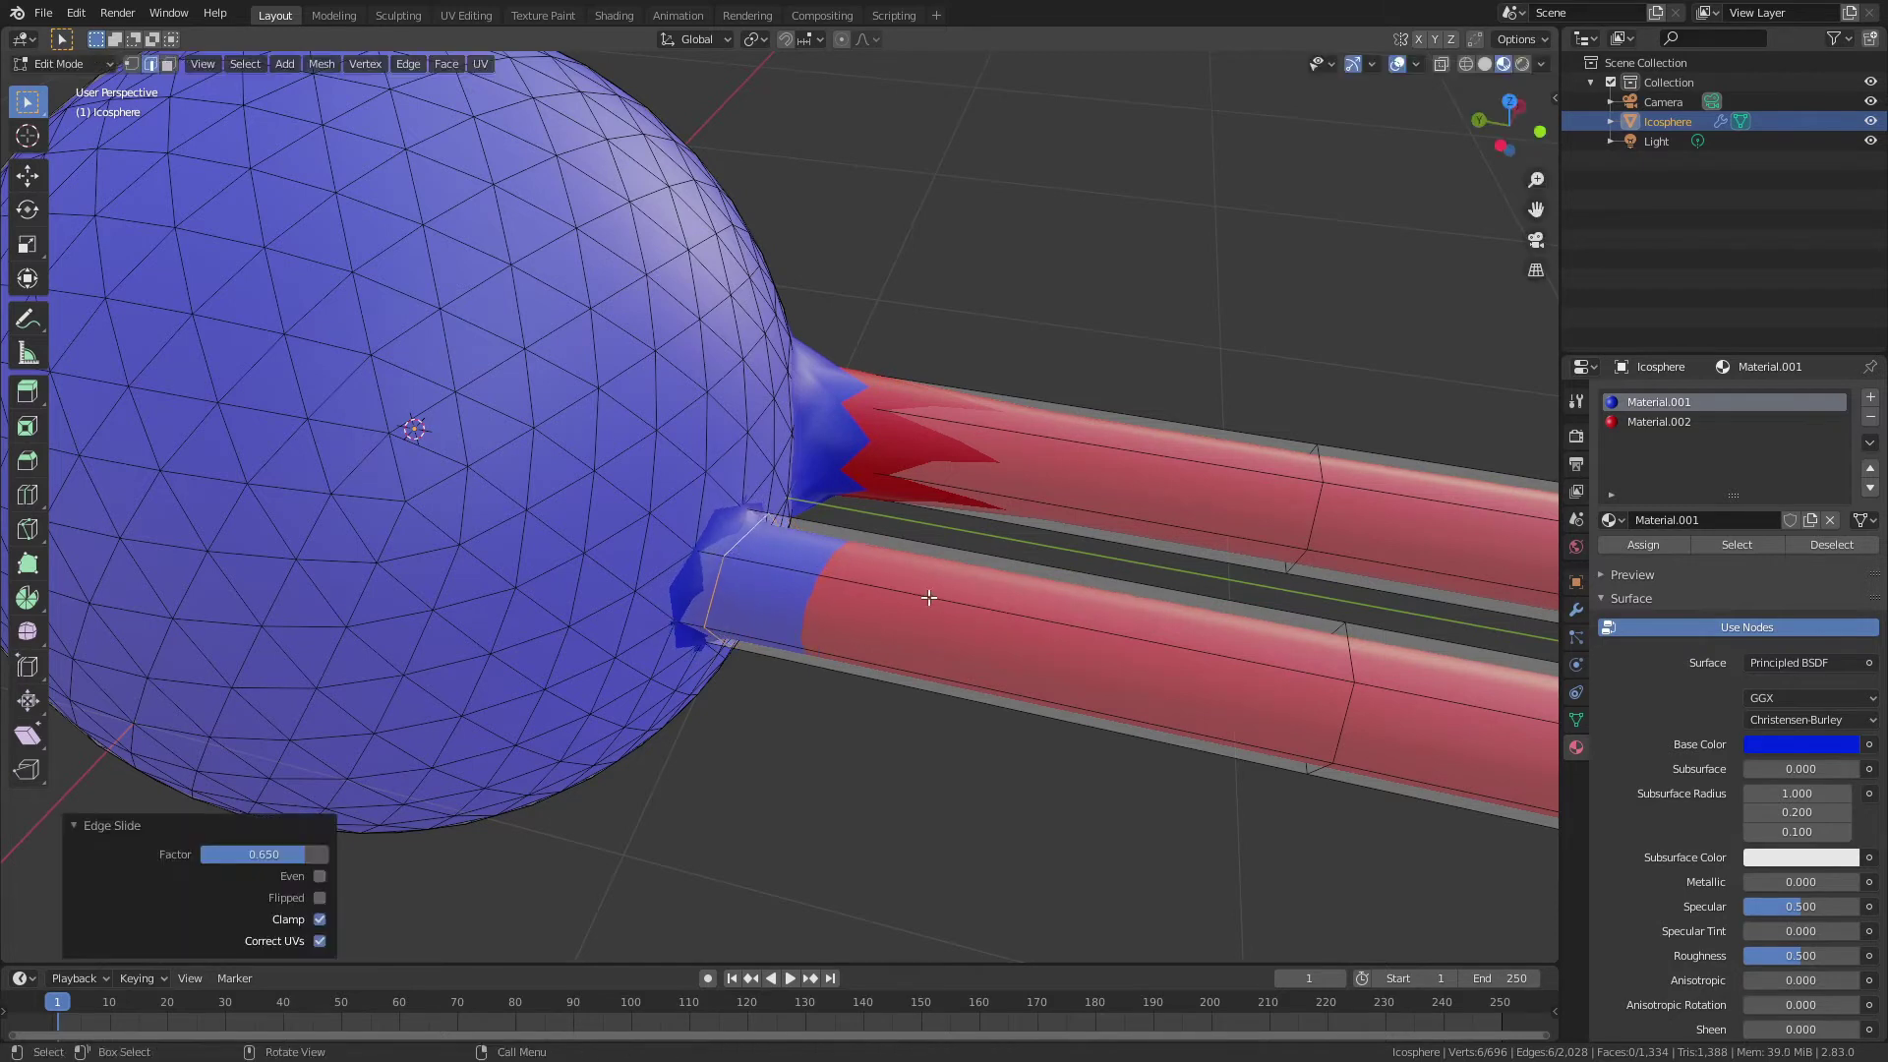
key("ctrl+r")
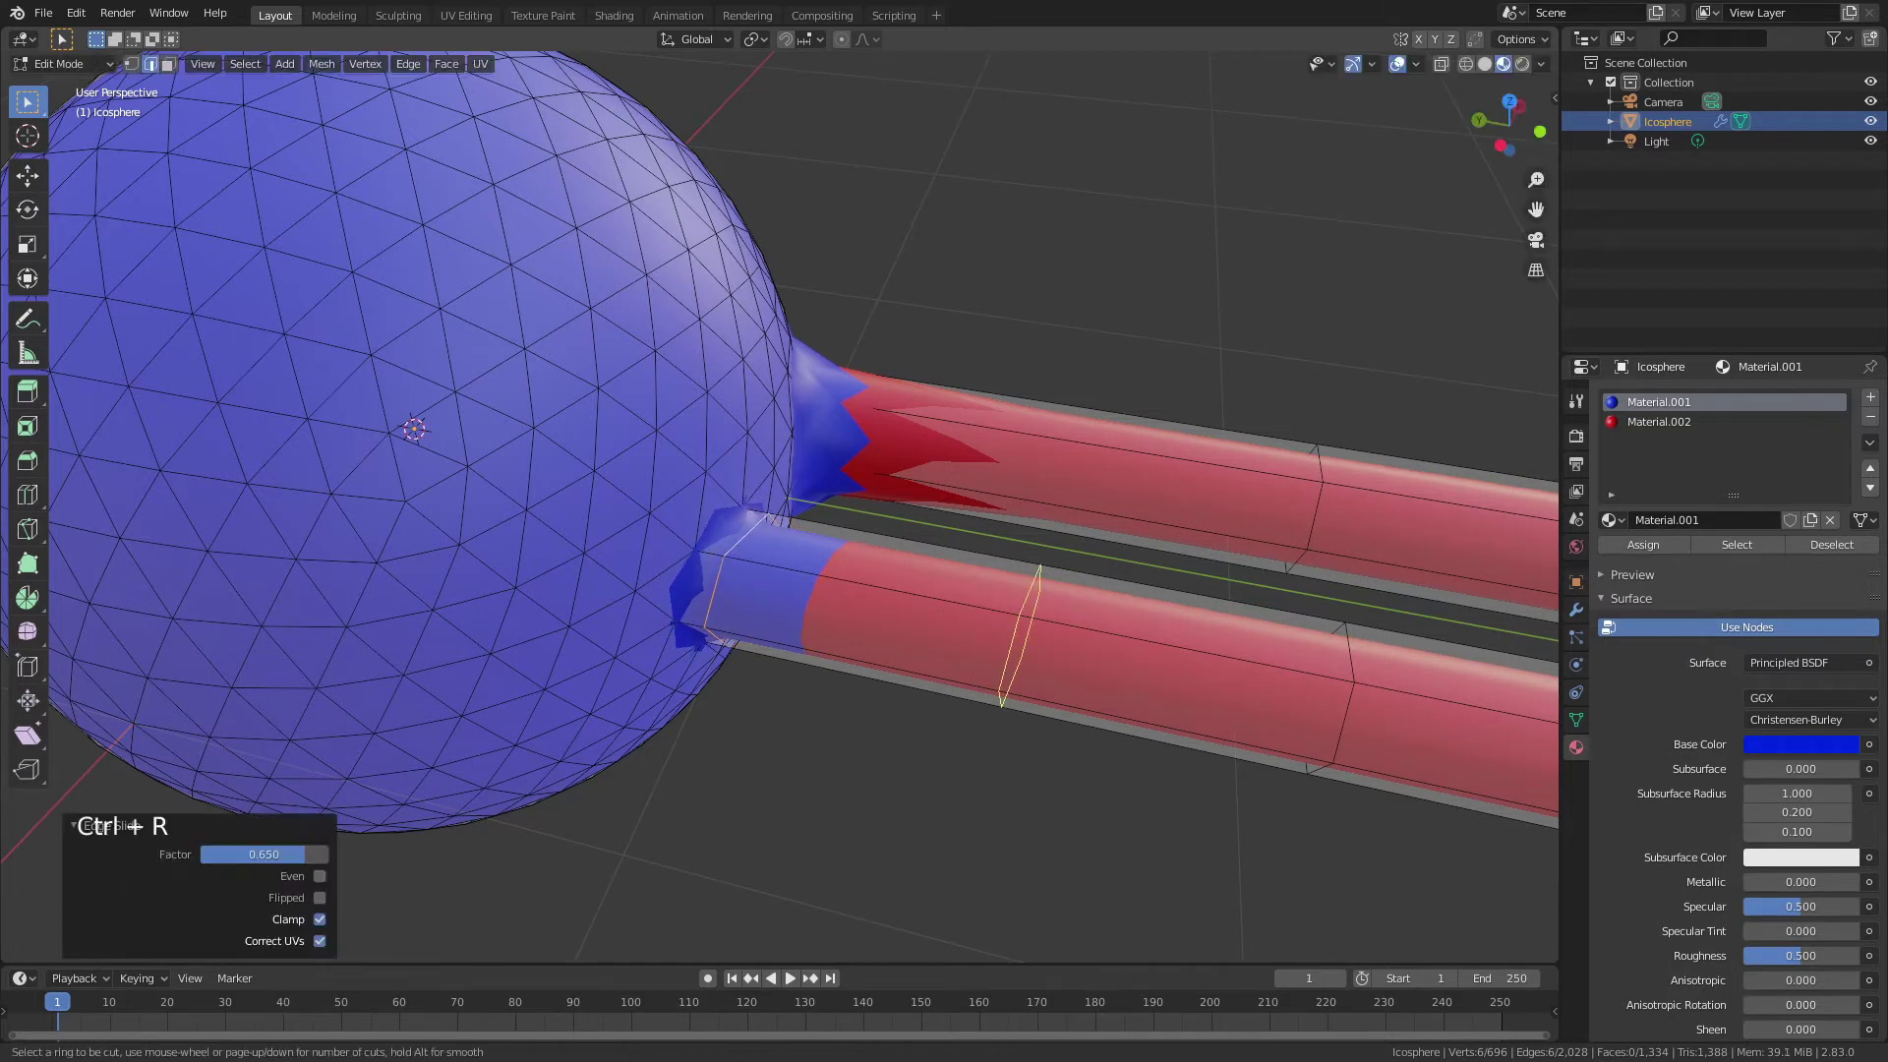
left_click(1018, 634)
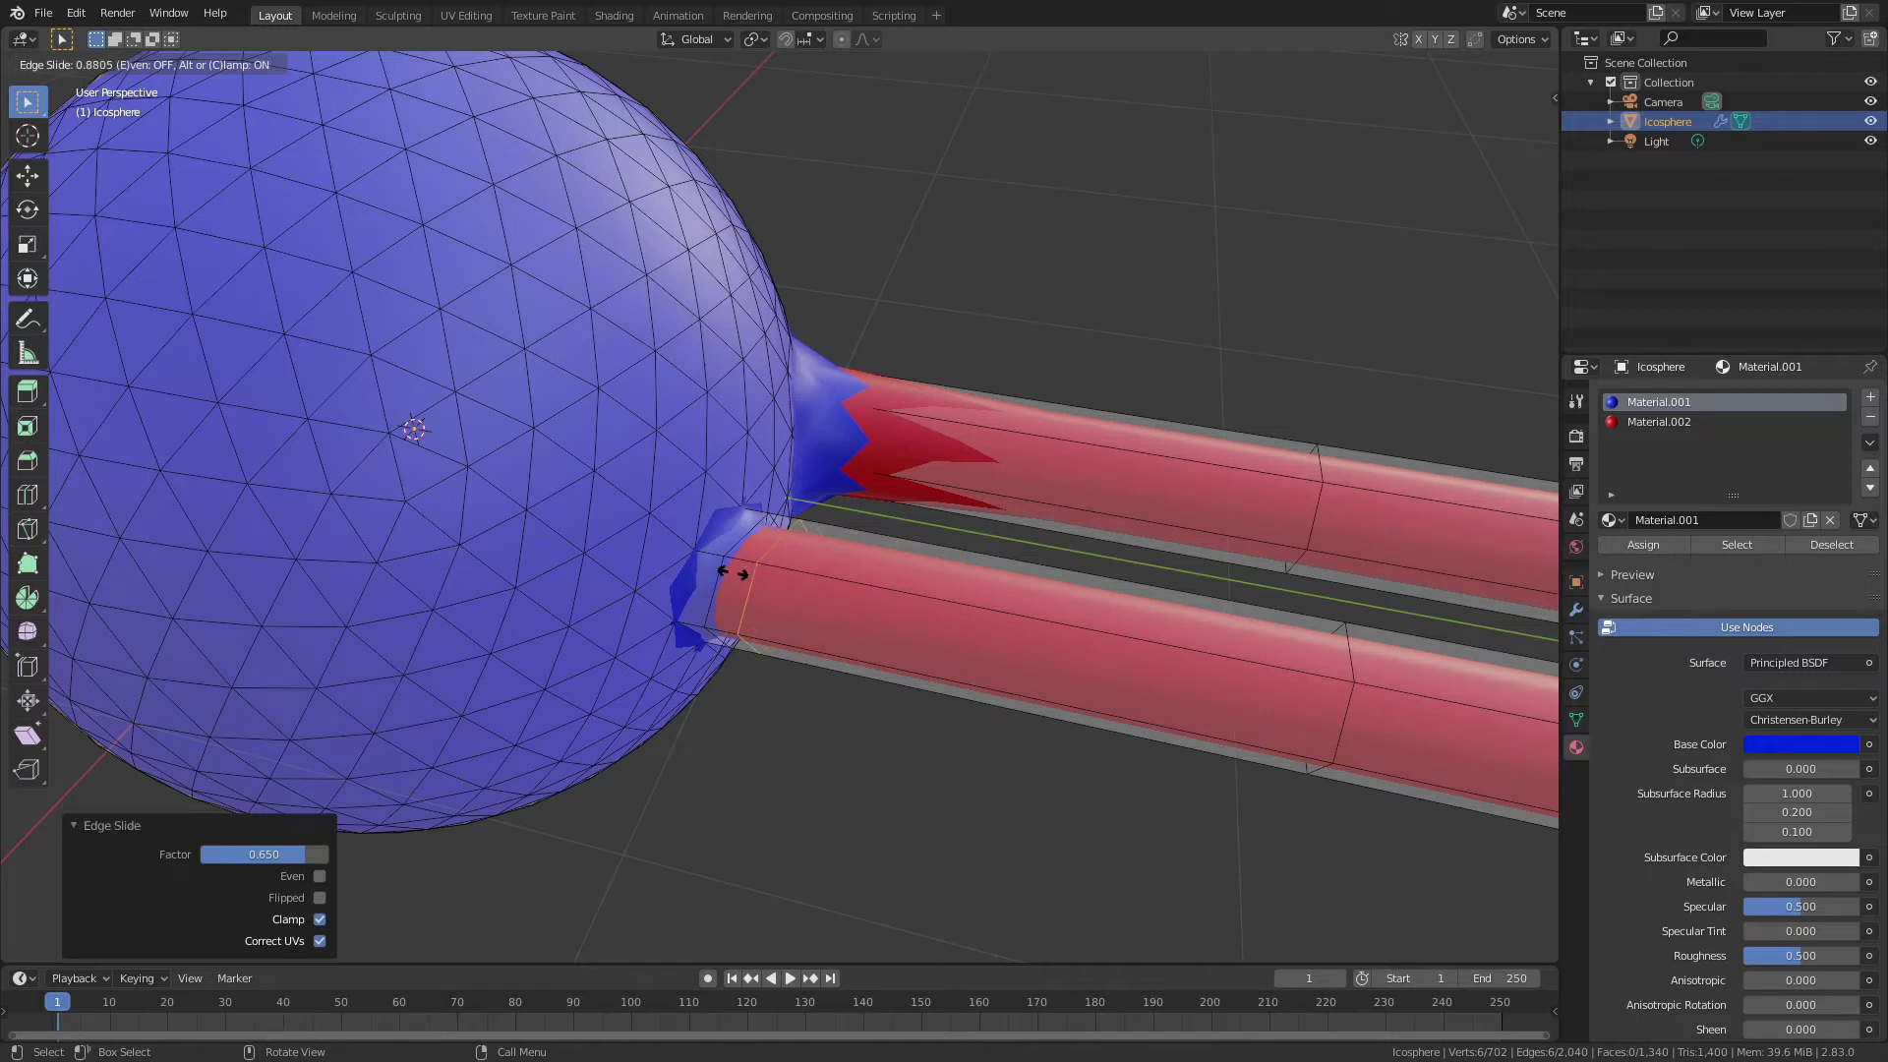
Step: Confirm the loop near the sphere, check it in Object Mode, then edit the other tube
left_click(755, 570)
key("Tab")
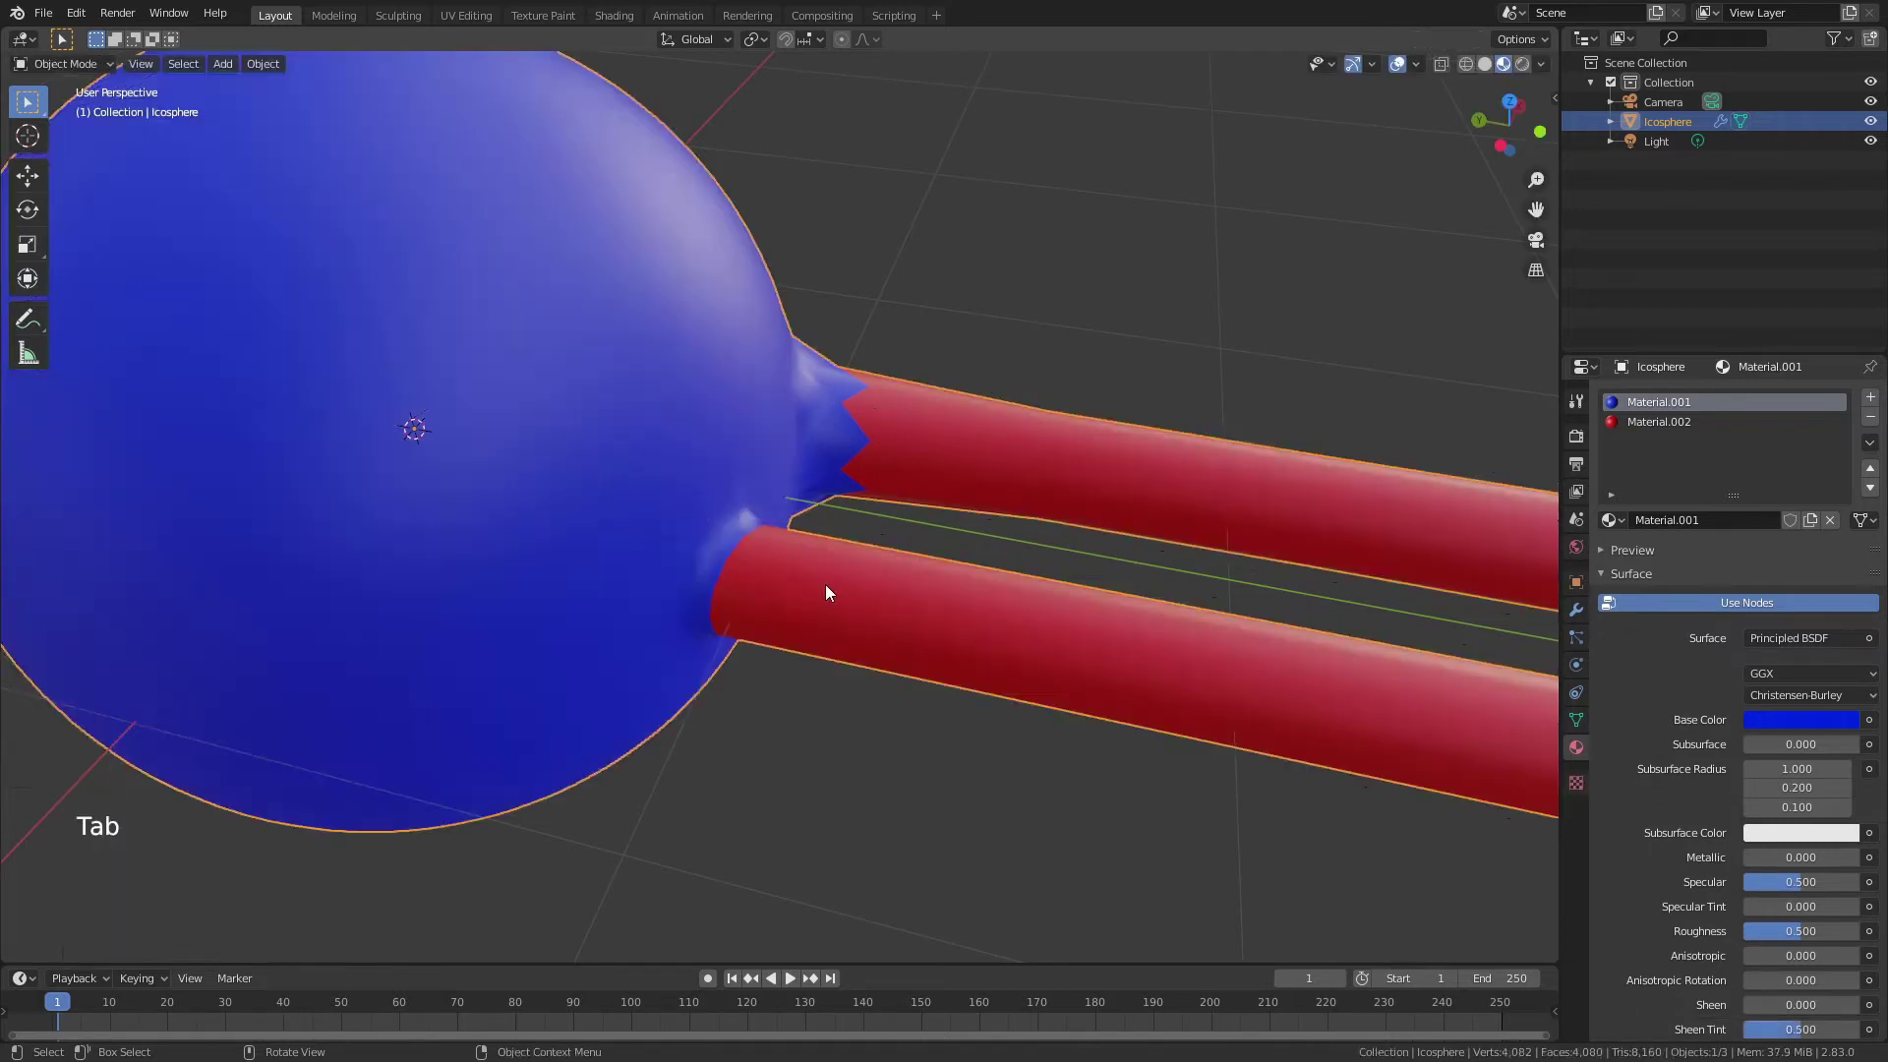
middle_click_drag(826, 592, 694, 578)
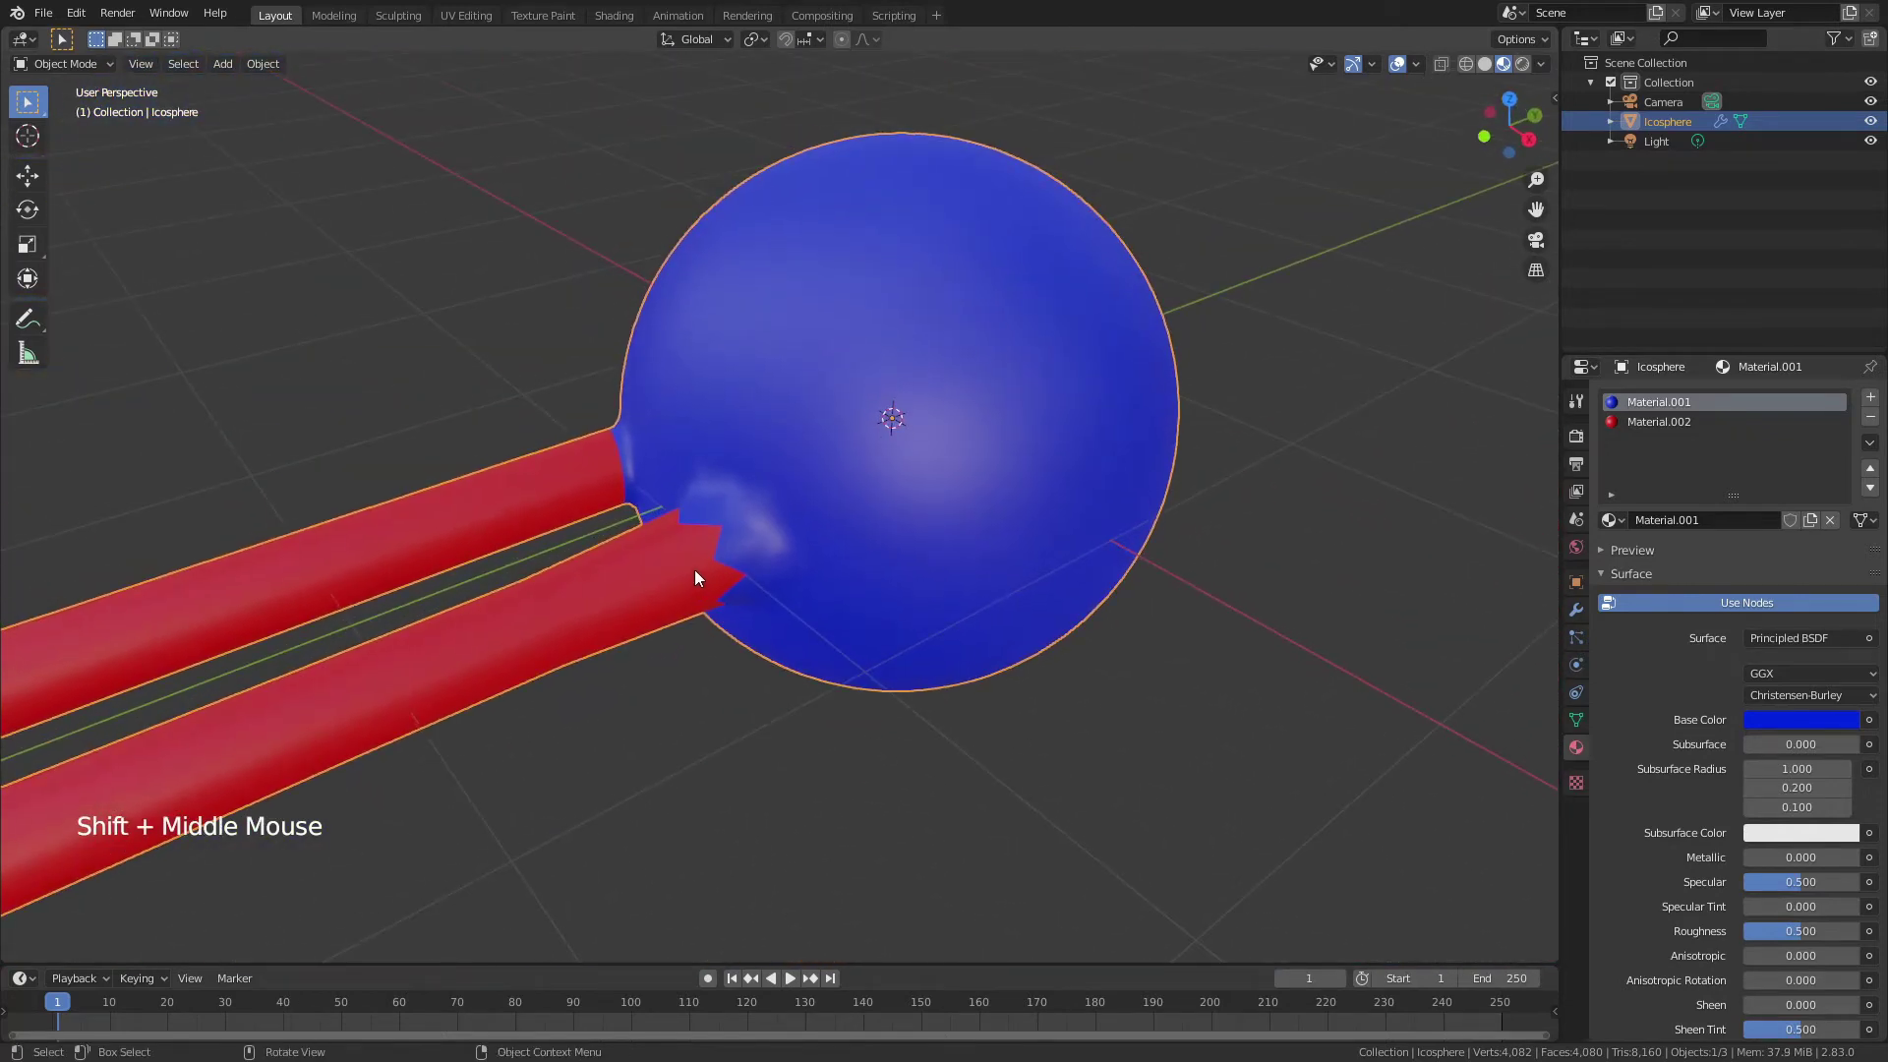
left_click(694, 570)
key("Tab")
middle_click_drag(590, 609, 669, 598, "shift")
Step: Loop-cut the other tube near the sphere and make its base face ring blue
key("ctrl+r")
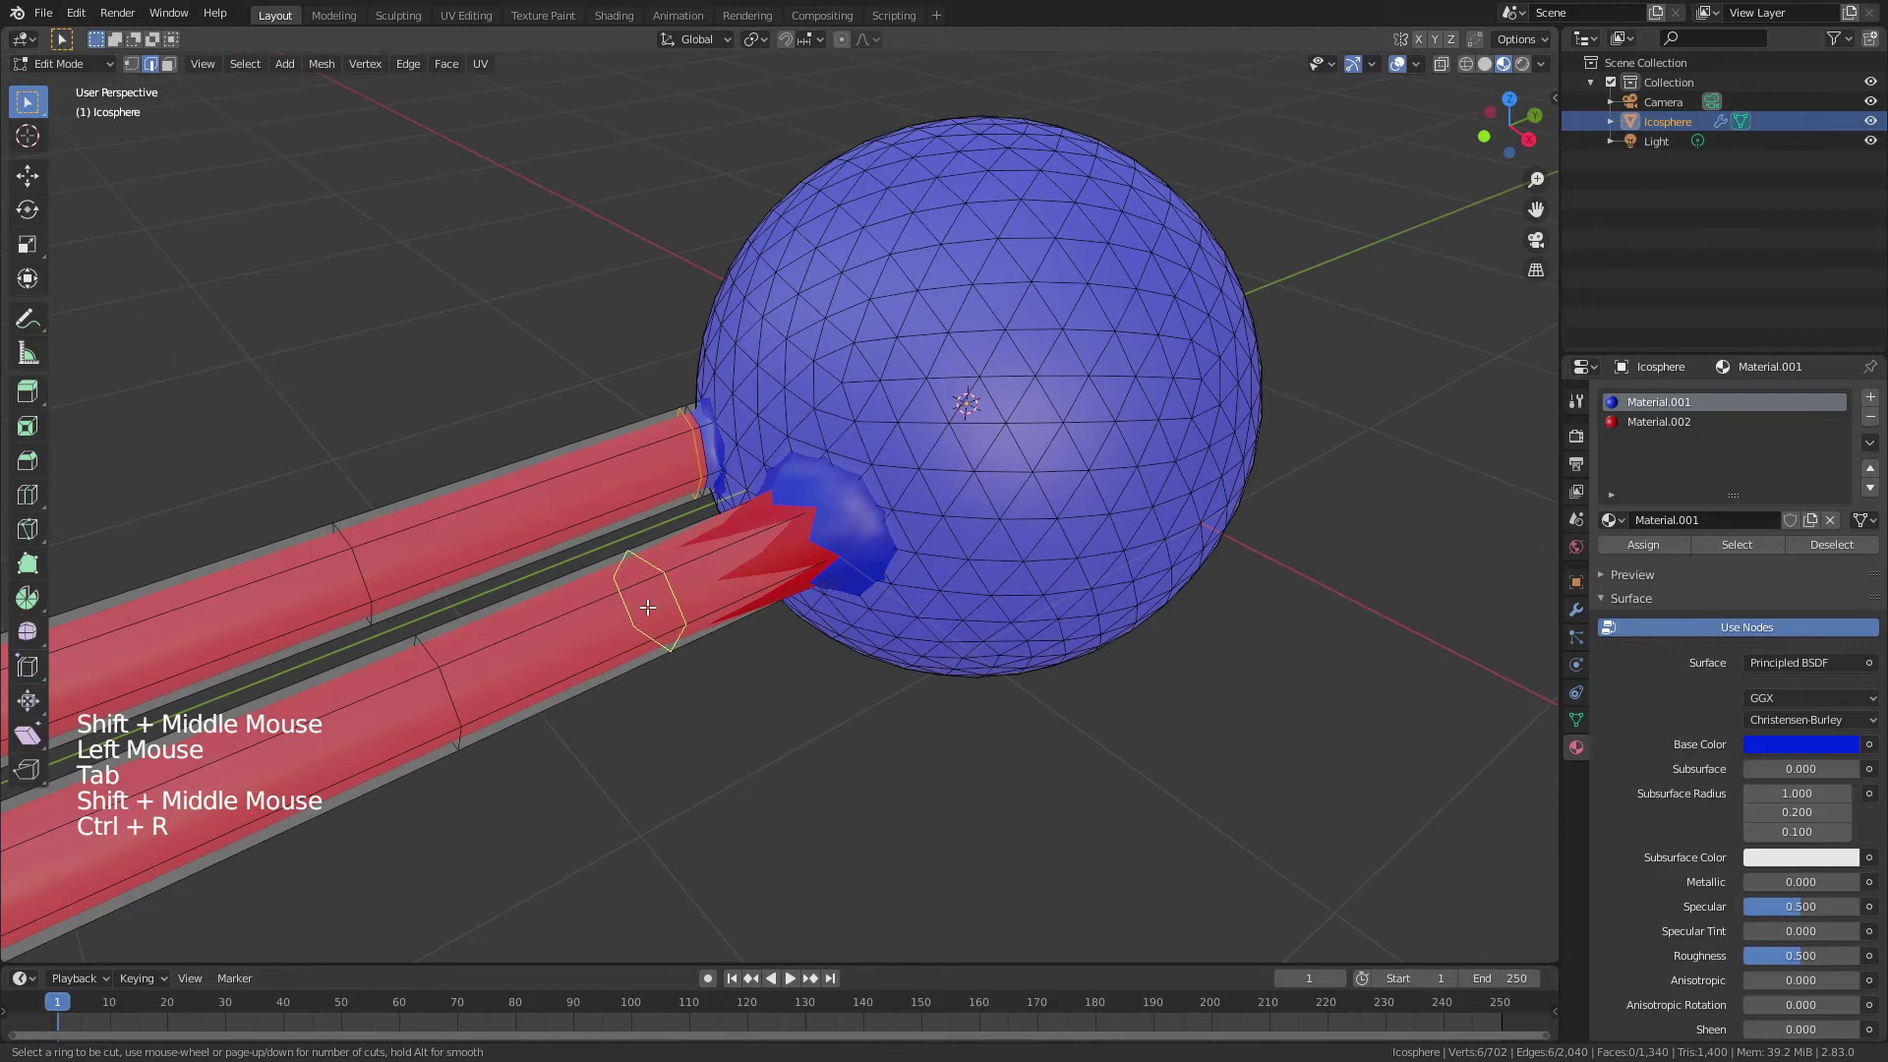
left_click(688, 588)
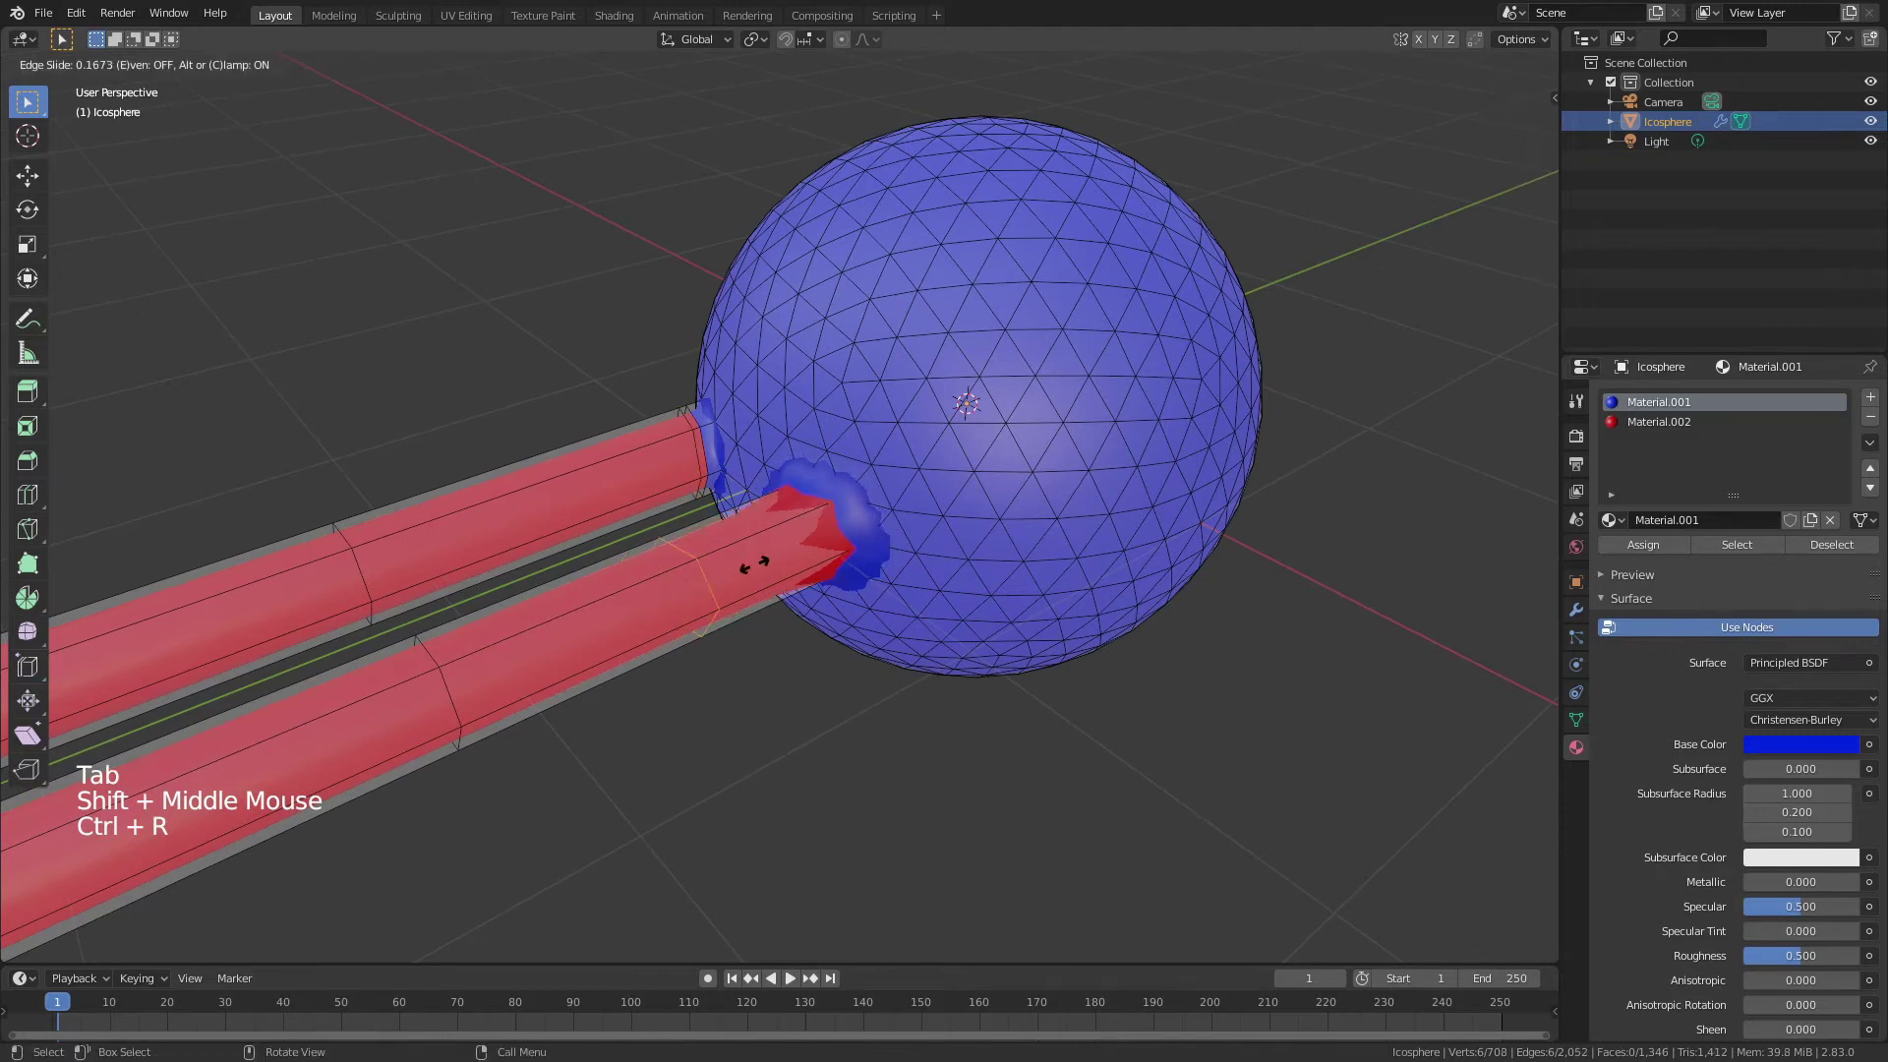
left_click(802, 548)
key("3")
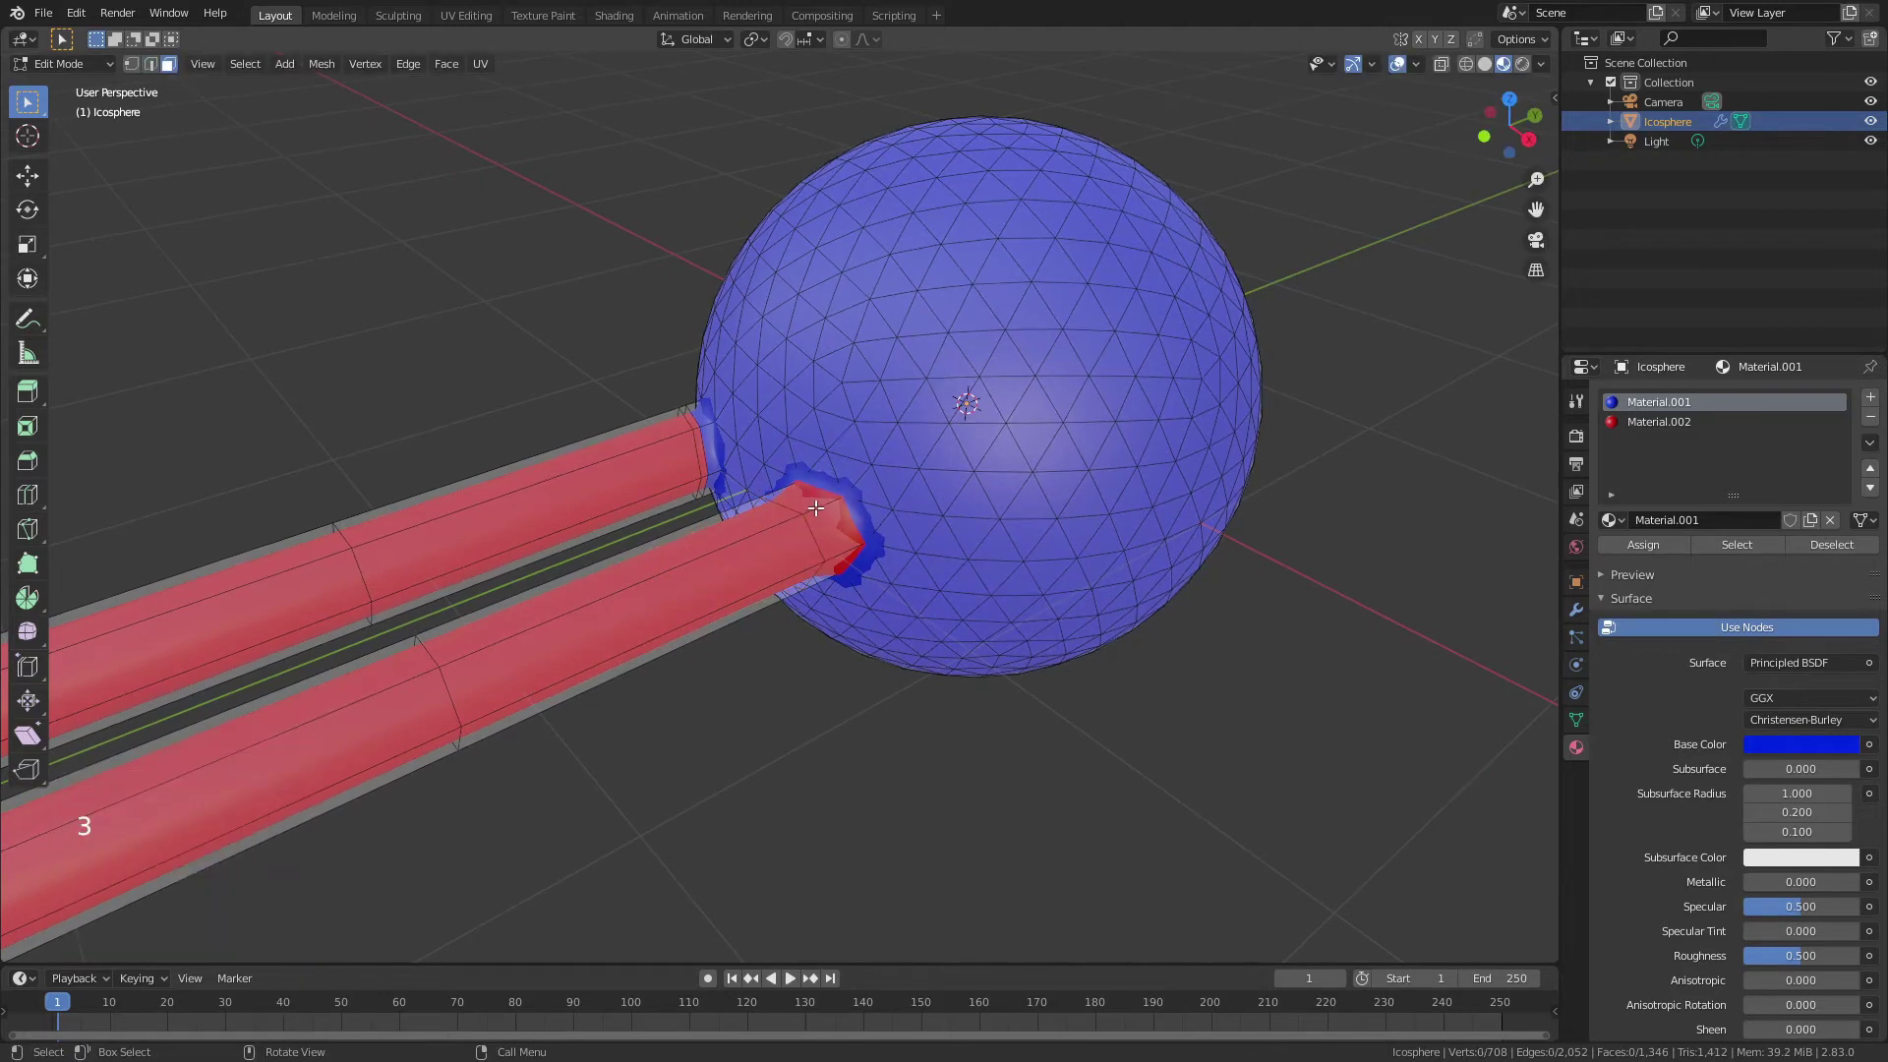
left_click(816, 508, "alt")
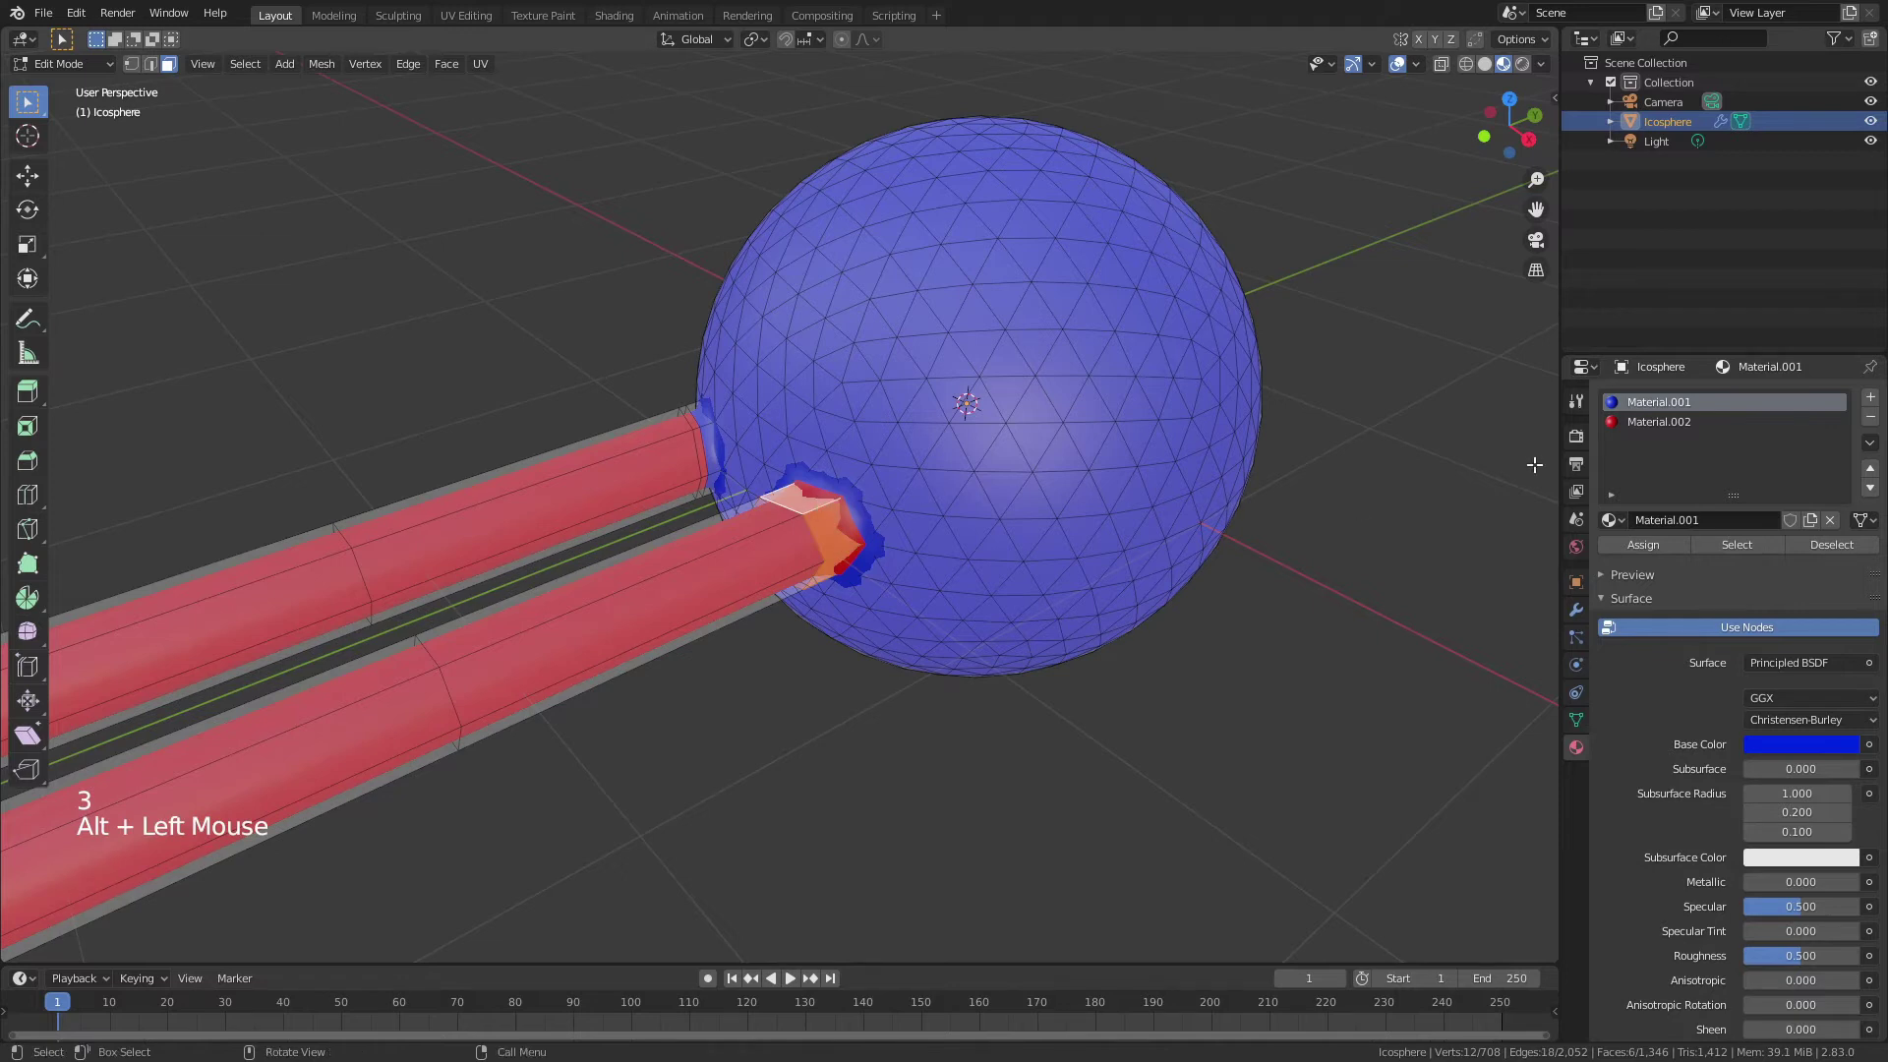
left_click(1643, 546)
Step: Add another edge loop on the tube close to the sphere junction
key("ctrl+r")
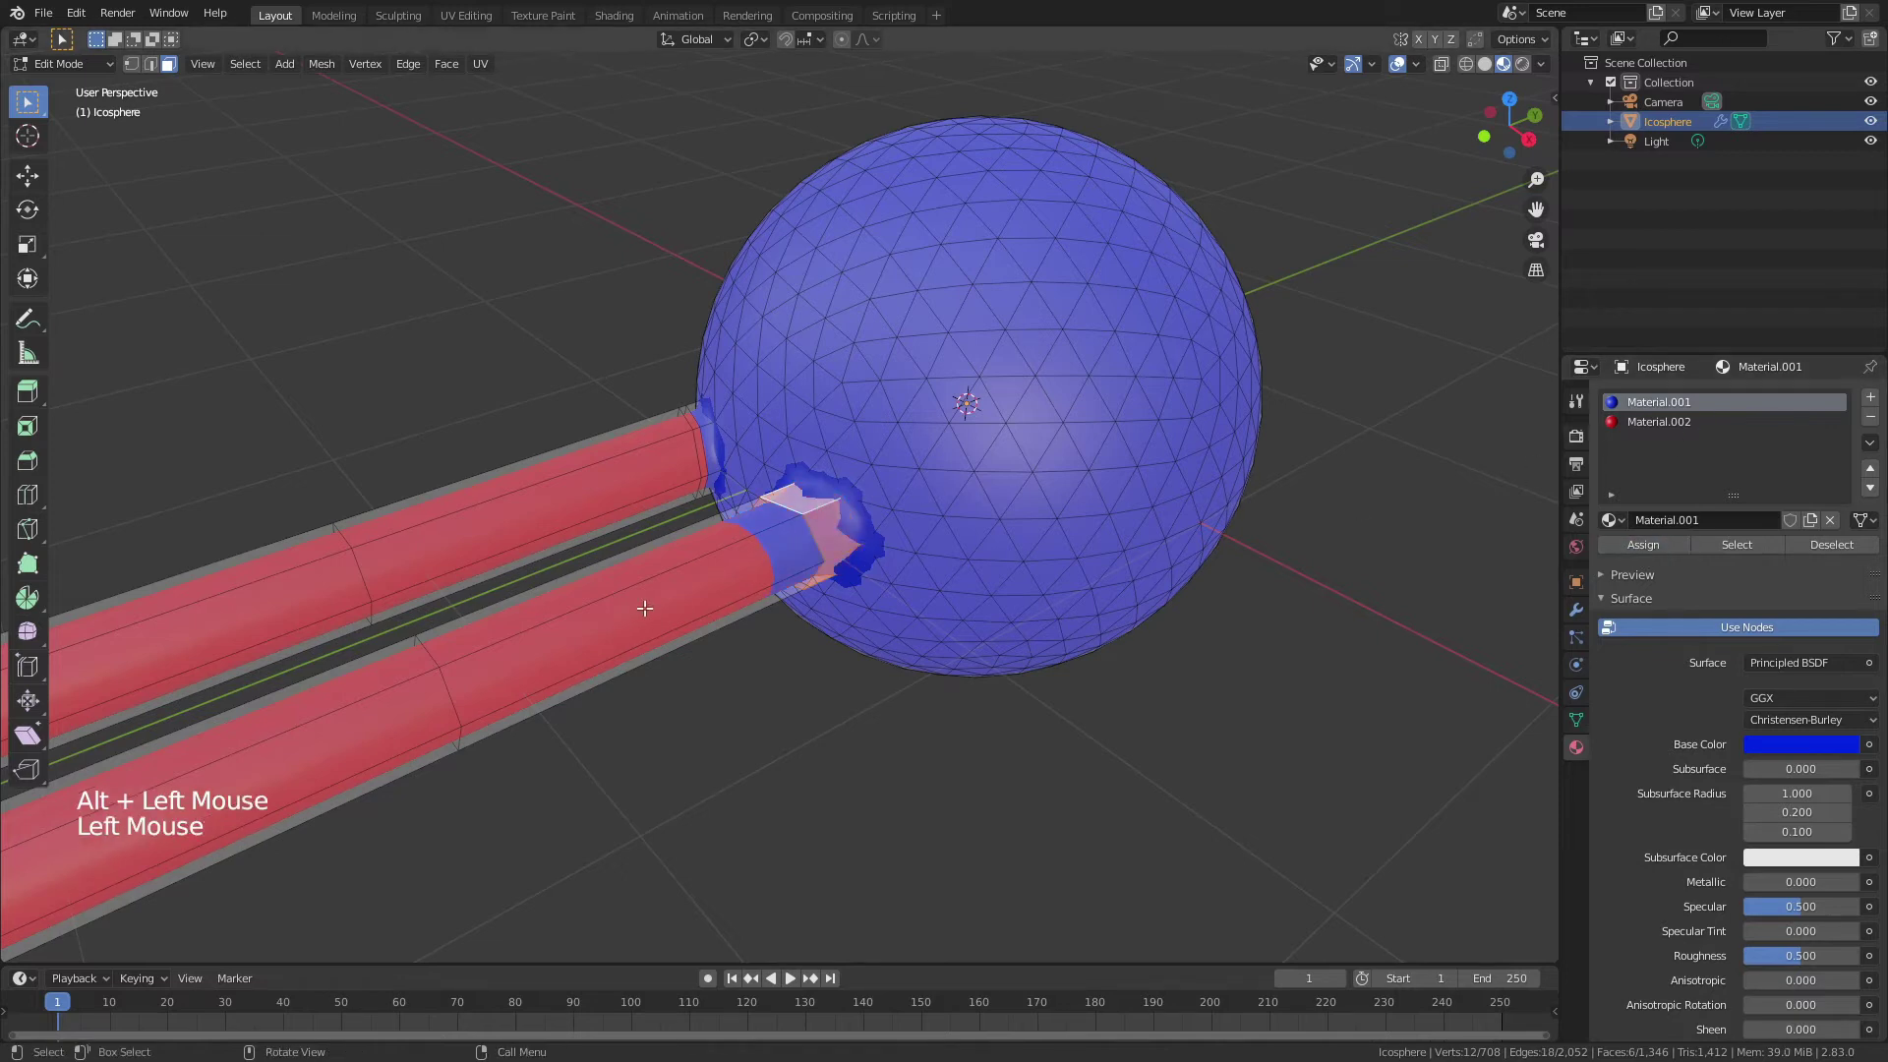
left_click(634, 608)
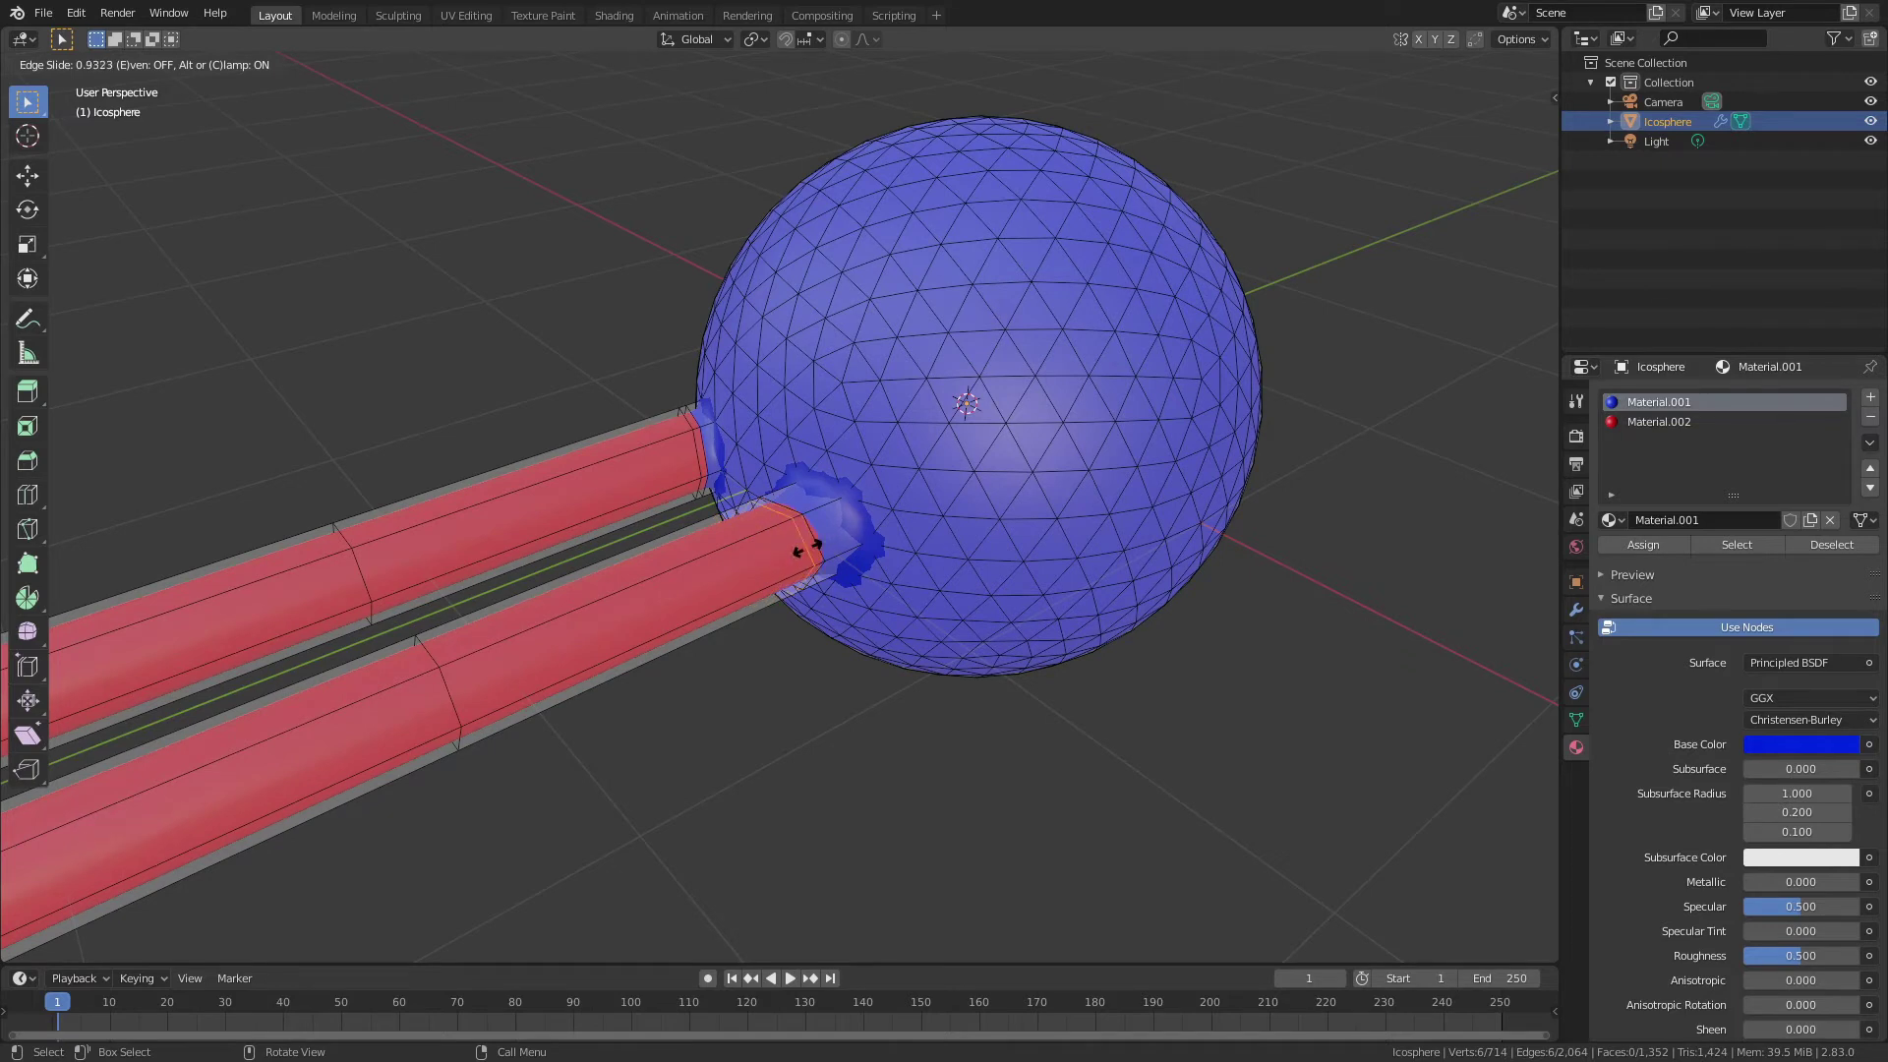
left_click(819, 547)
scroll(813, 553, "up", 5)
Step: Slide the tube-end edge loop toward the sphere and return to Object Mode
key("2")
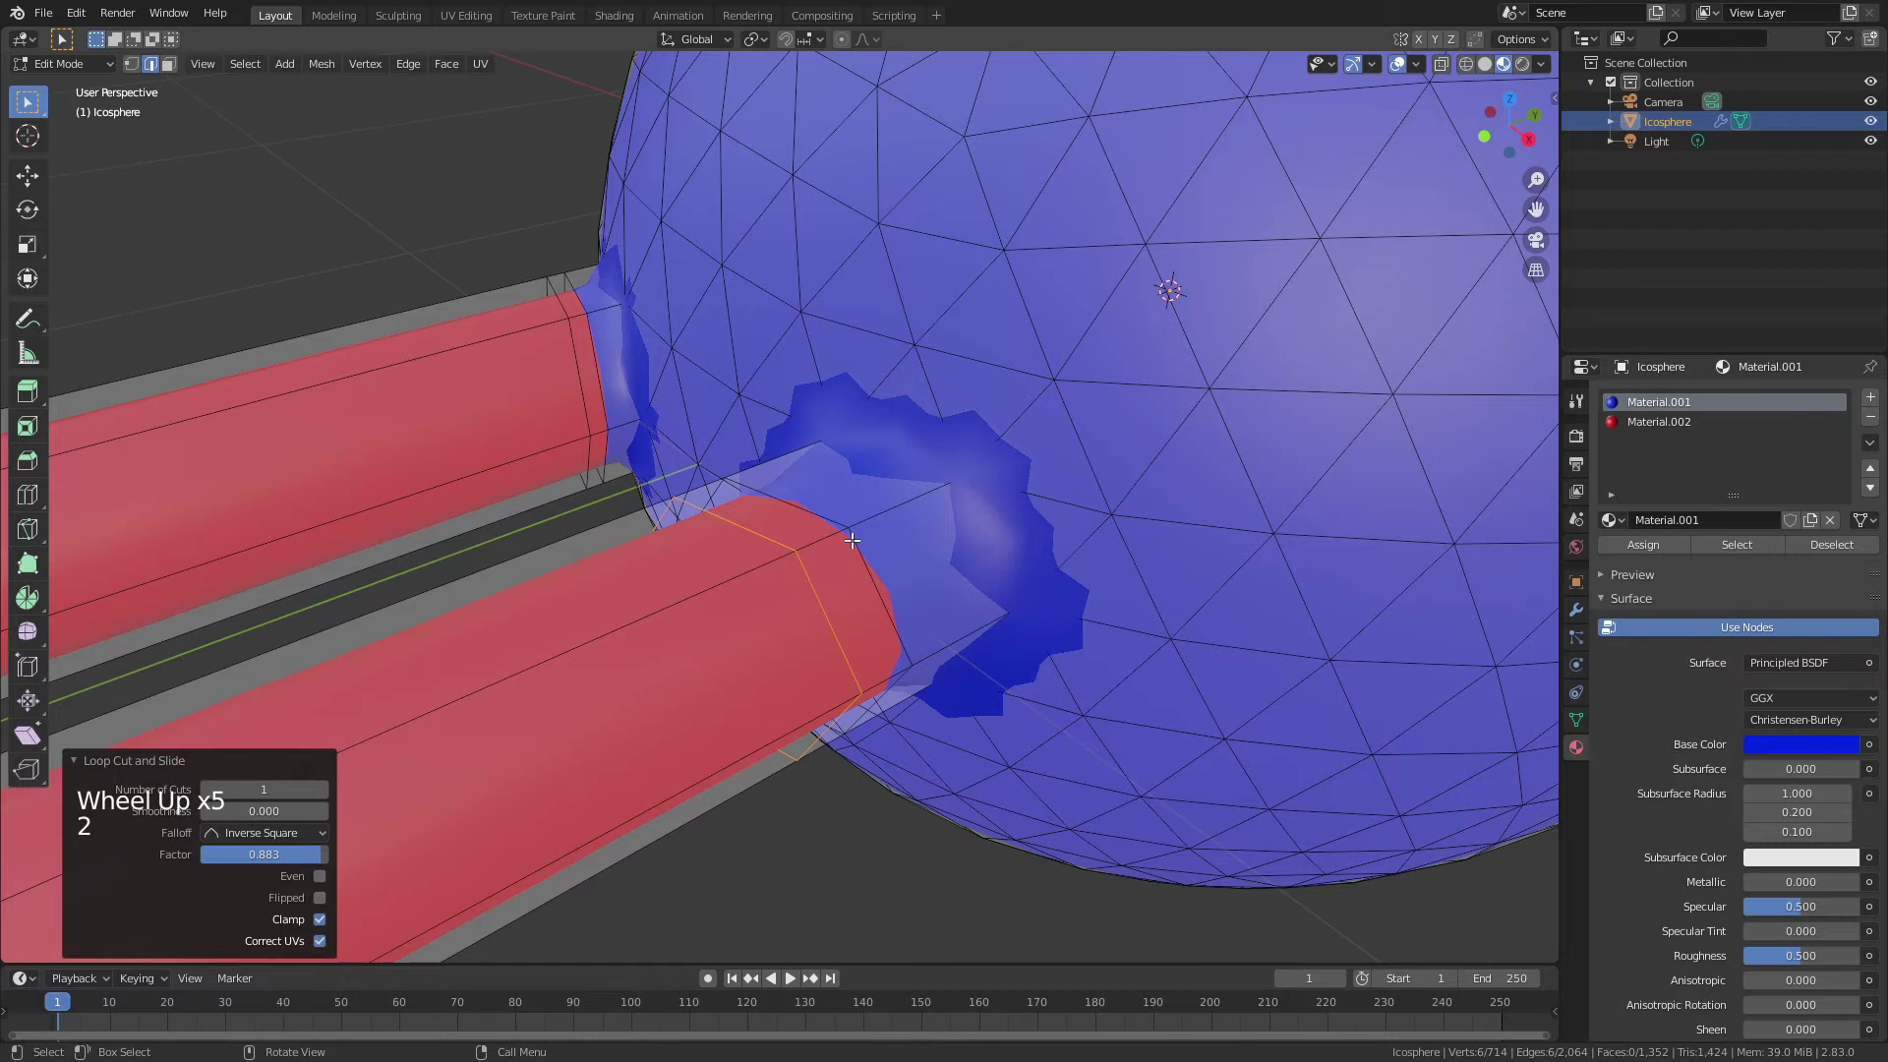
left_click(852, 540, "alt")
key("g")
key("g")
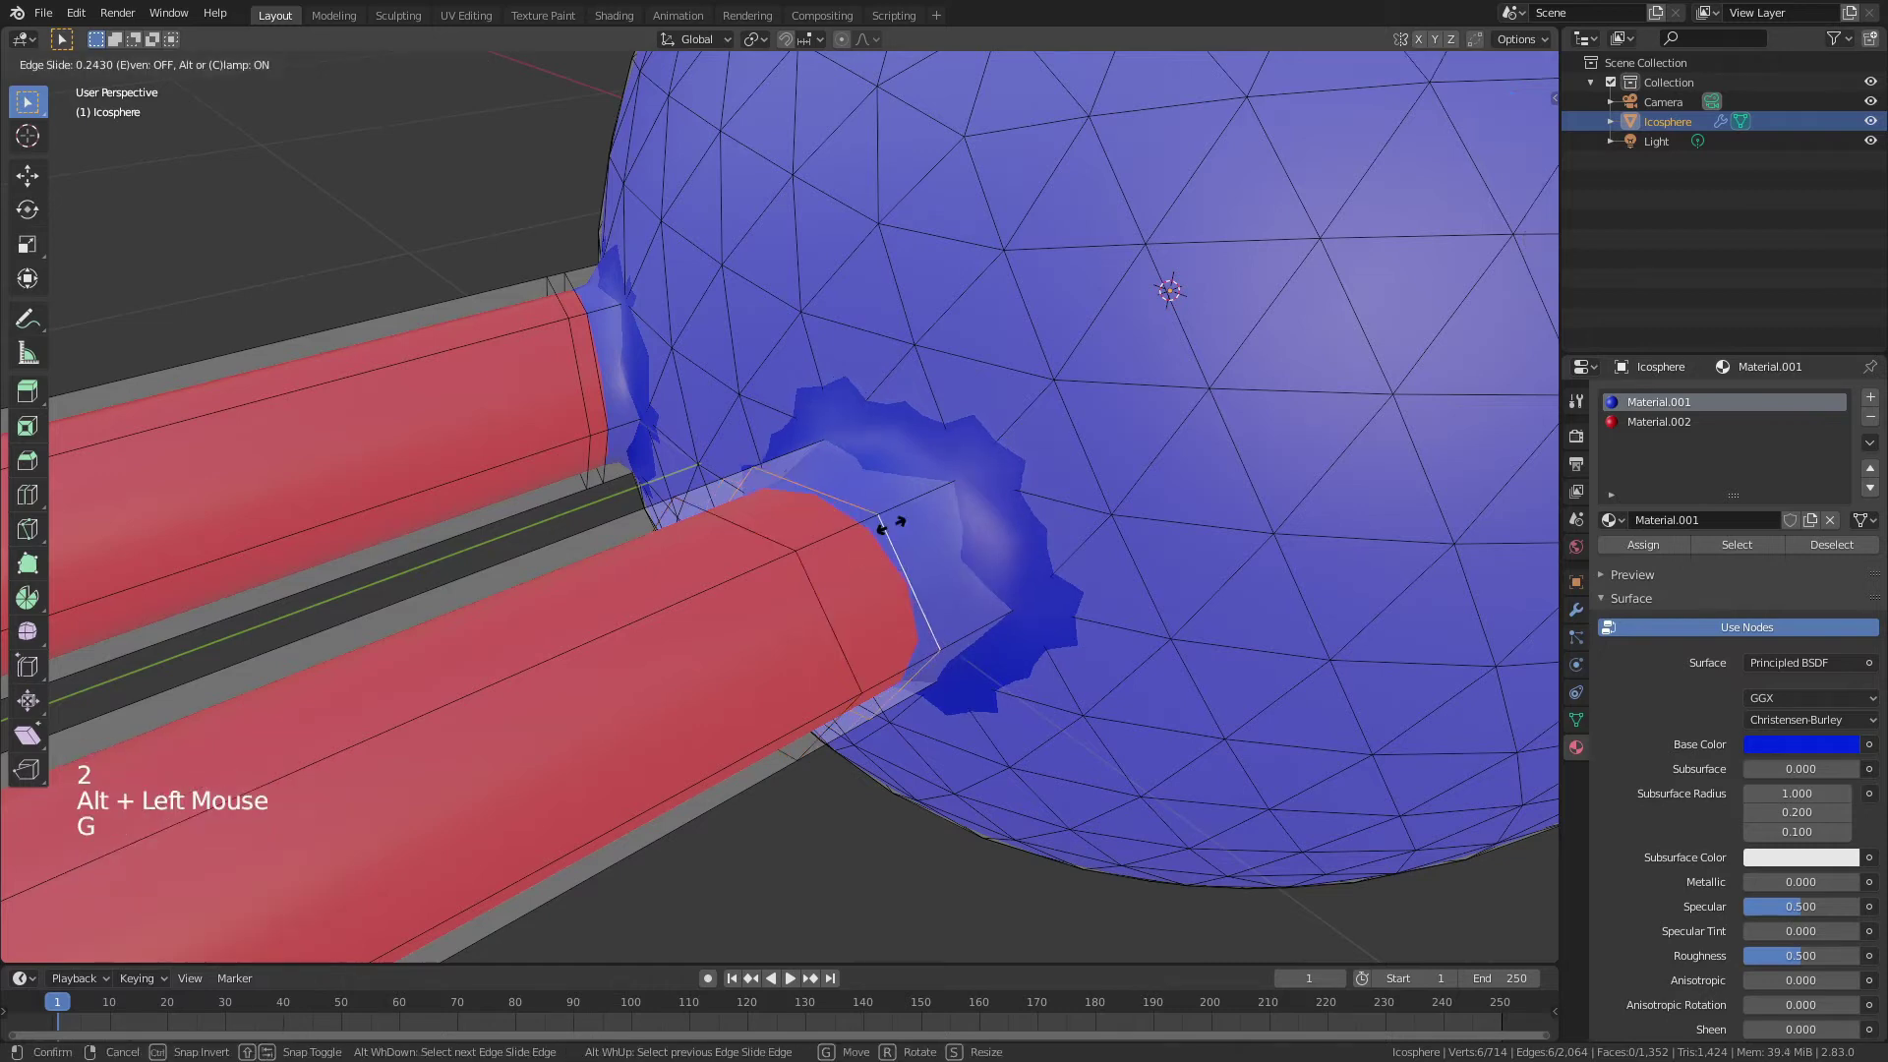
left_click(898, 522)
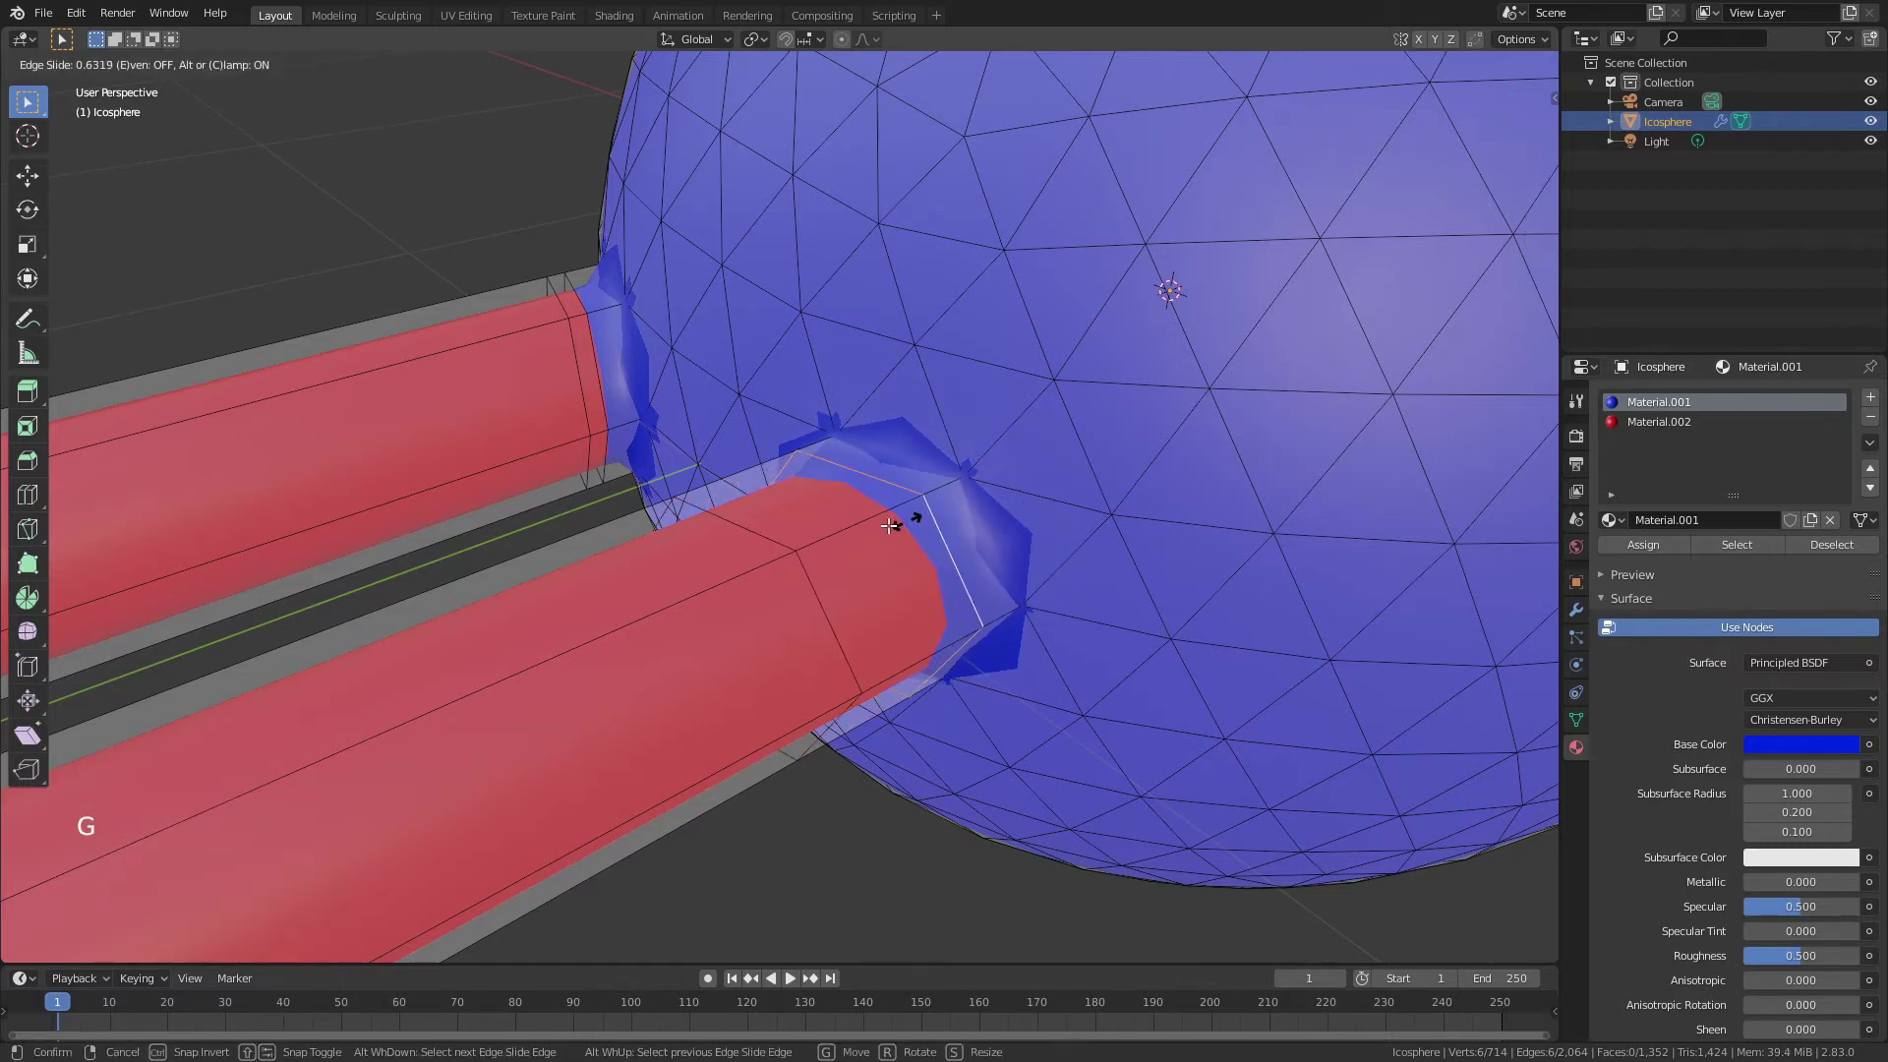
key("Tab")
middle_click_drag(743, 507, 755, 456)
scroll(974, 563, "down", 10)
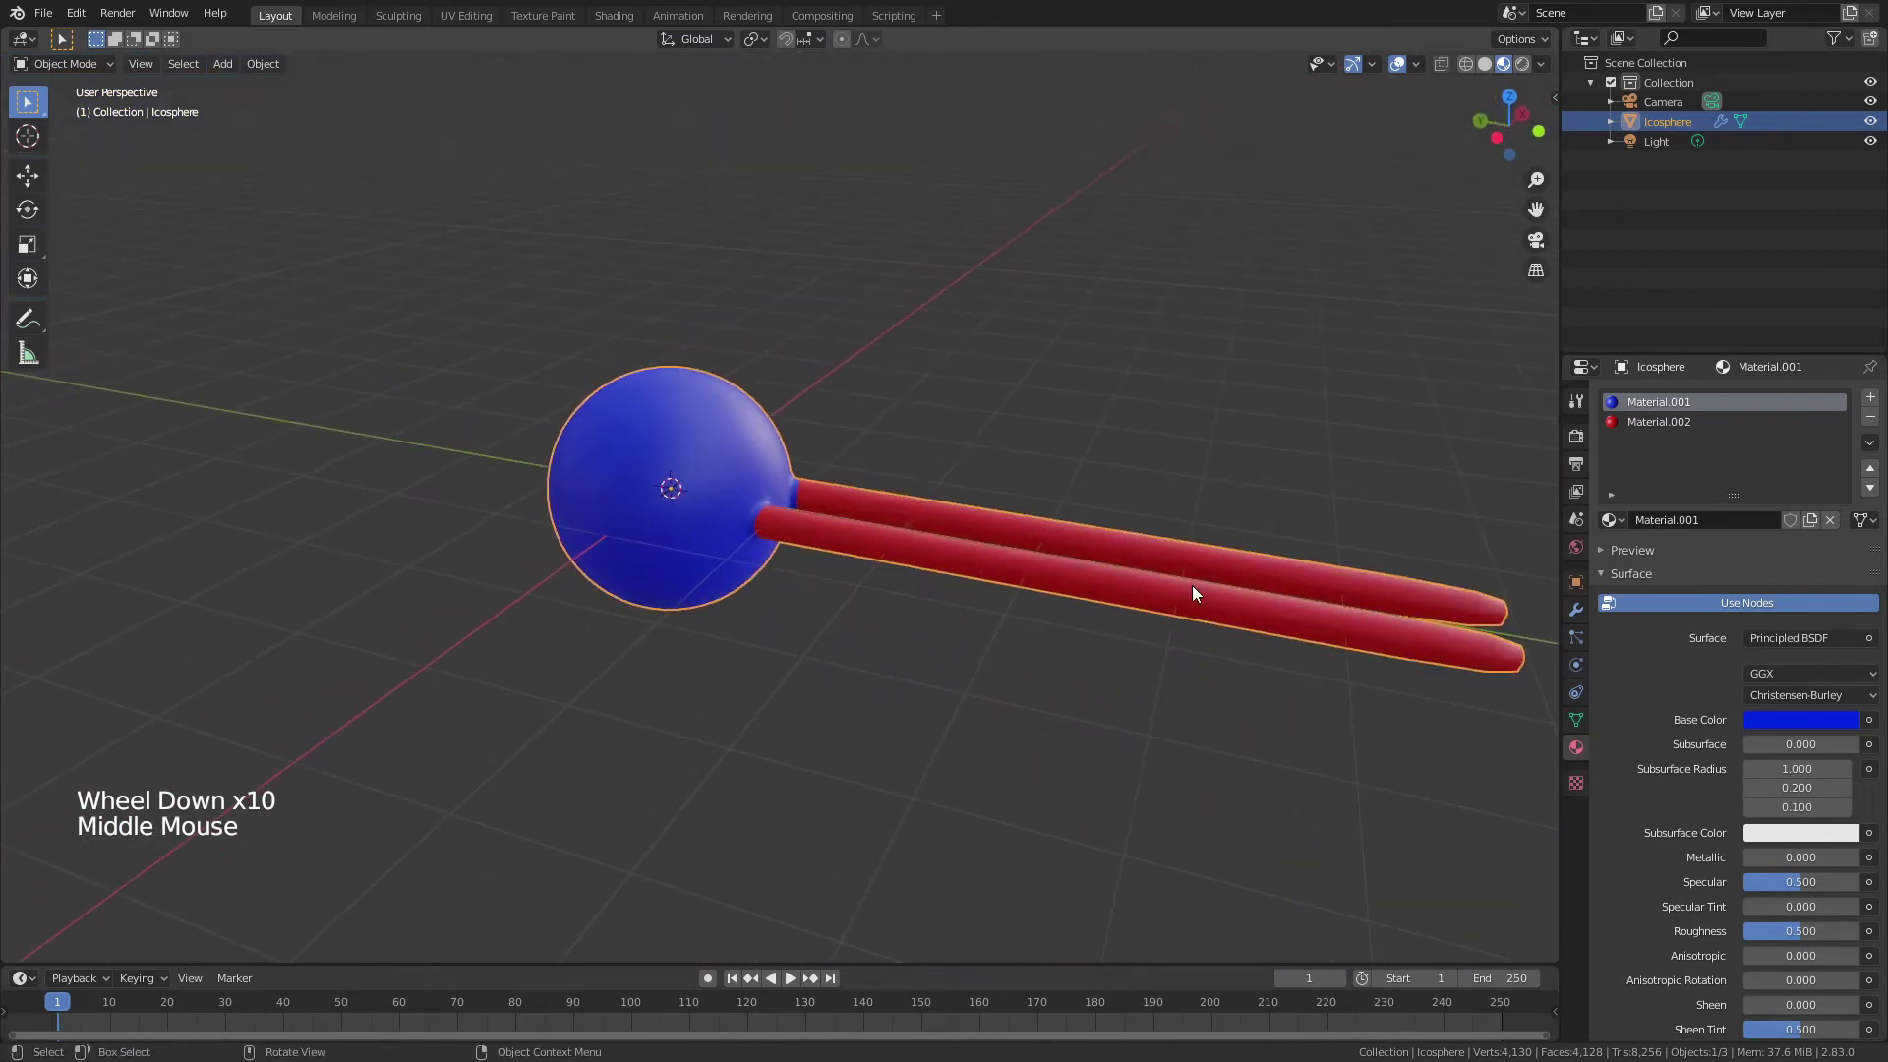
Step: From top view, enter Edit Mode with wireframe display and vertex selection
middle_click_drag(1200, 576, 958, 728, "shift")
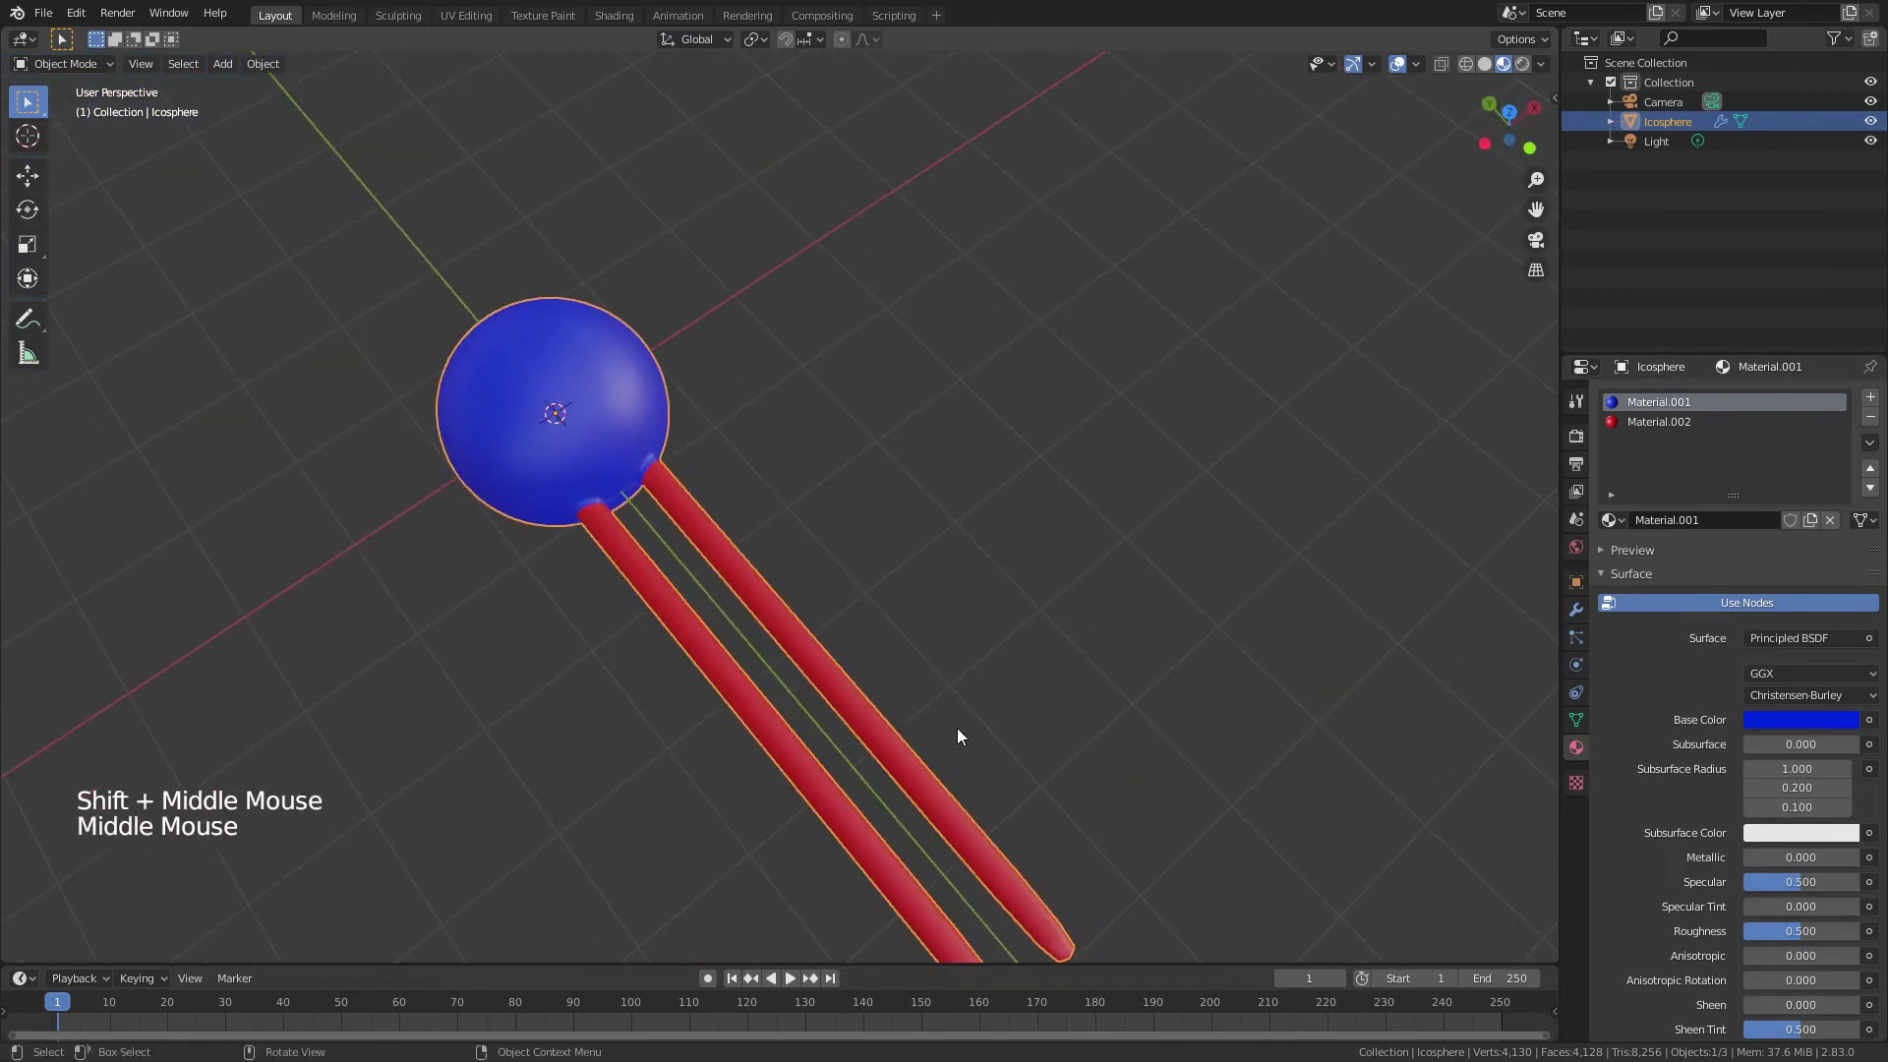
scroll(859, 670, "down", 4)
key("KP_7")
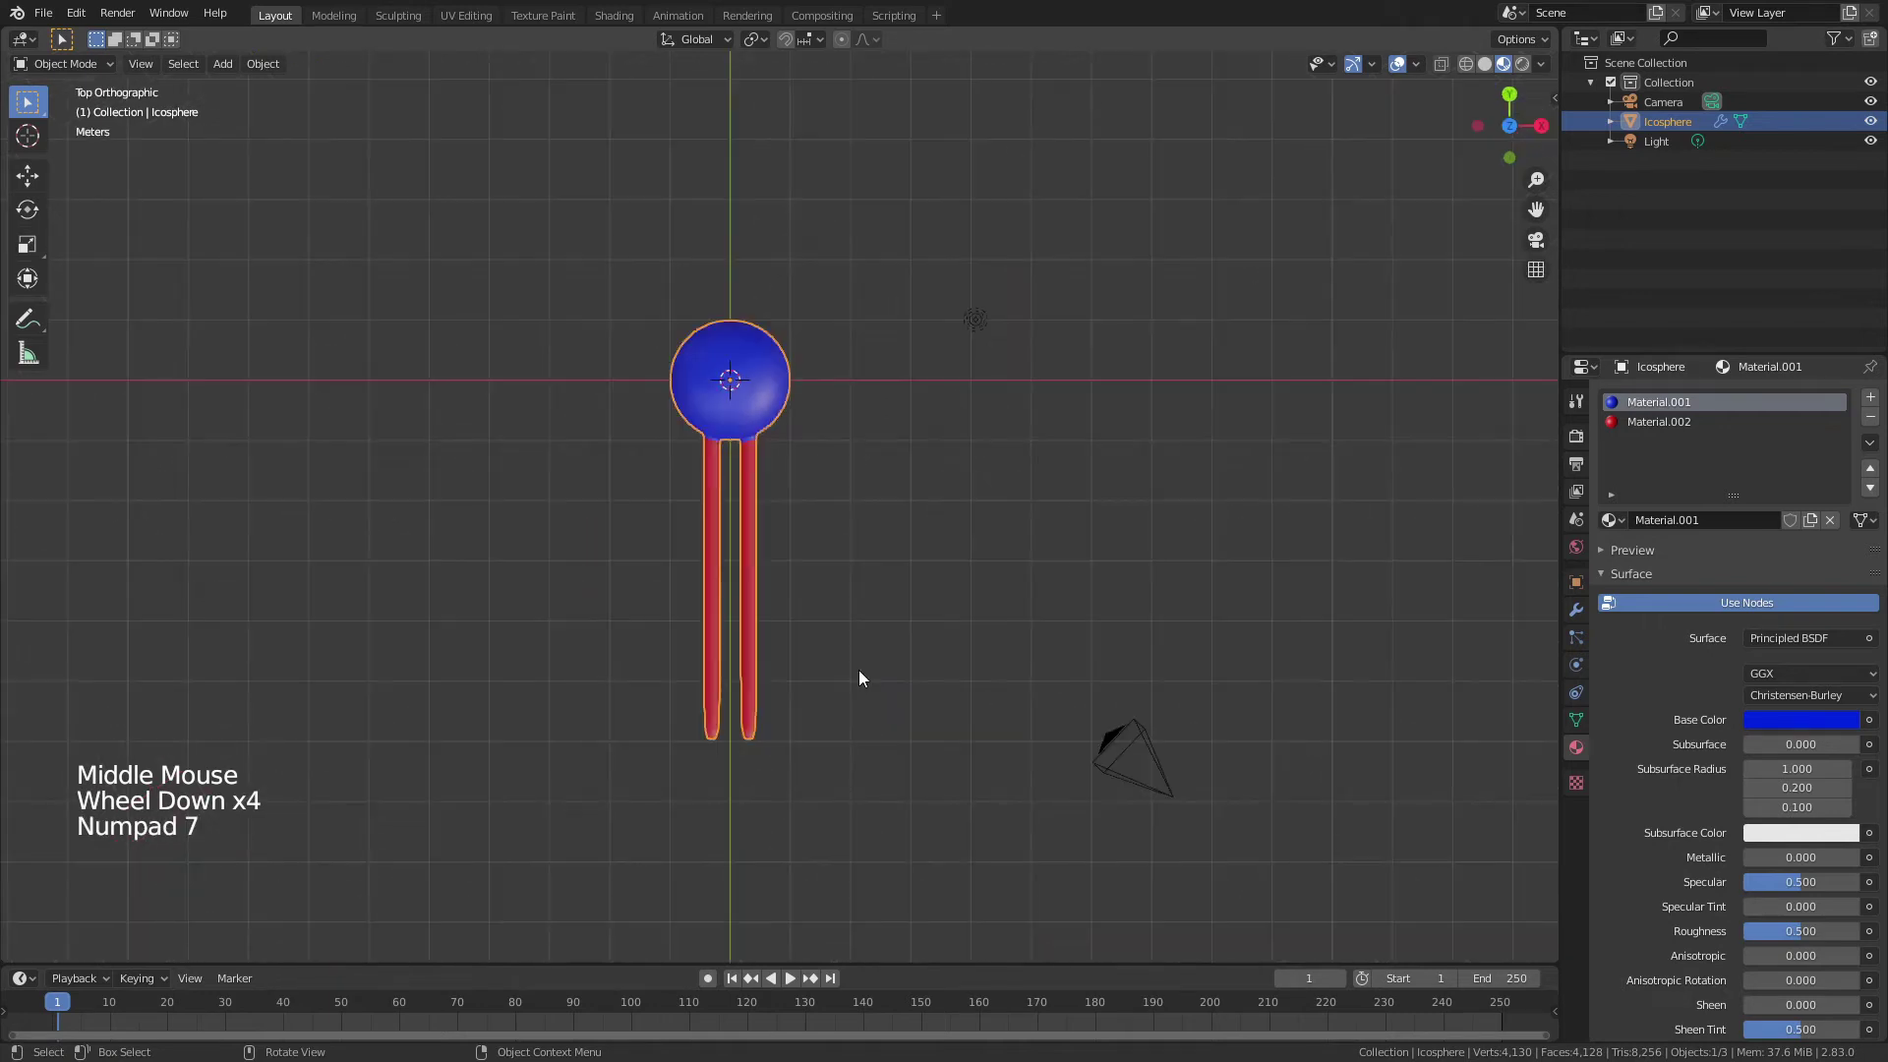
scroll(546, 533, "up", 6)
scroll(715, 519, "down", 3)
key("Tab")
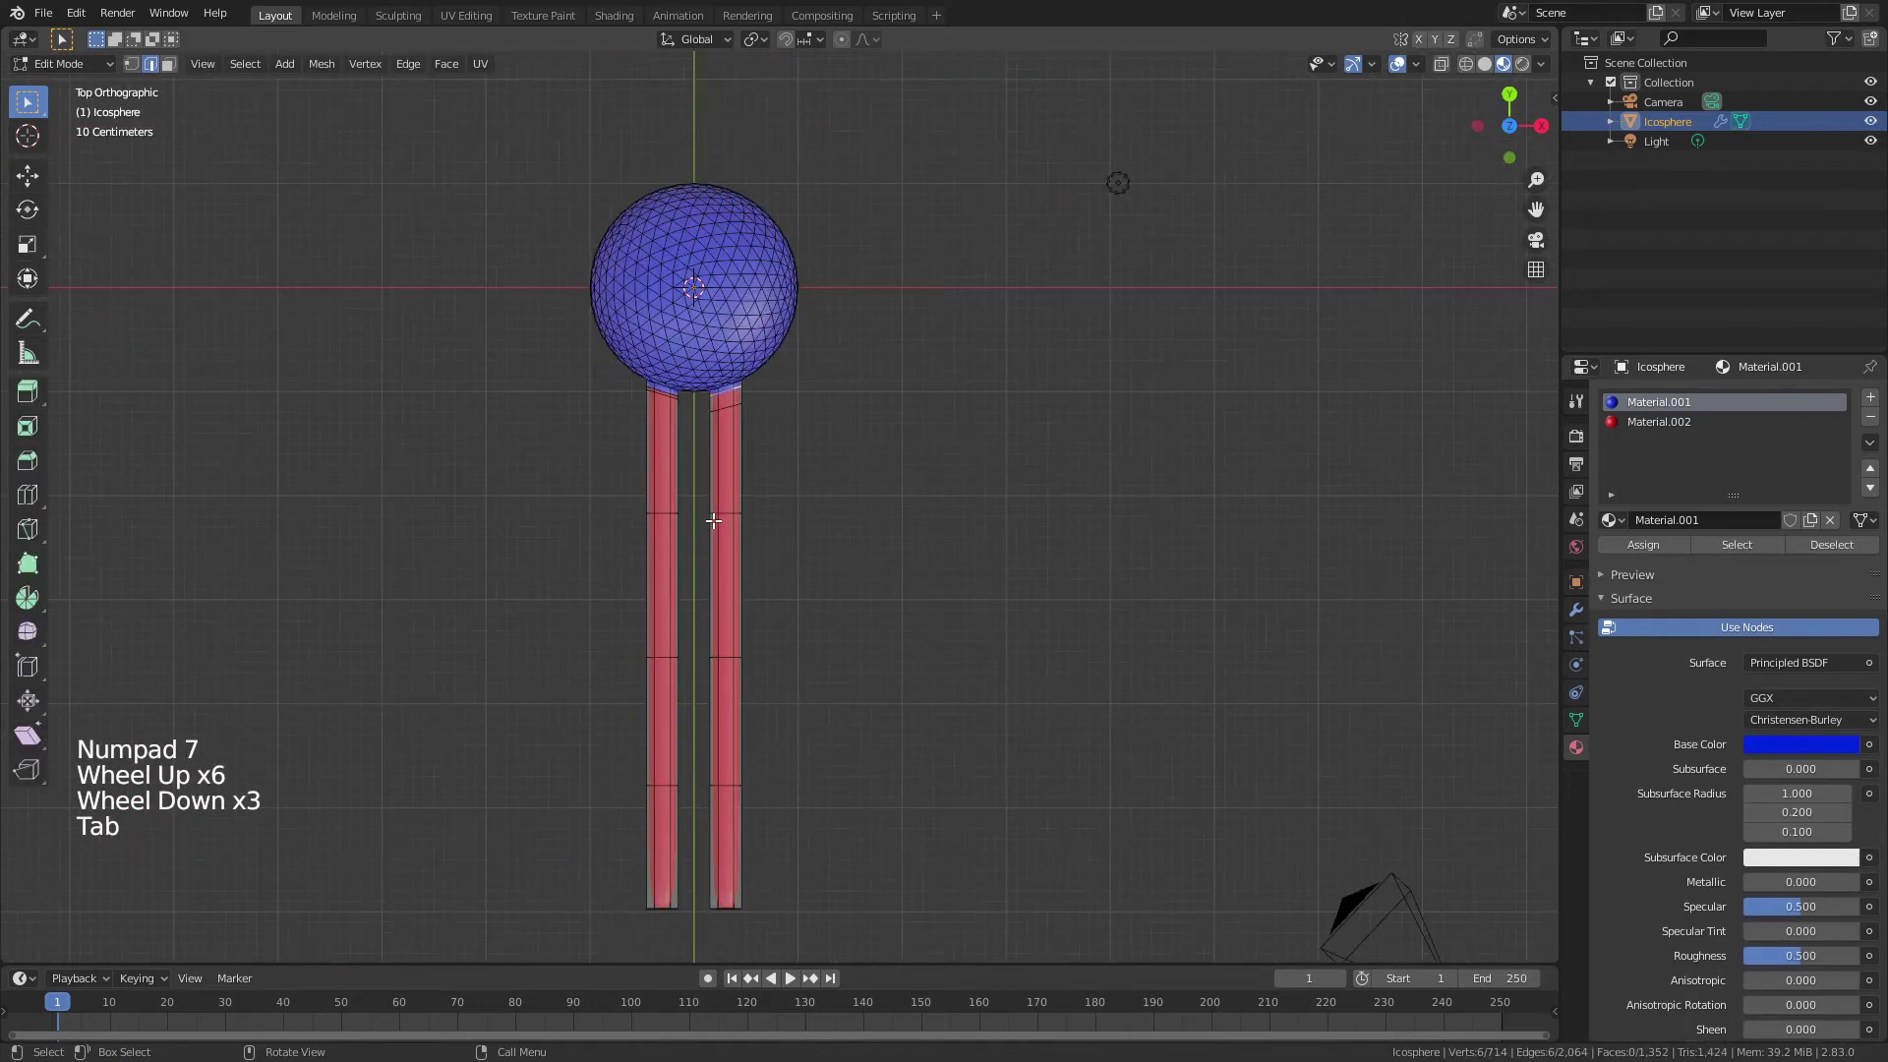
key("z")
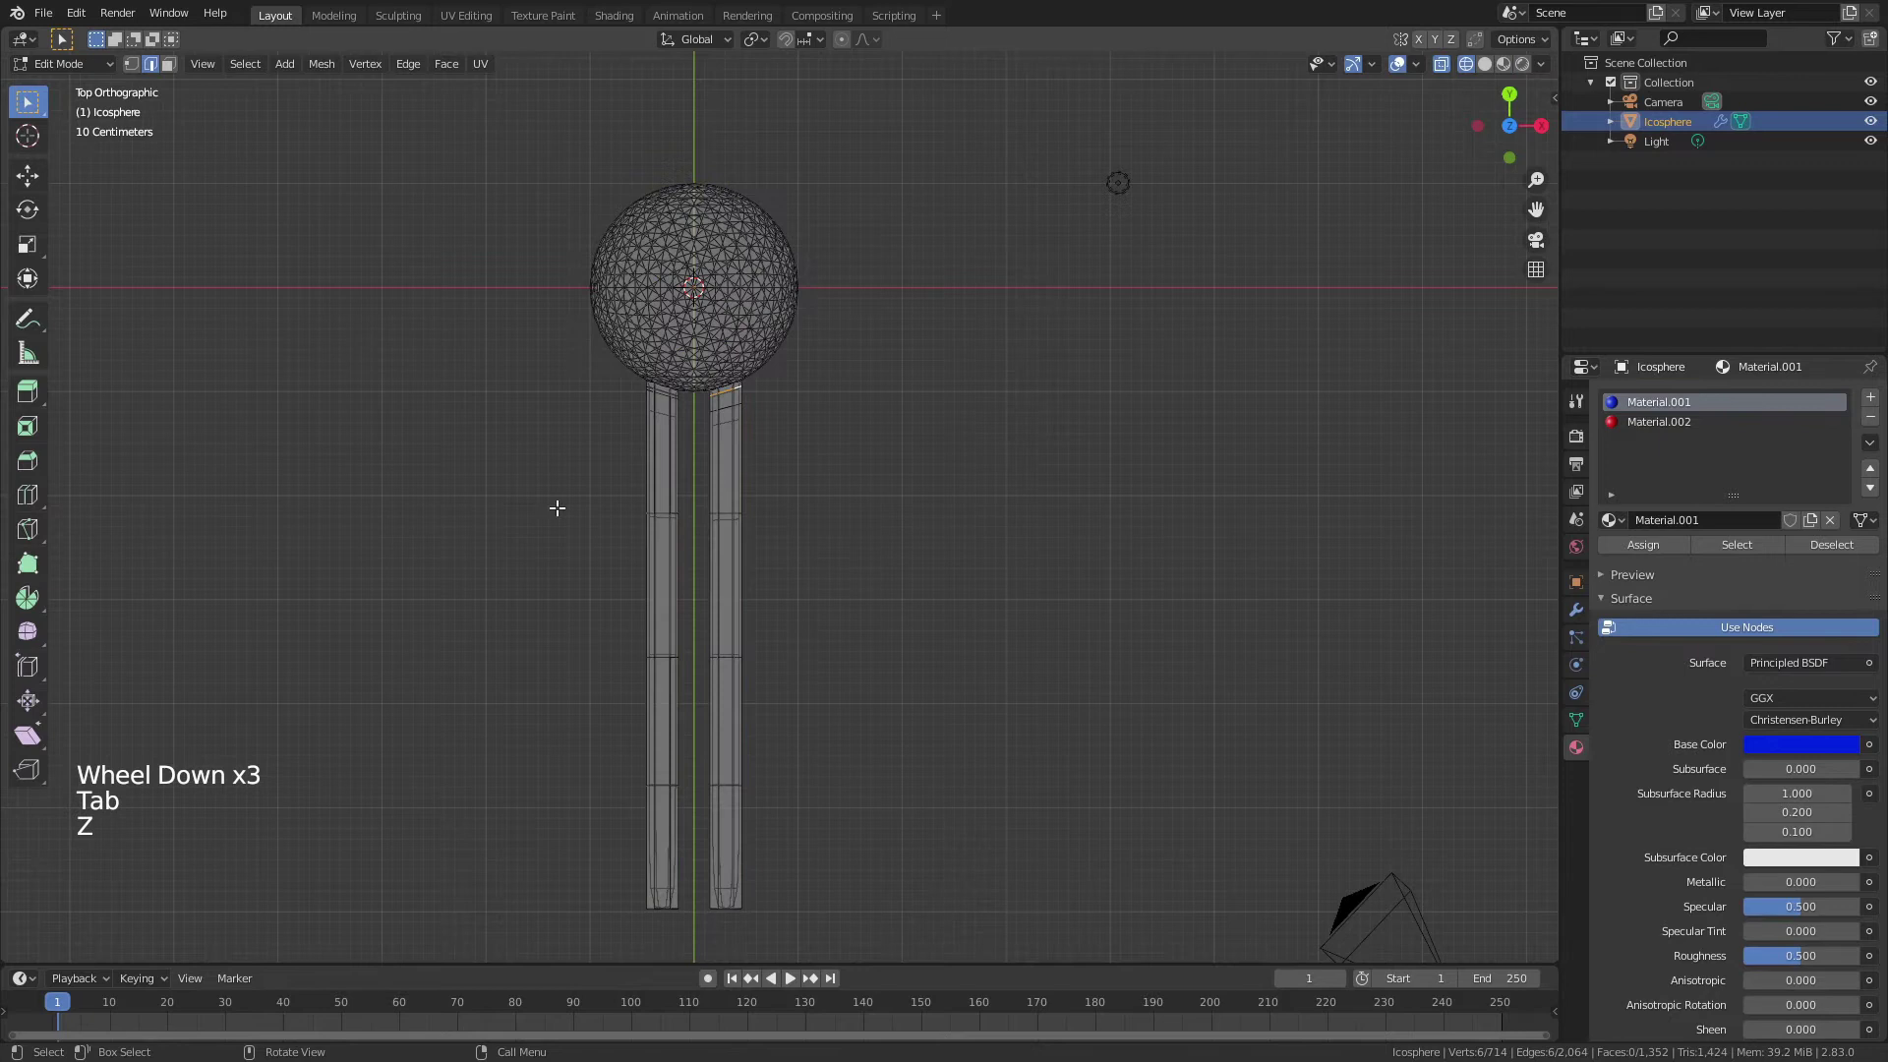
key("1")
Step: Move vertex rings to bend the left tail and kink the right tail
left_click_drag(616, 534, 687, 492)
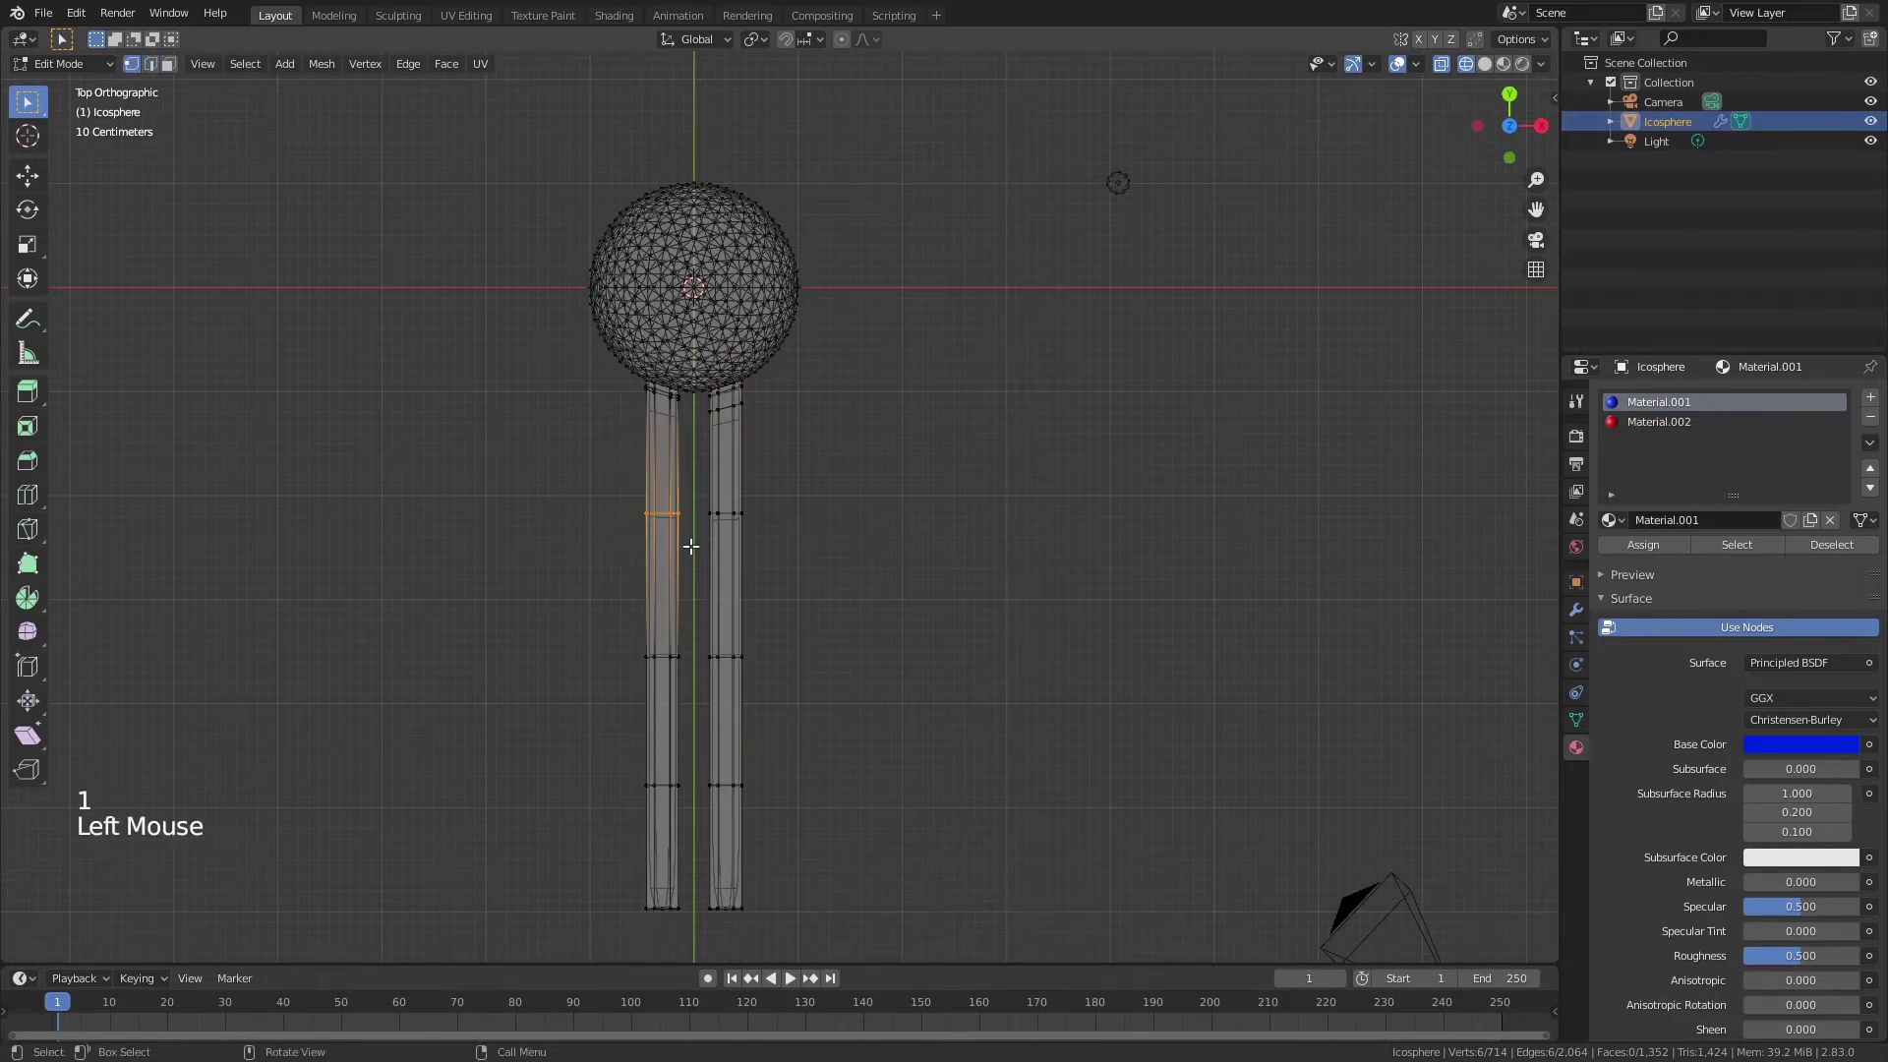
middle_click_drag(691, 547, 783, 453)
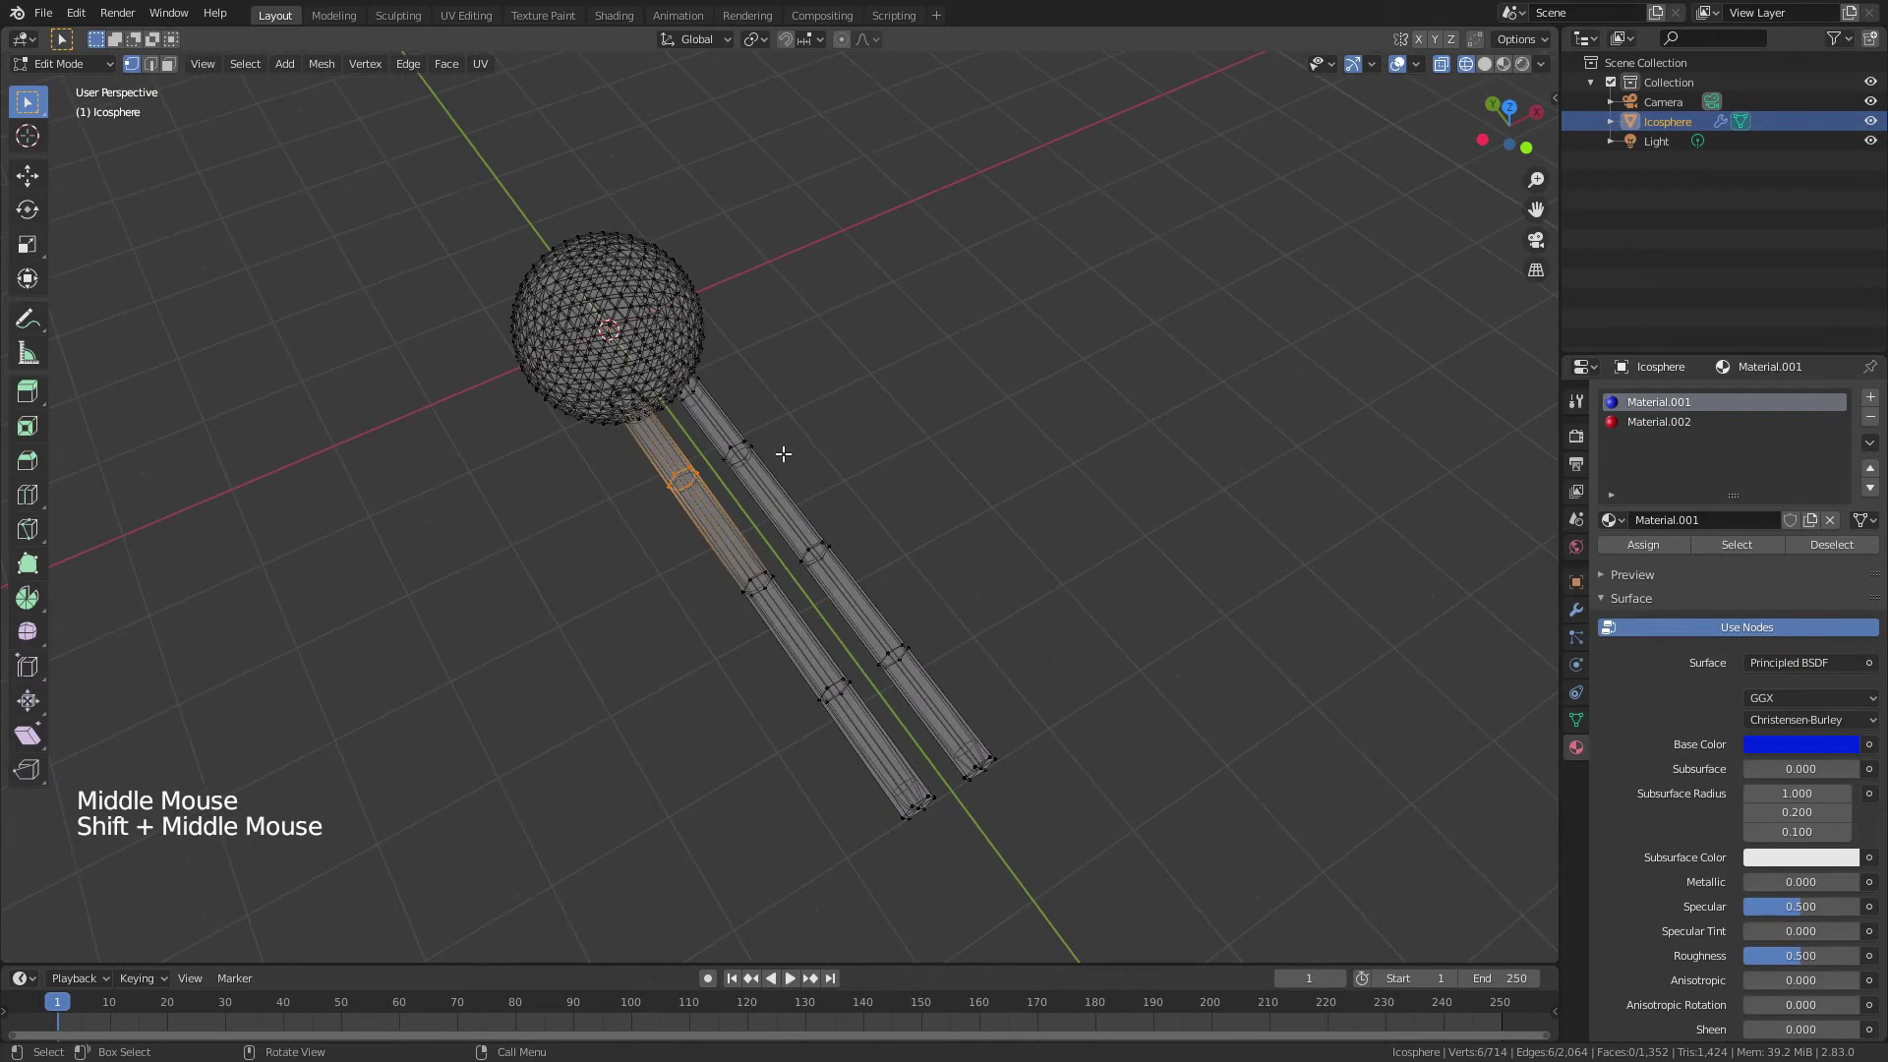
key("g")
left_click(786, 519)
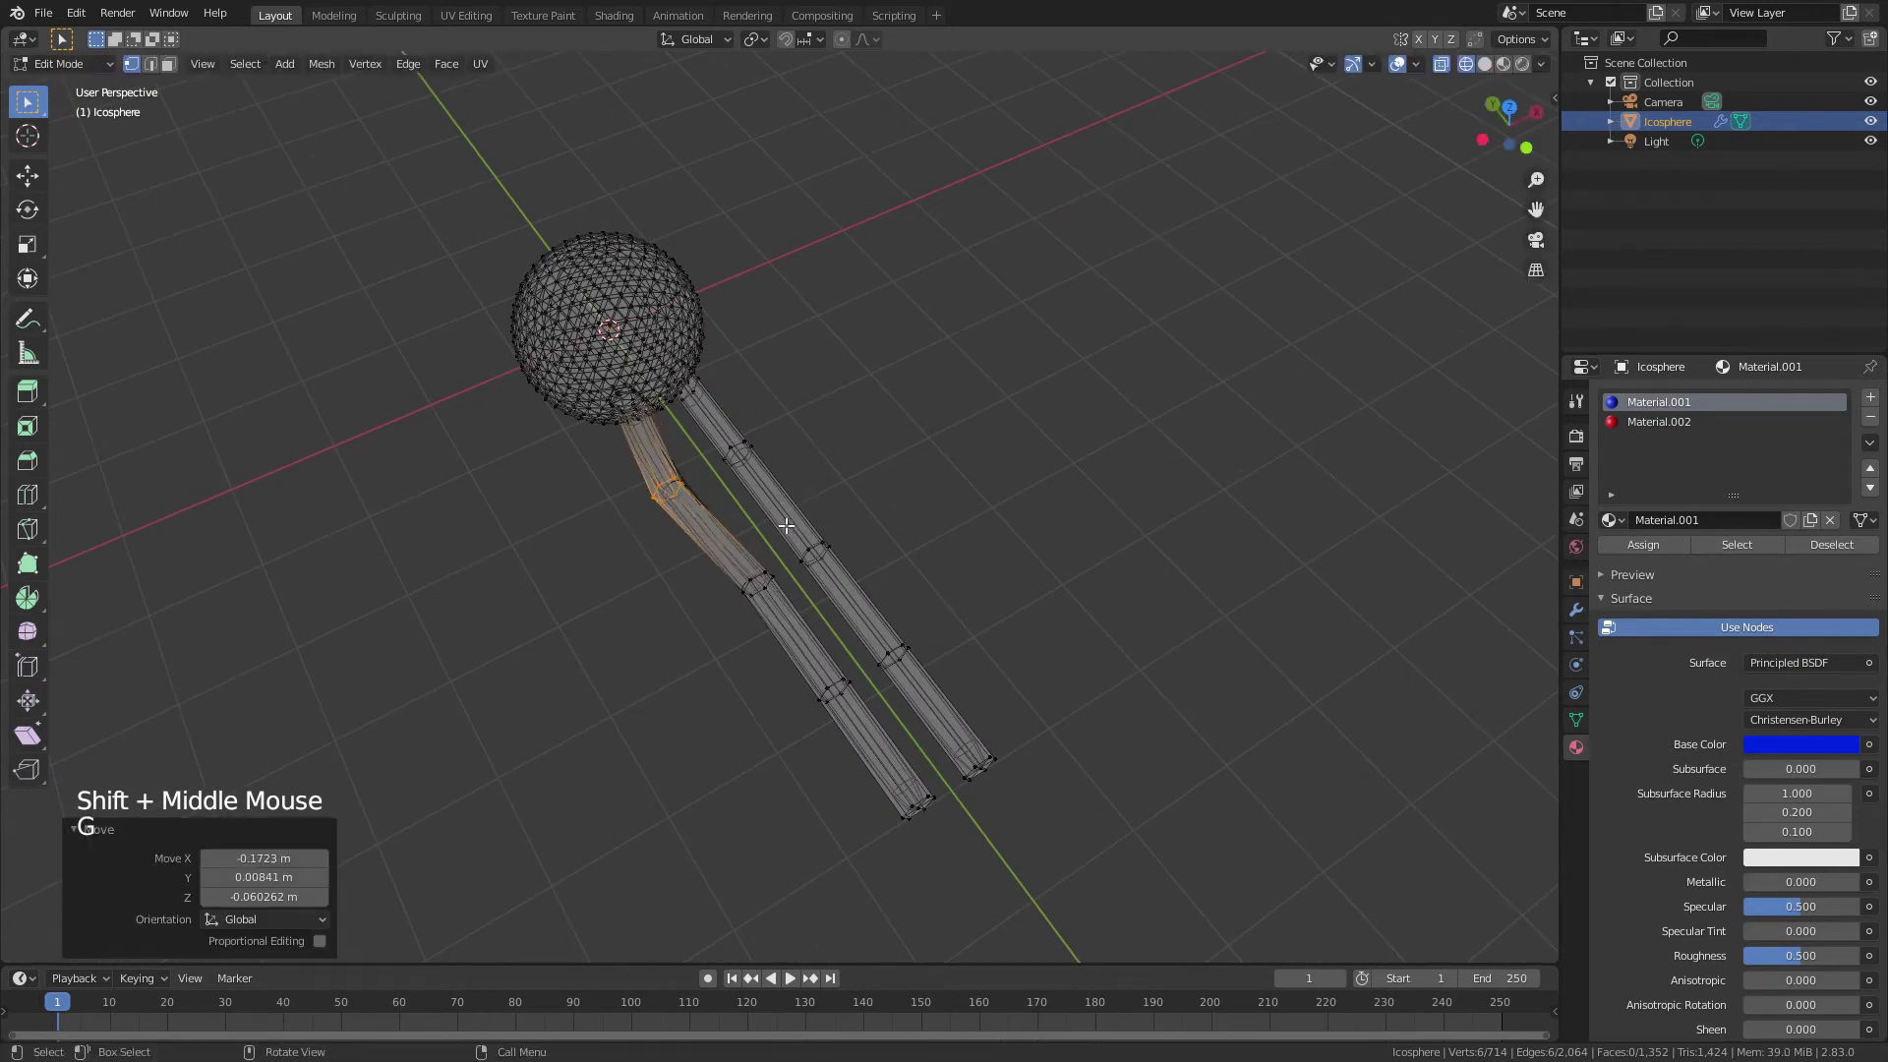
left_click_drag(786, 526, 844, 710)
key("g")
left_click(788, 561)
Step: Shift more left-tail rings and the right tail's end ring into further bends
key("g")
left_click(736, 639)
key("g")
left_click(921, 734)
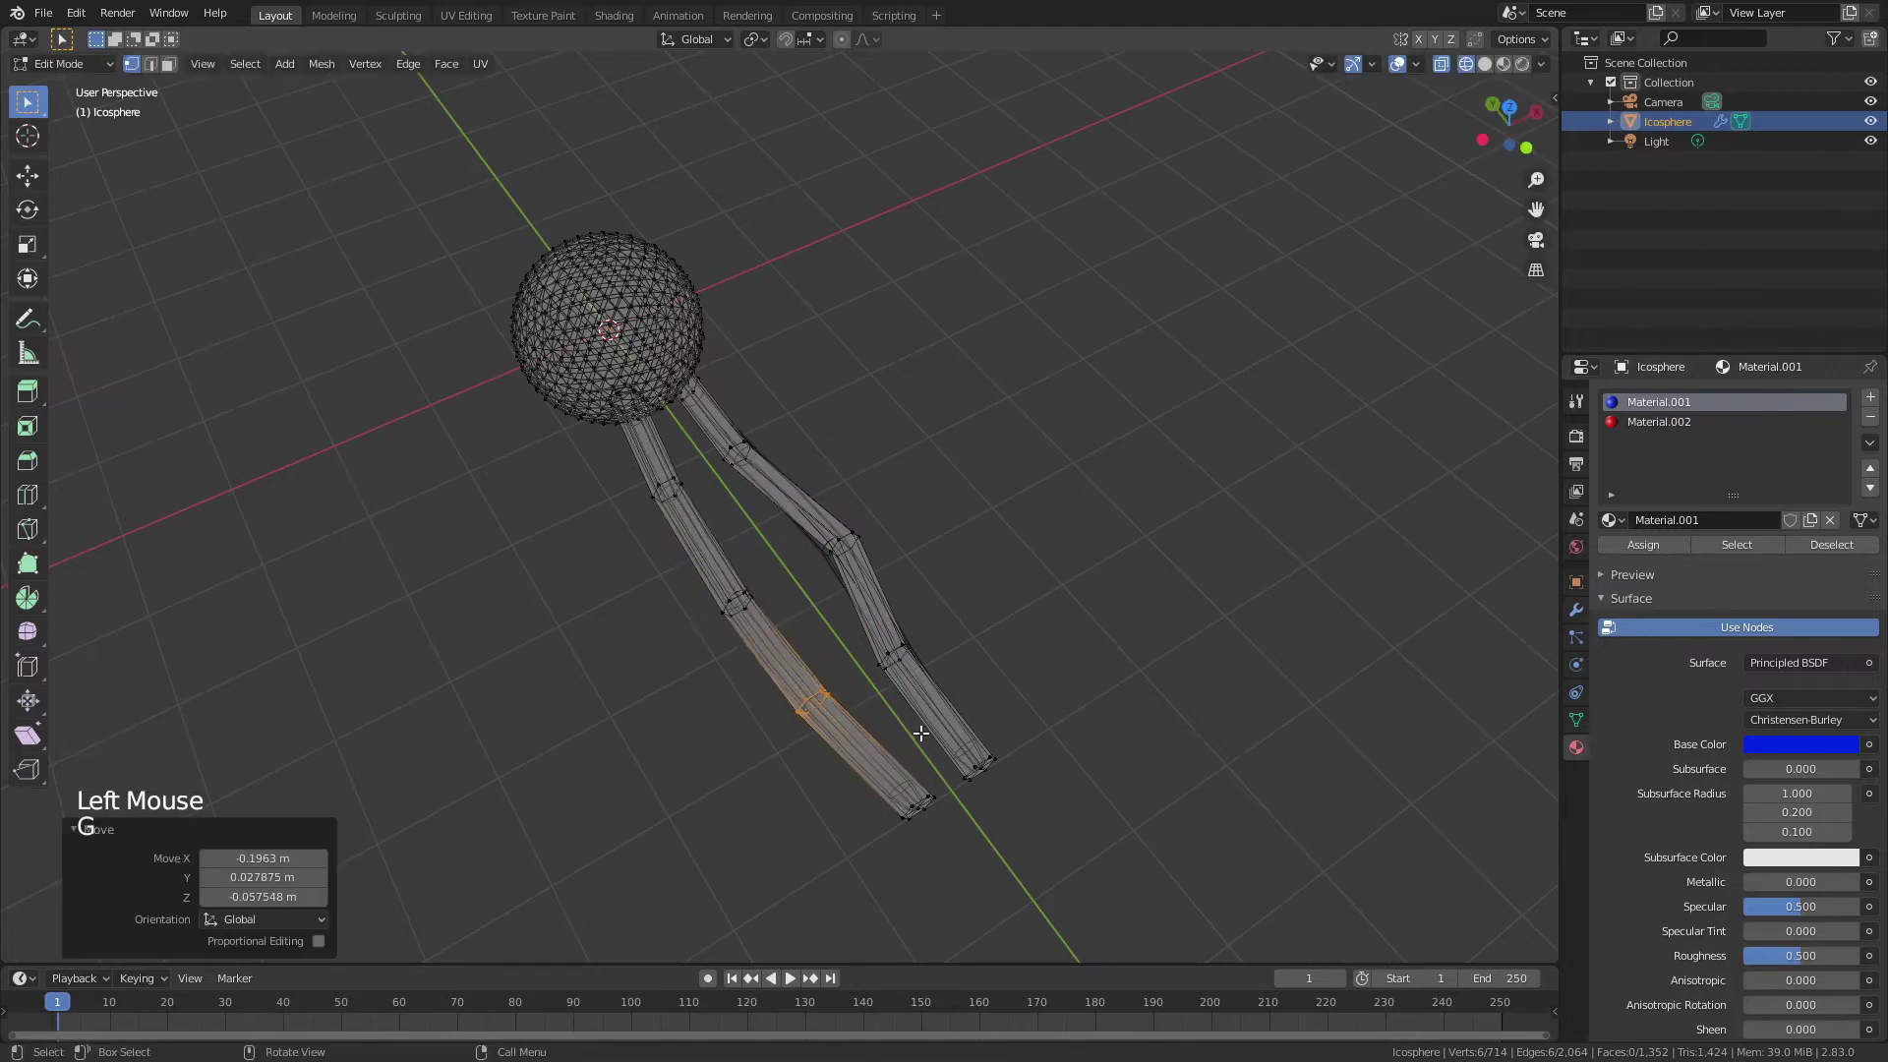
left_click_drag(956, 738, 866, 848)
key("g")
left_click(974, 799)
Step: Reposition the left tail's end, then move it again restricted to the vertical axis
key("g")
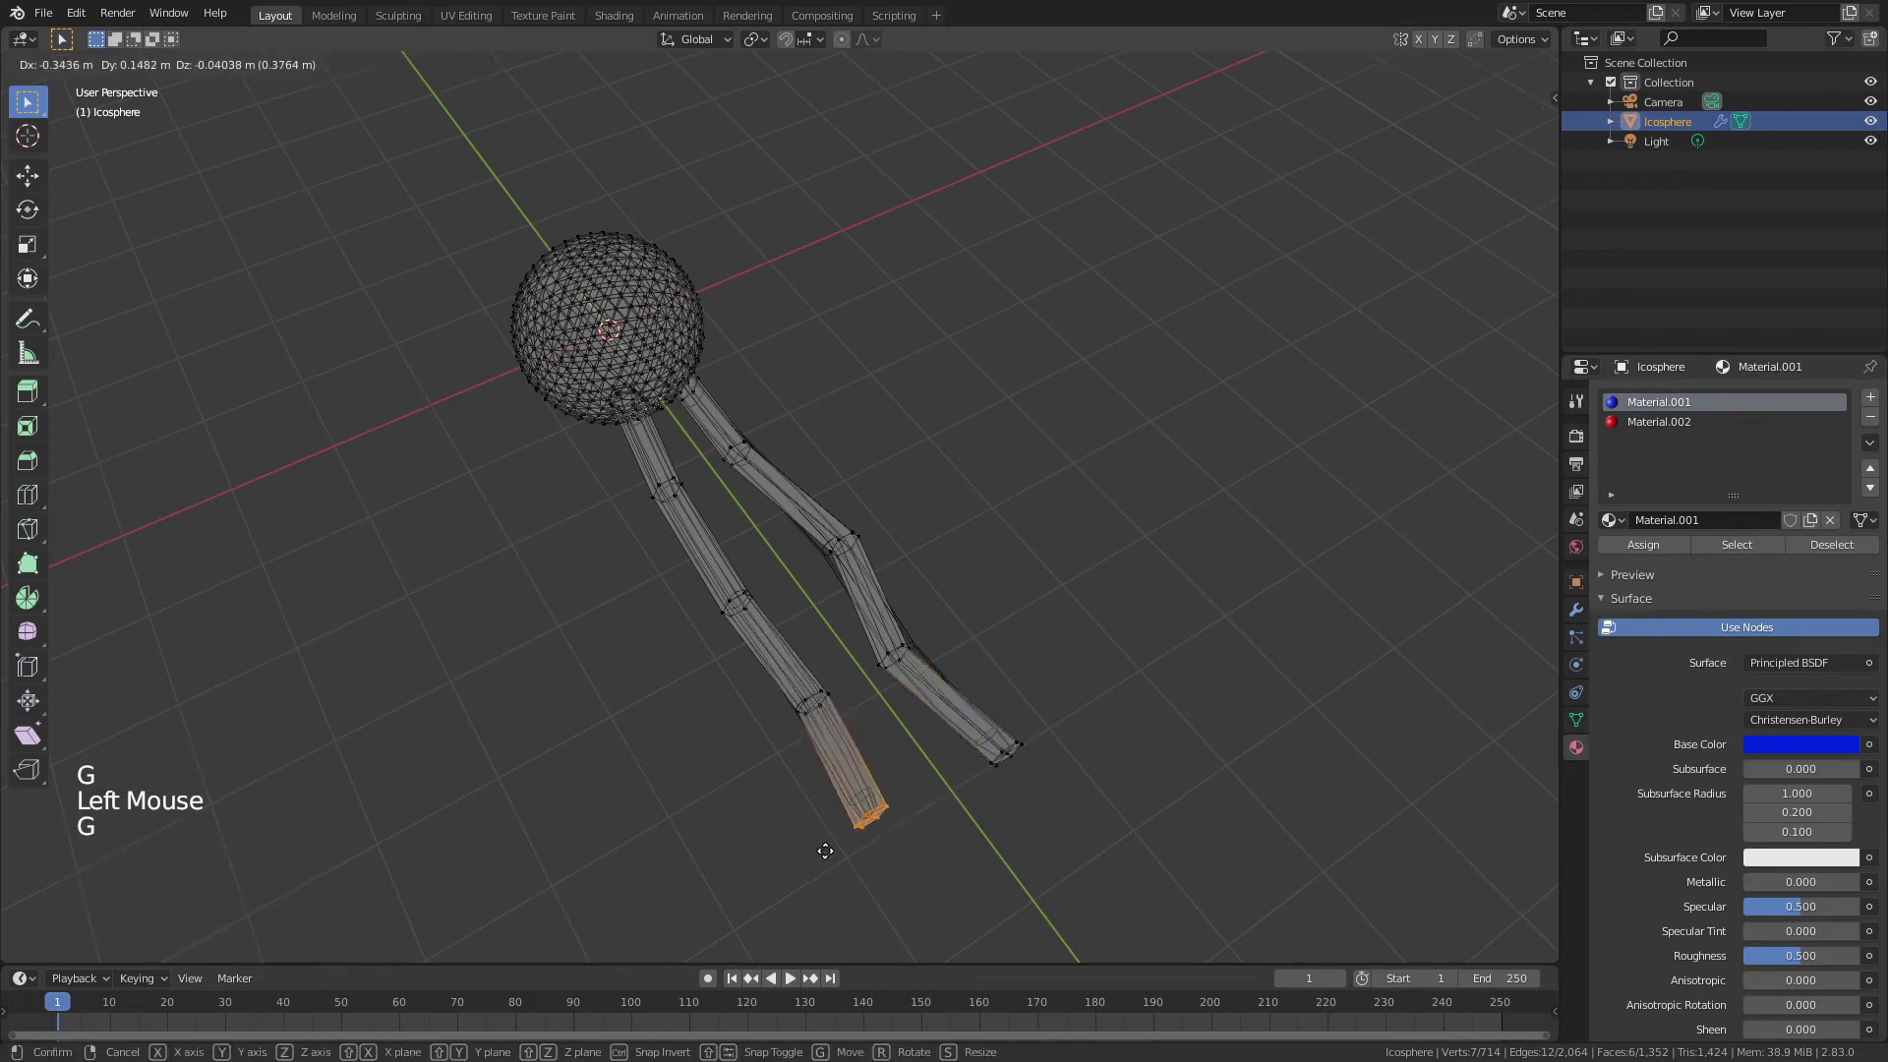
left_click(826, 862)
middle_click_drag(826, 863, 898, 653)
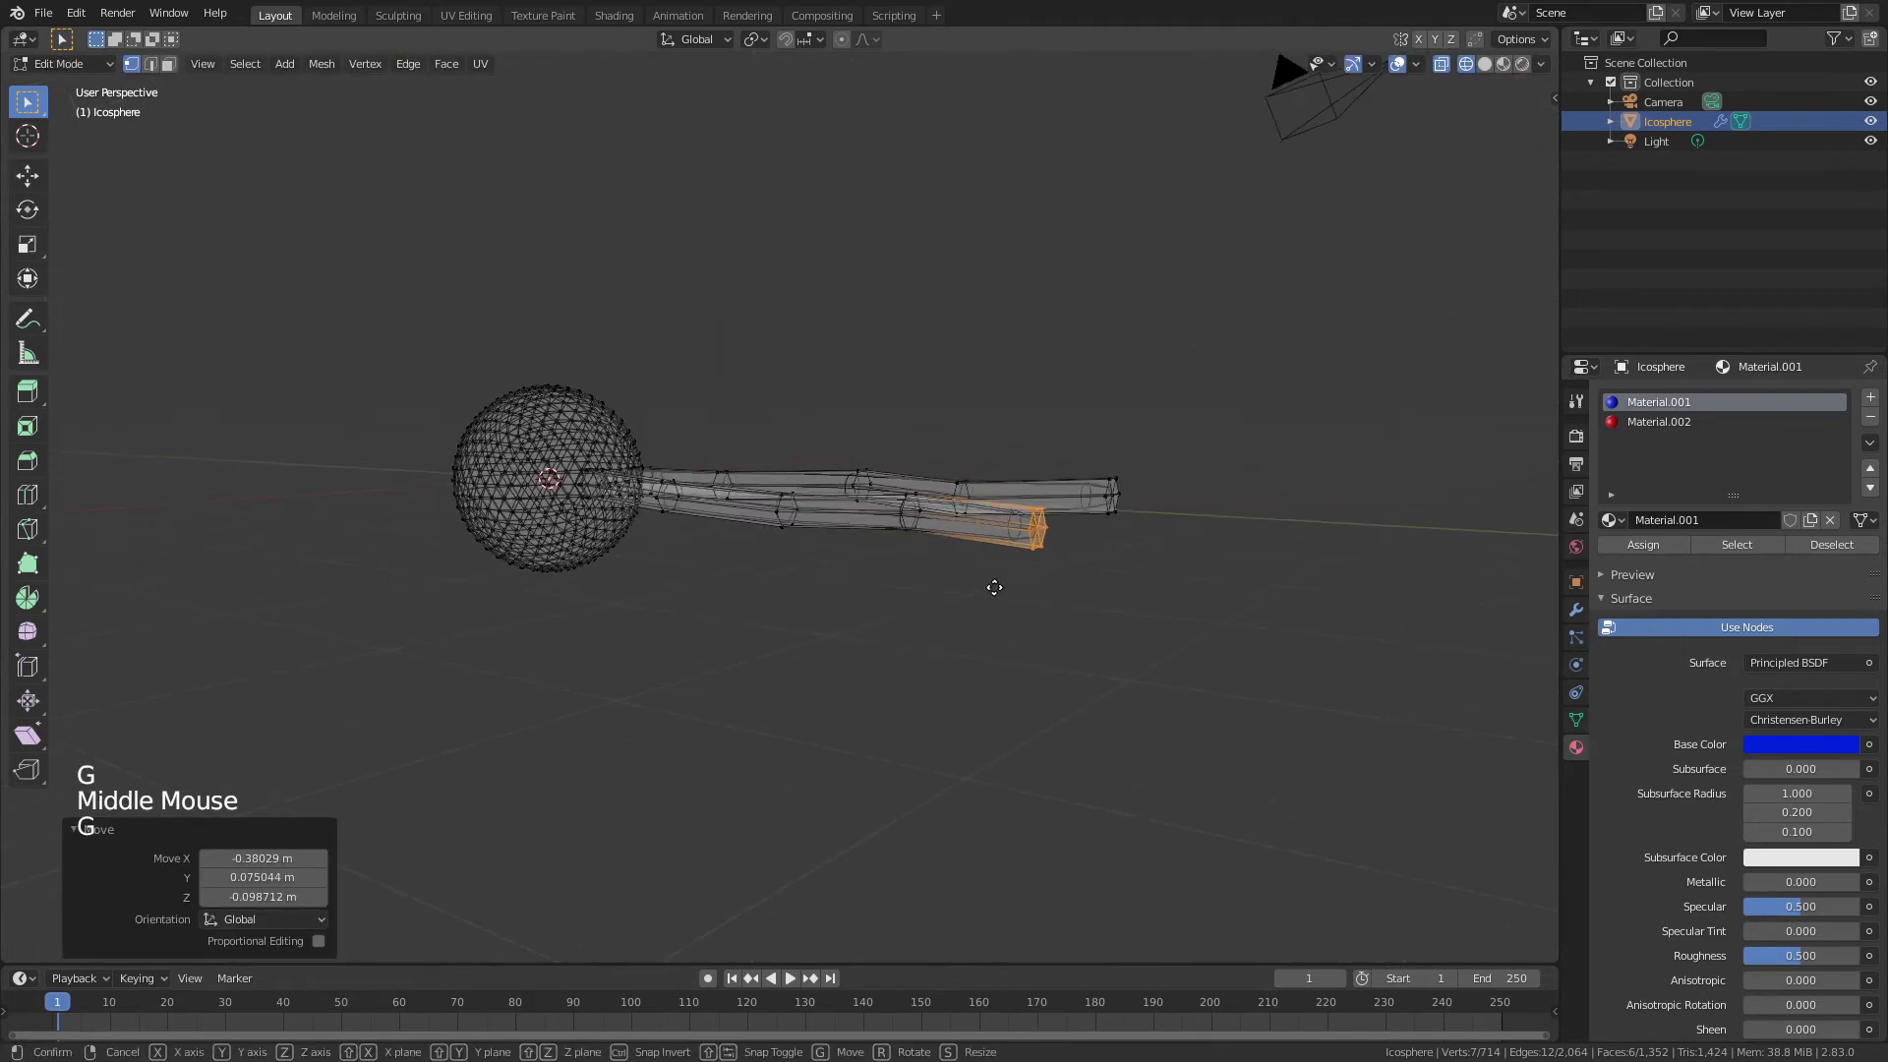
key("g")
middle_click(996, 619)
Step: Confirm the left tail end's height and return to Object Mode
left_click(1003, 600)
key("Tab")
middle_click_drag(1004, 600, 941, 578)
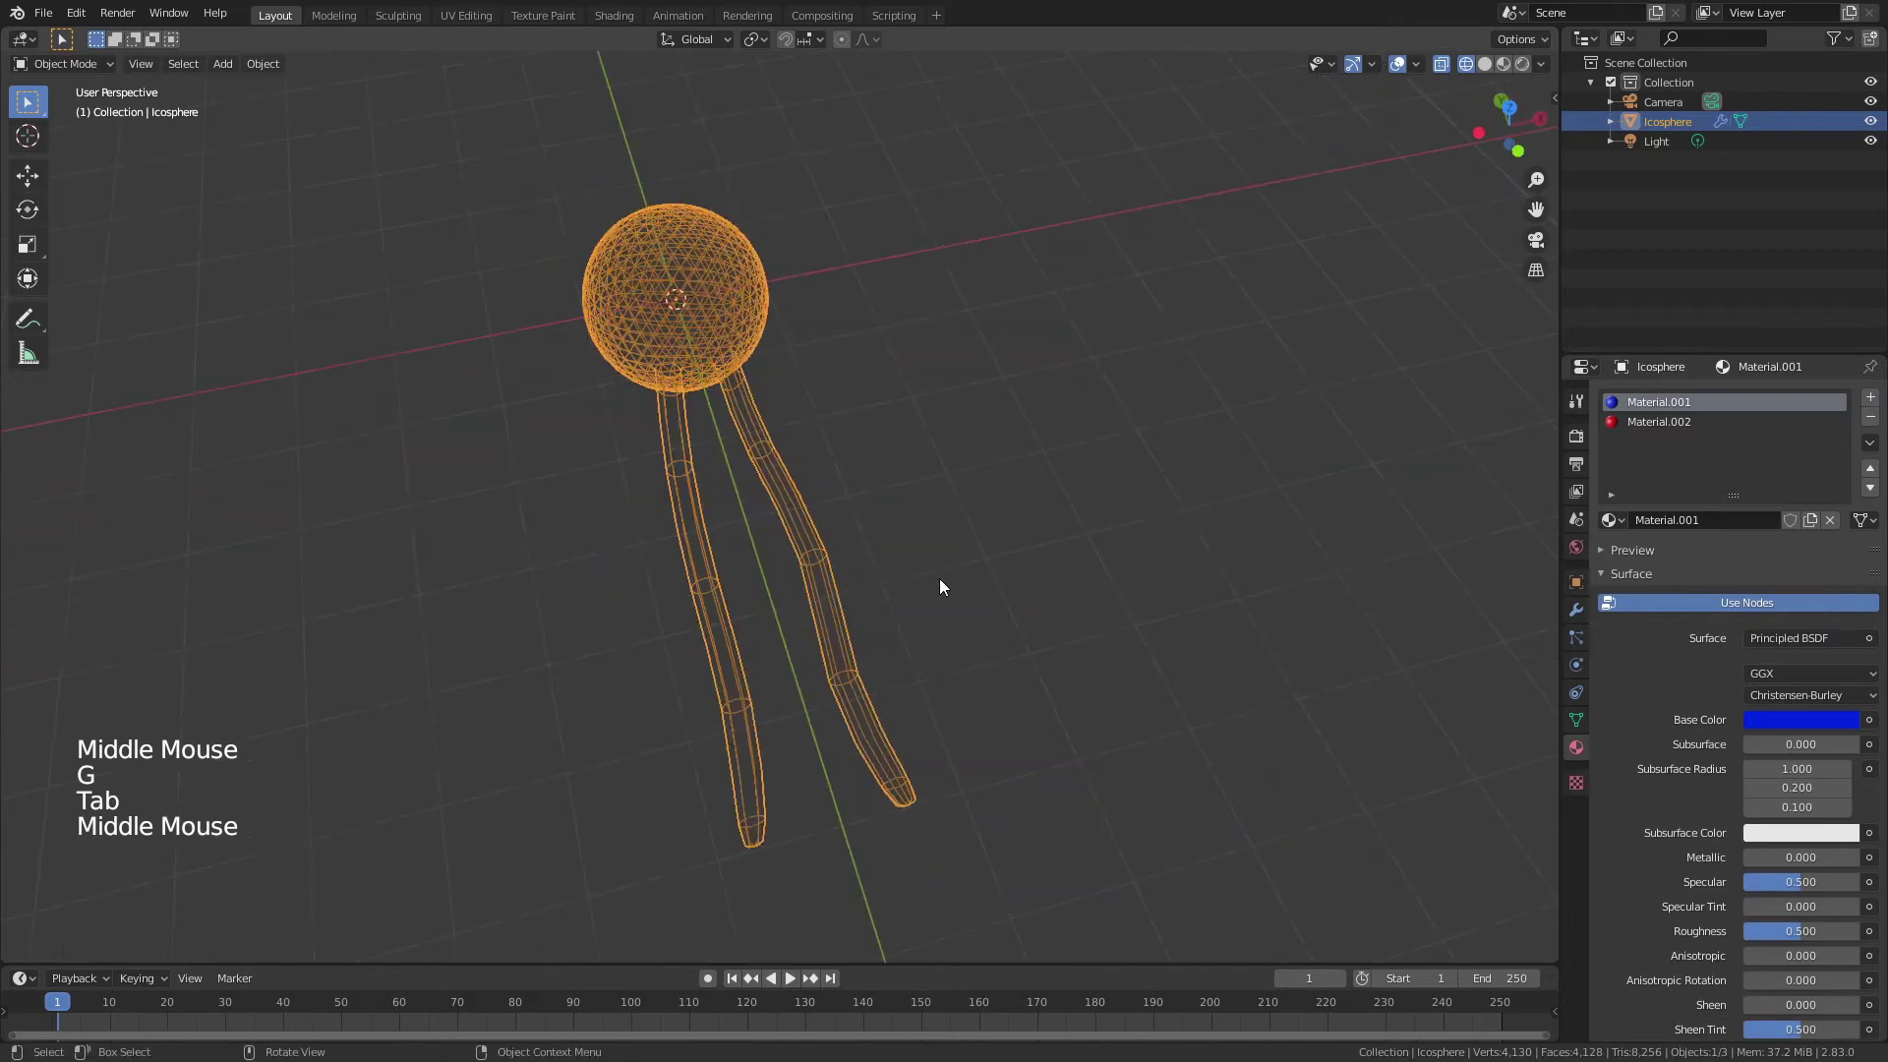
scroll(858, 528, "down", 3)
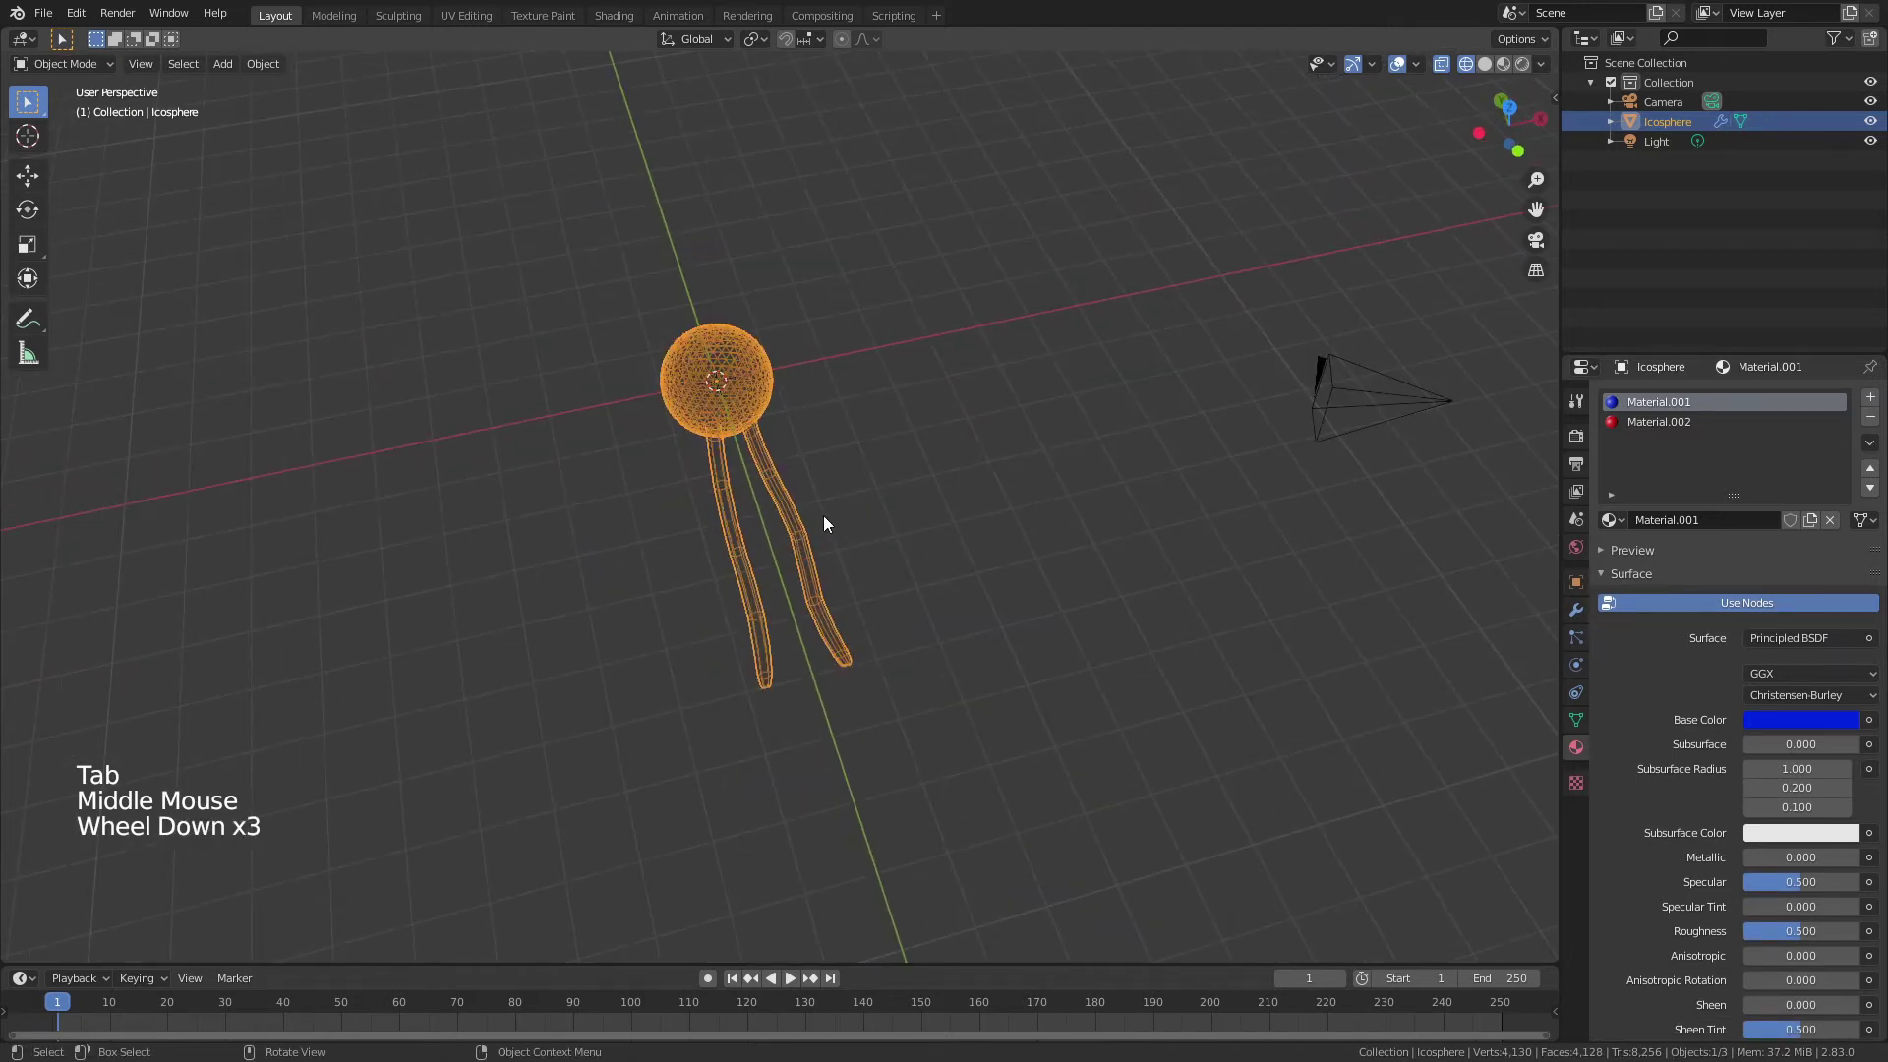
Step: Rename the Icosphere object to 'Phospholipid' in the Outliner
left_click(1672, 139)
left_click(1670, 122)
double_click(1670, 122)
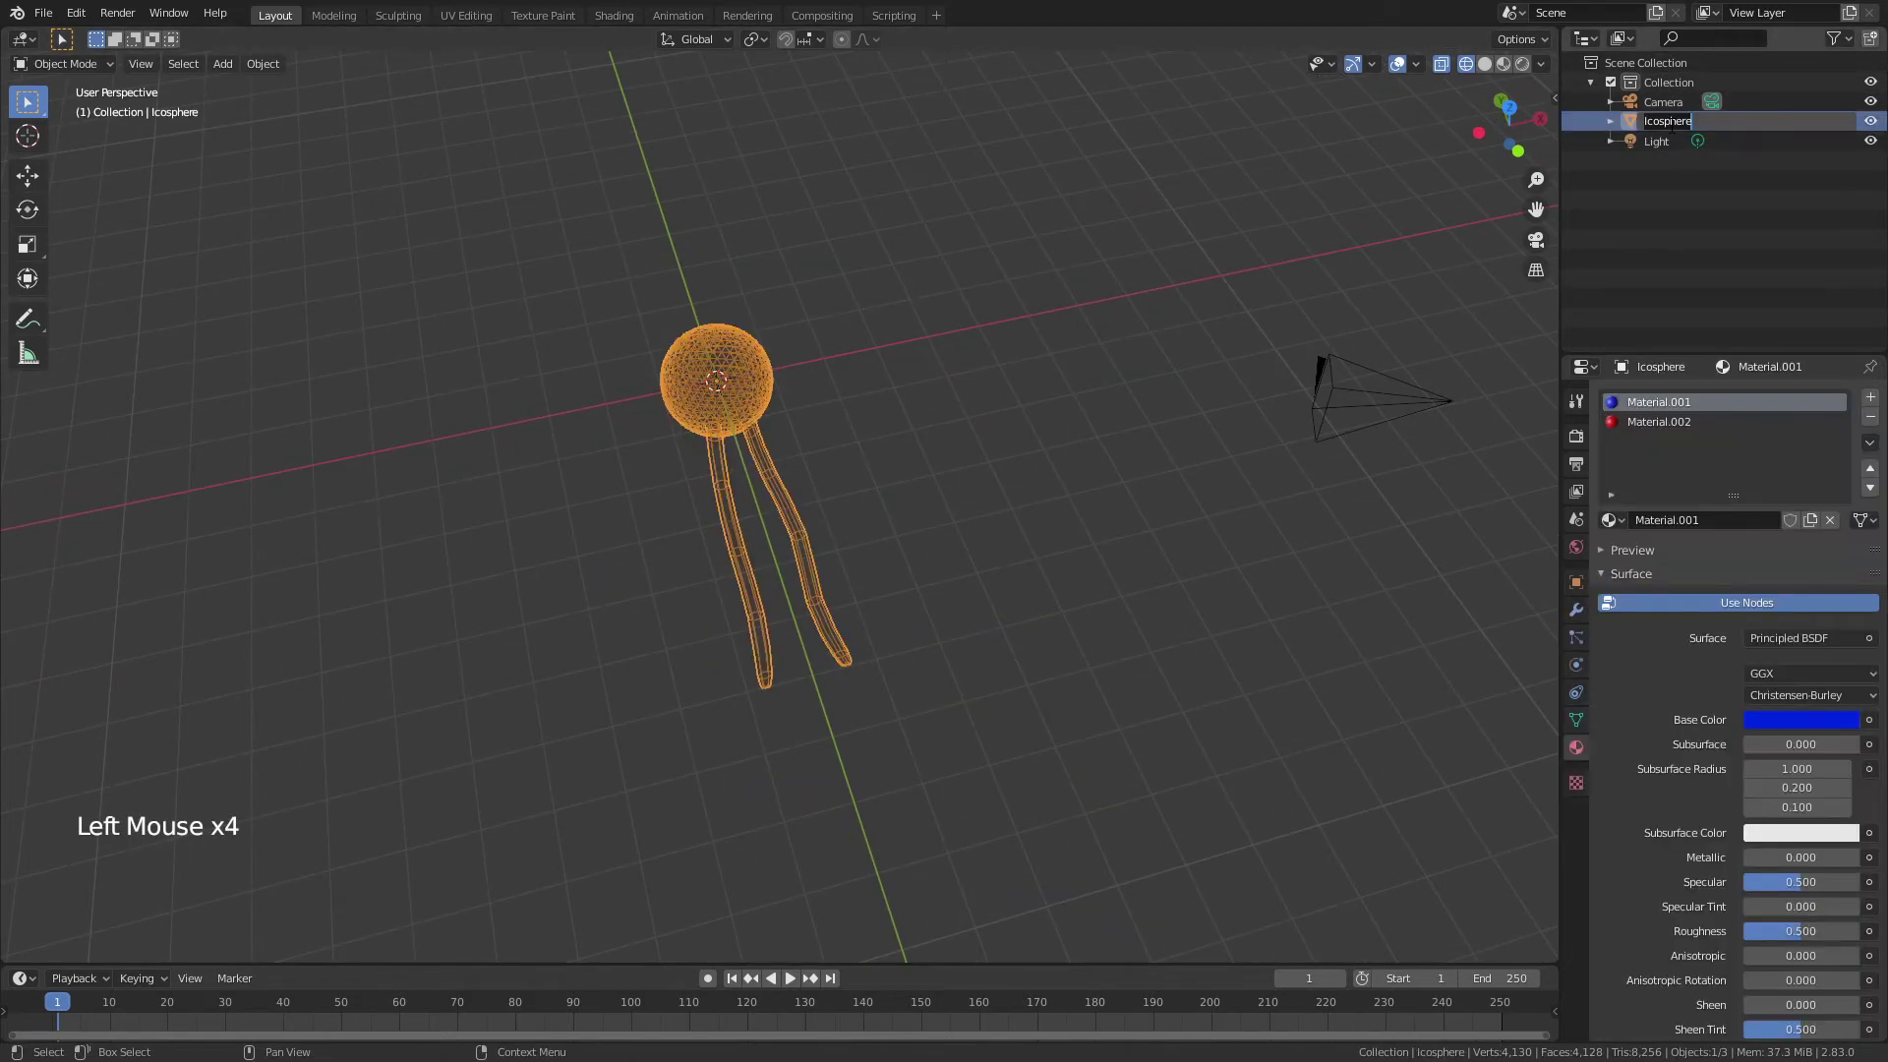
type("Phospholipid")
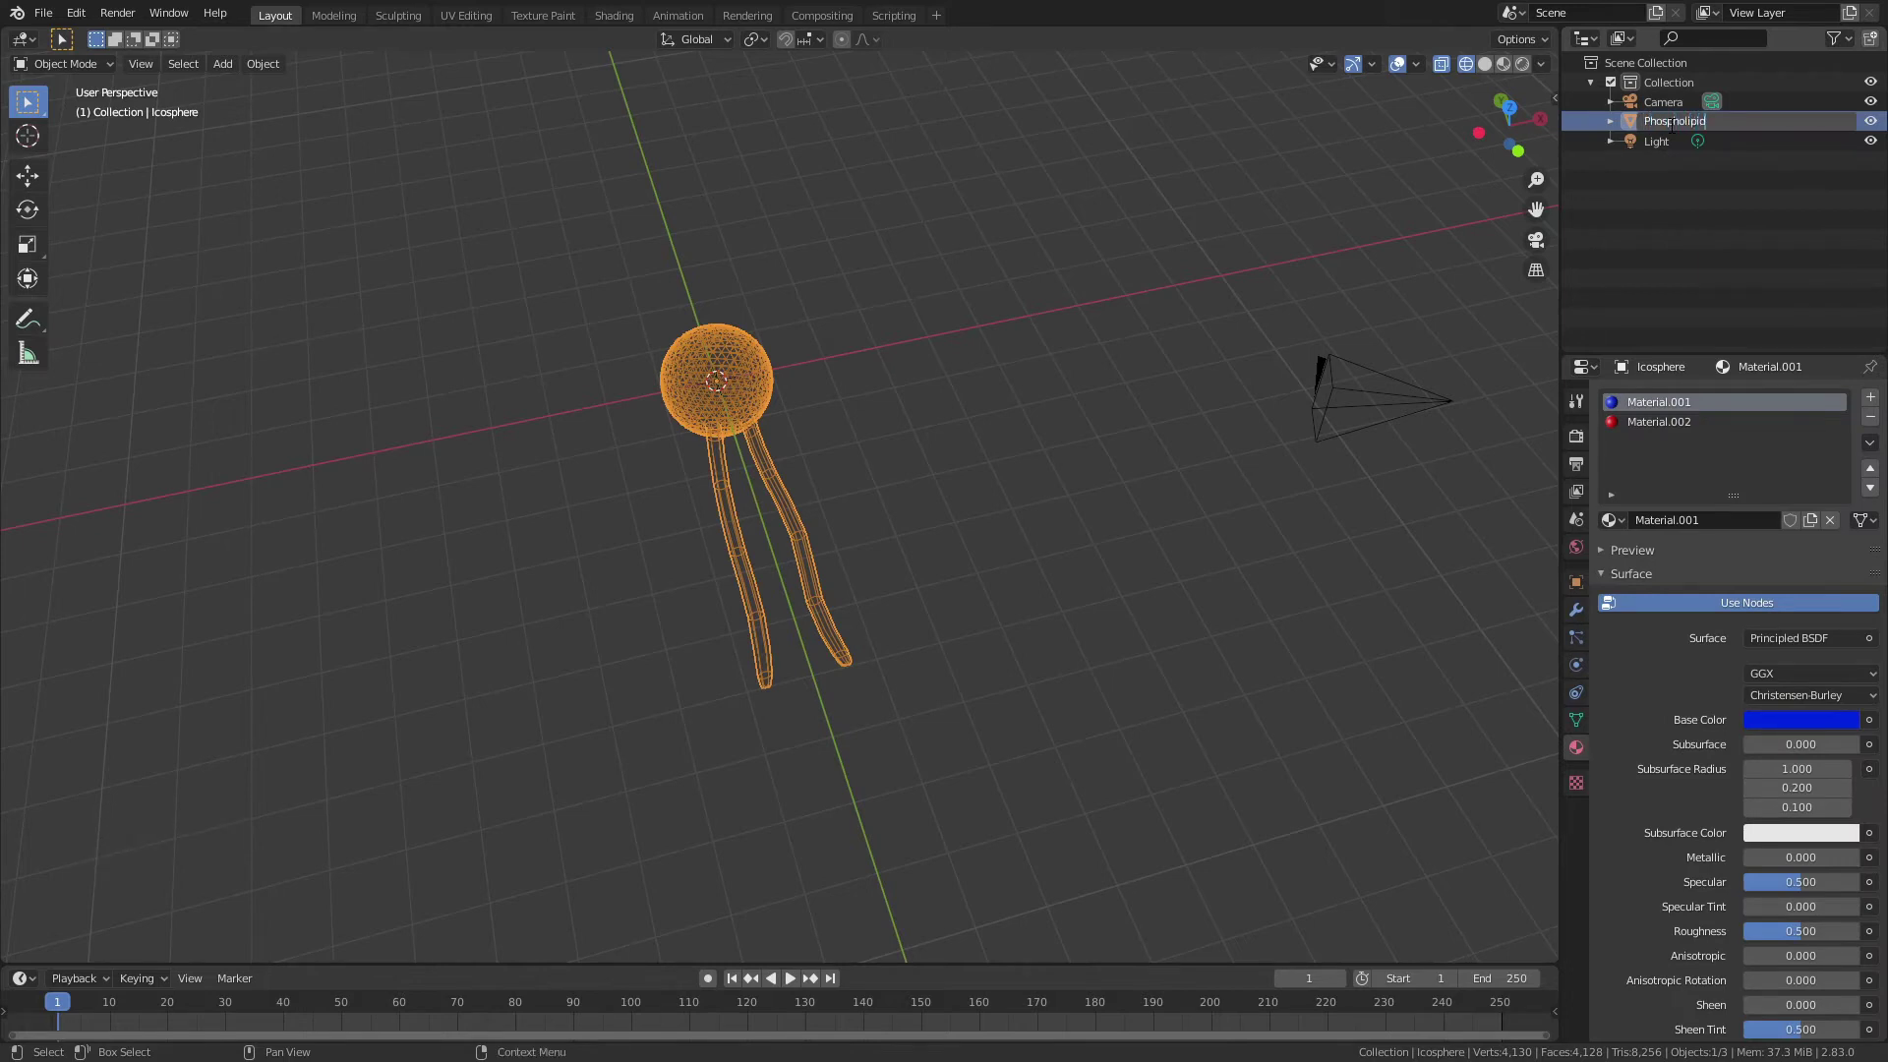
key("Return")
Step: Switch to top view and pan to recentre the molecule
key("KP_7")
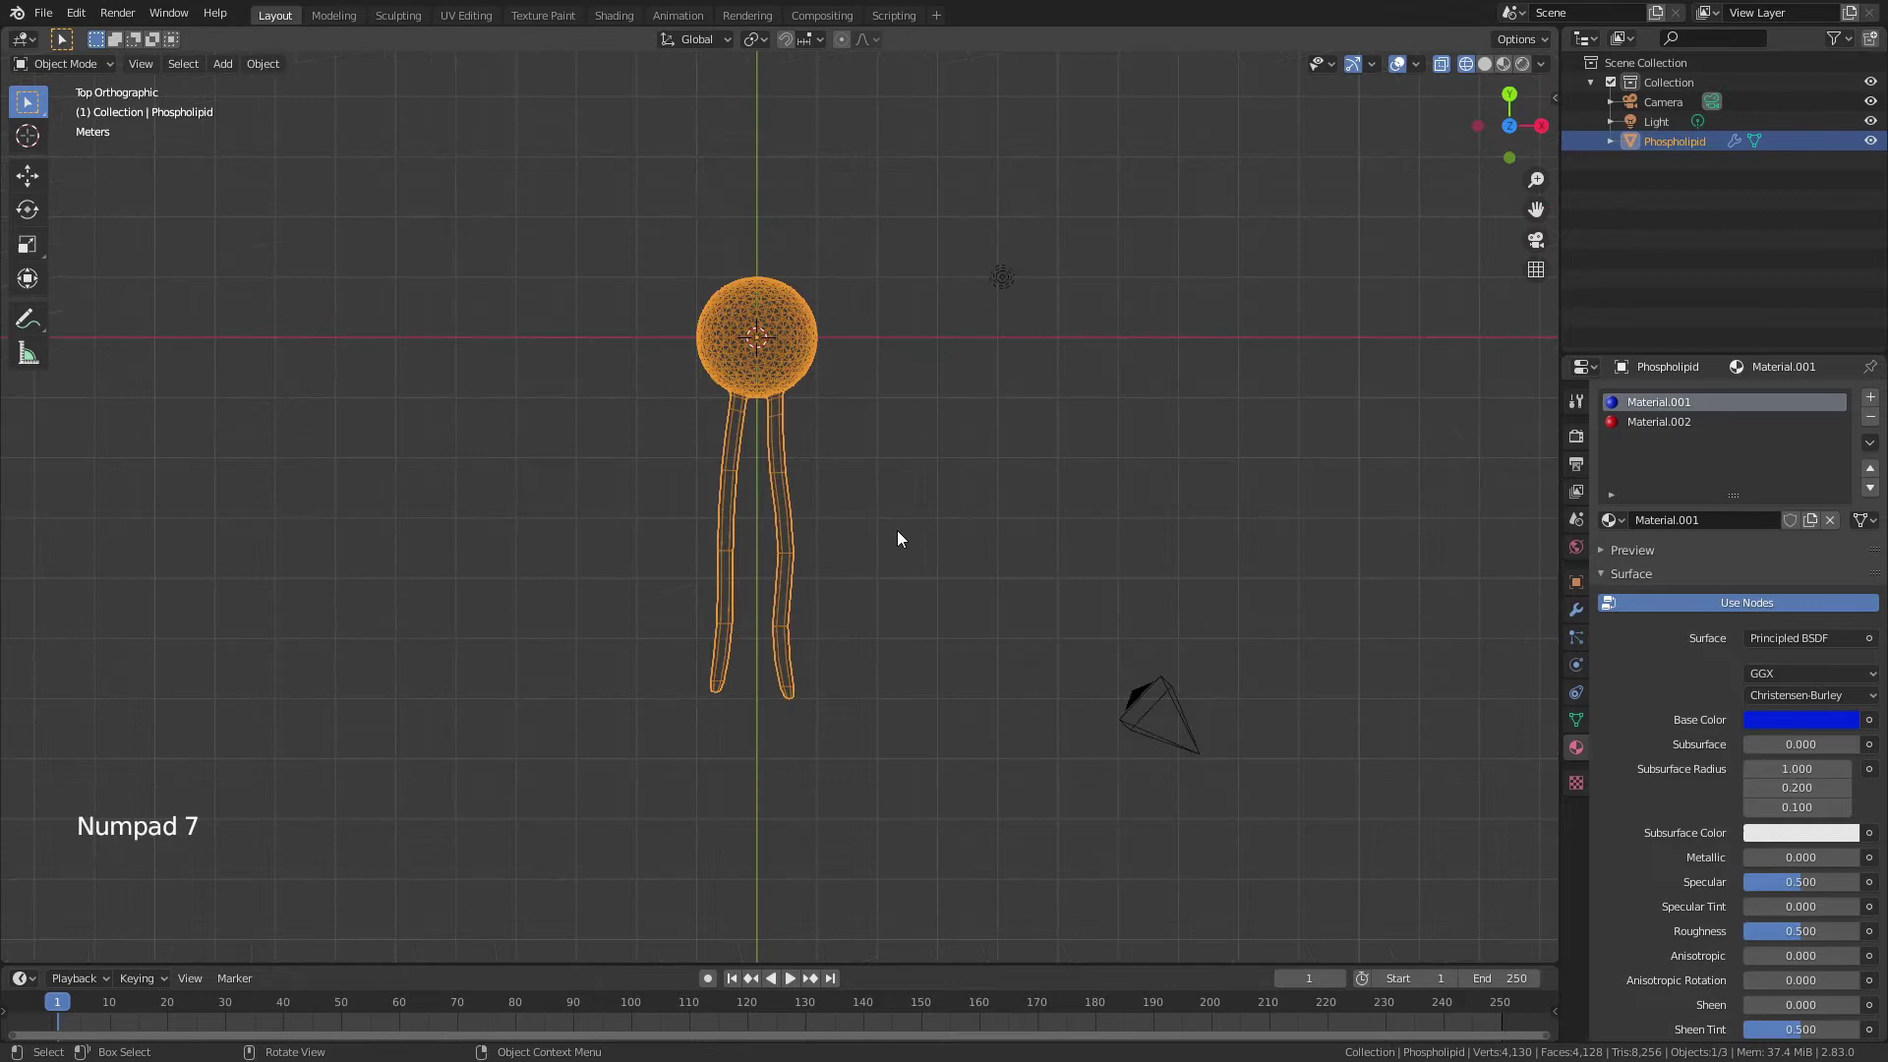
scroll(898, 538, "down", 2)
middle_click_drag(895, 536, 887, 429, "shift")
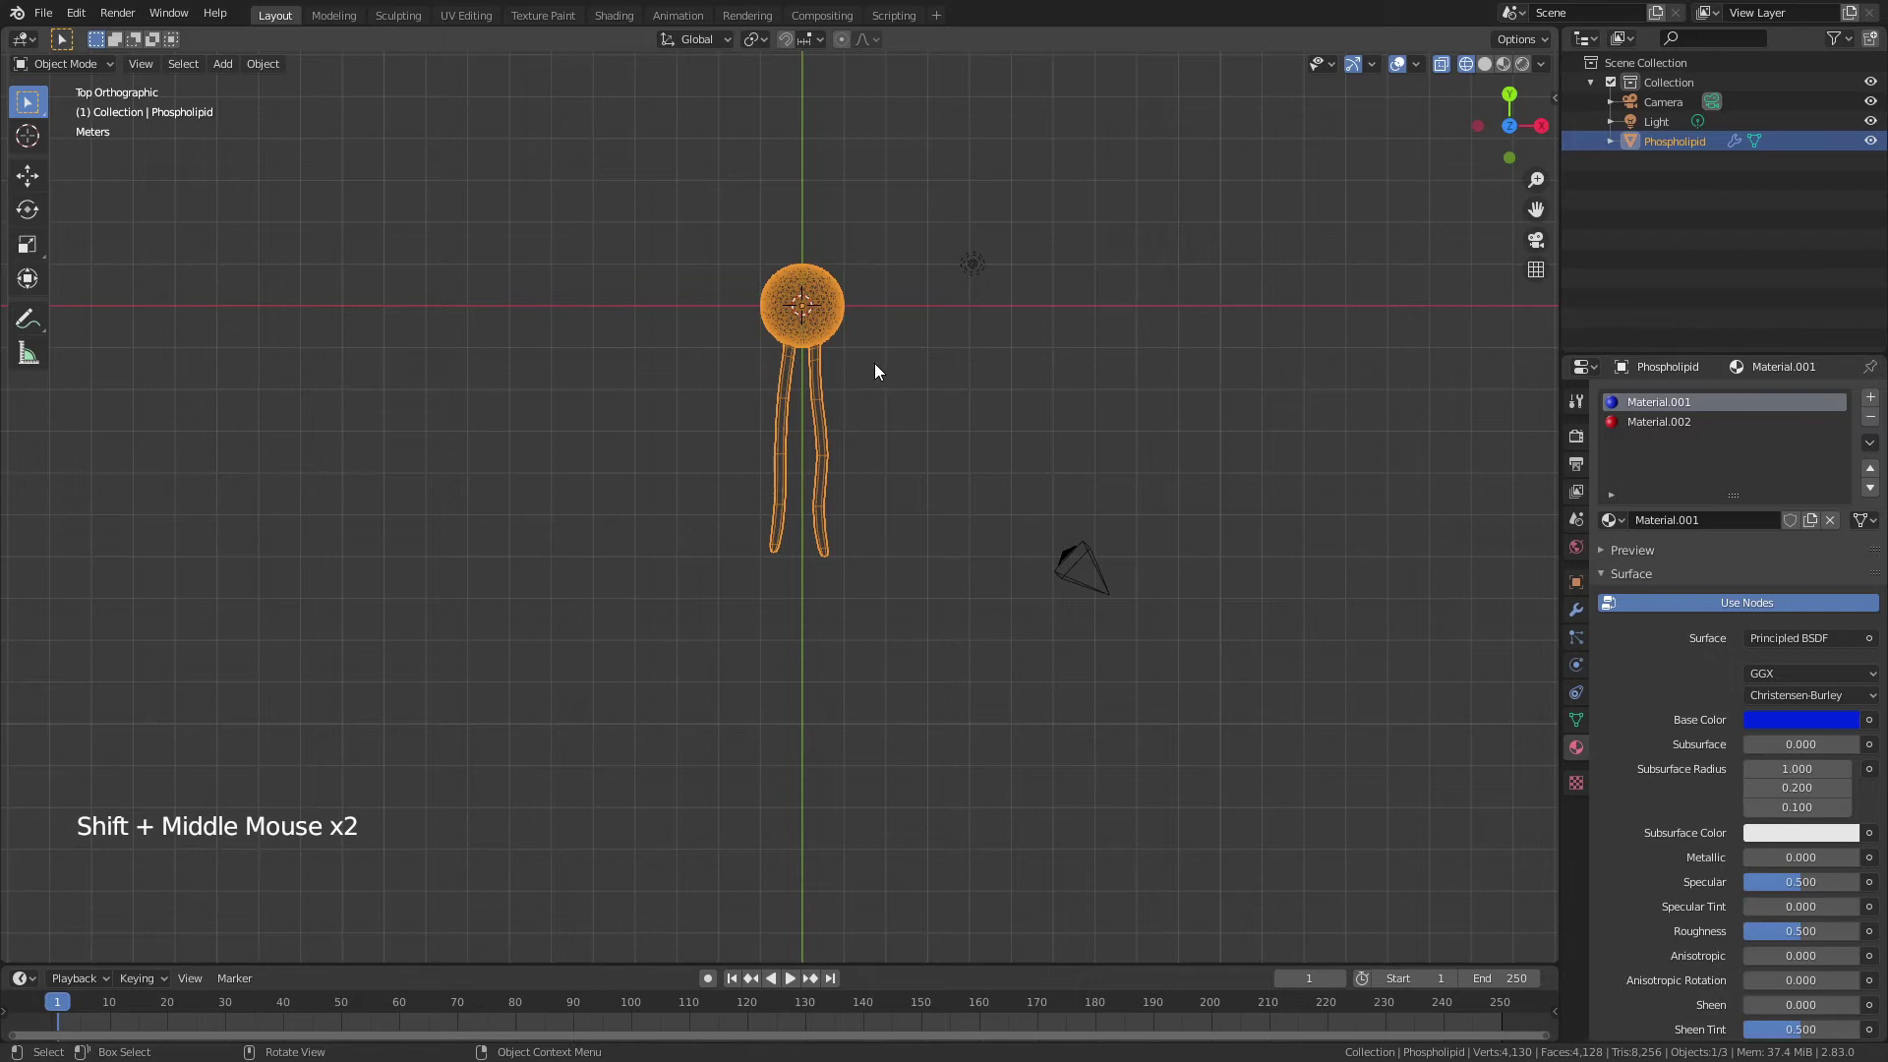
Step: Duplicate the whole phospholipid mesh, flip the copy 180° about X and move it below
key("Tab")
key("a")
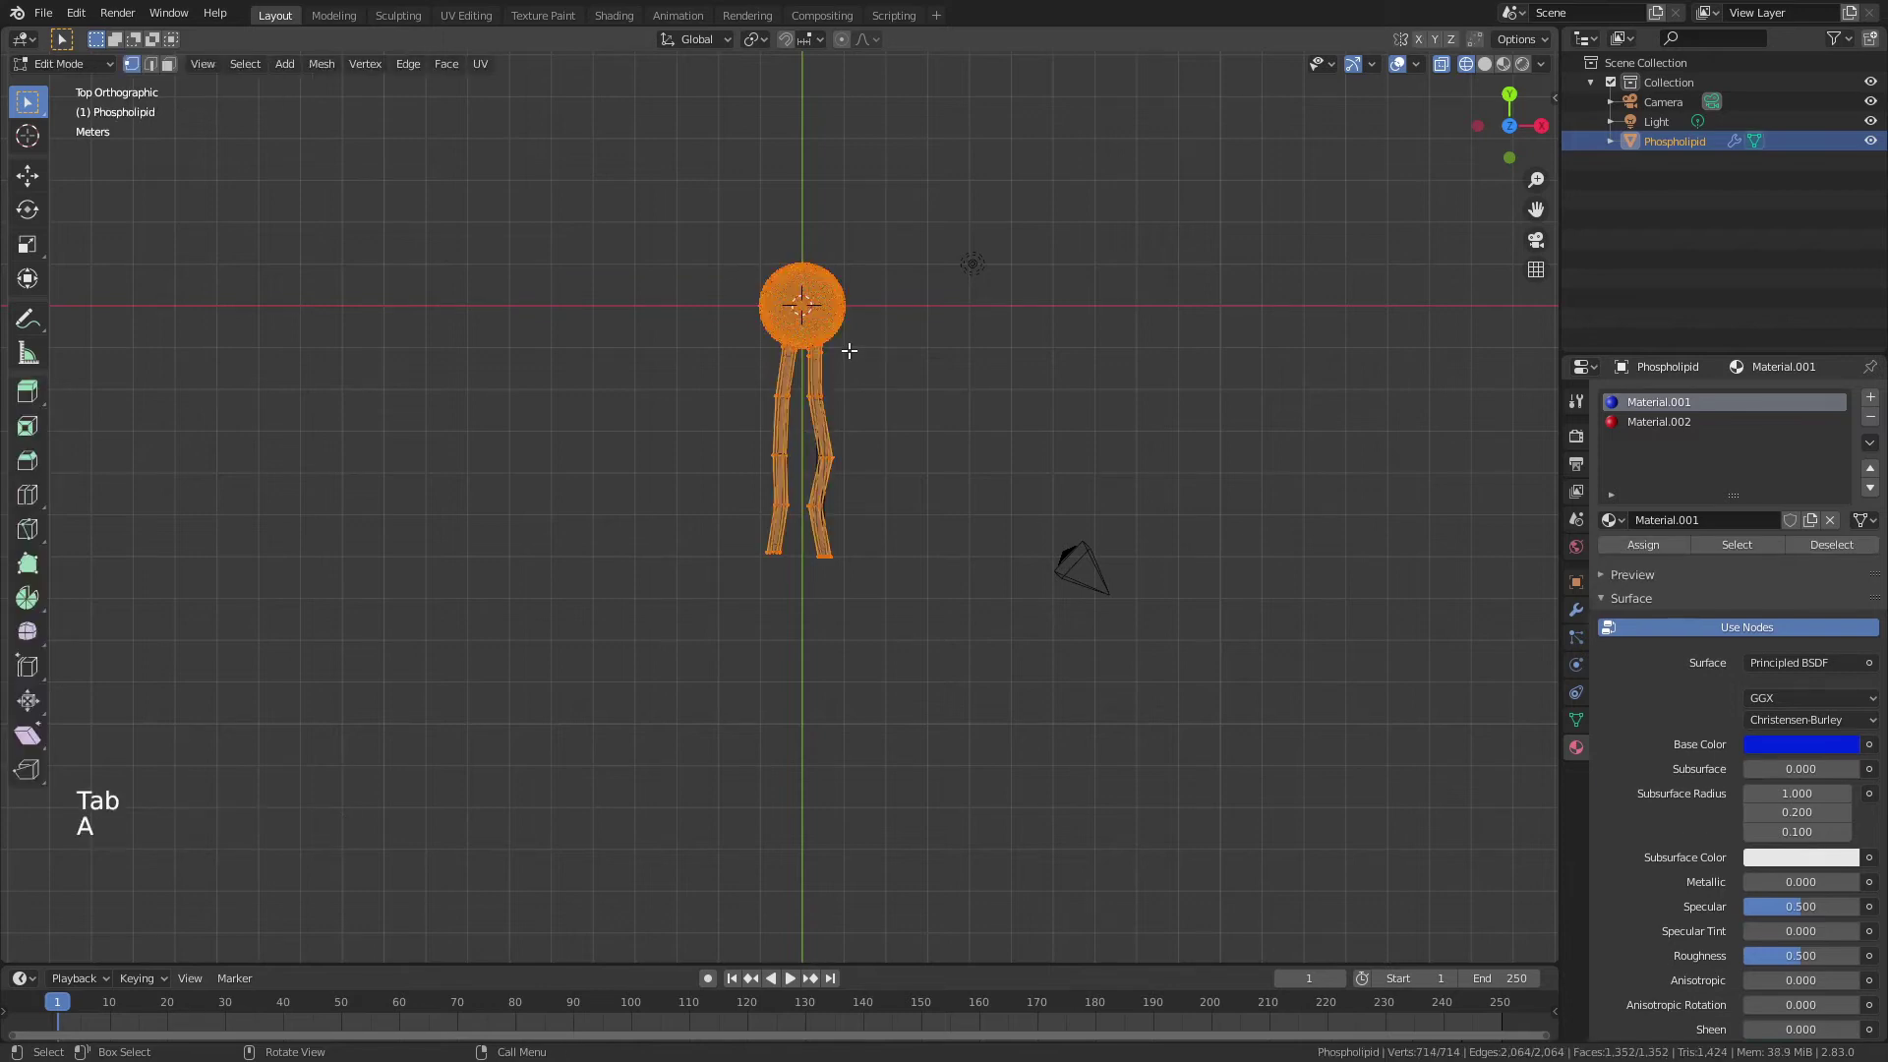
key("shift")
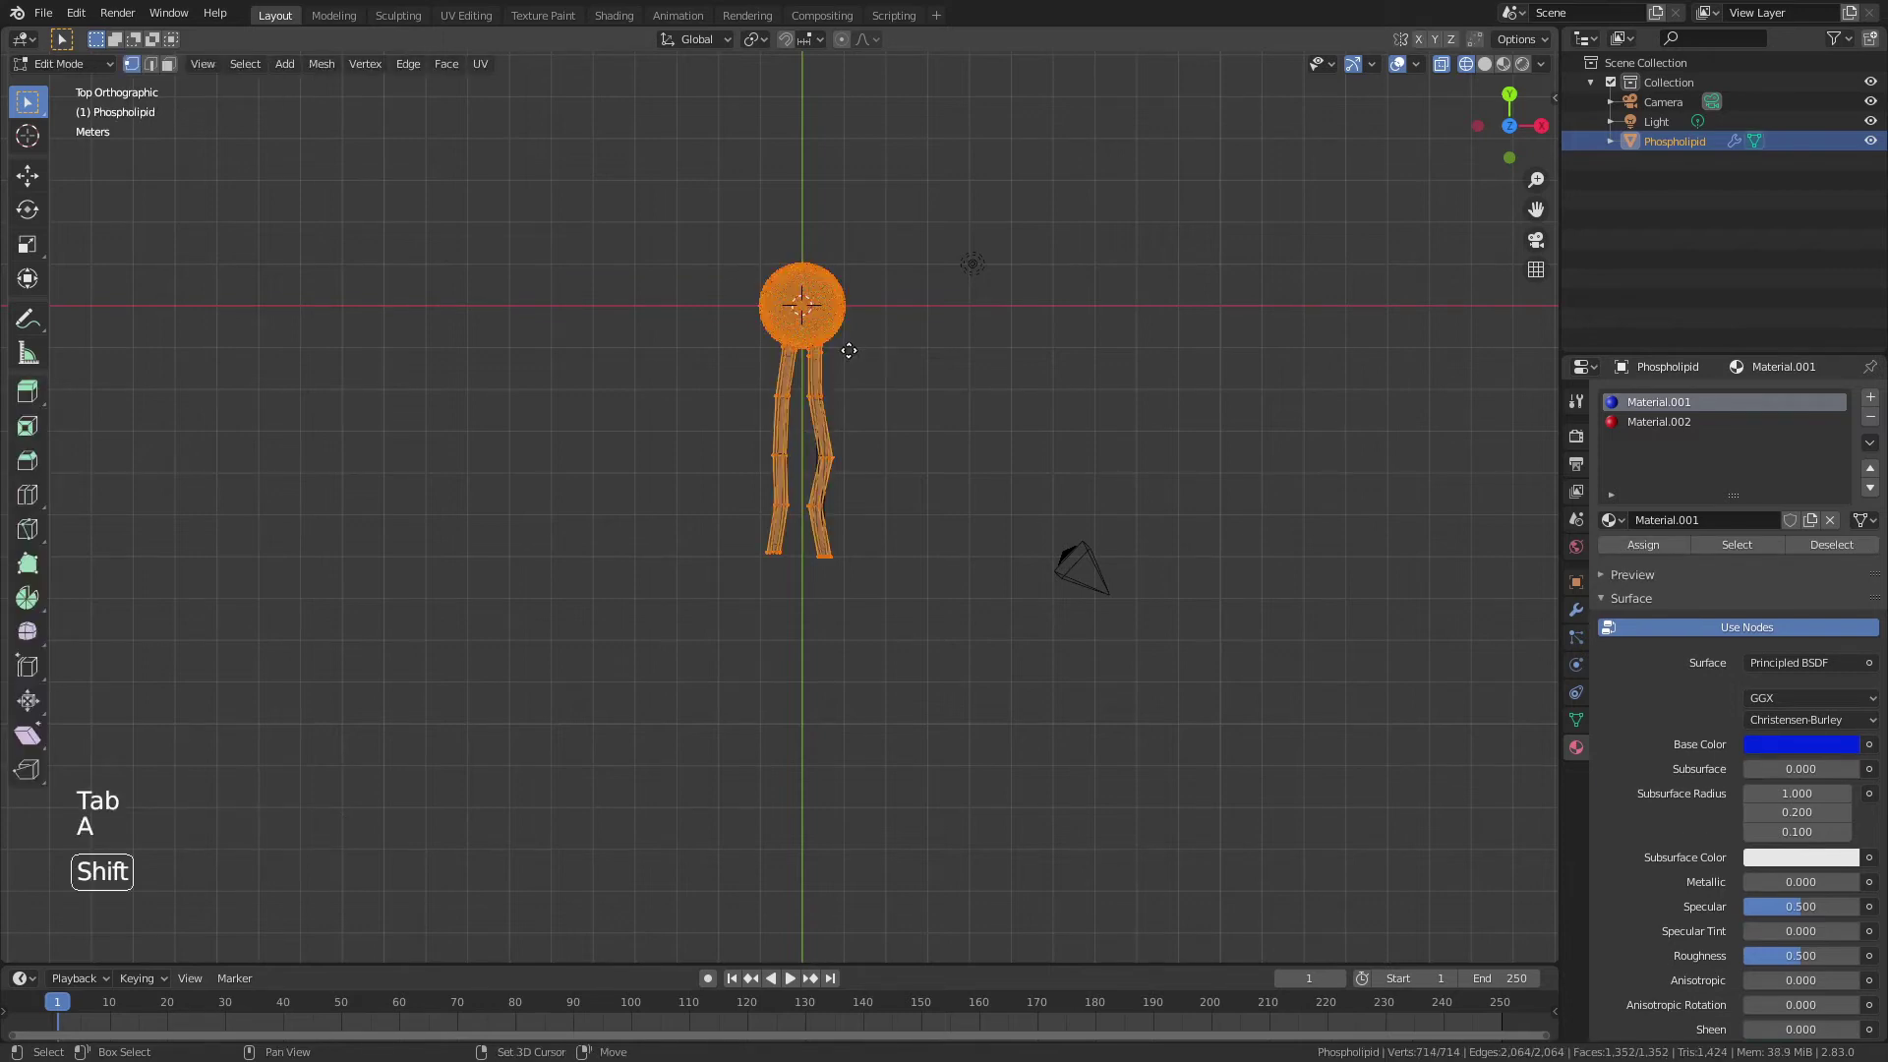
key("shift+d")
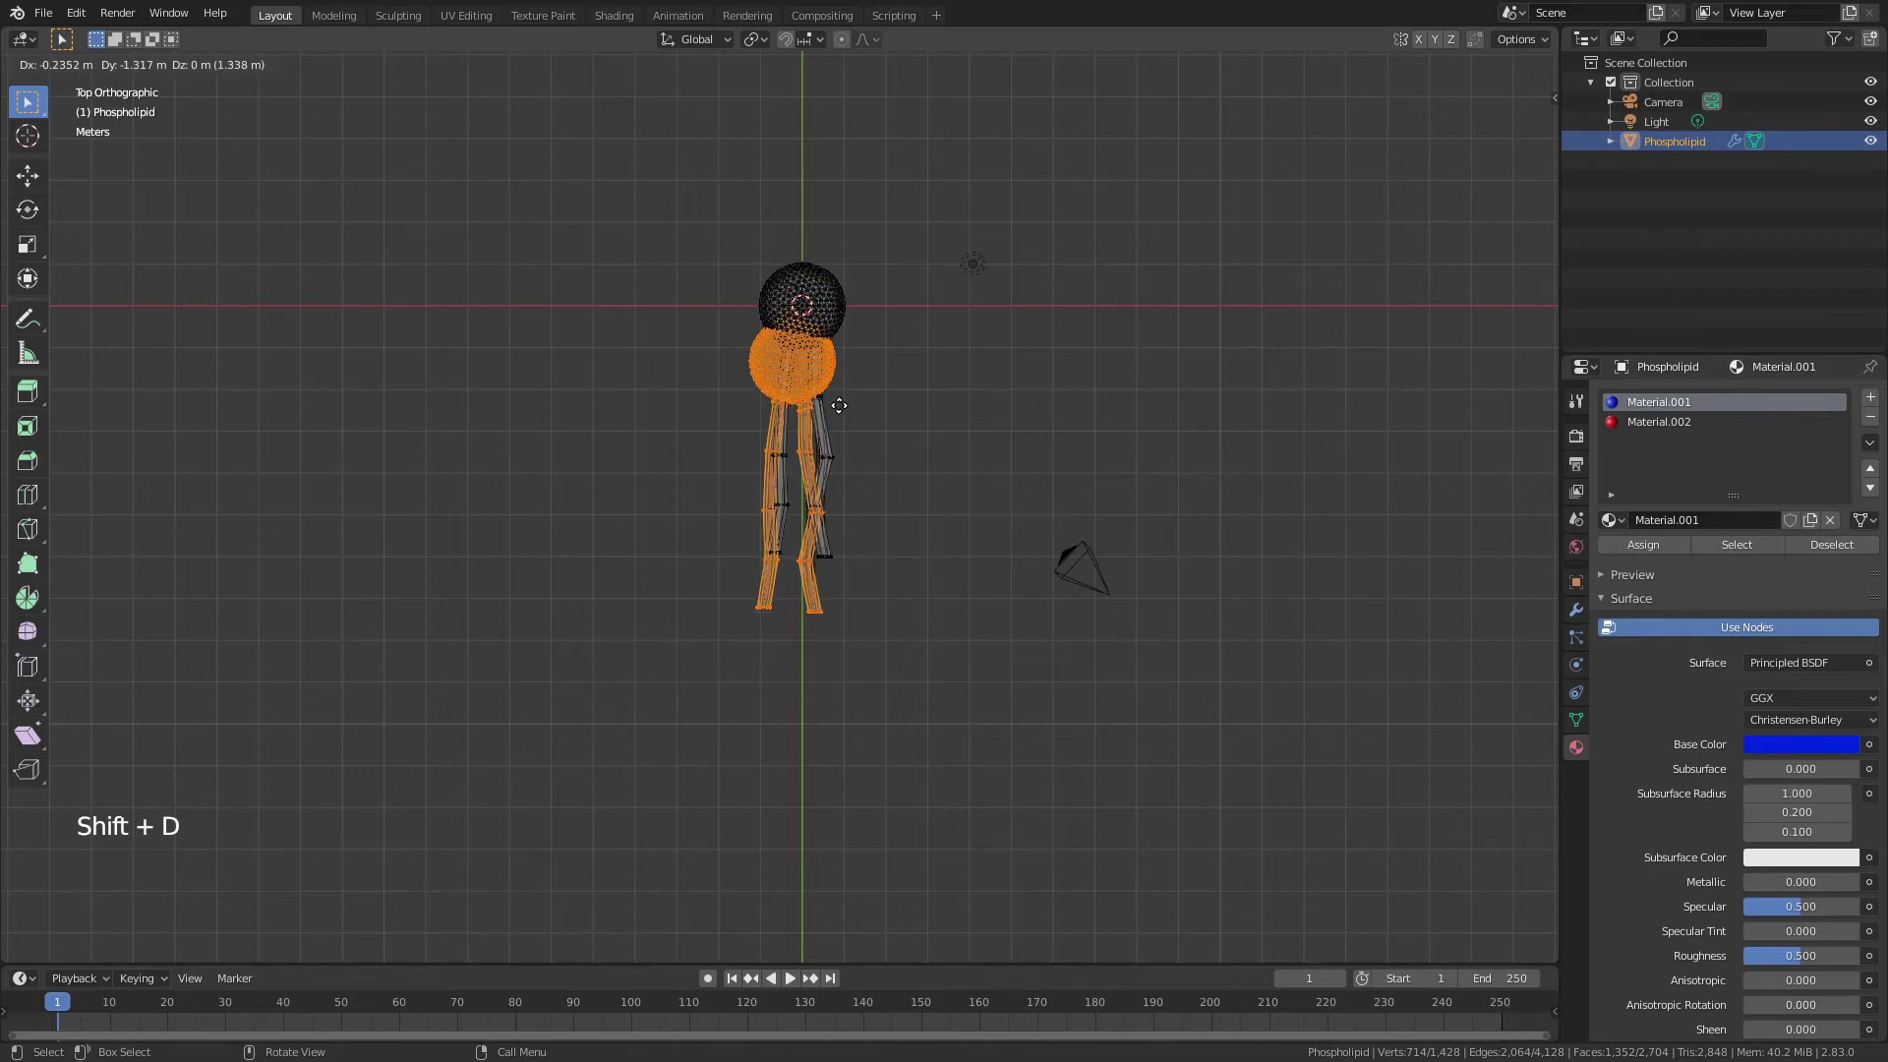
key("y")
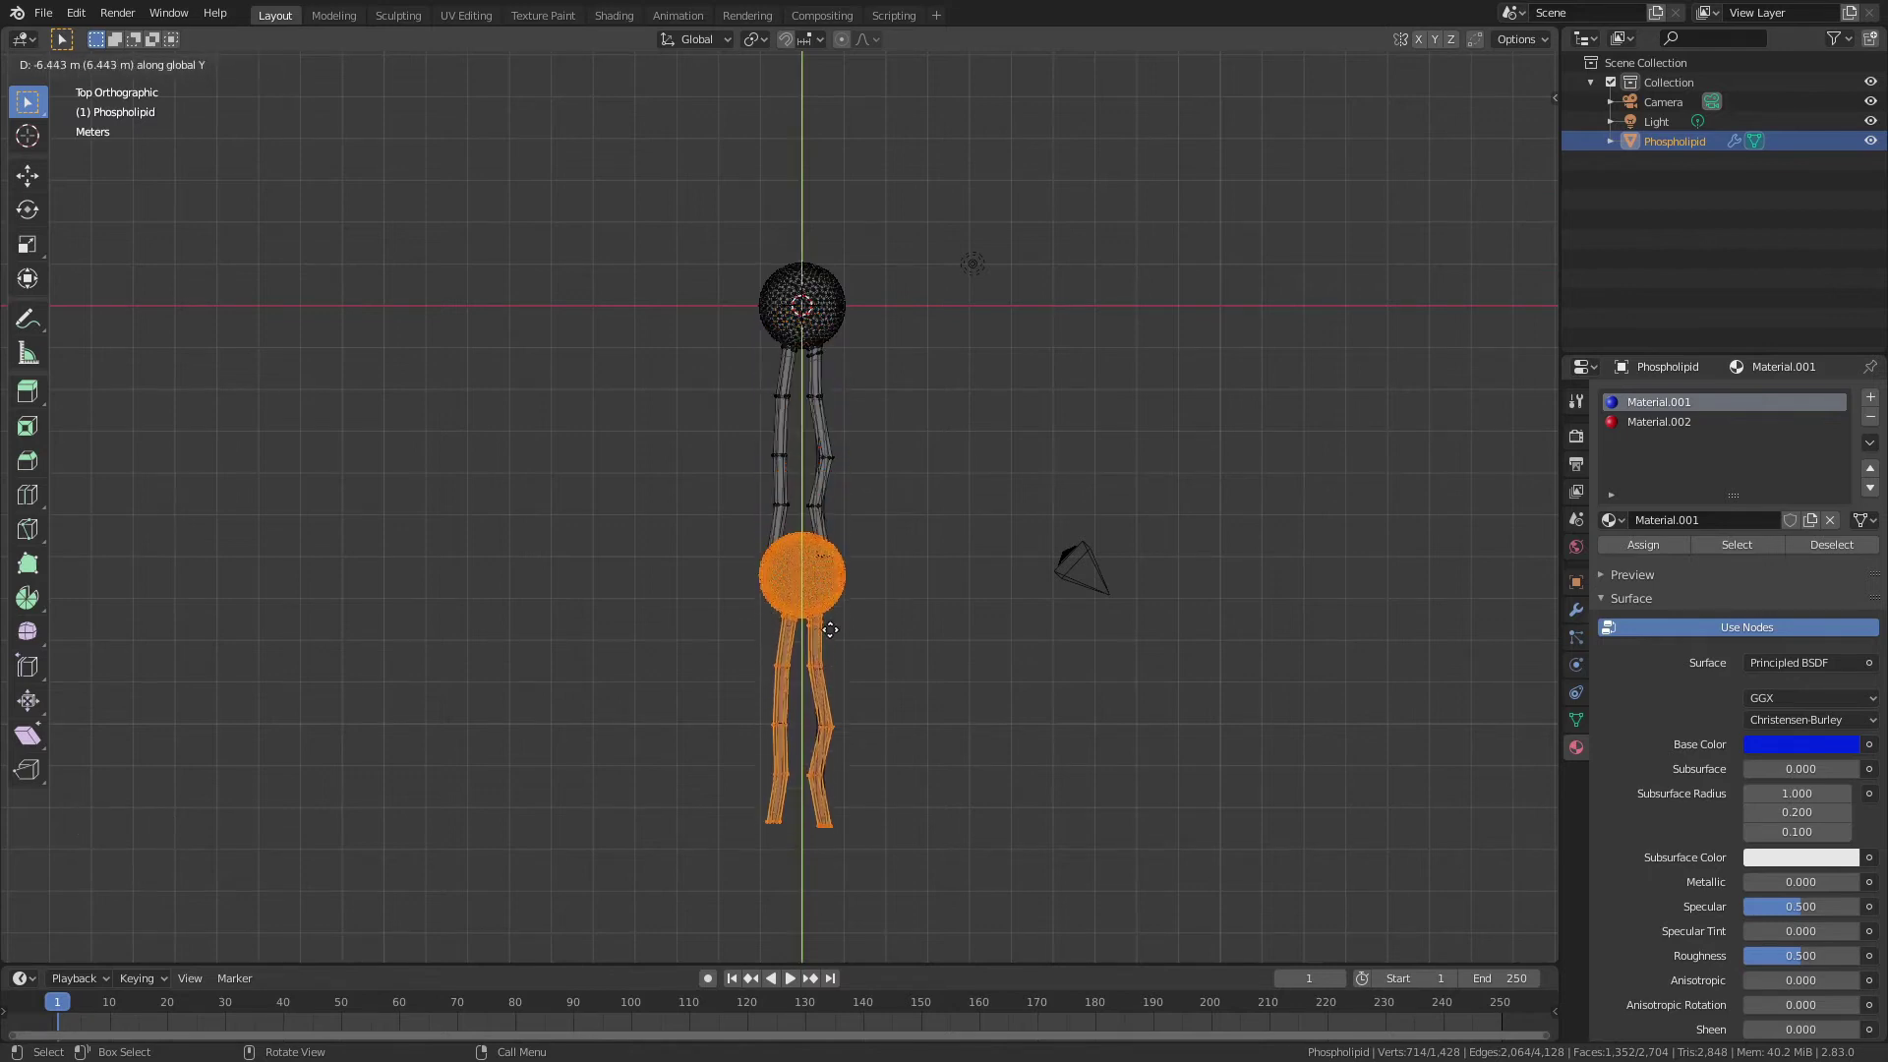
left_click(826, 652)
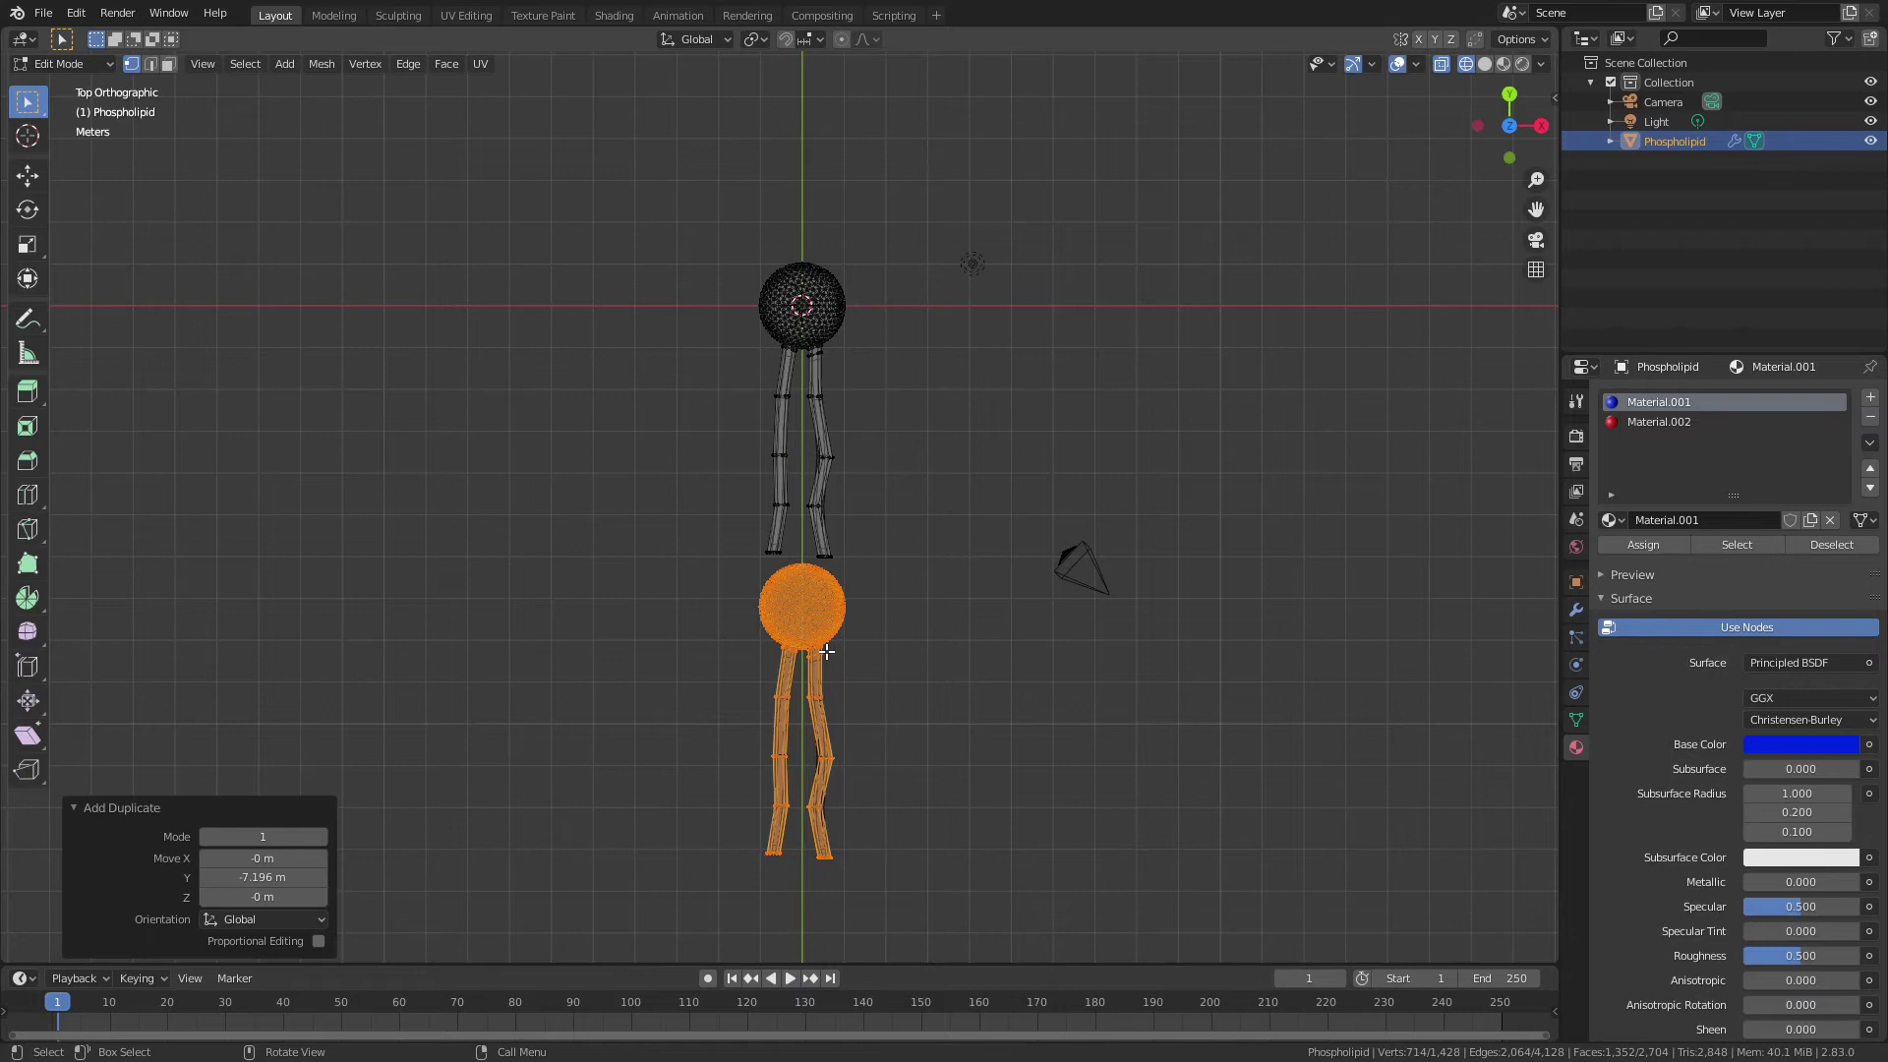
type("rx")
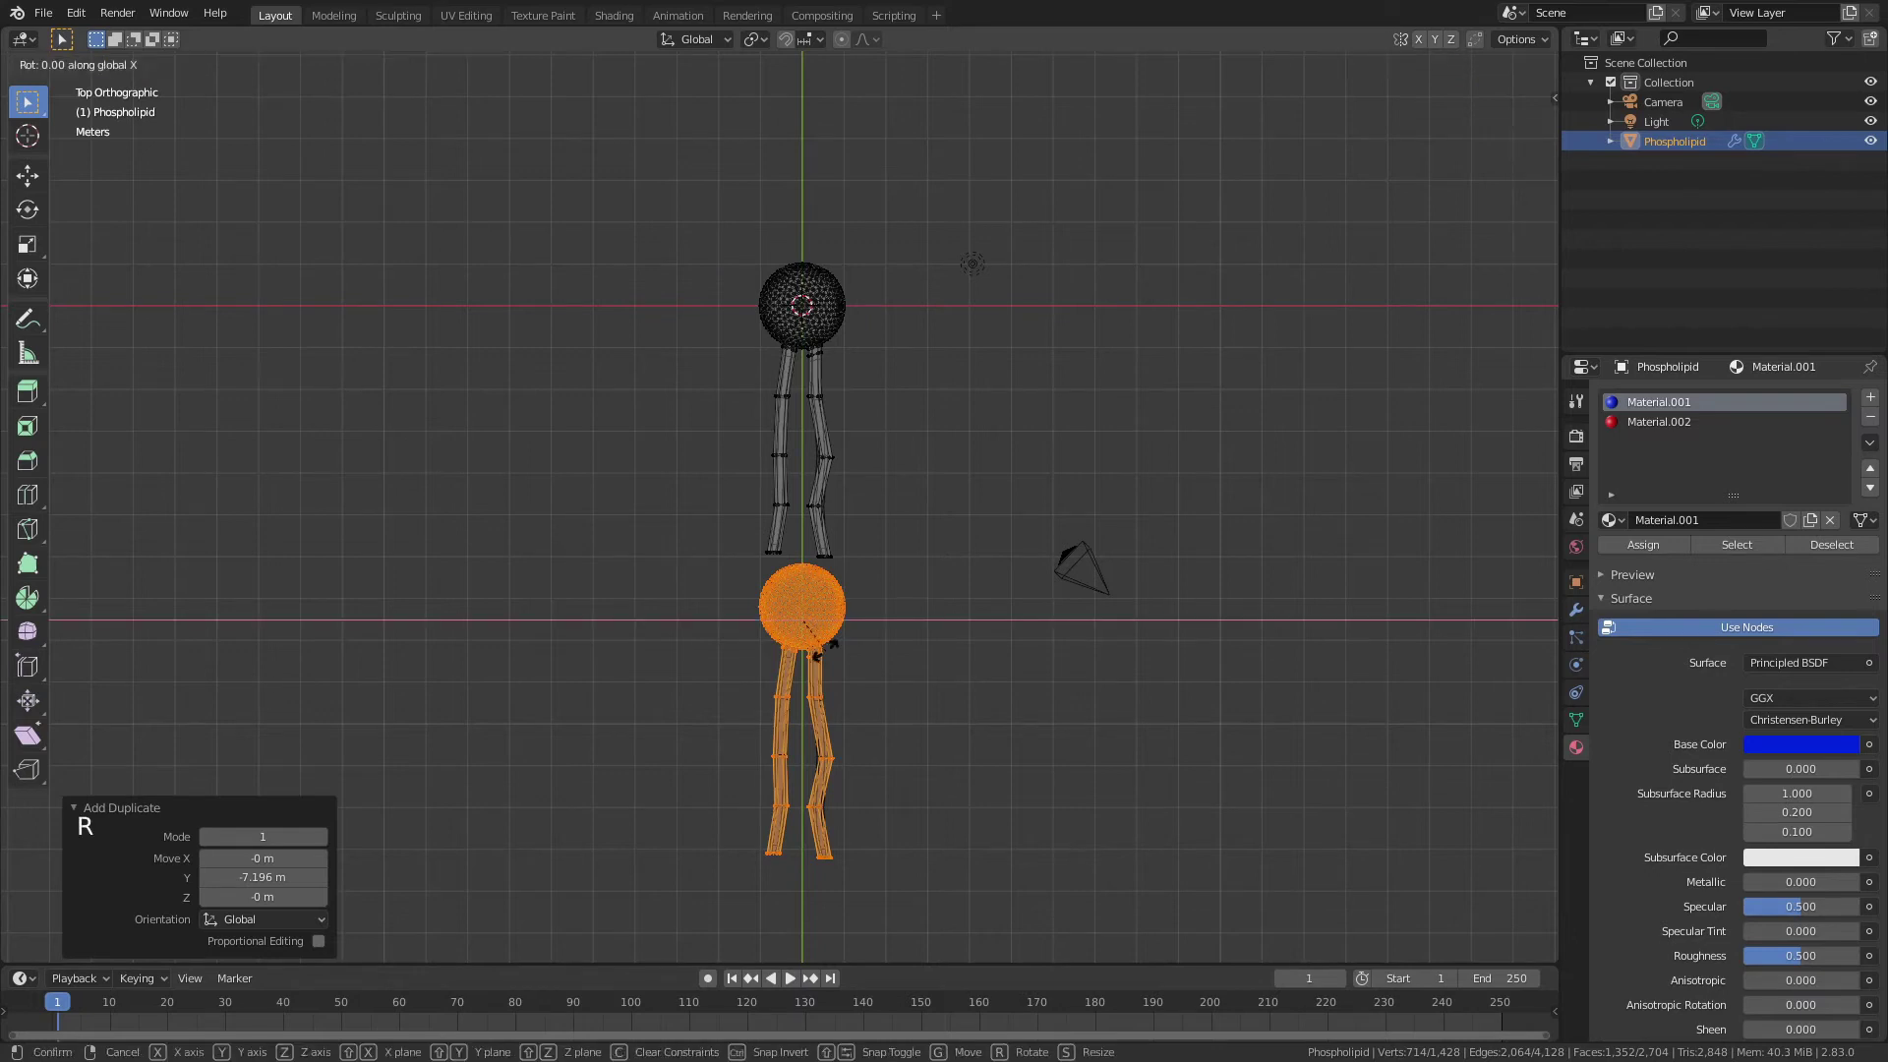
type("180")
key("Return")
scroll(826, 652, "down", 2)
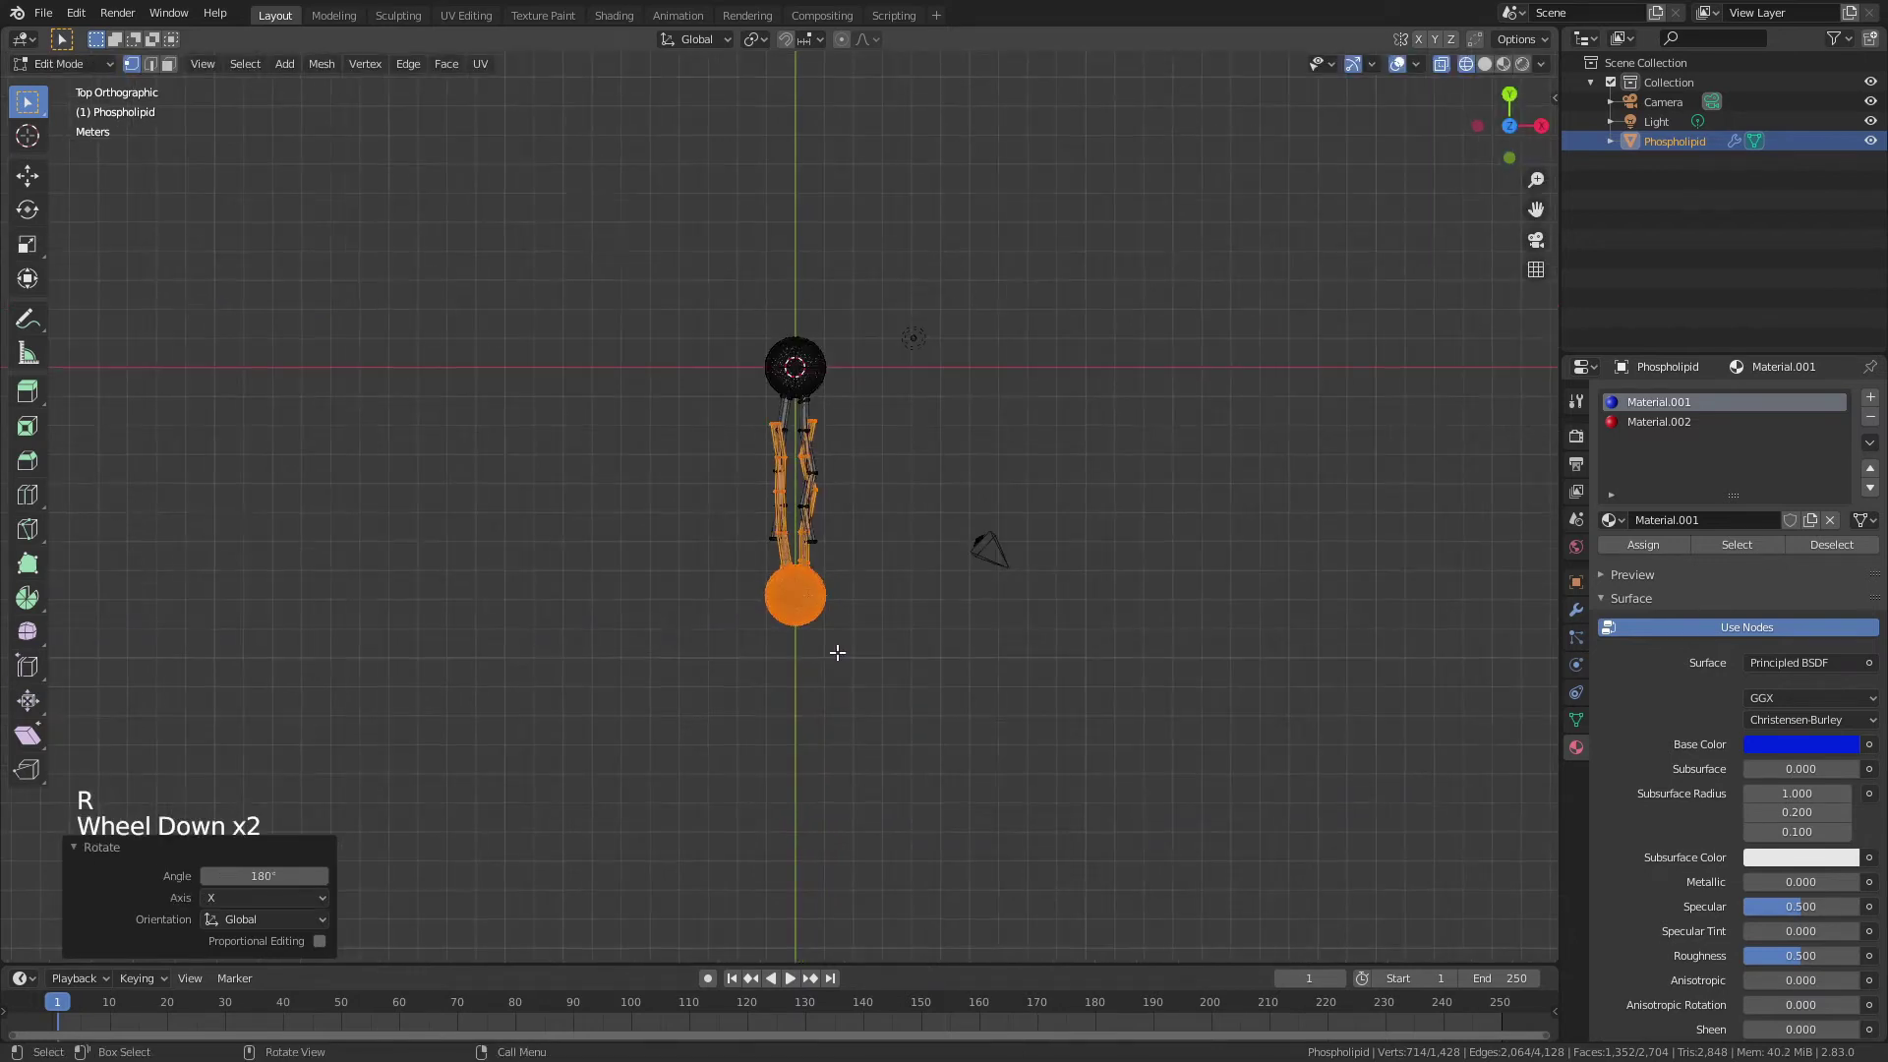
key("g")
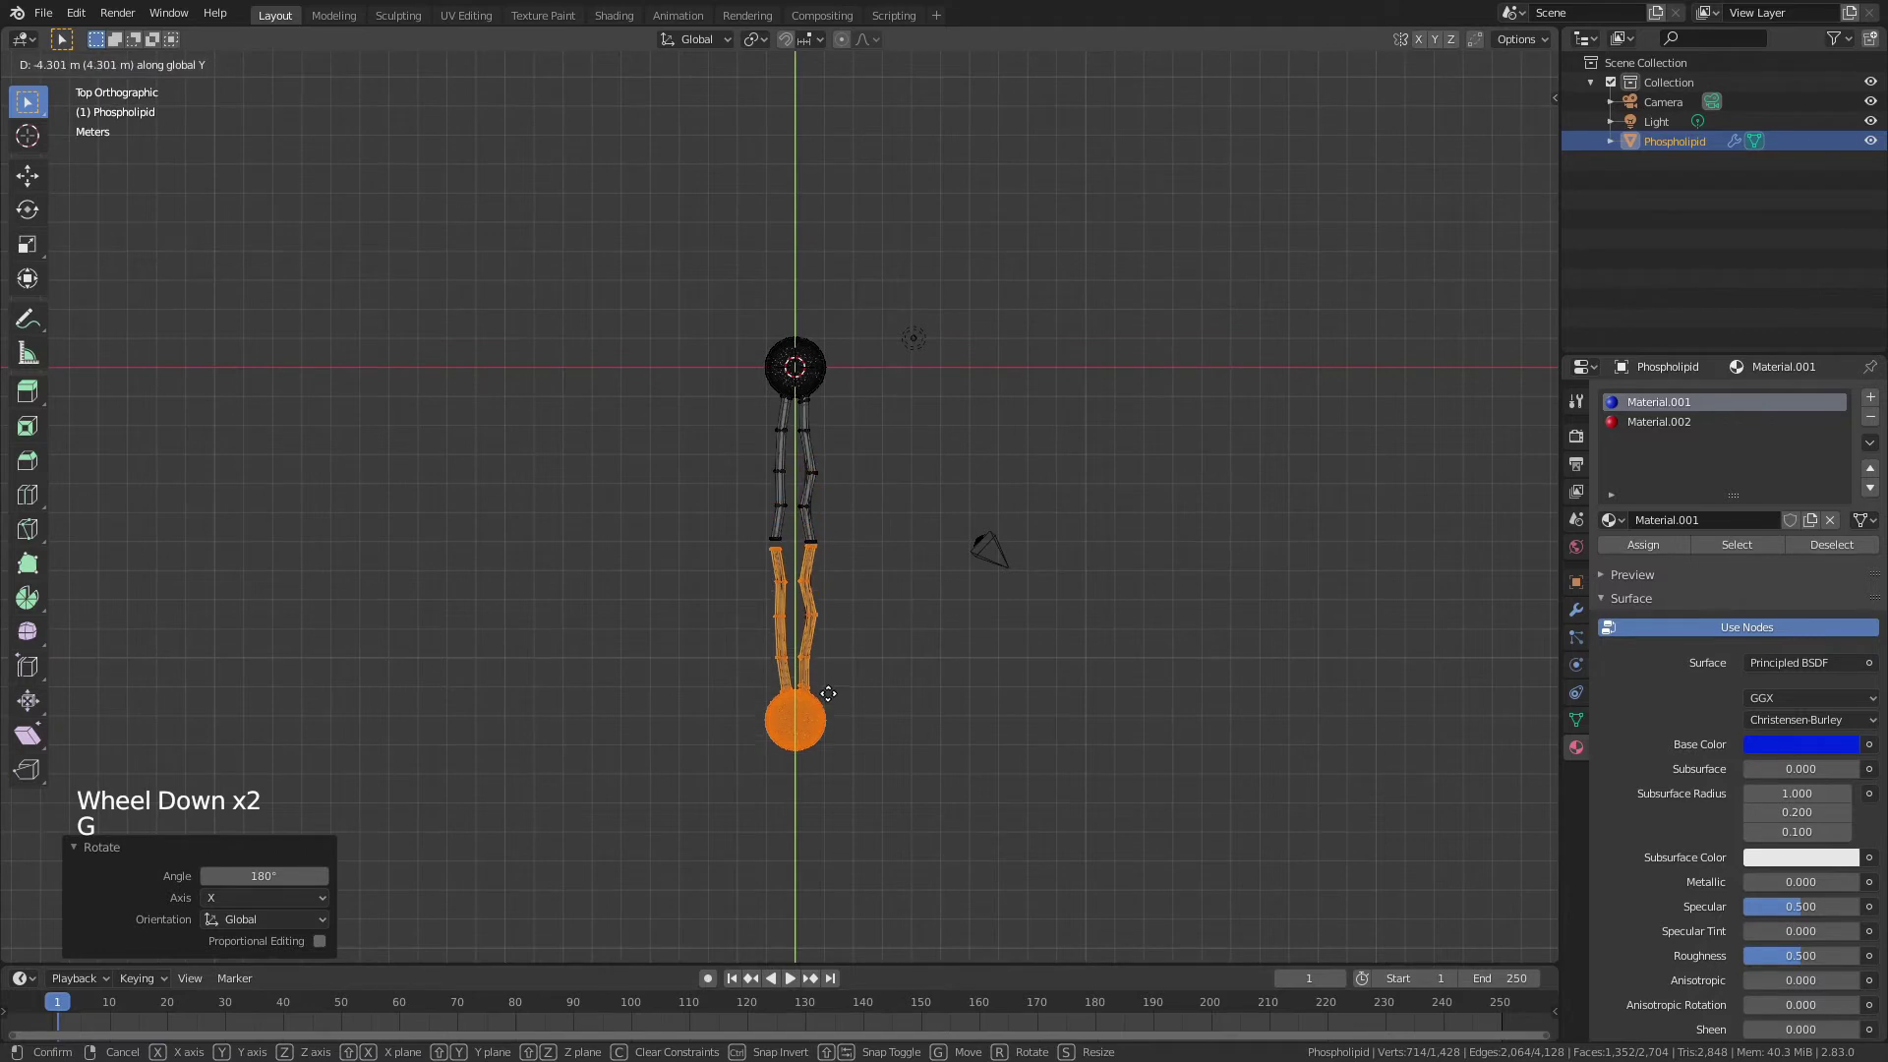
left_click(823, 695)
Step: Move individual tail edges to kink the left and right strands into zig-zags
scroll(823, 694, "up", 4)
middle_click_drag(833, 683, 762, 610, "shift")
left_click(779, 641)
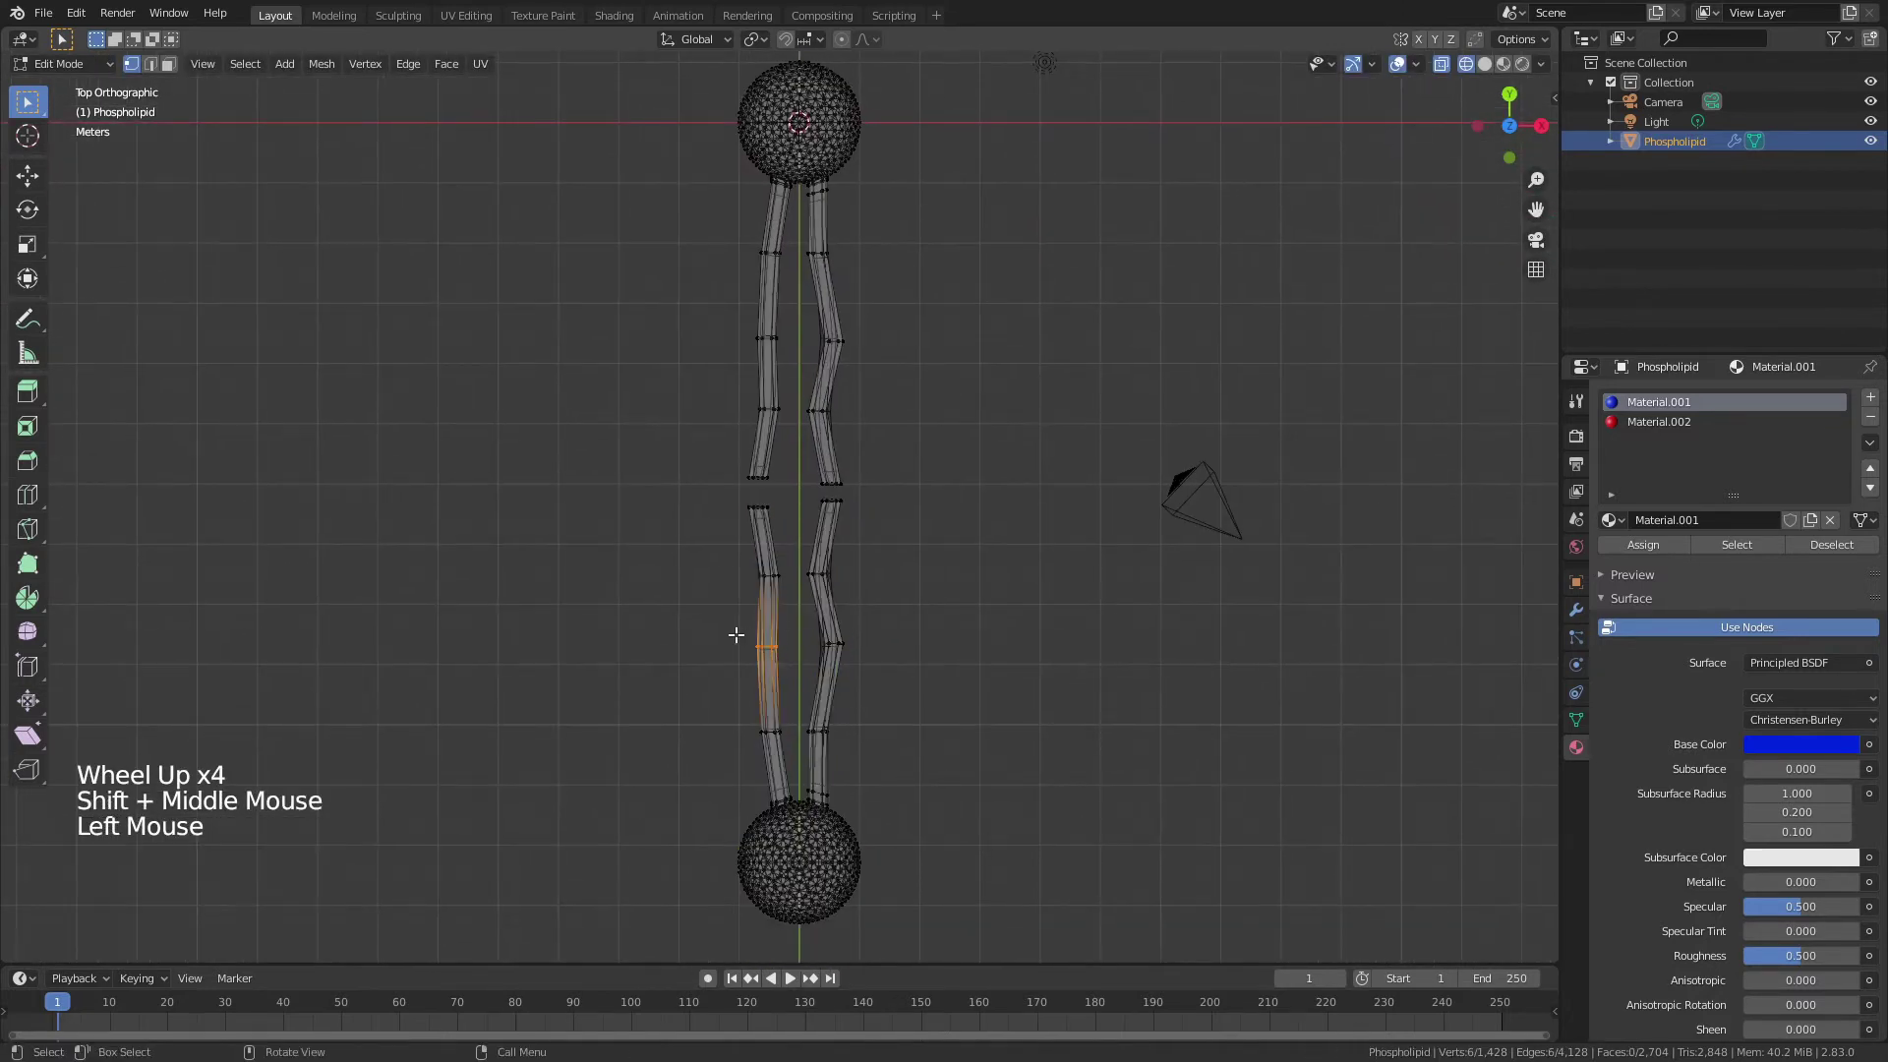
key("g")
left_click(761, 637)
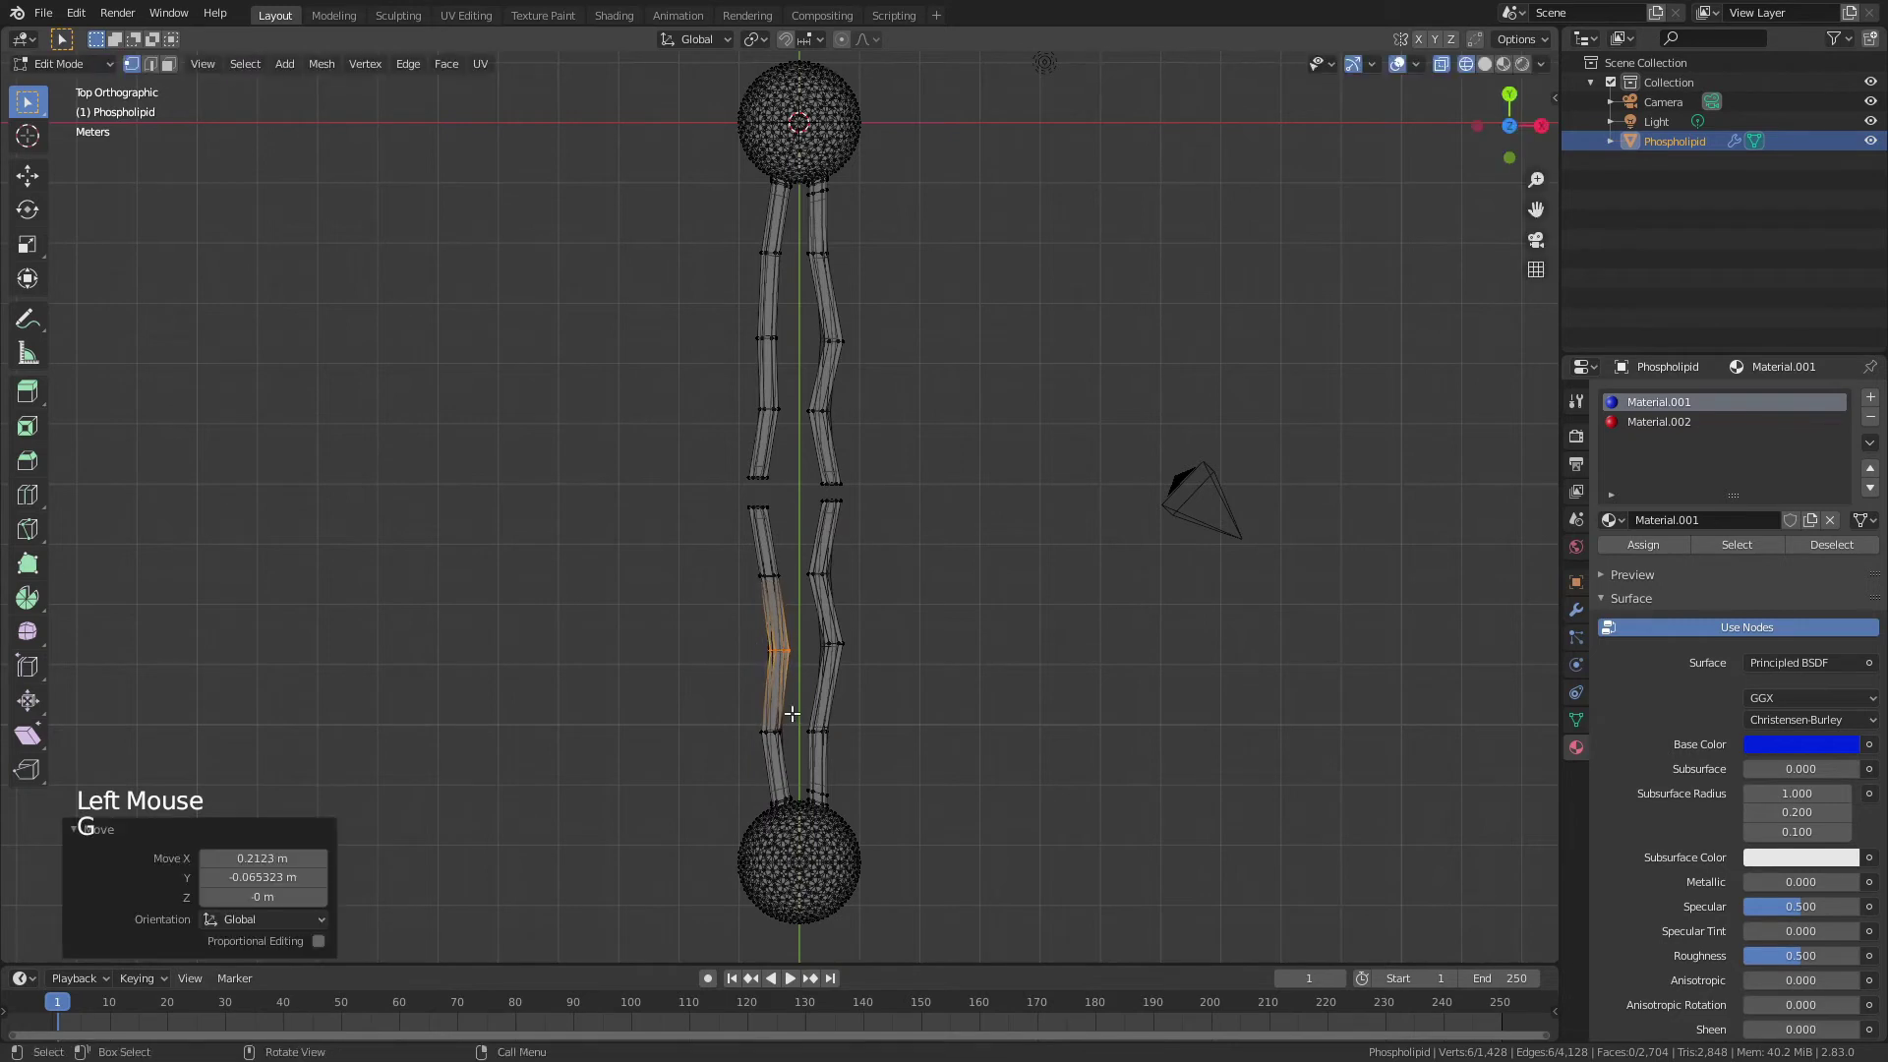
left_click(826, 731)
key("g")
left_click(842, 696)
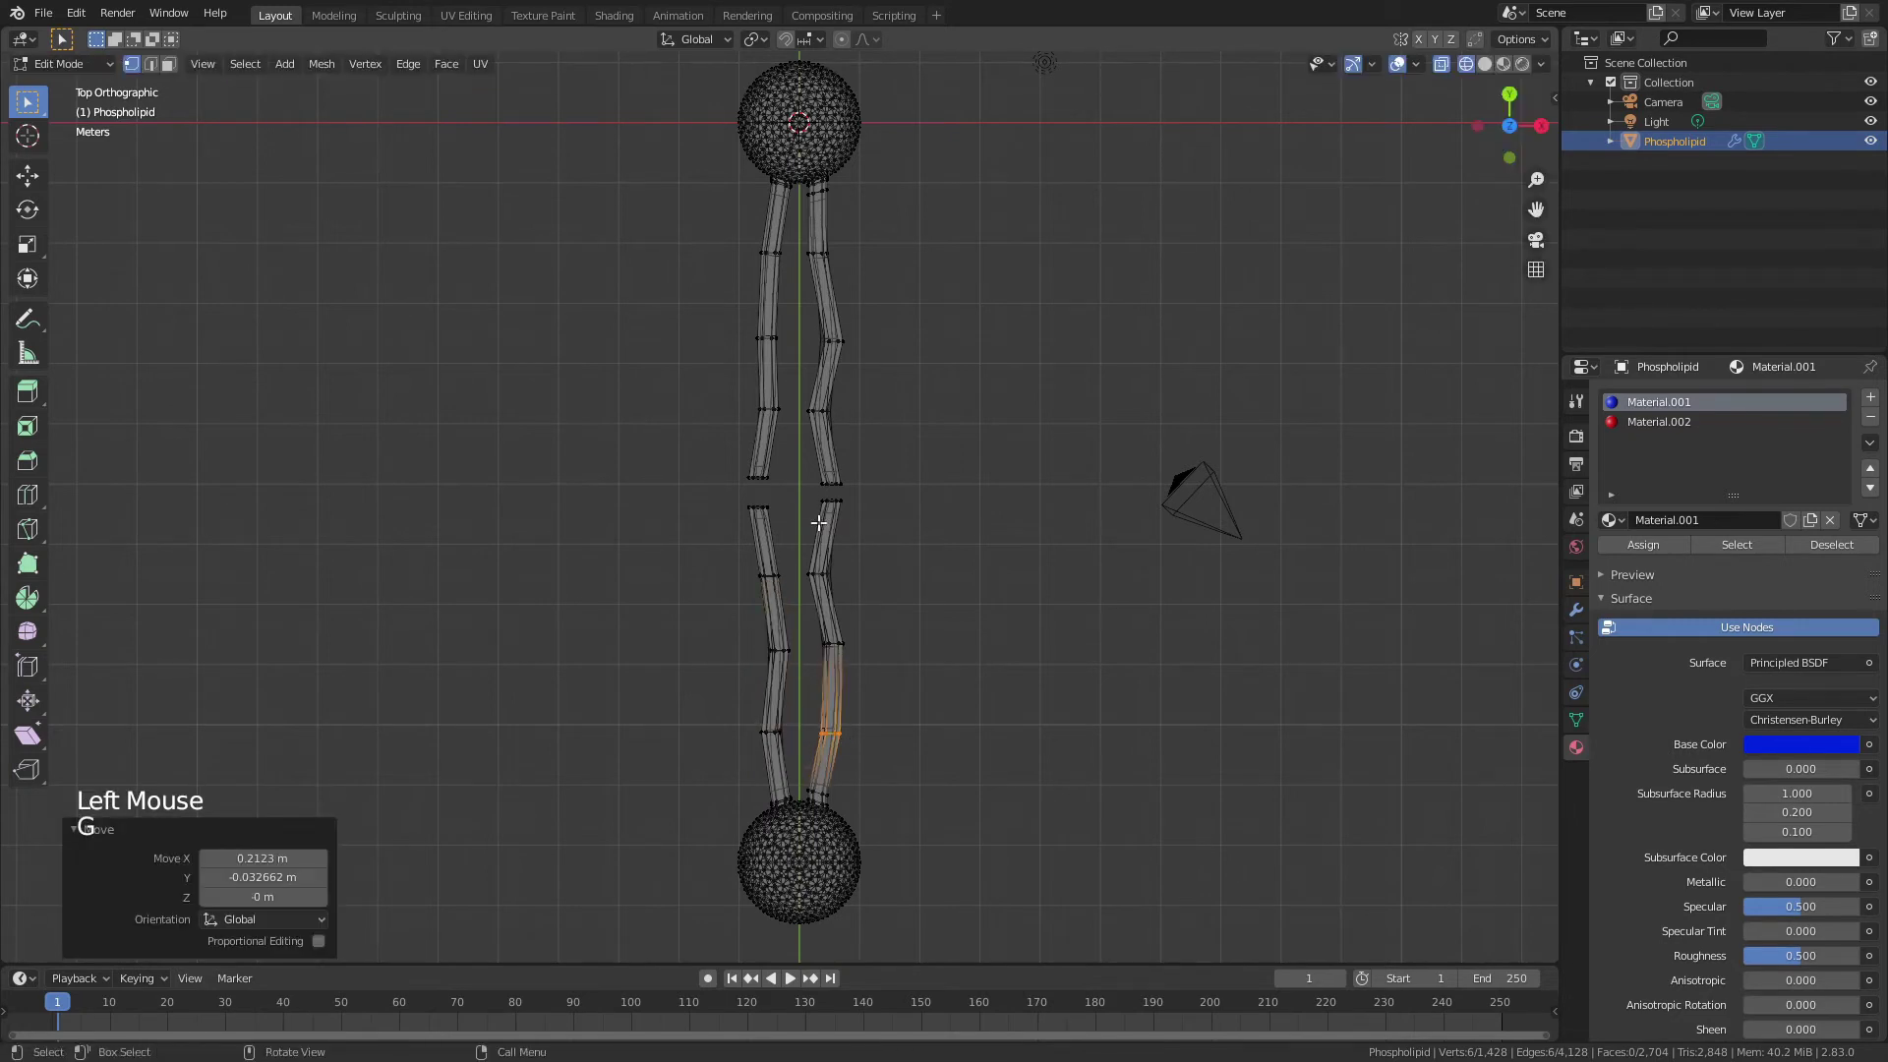
left_click(831, 503)
key("g")
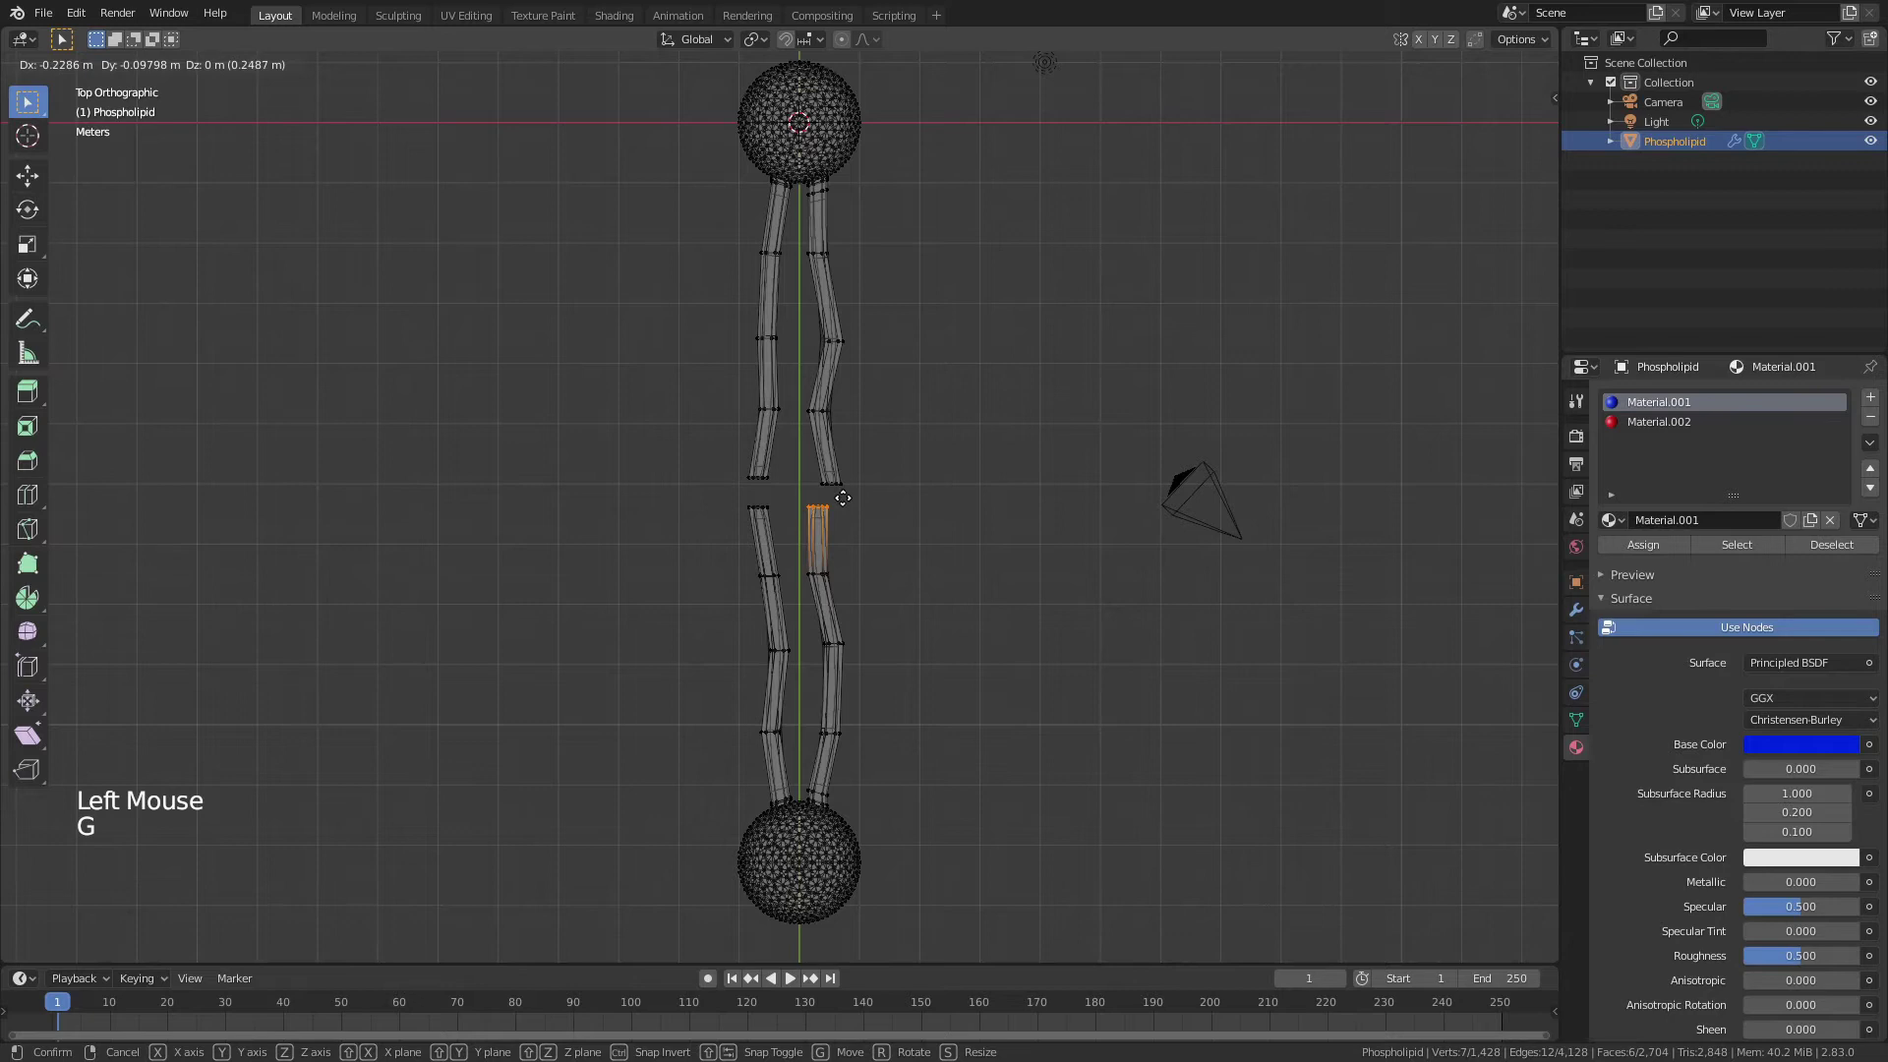
left_click(868, 495)
Step: In Object Mode, show Material Preview in perspective and rotate the molecule about X
key("Tab")
key("z")
left_click(905, 652)
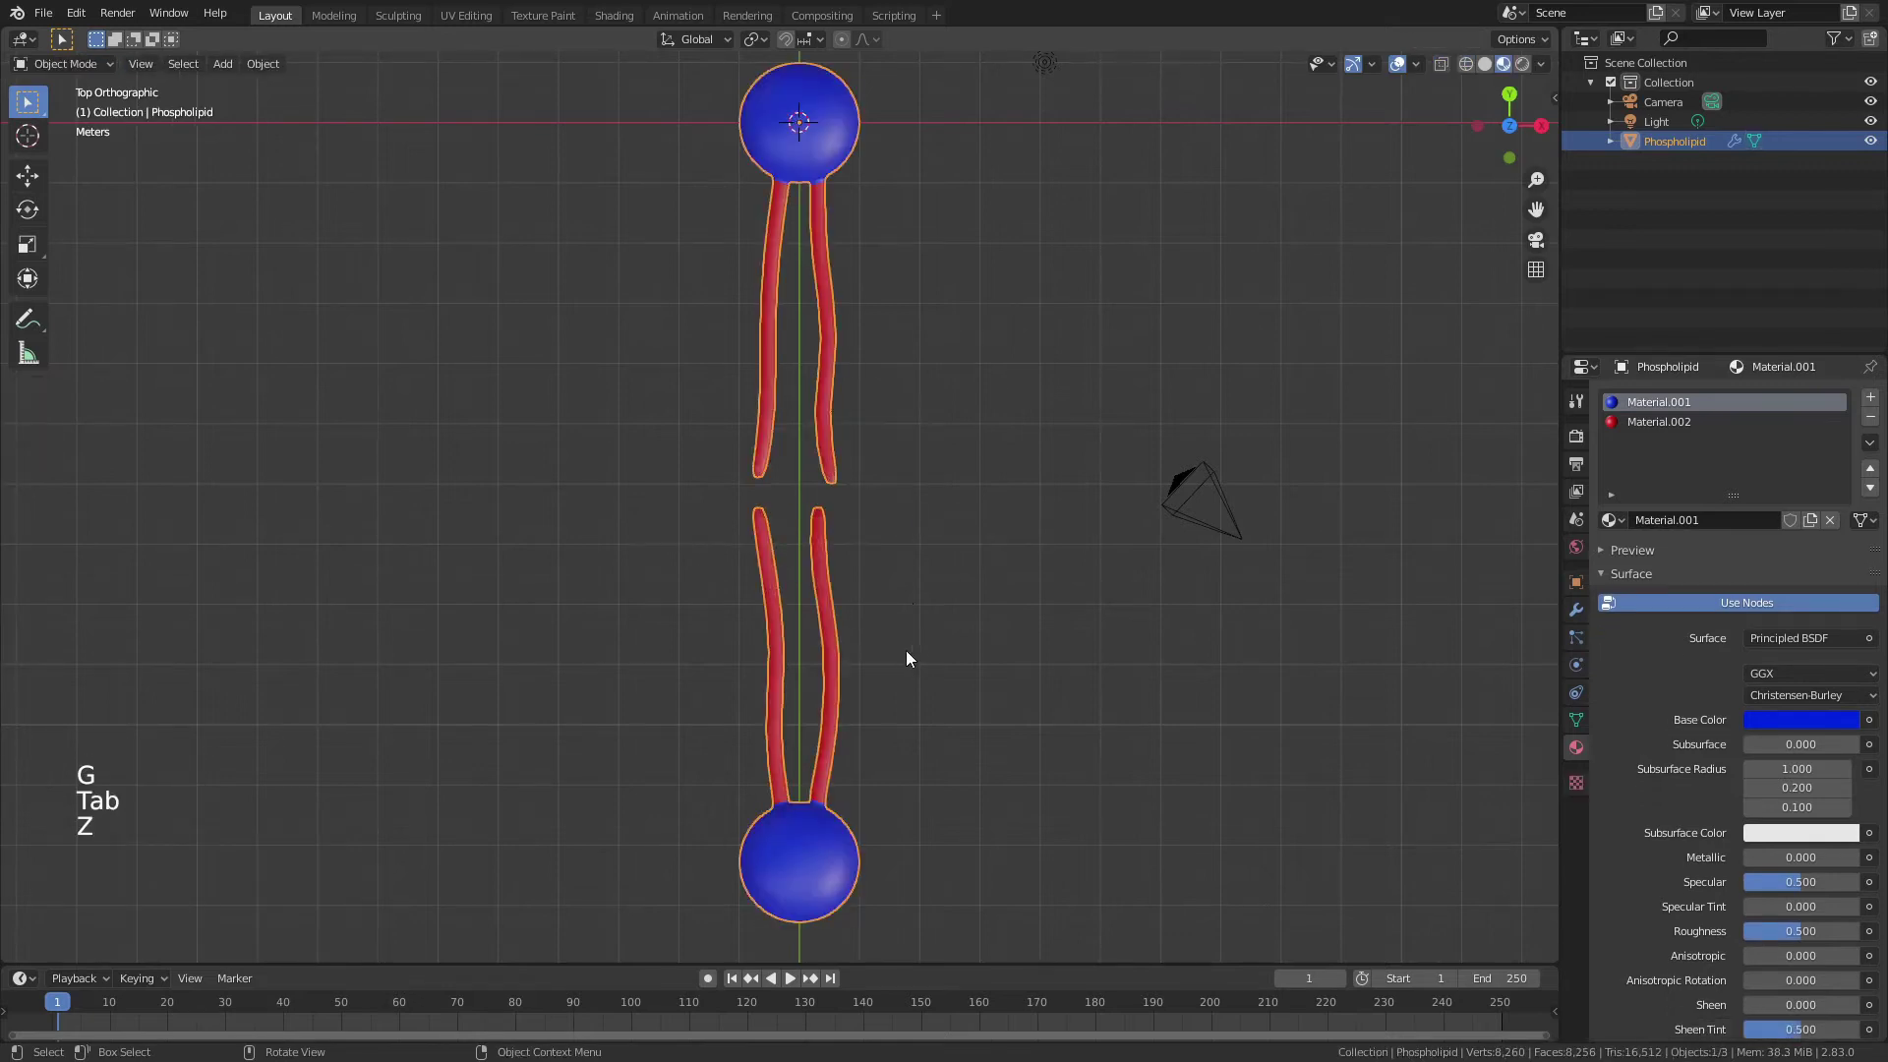
mouse_move(905, 651)
middle_mouse_down()
mouse_move(1046, 533)
mouse_move(1019, 512)
middle_mouse_up()
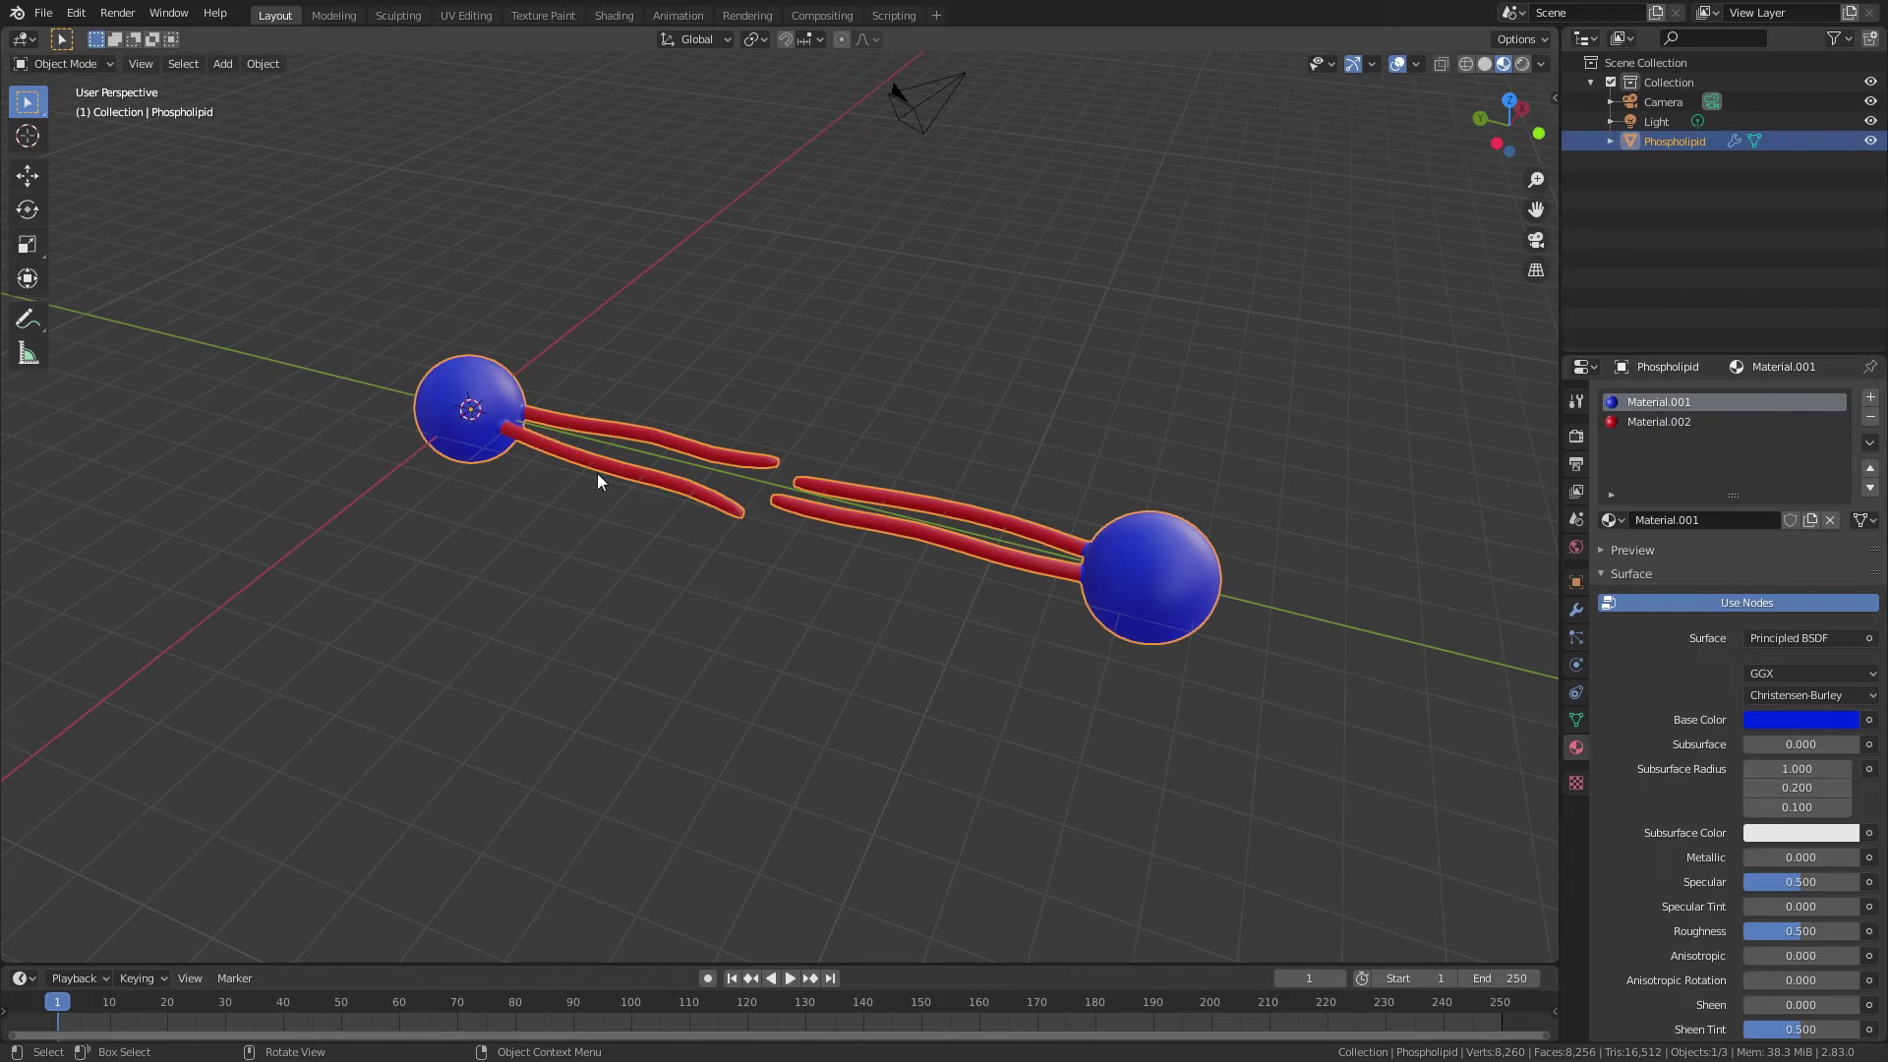
key("r")
key("x")
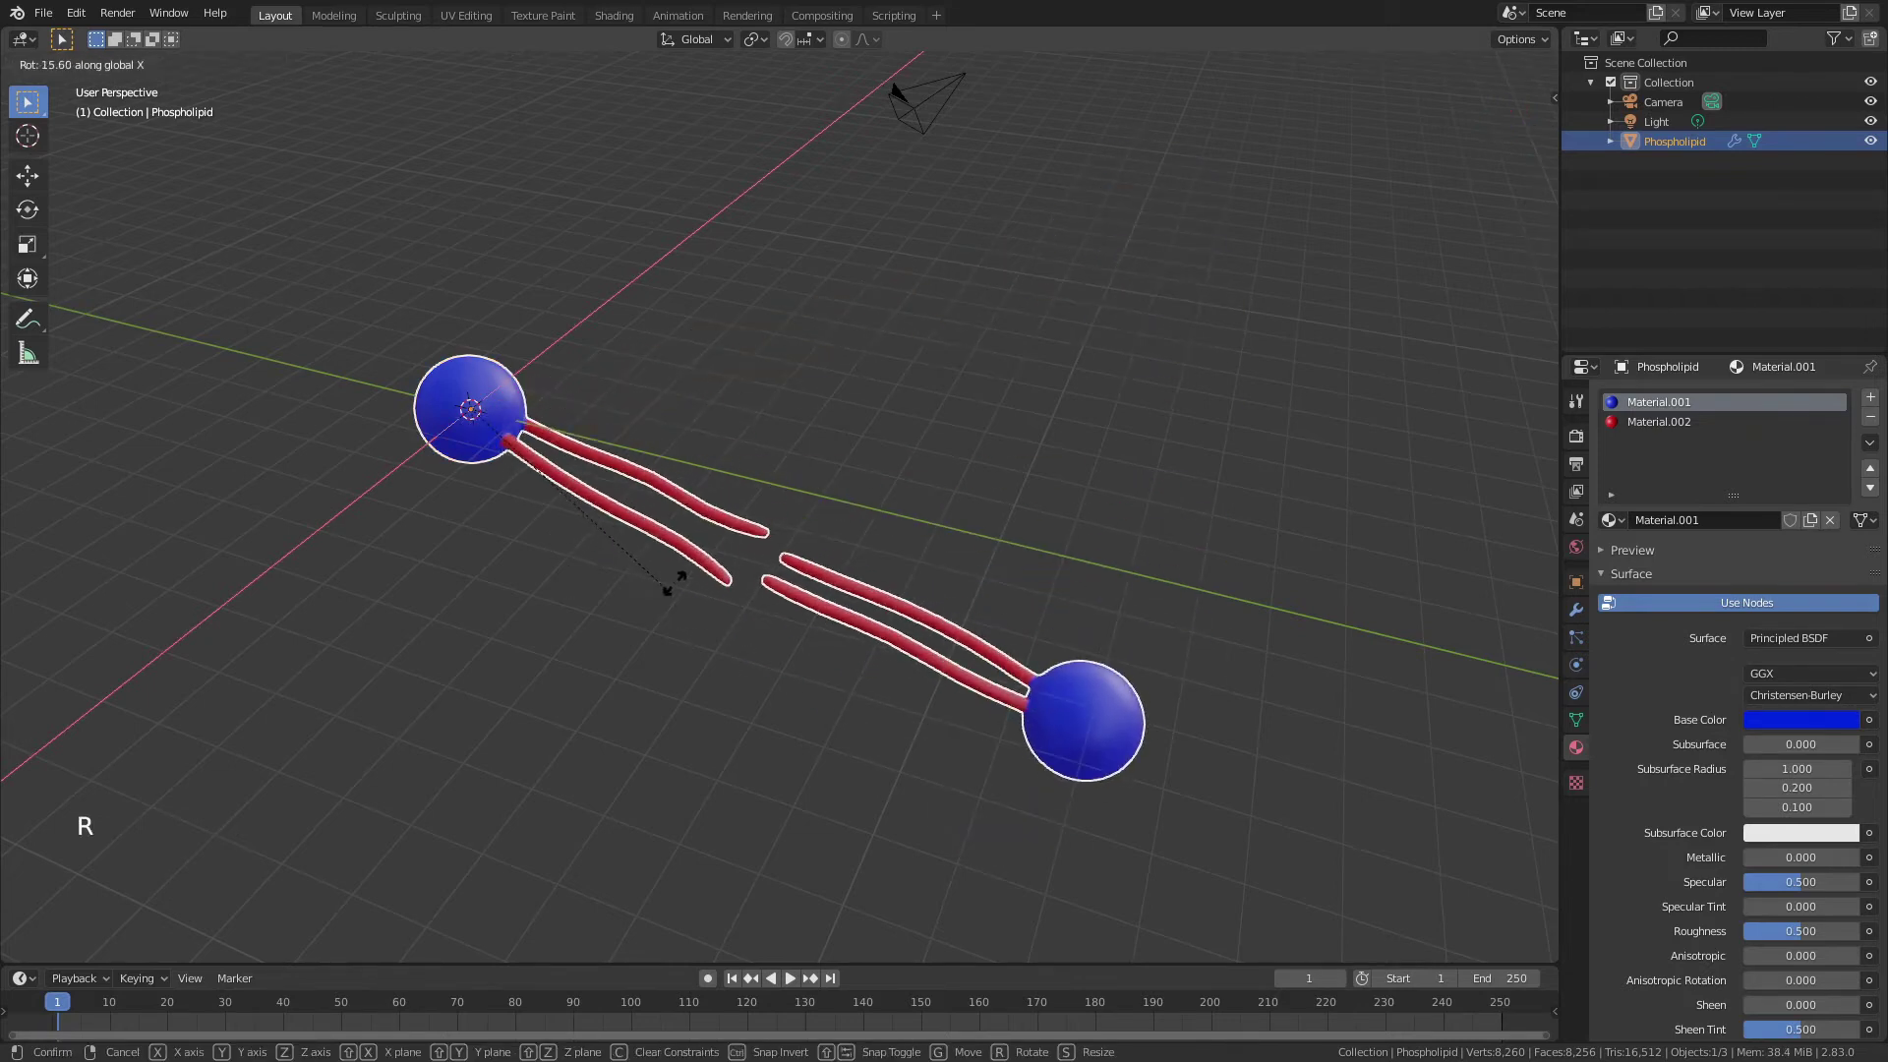
left_click(772, 492)
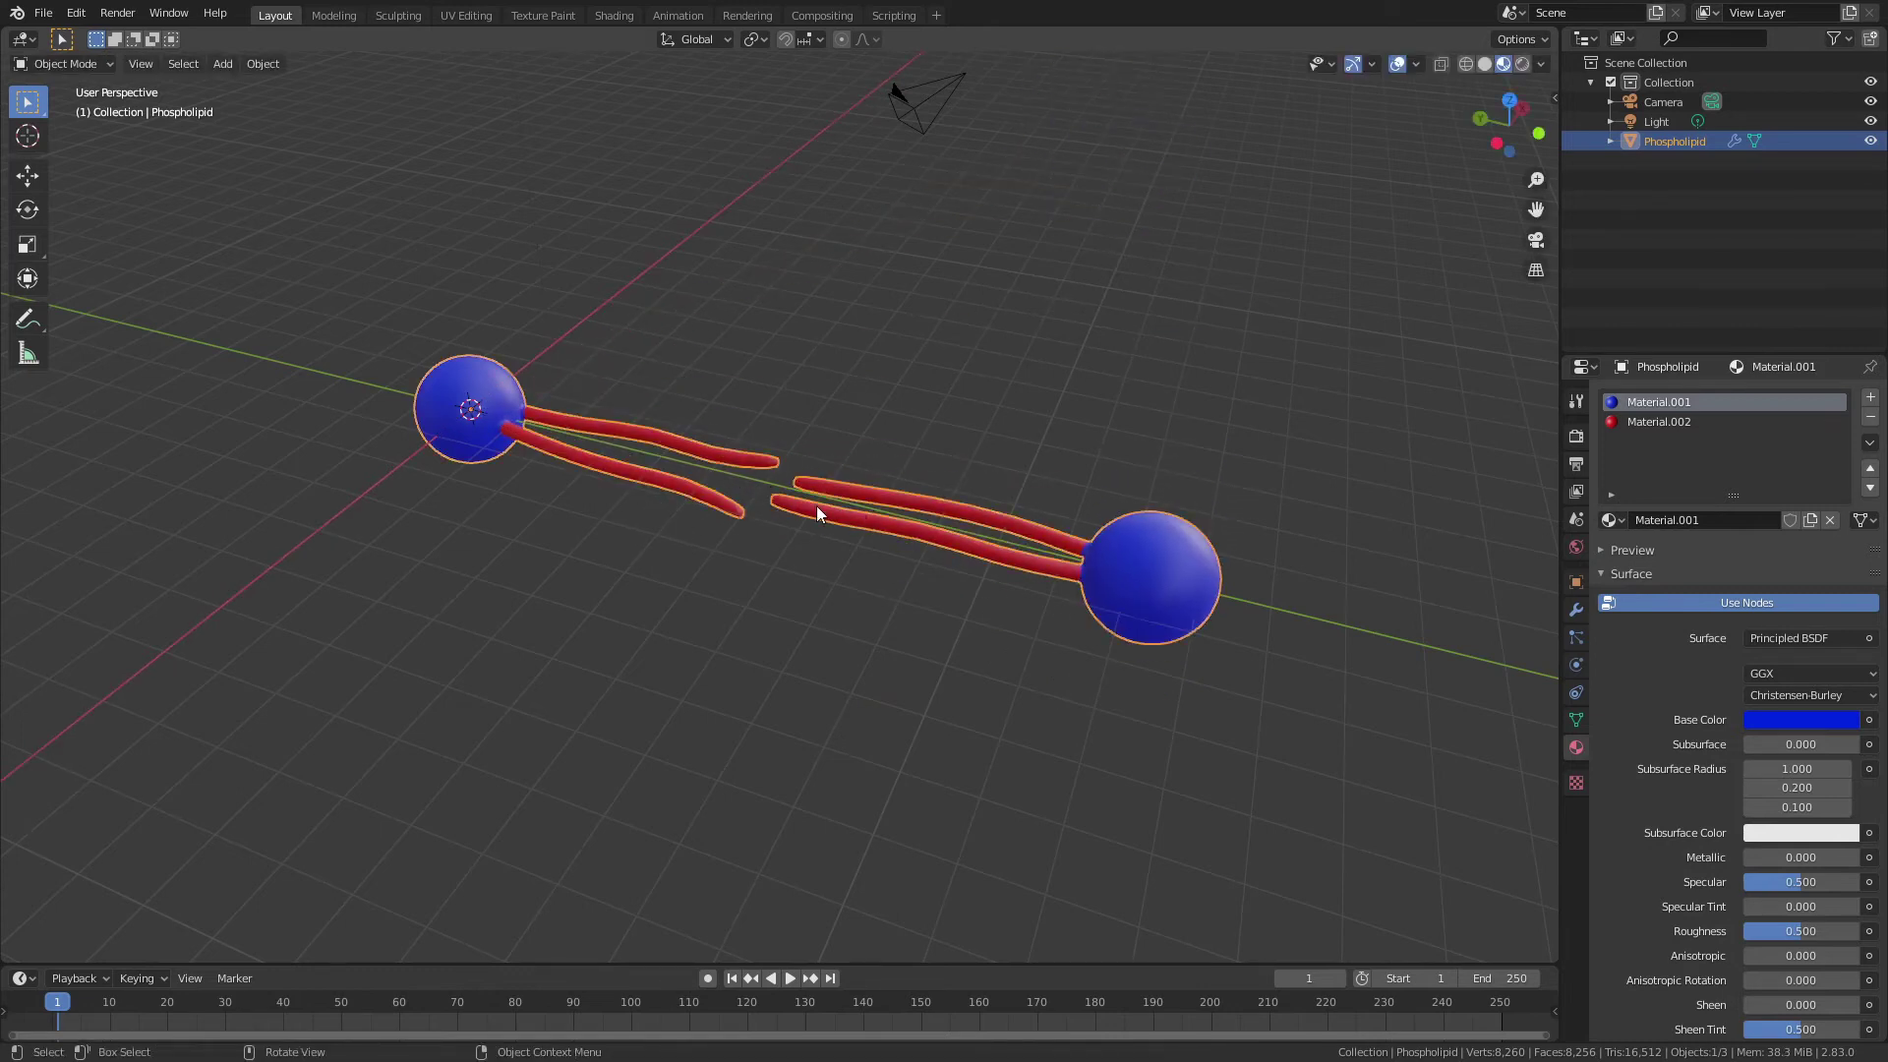
Step: Set the phospholipid's origin to its geometry
right_click(816, 505)
mouse_move(805, 552)
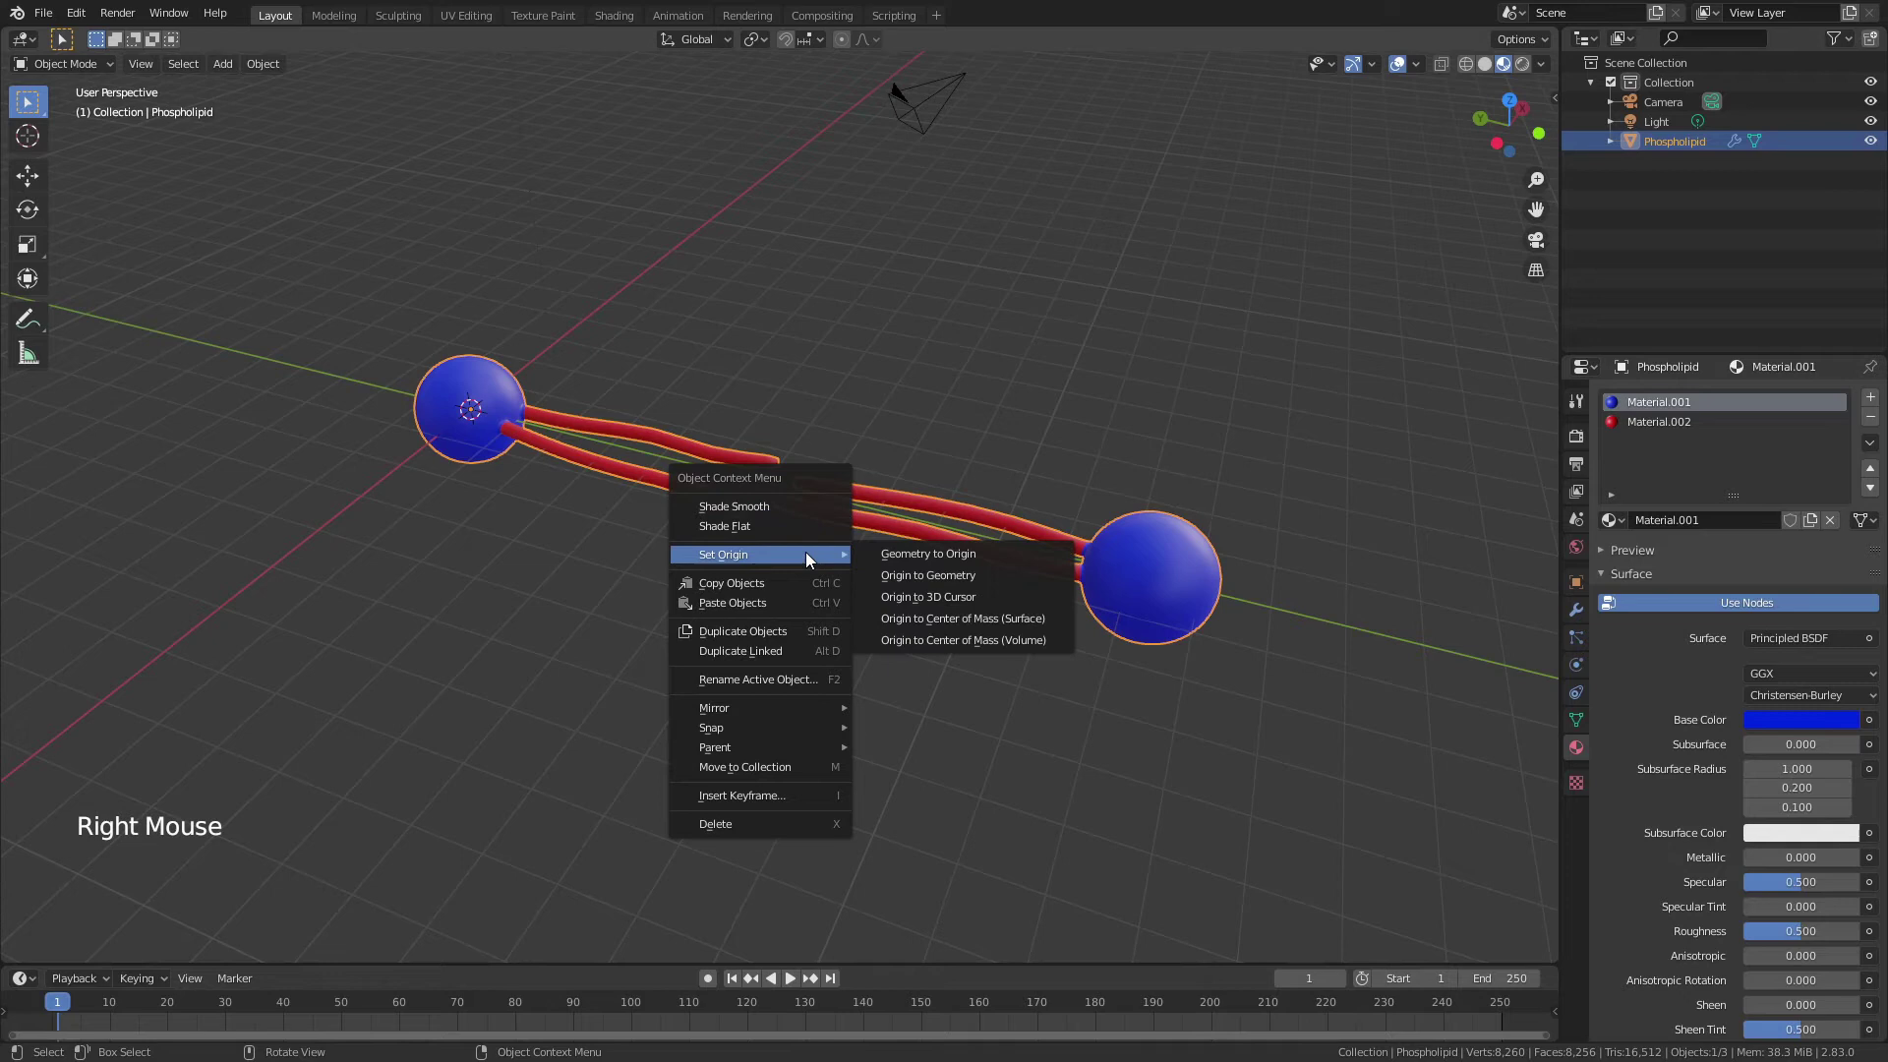
left_click(941, 577)
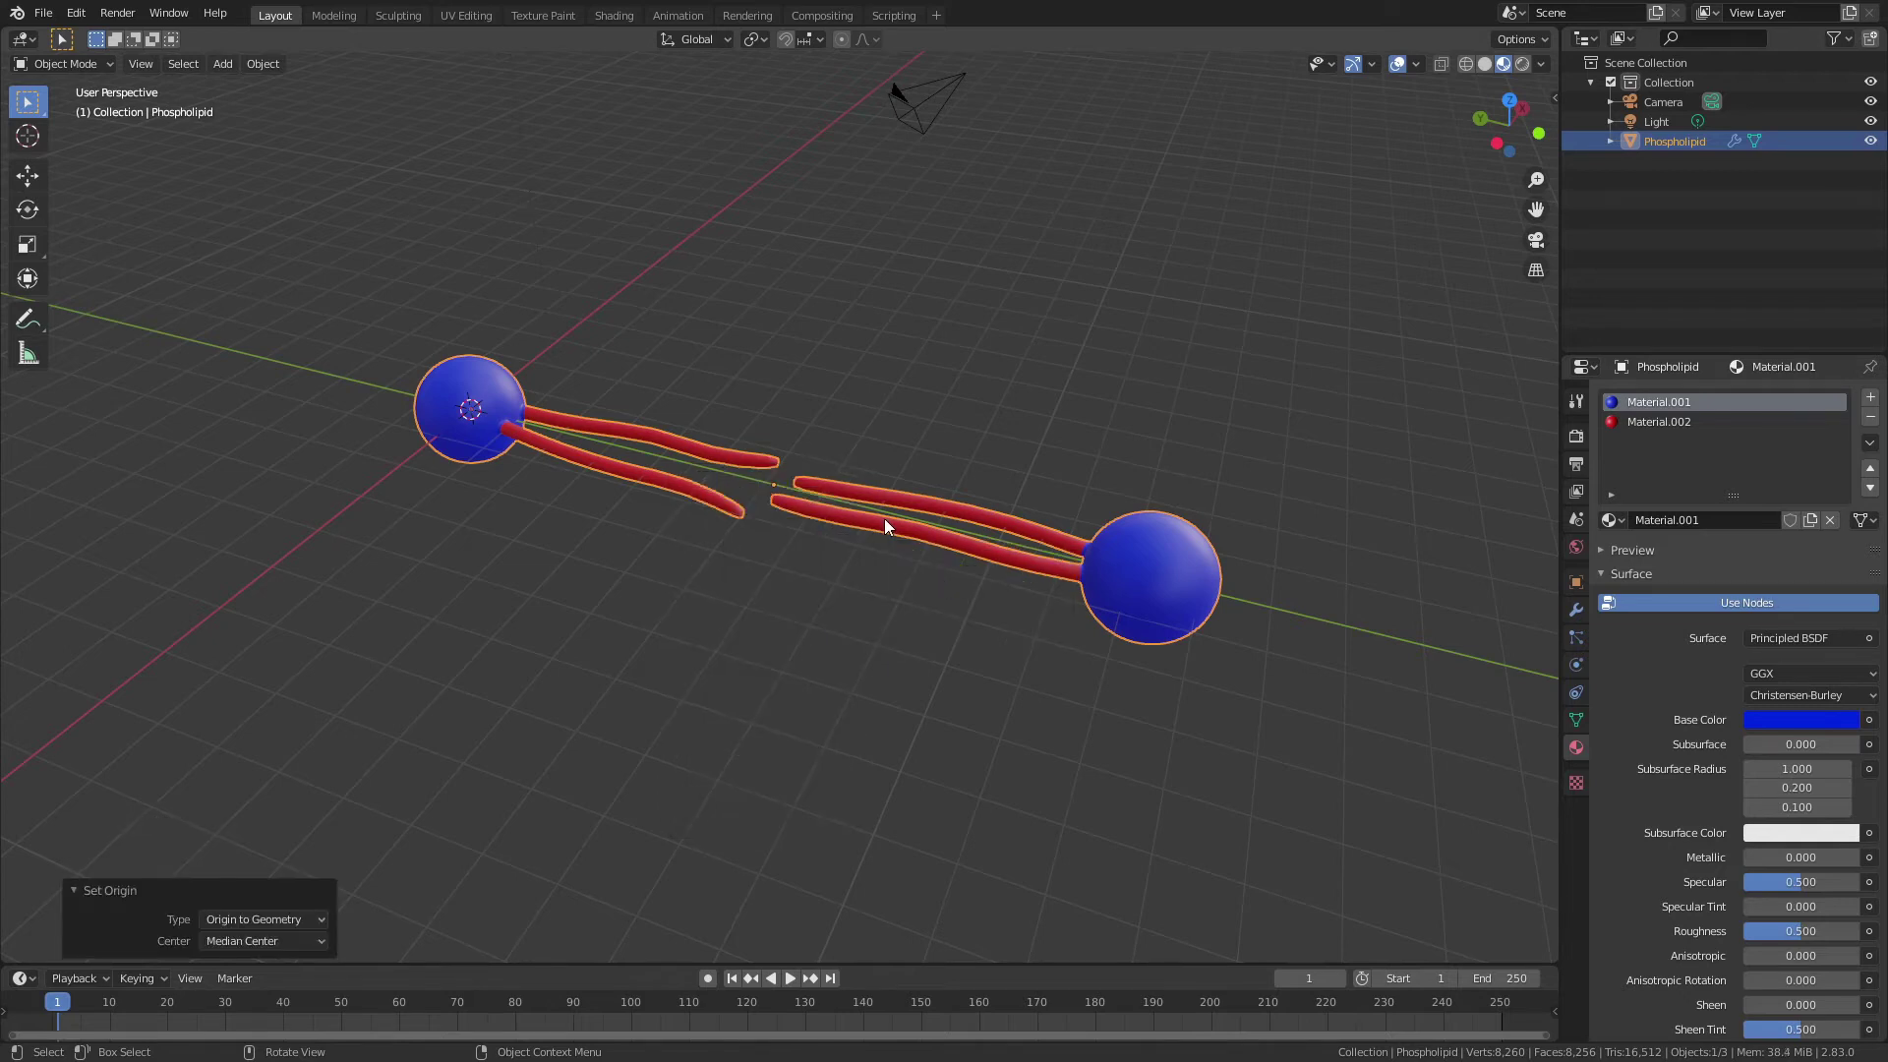
Step: Rotate the phospholipid about the X axis
key("r")
key("x")
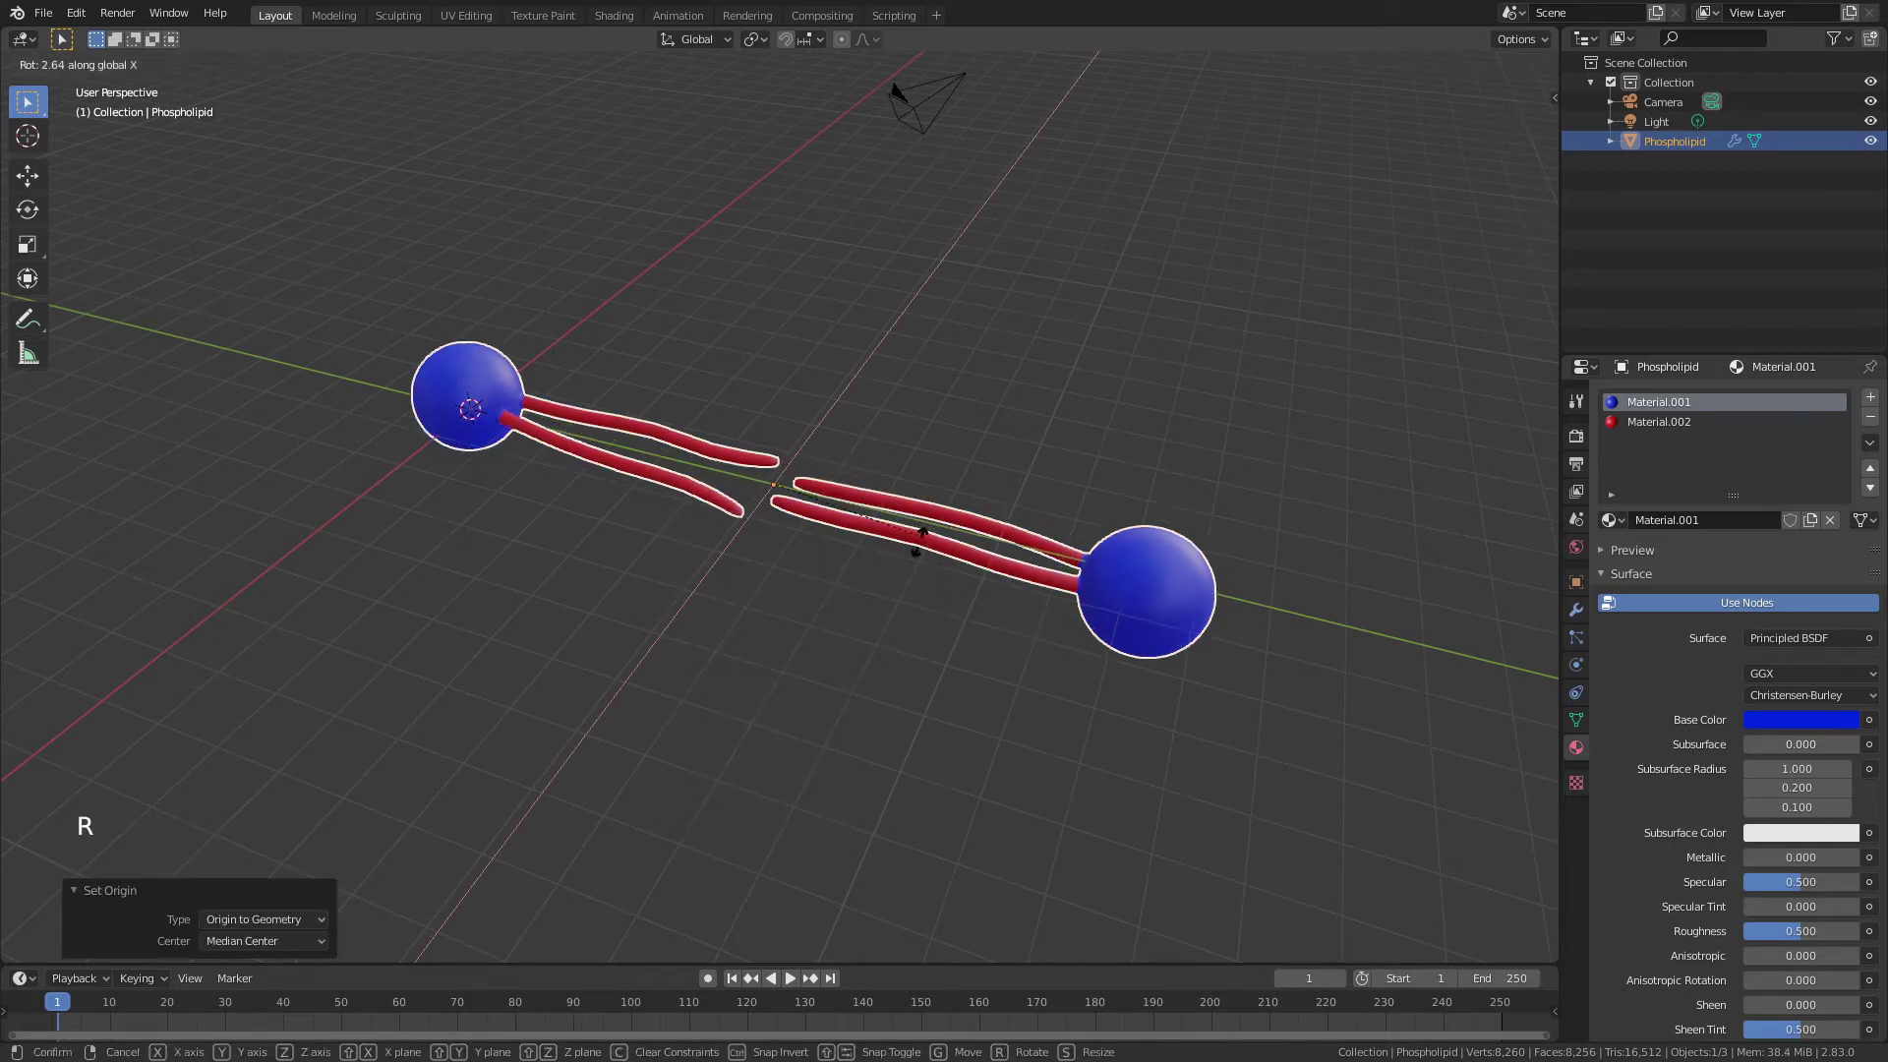
left_click(933, 549)
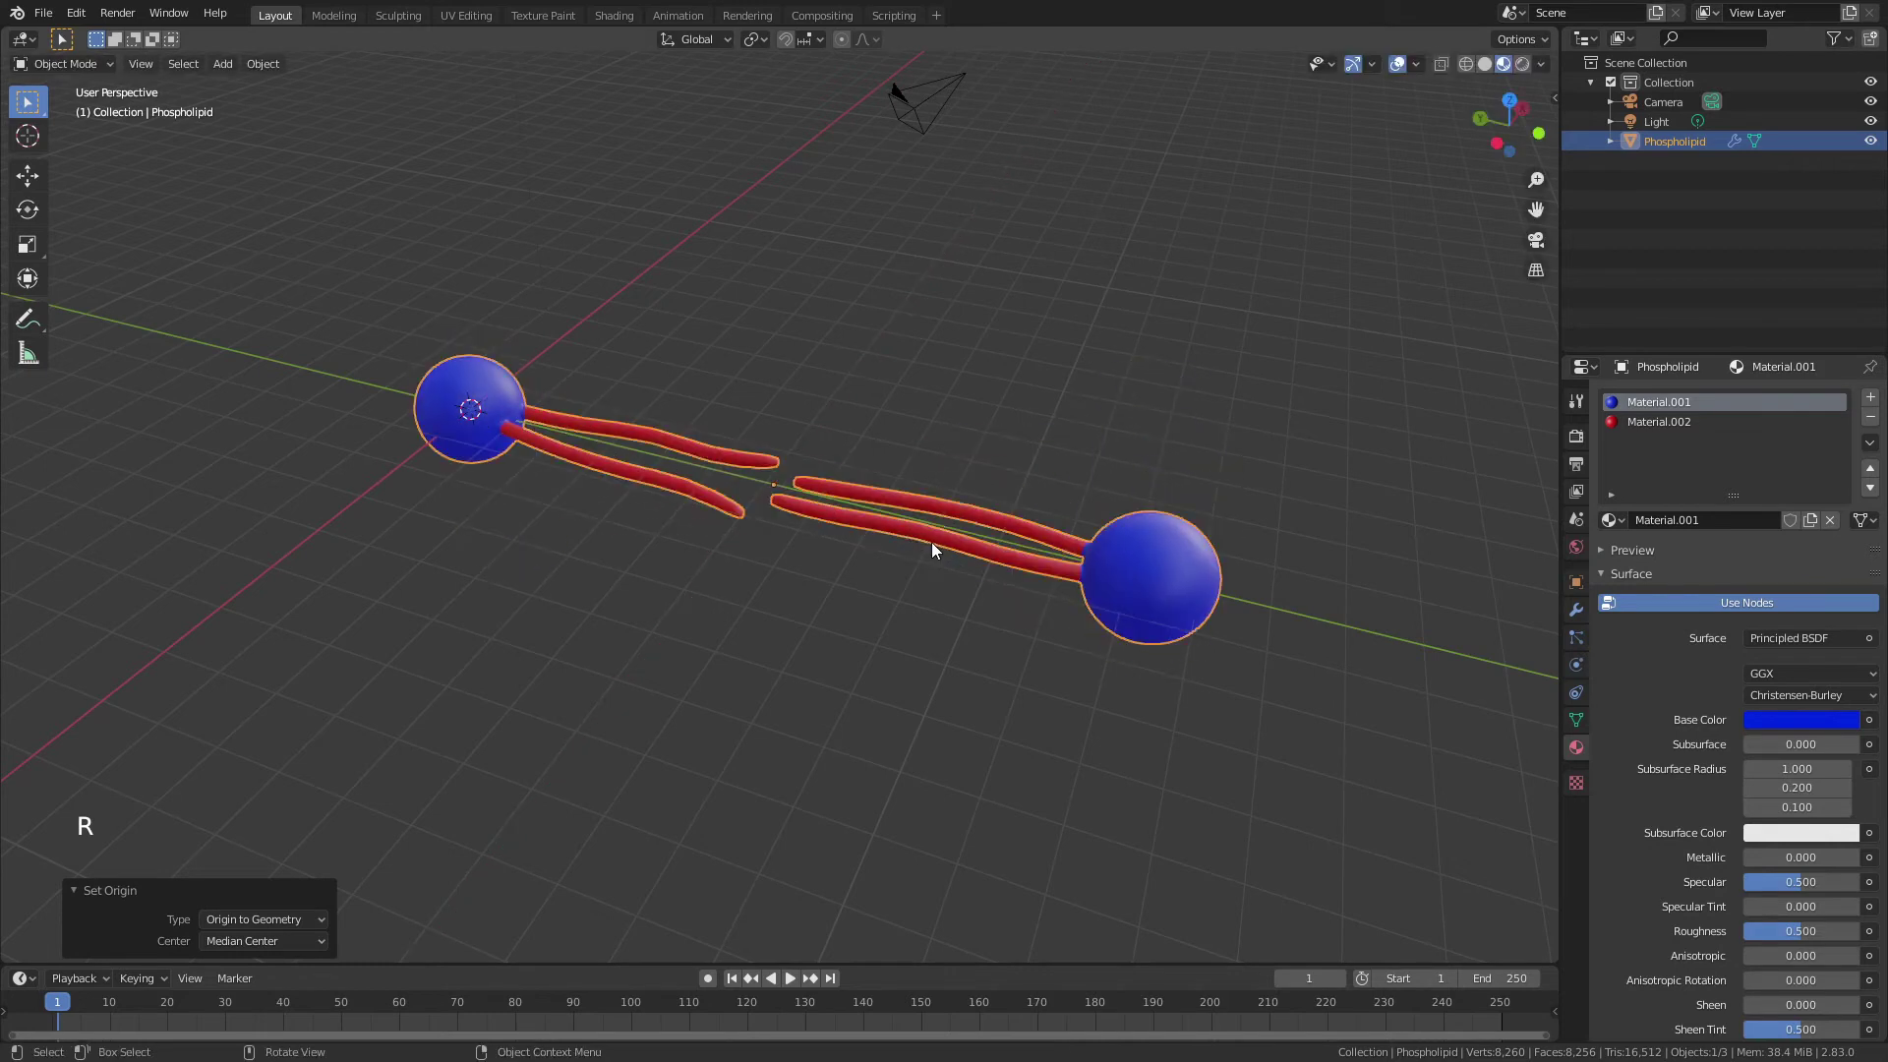
scroll(906, 534, "down", 7)
Step: Move the phospholipid 38.206 m along X, then deselect it
key("g")
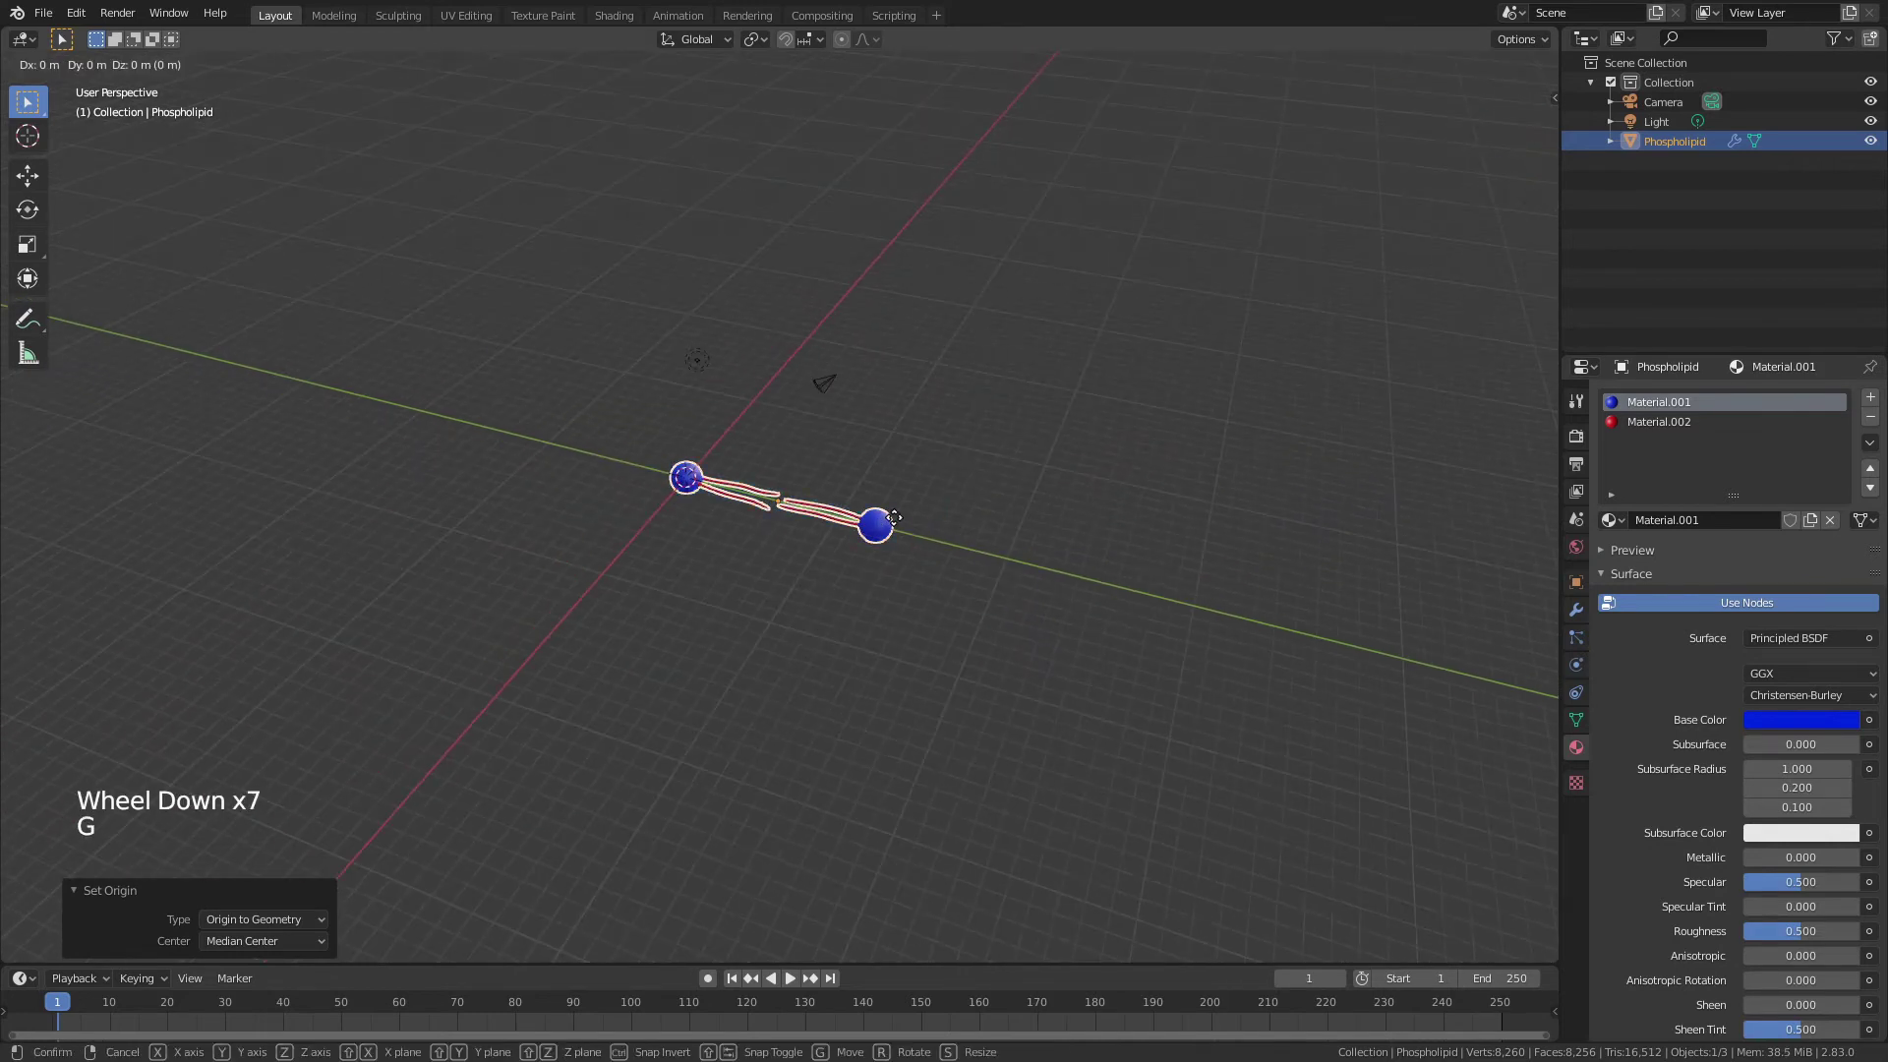
key("x")
left_click(1100, 300)
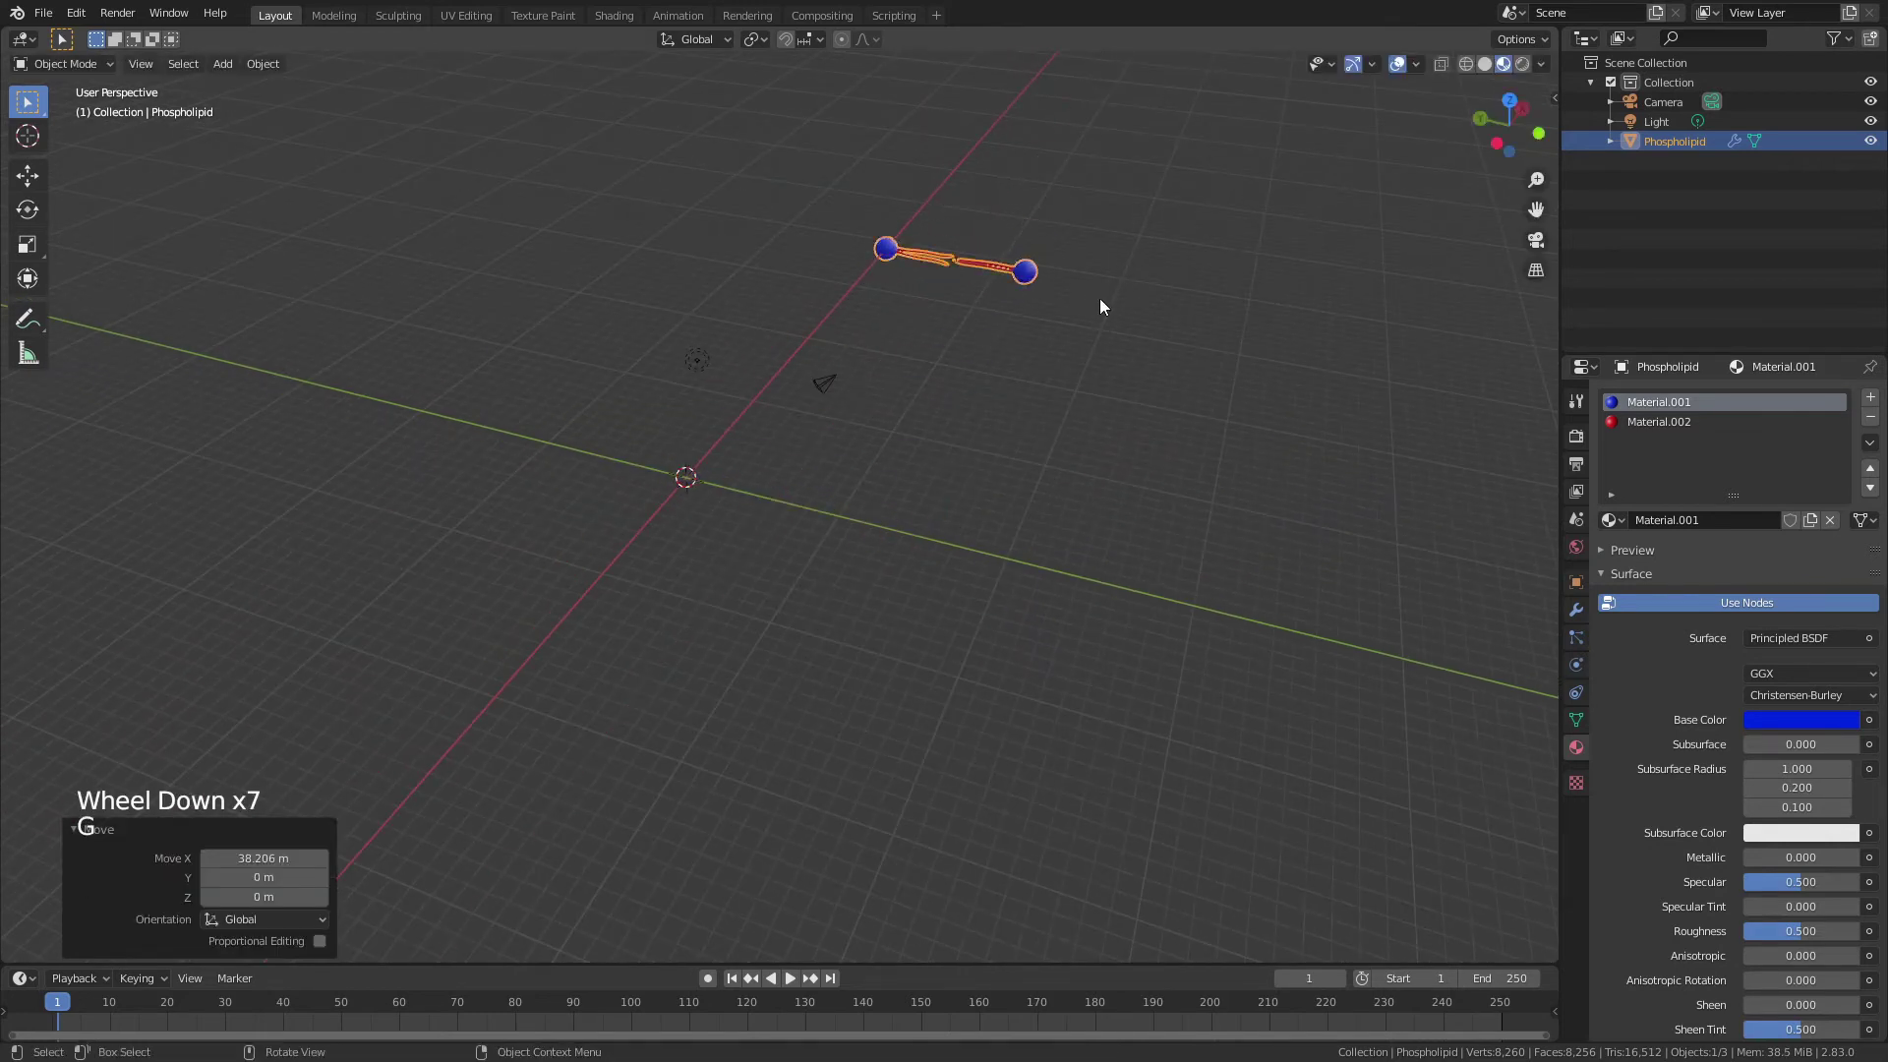
scroll(826, 438, "up", 4)
middle_click_drag(826, 438, 899, 518, "shift")
left_click(899, 518)
scroll(1170, 313, "up", 2)
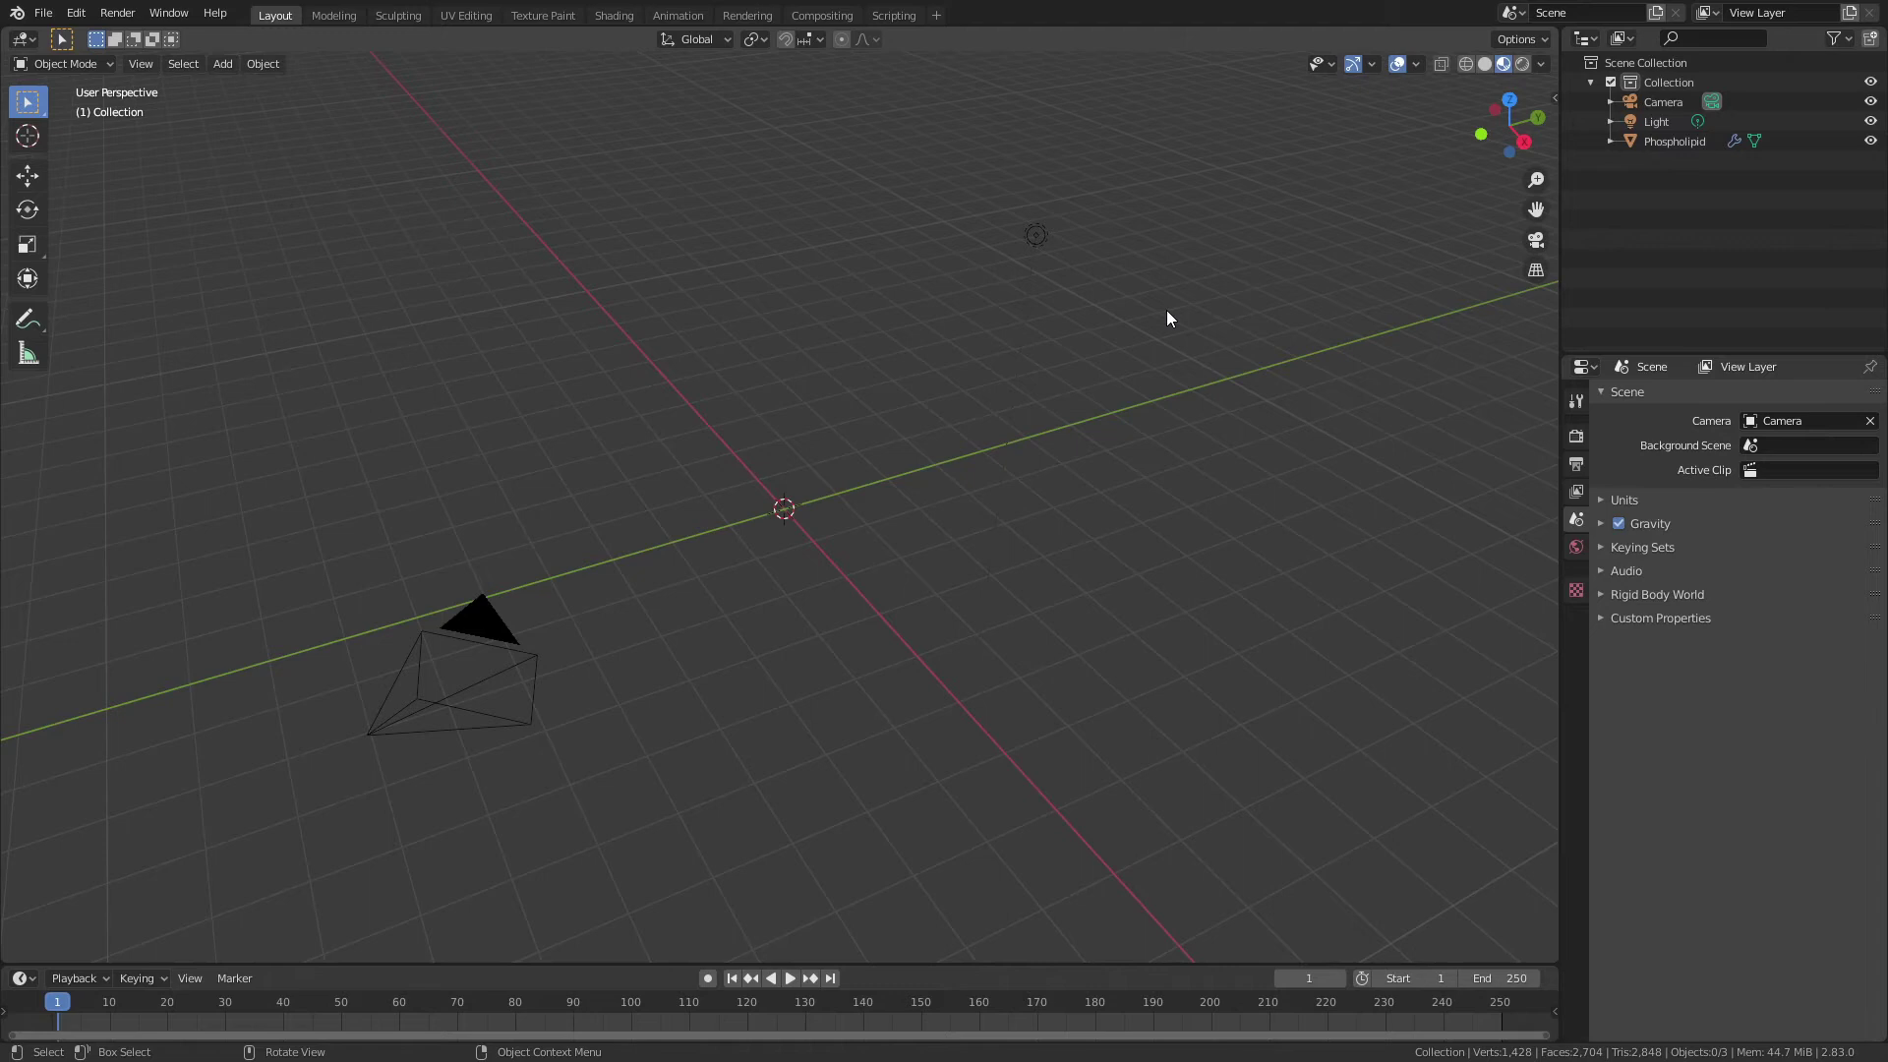
Step: Select Phospholipid to view its Subdivision Surface modifier, then deselect everything
left_click(1730, 143)
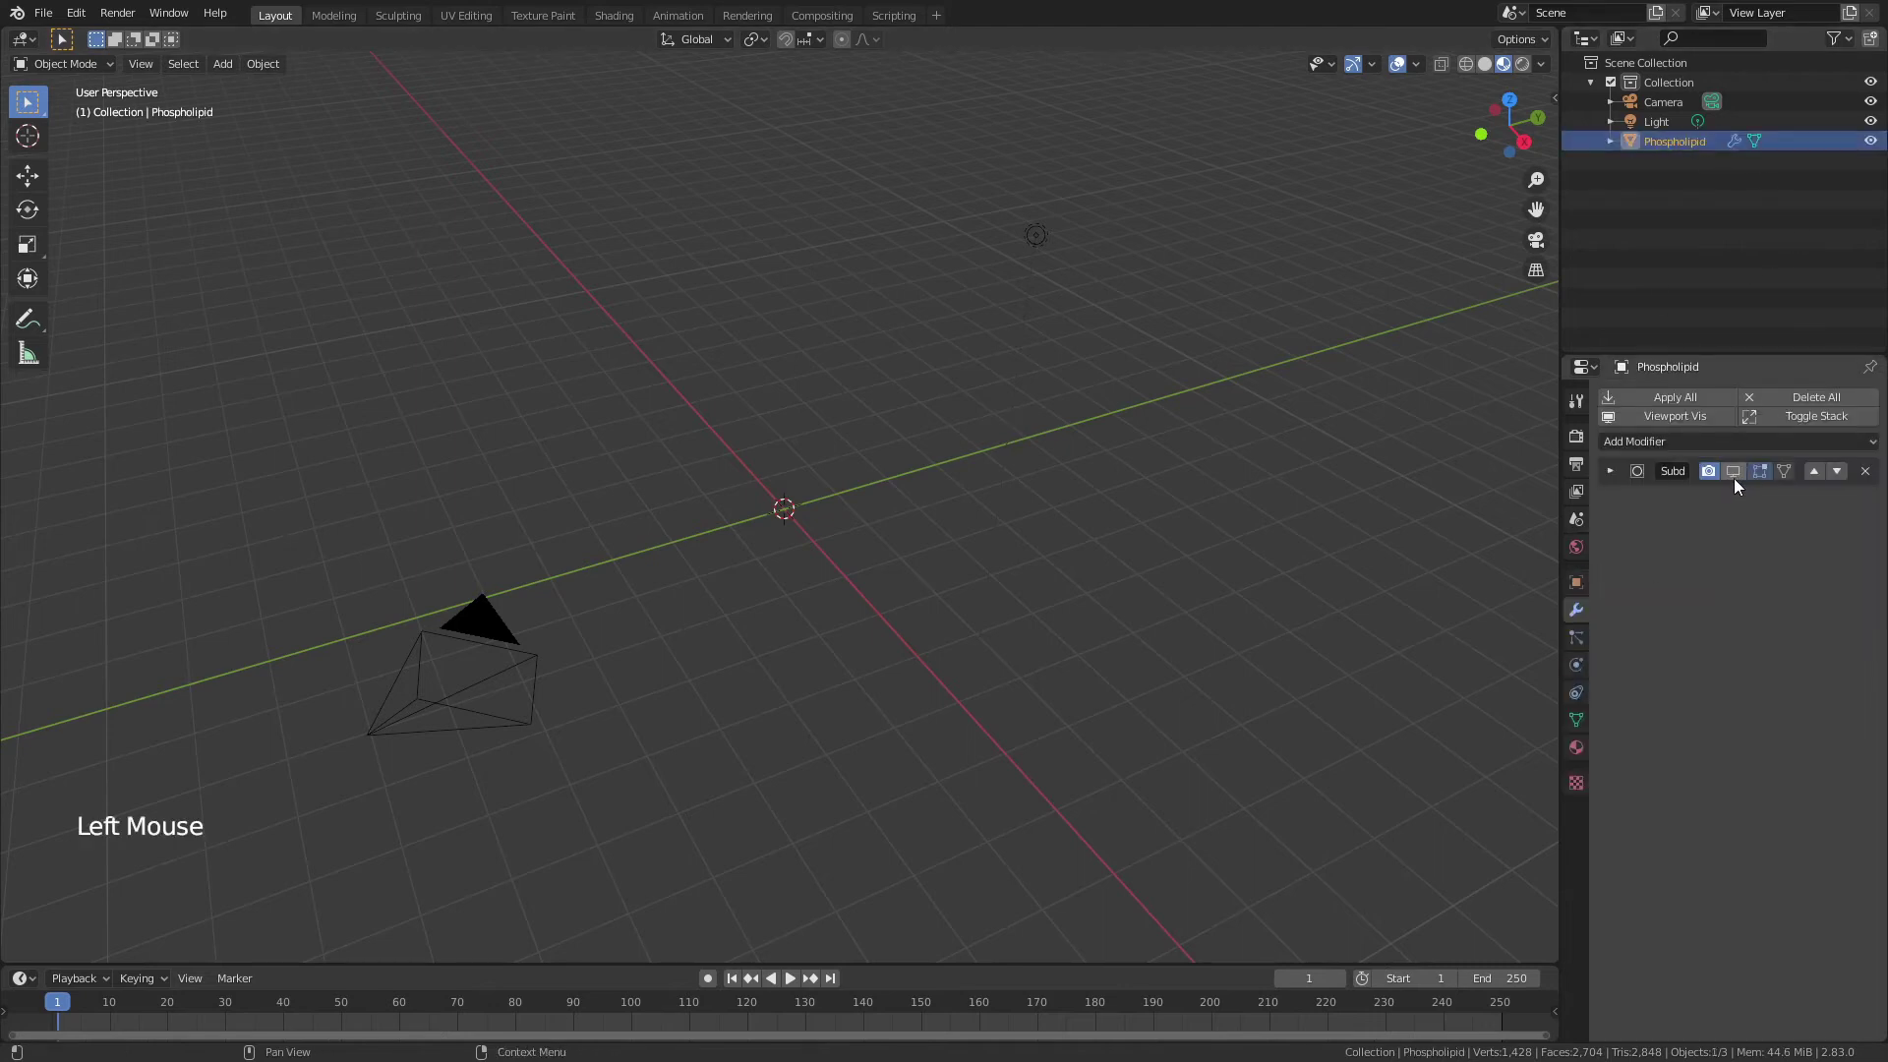
left_click(861, 557)
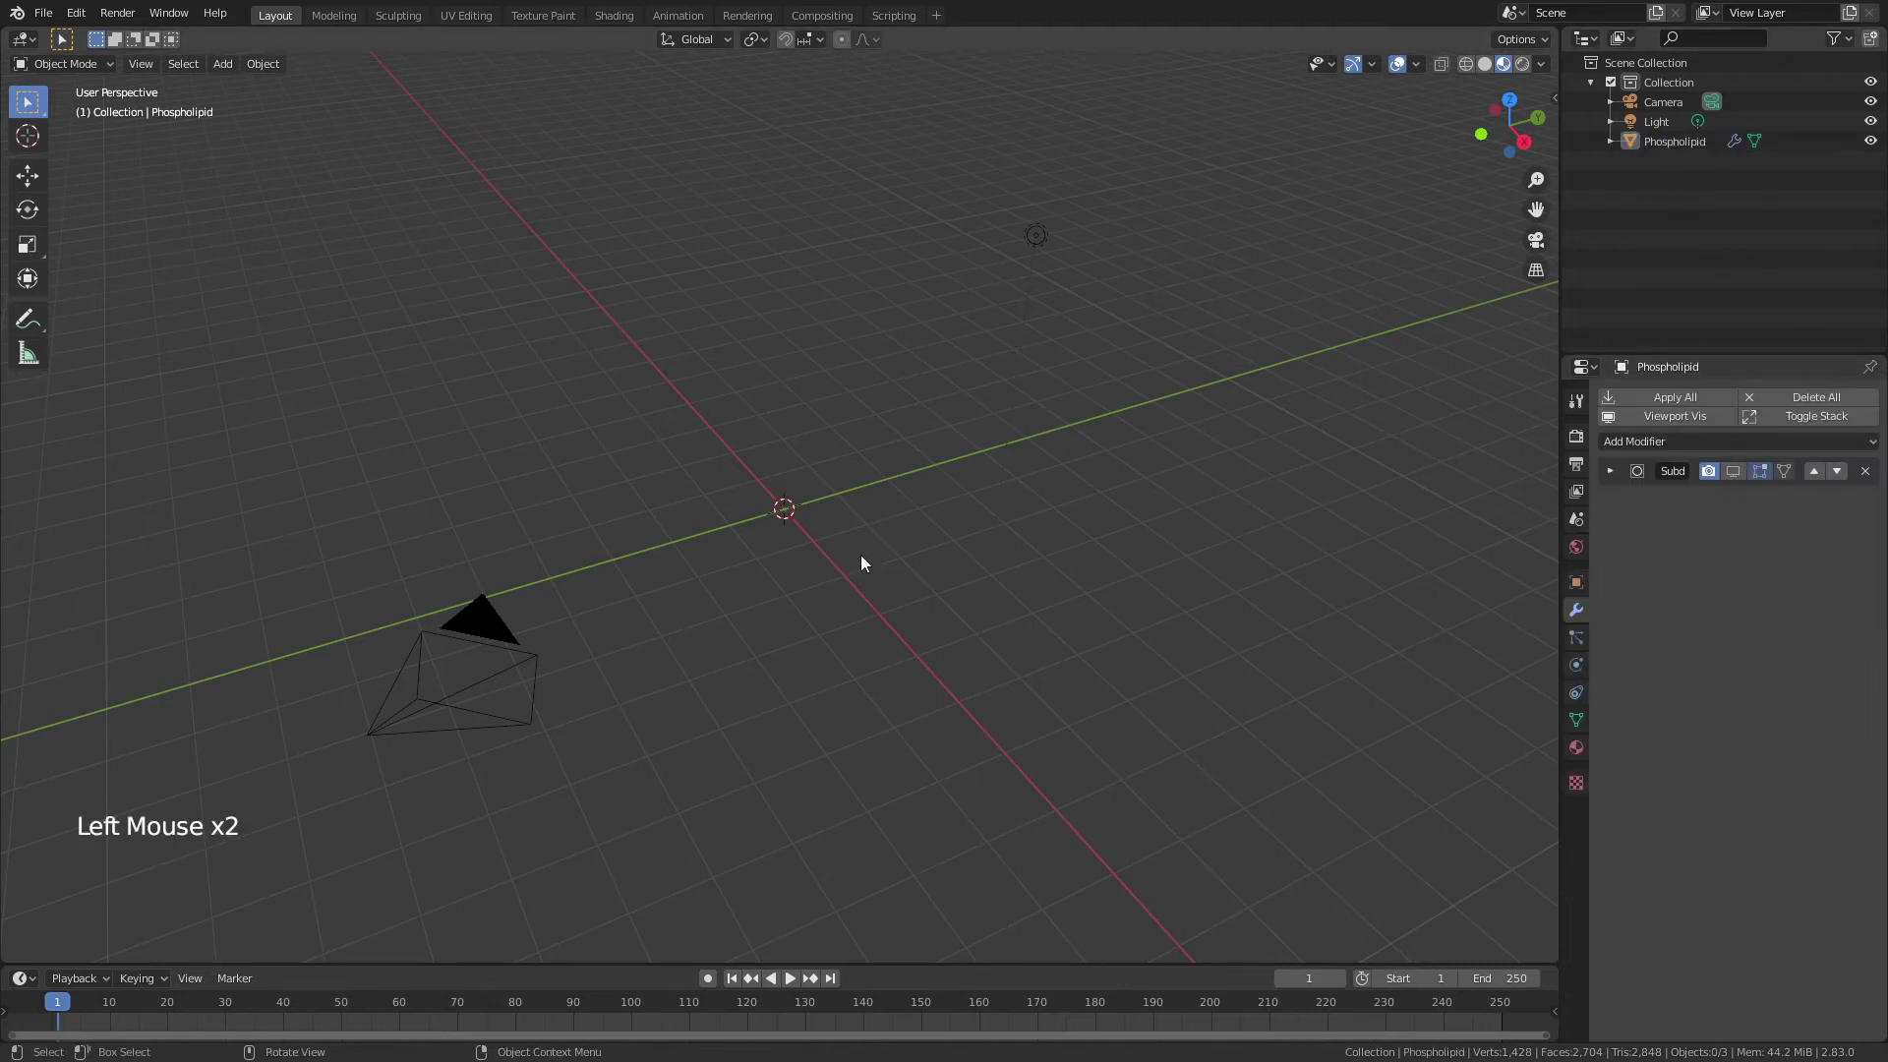
Step: Add an icosphere at the scene centre with 5 subdivisions
key("shift+a")
mouse_move(788, 539)
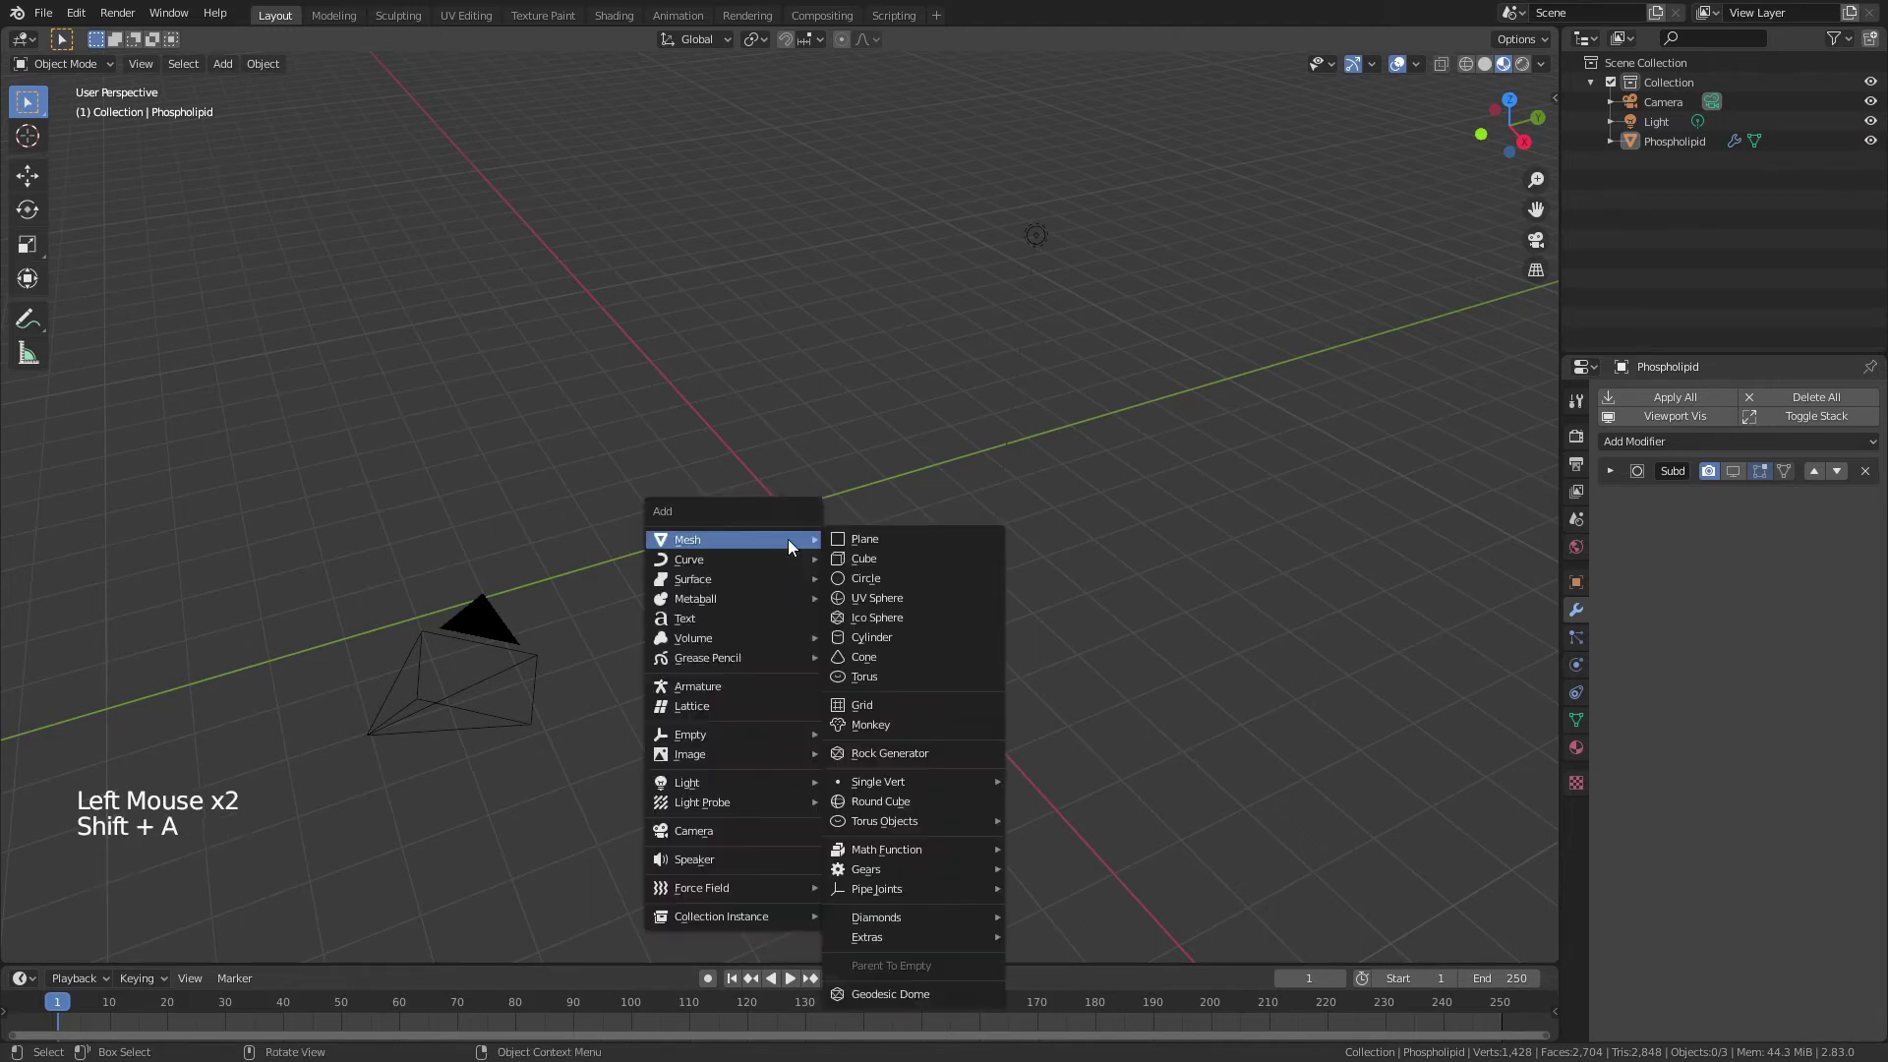
left_click(893, 616)
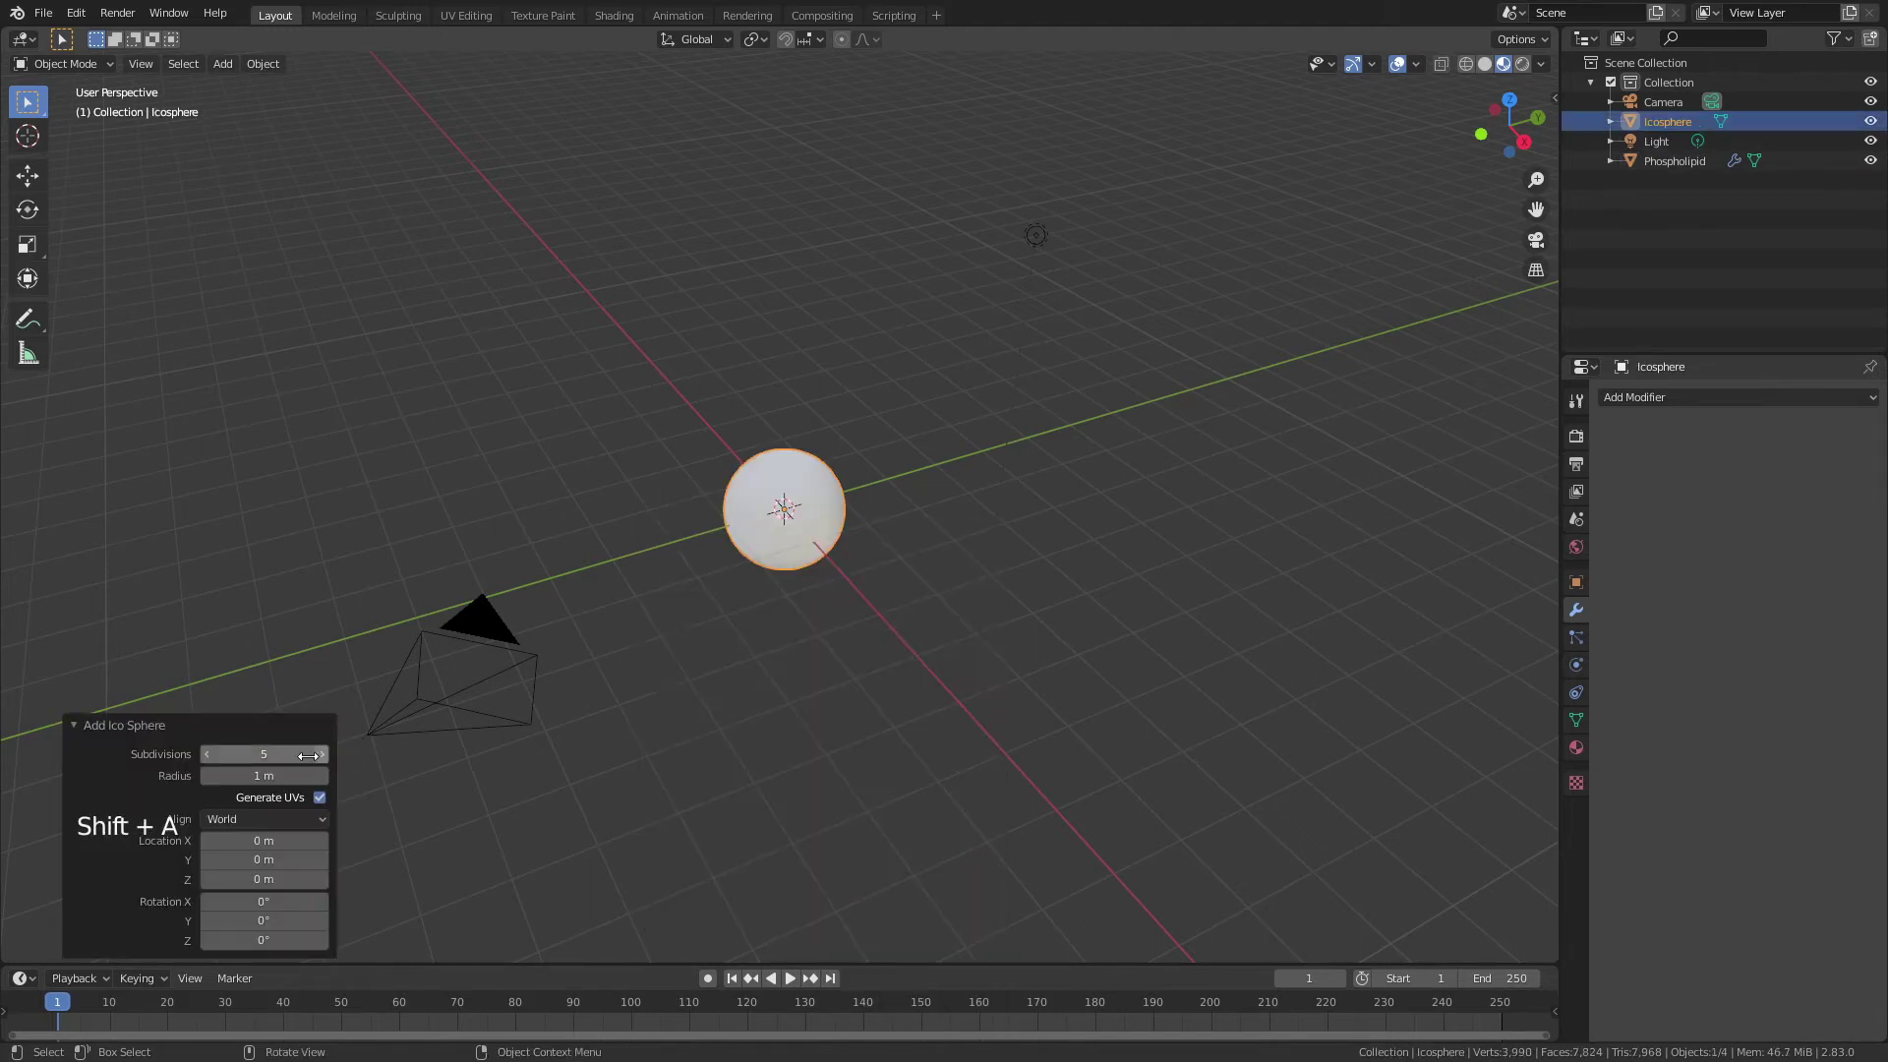
left_click_drag(263, 754, 298, 754)
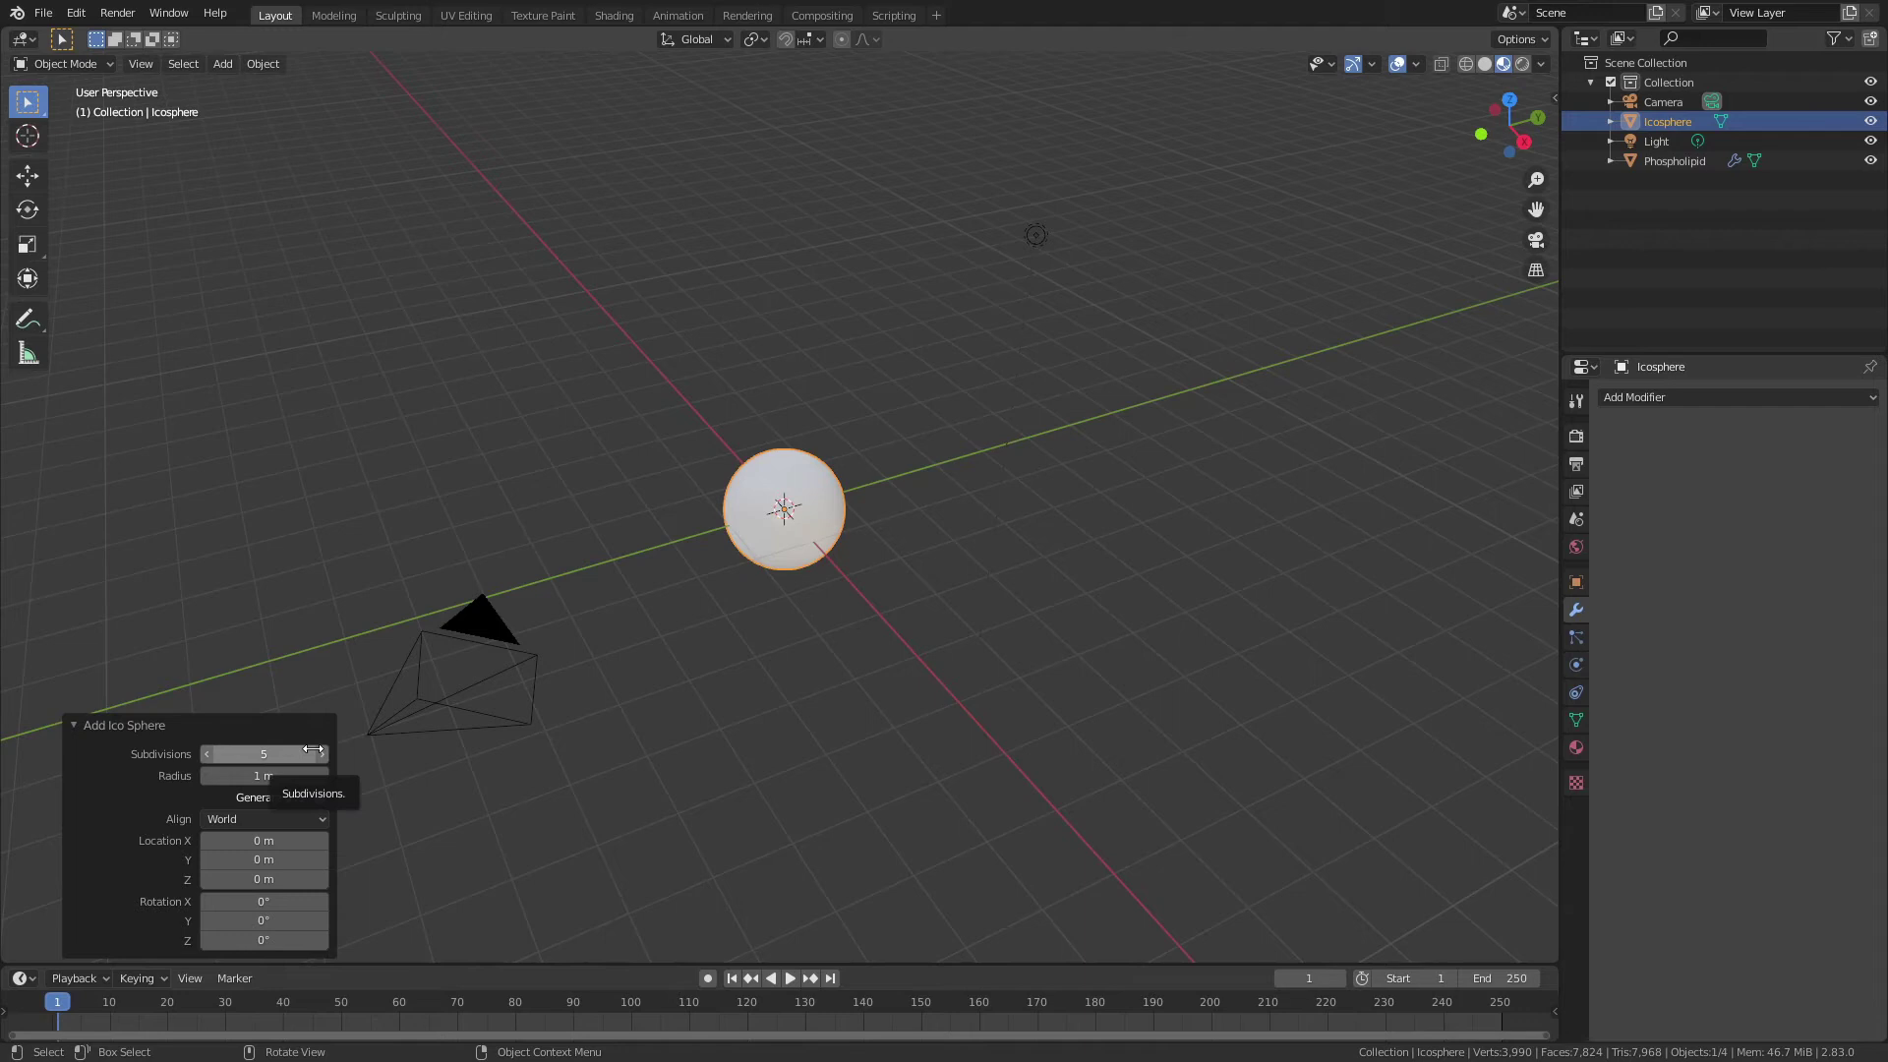
Step: In front wireframe view, box-select the sphere's top half and delete those vertices
key("KP_1")
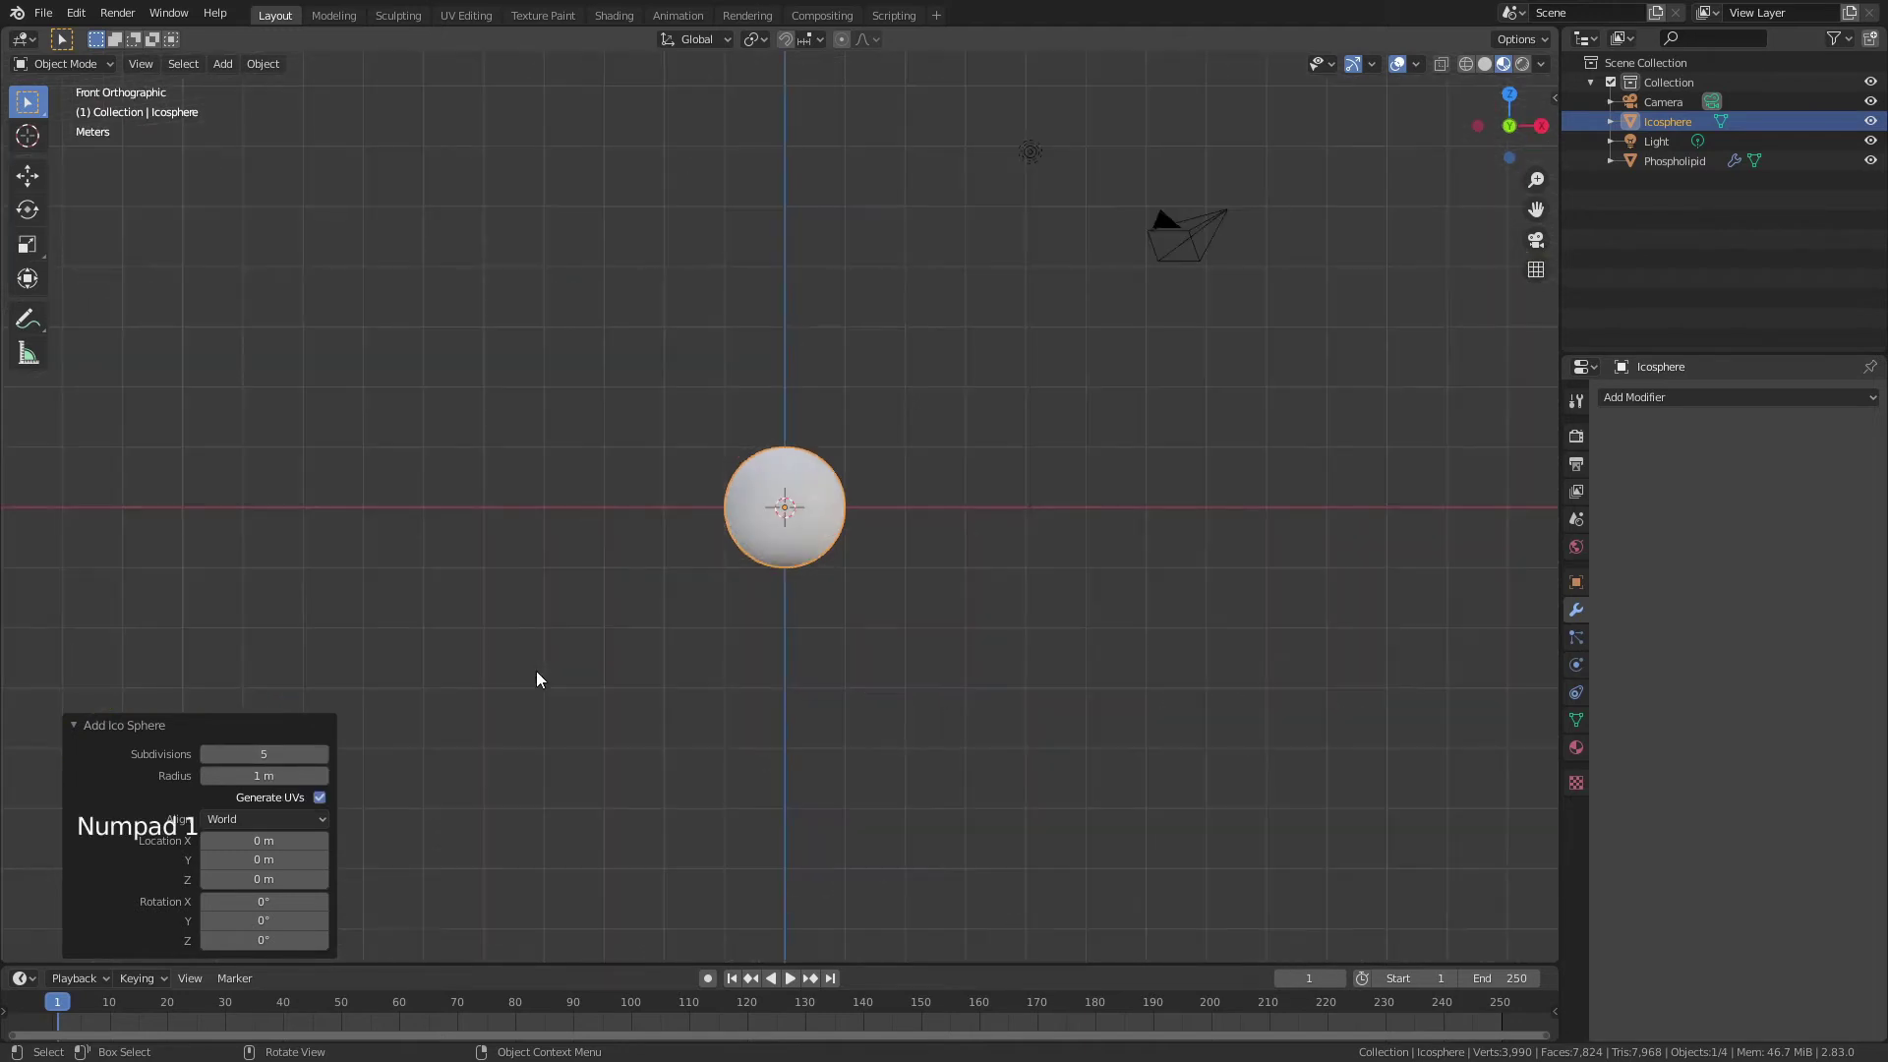
scroll(887, 543, "up", 6)
scroll(887, 543, "up", 3)
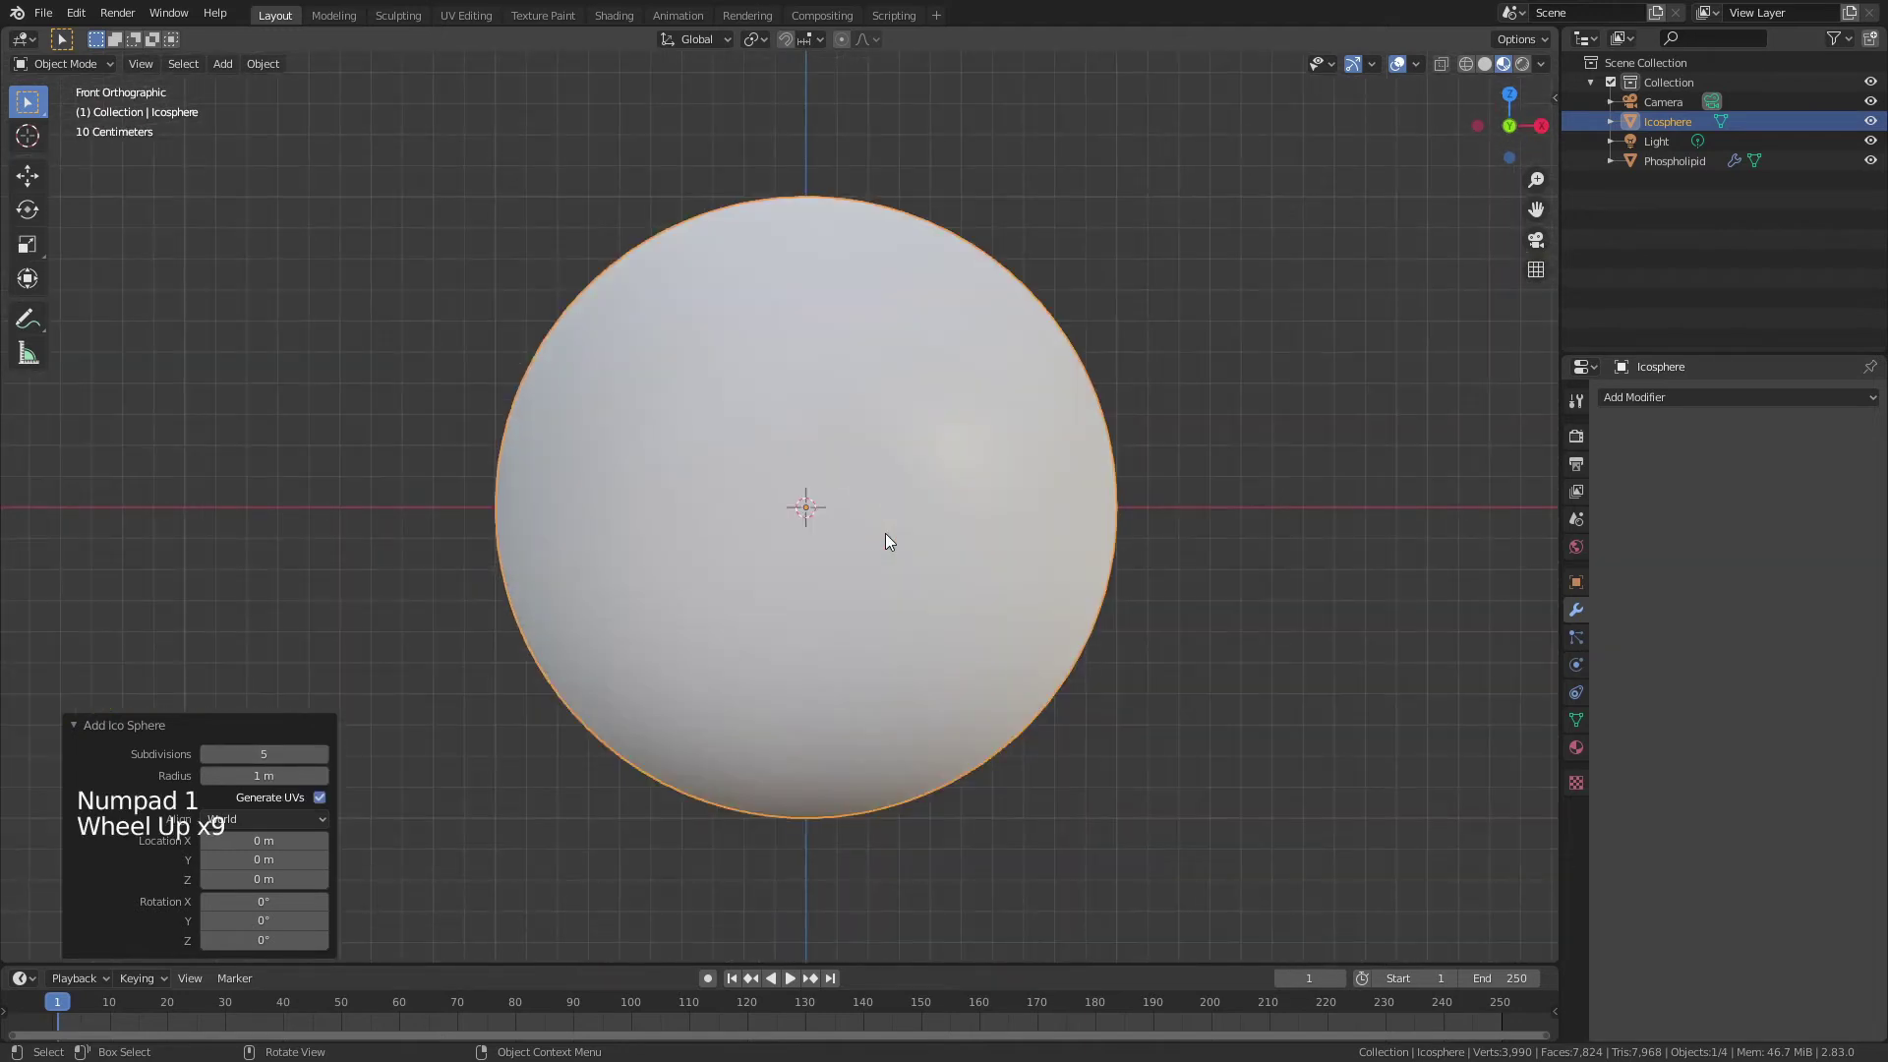
key("Tab")
key("z")
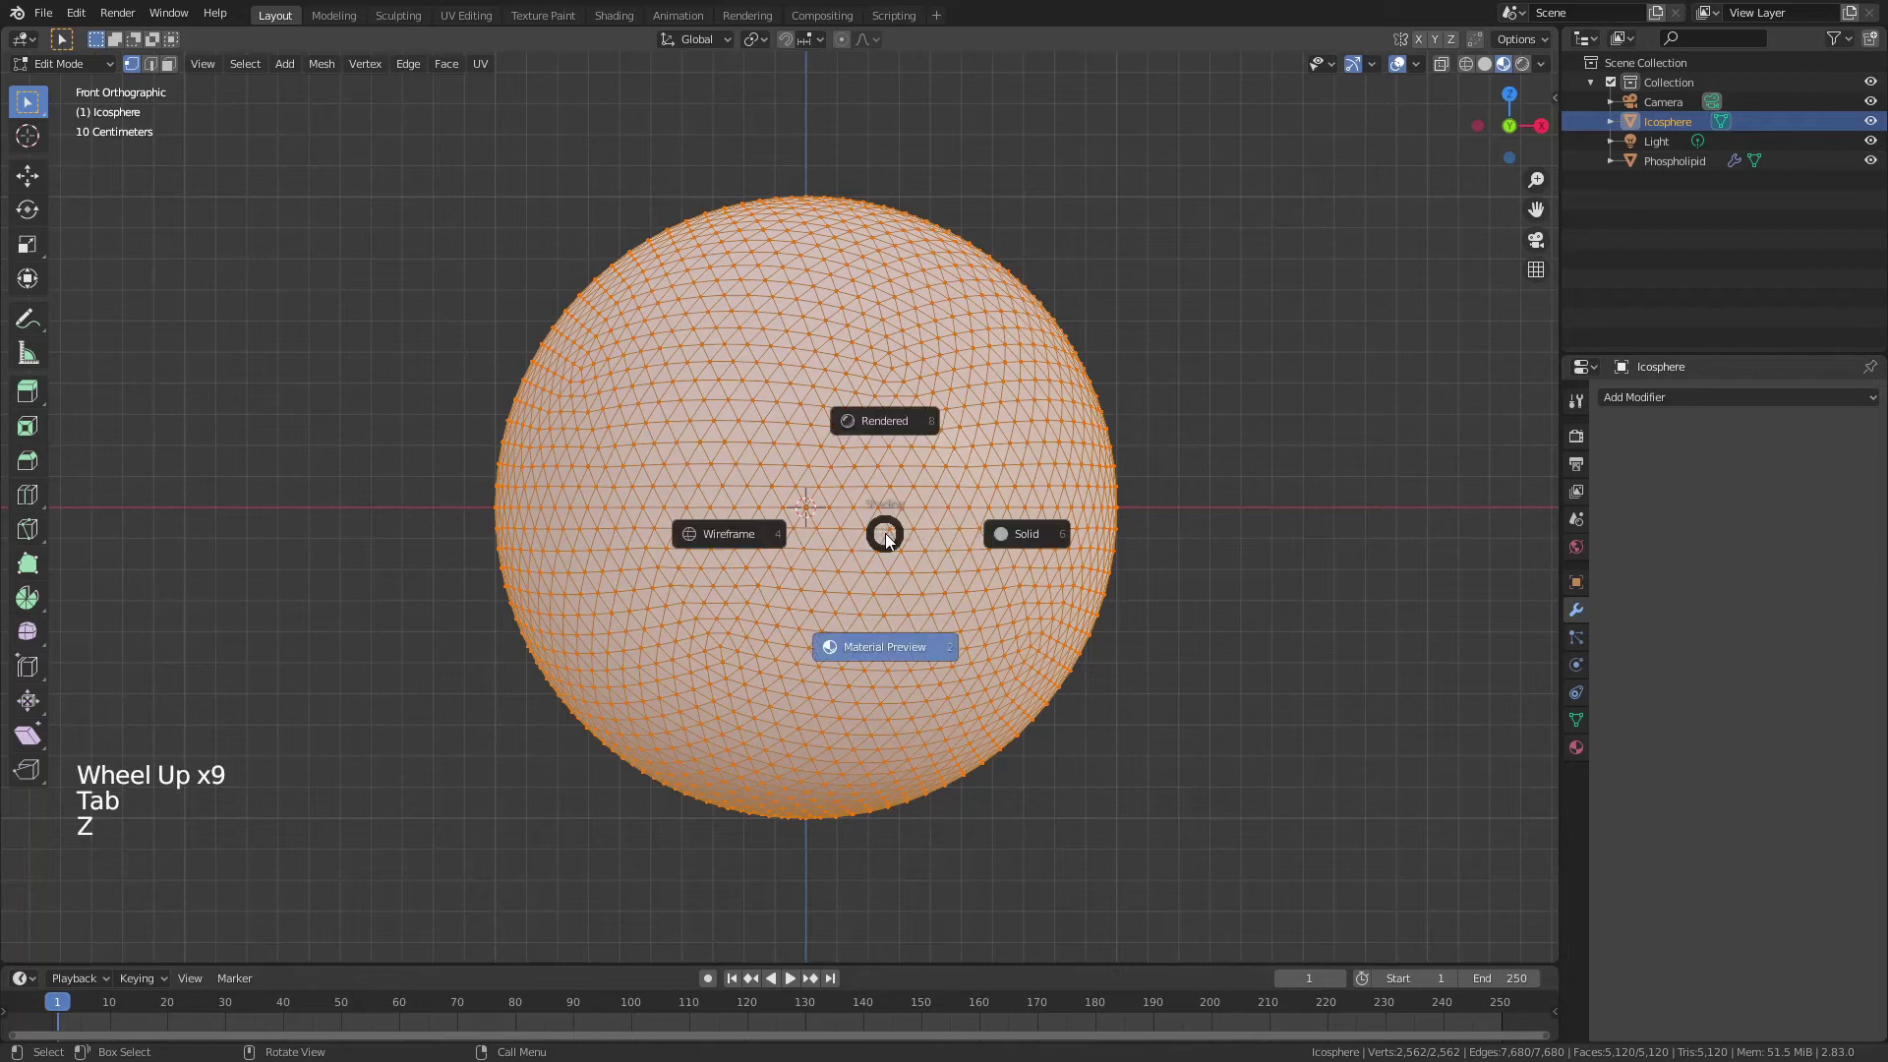
mouse_move(459, 486)
left_mouse_down()
mouse_move(616, 482)
mouse_move(1272, 203)
mouse_move(1273, 170)
left_mouse_up()
key("x")
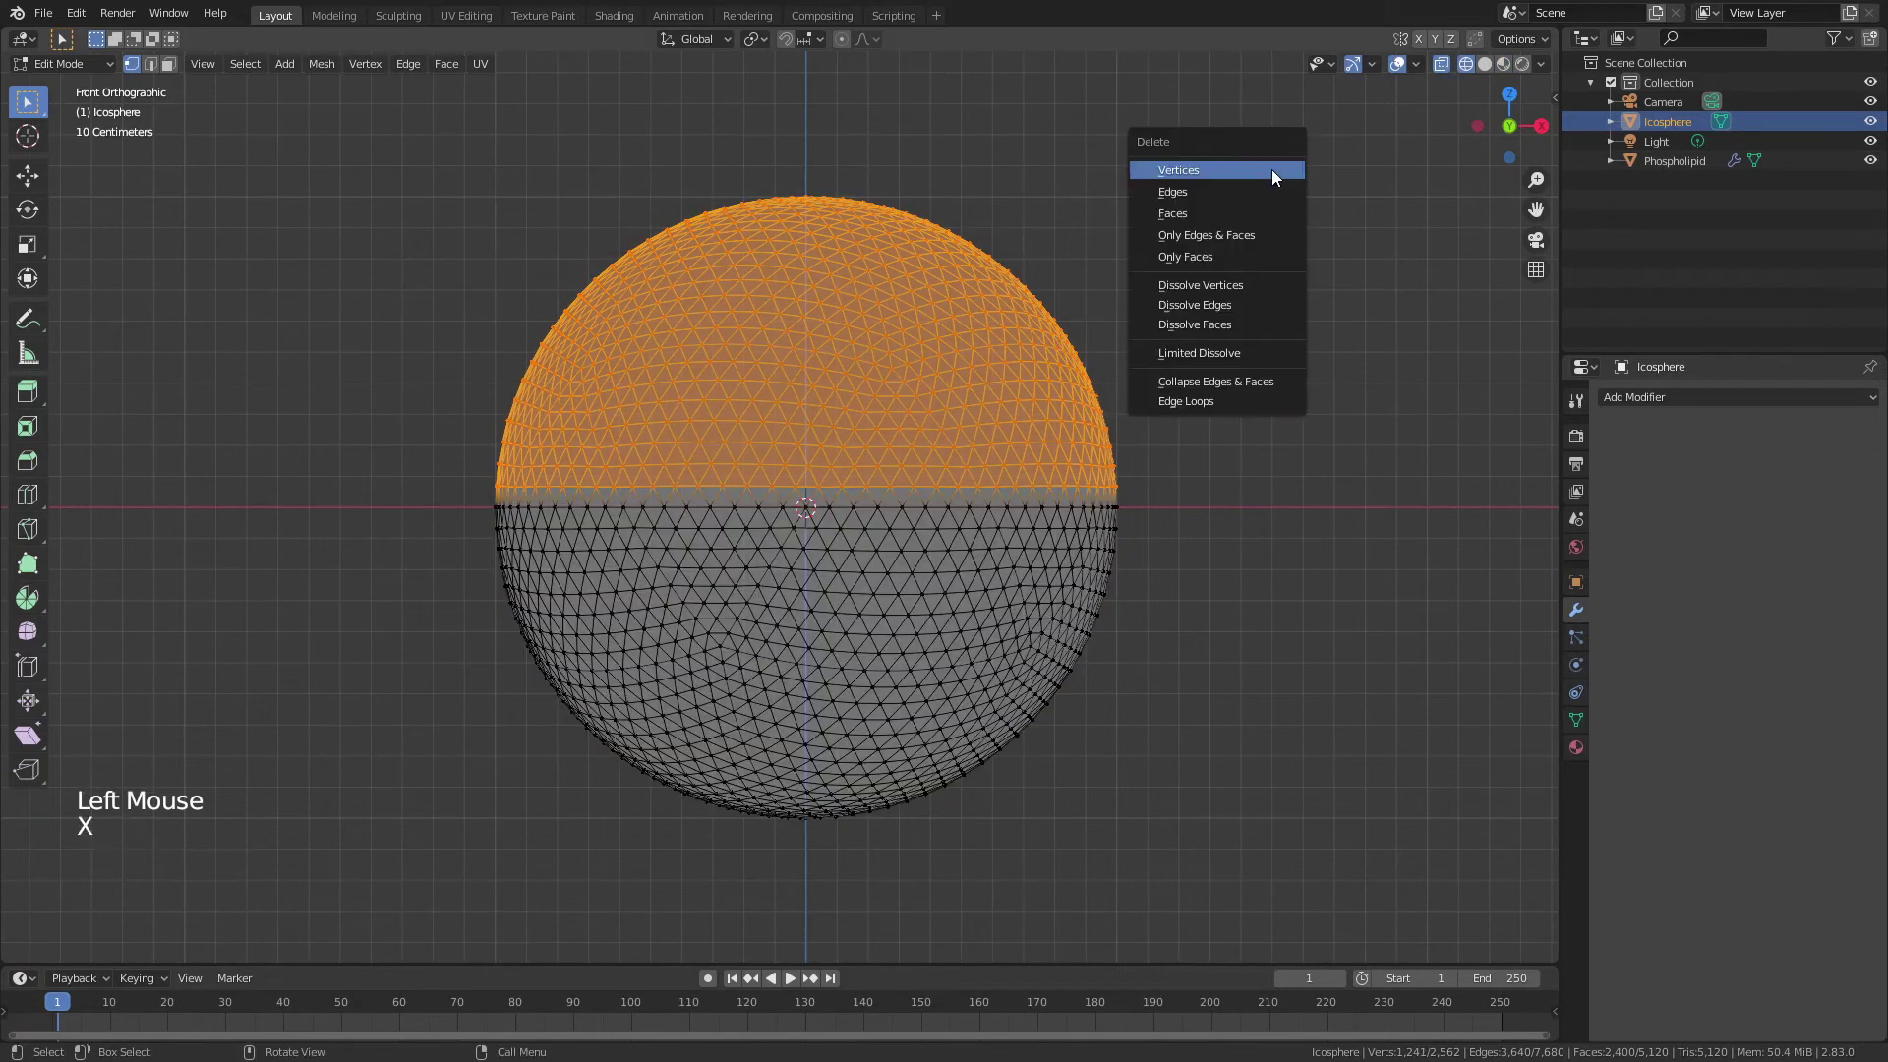
left_click(1272, 169)
Step: Inspect the hemisphere, select all its vertices, and return to Object Mode
middle_click_drag(1186, 307, 1034, 451)
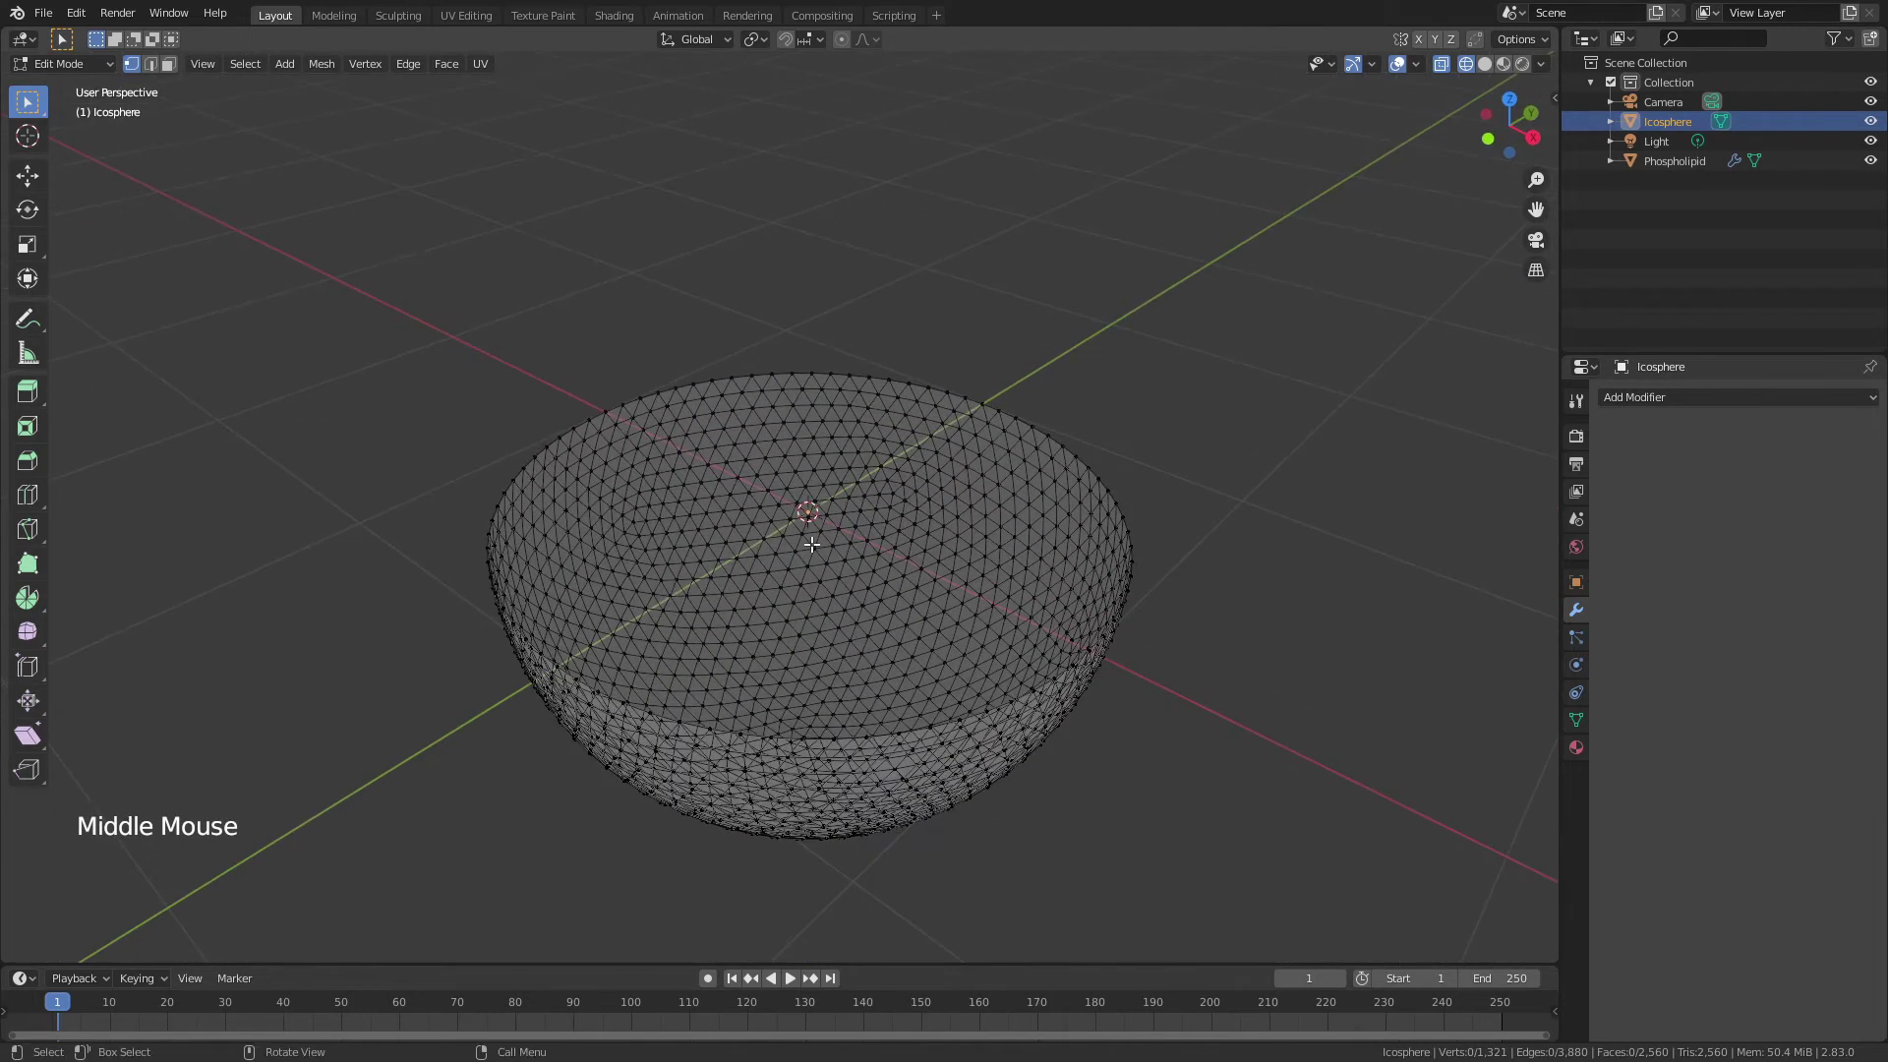
key("a")
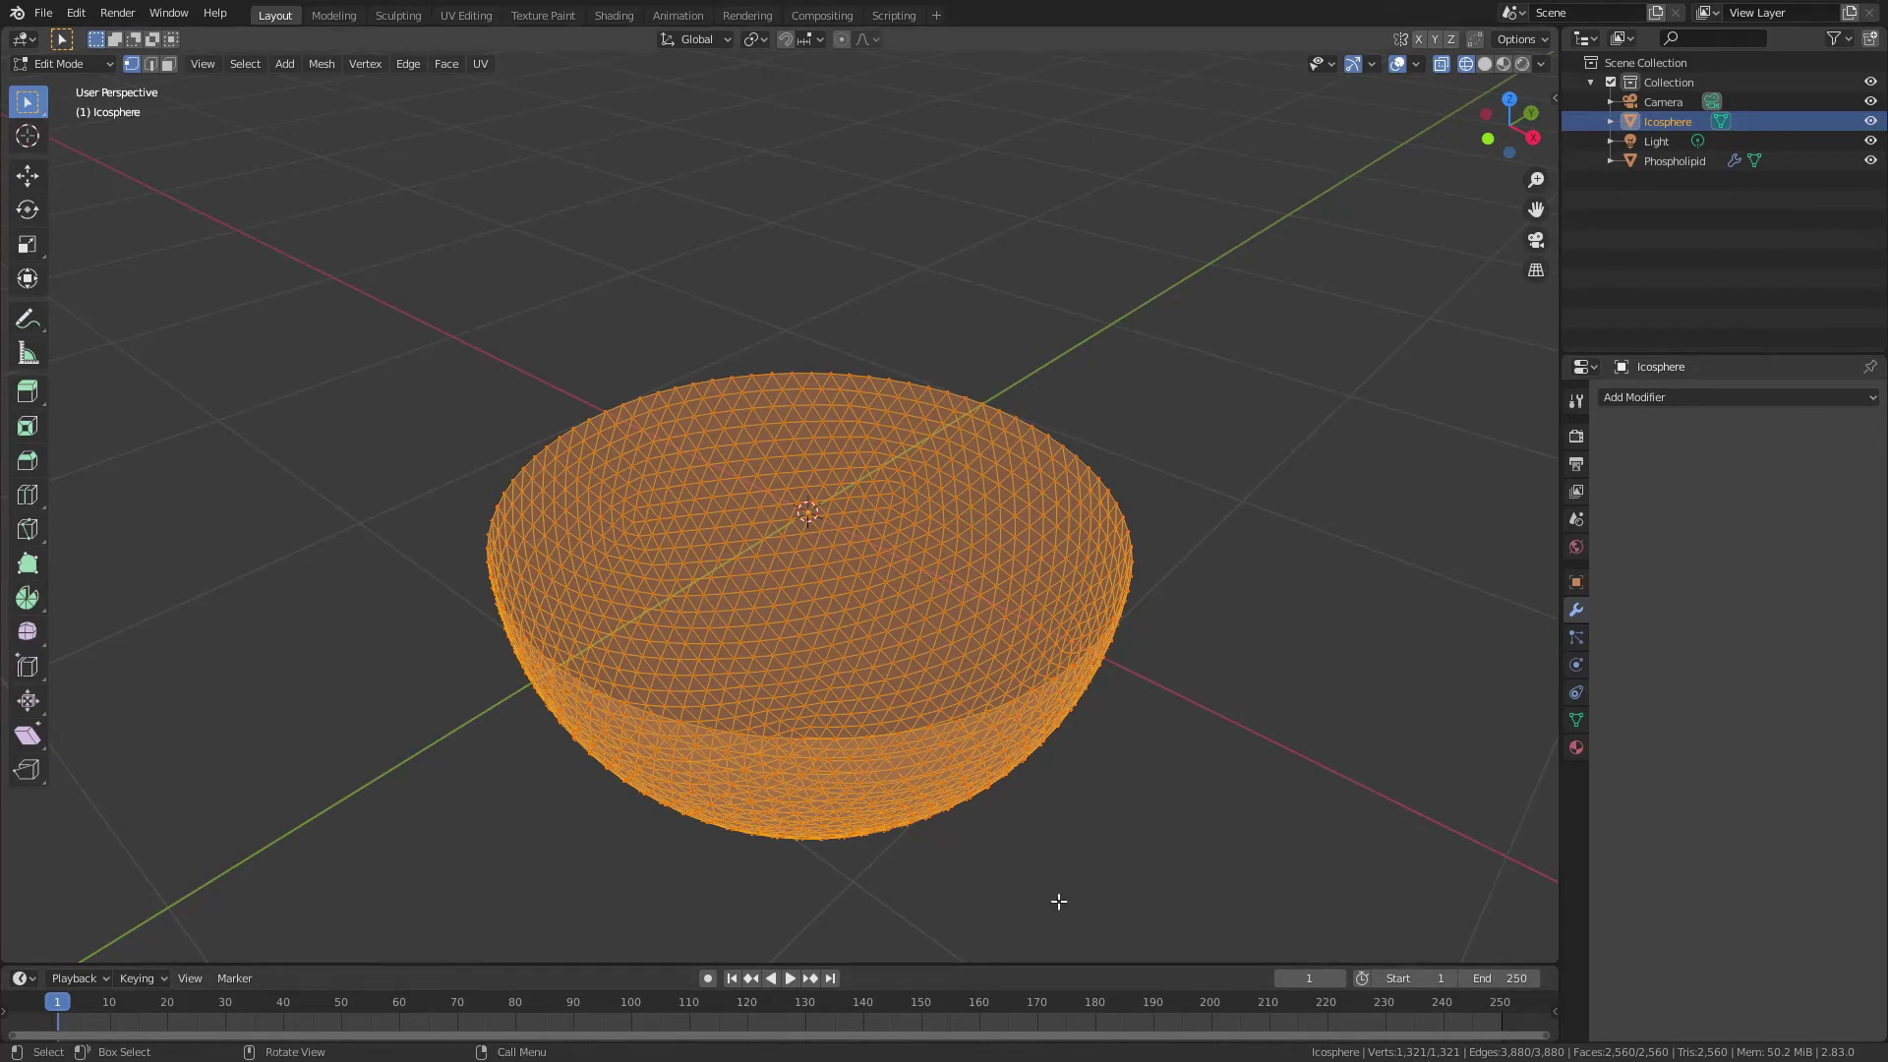
scroll(787, 540, "up", 5)
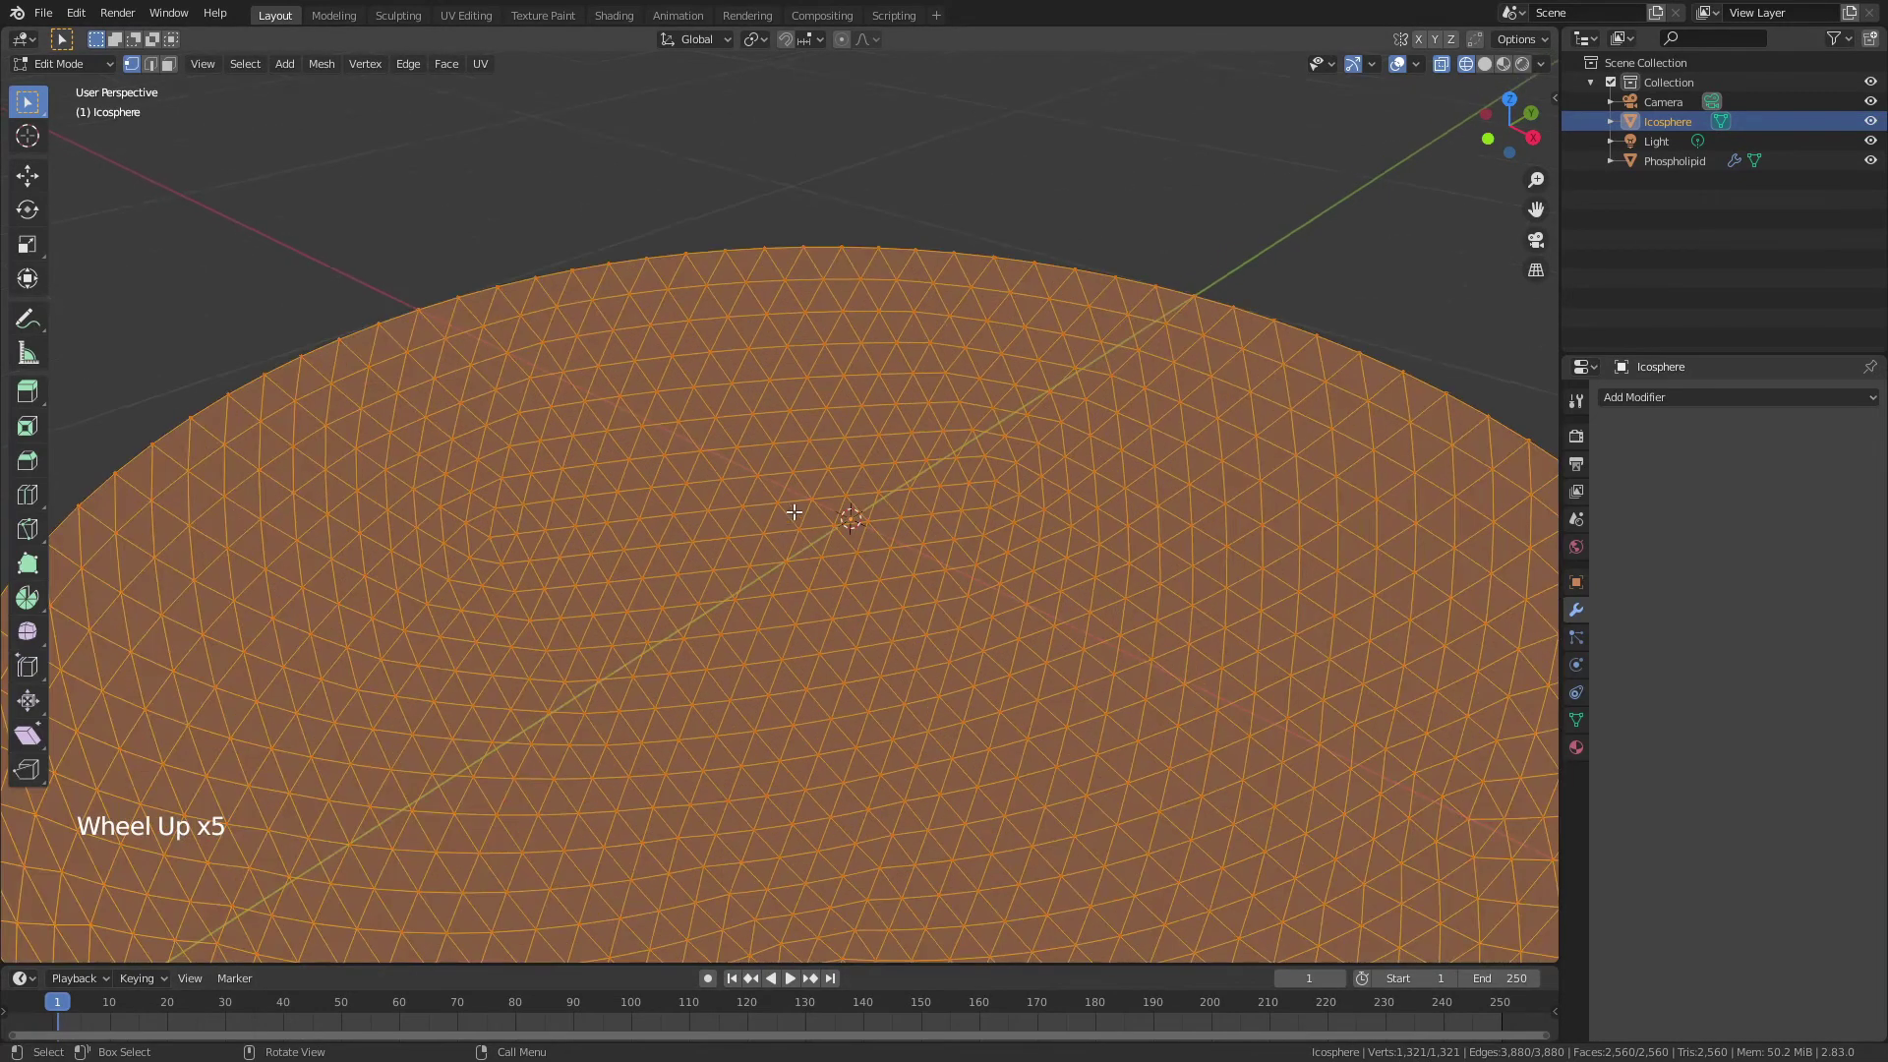
scroll(795, 513, "up", 1)
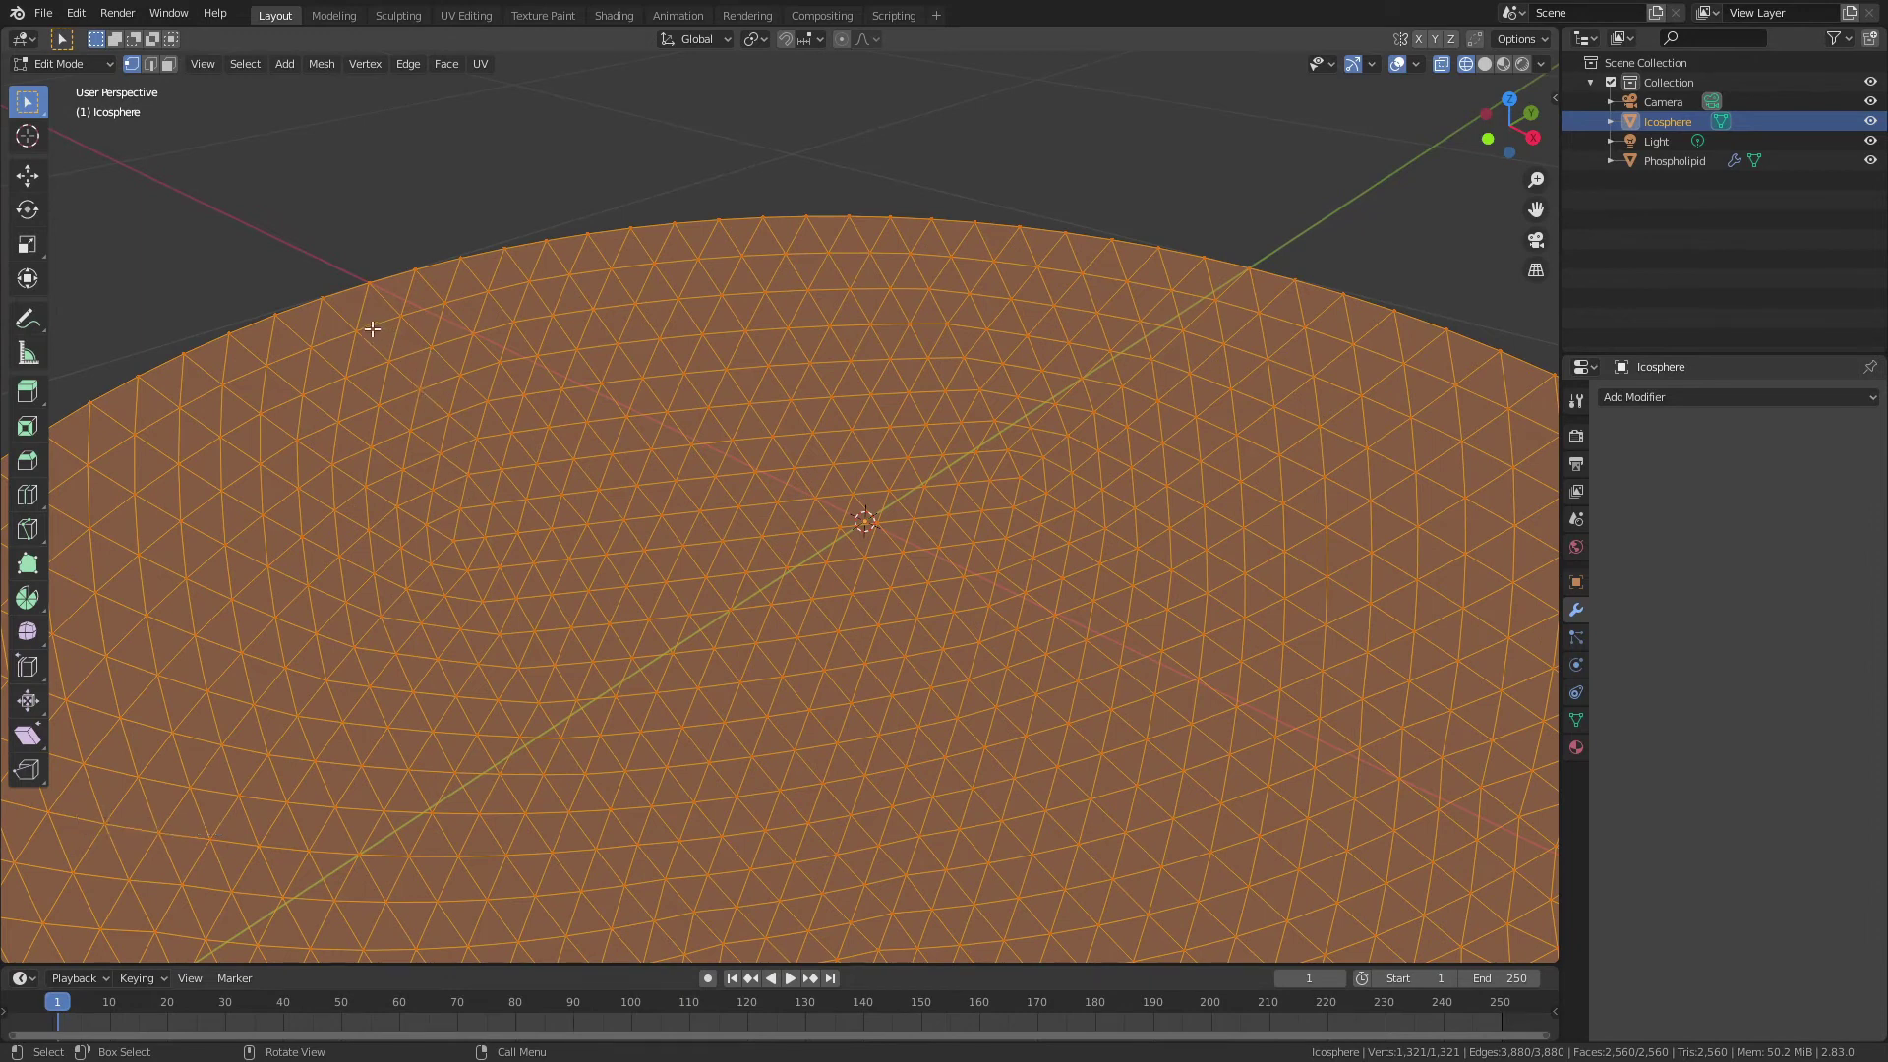
scroll(774, 328, "down", 5)
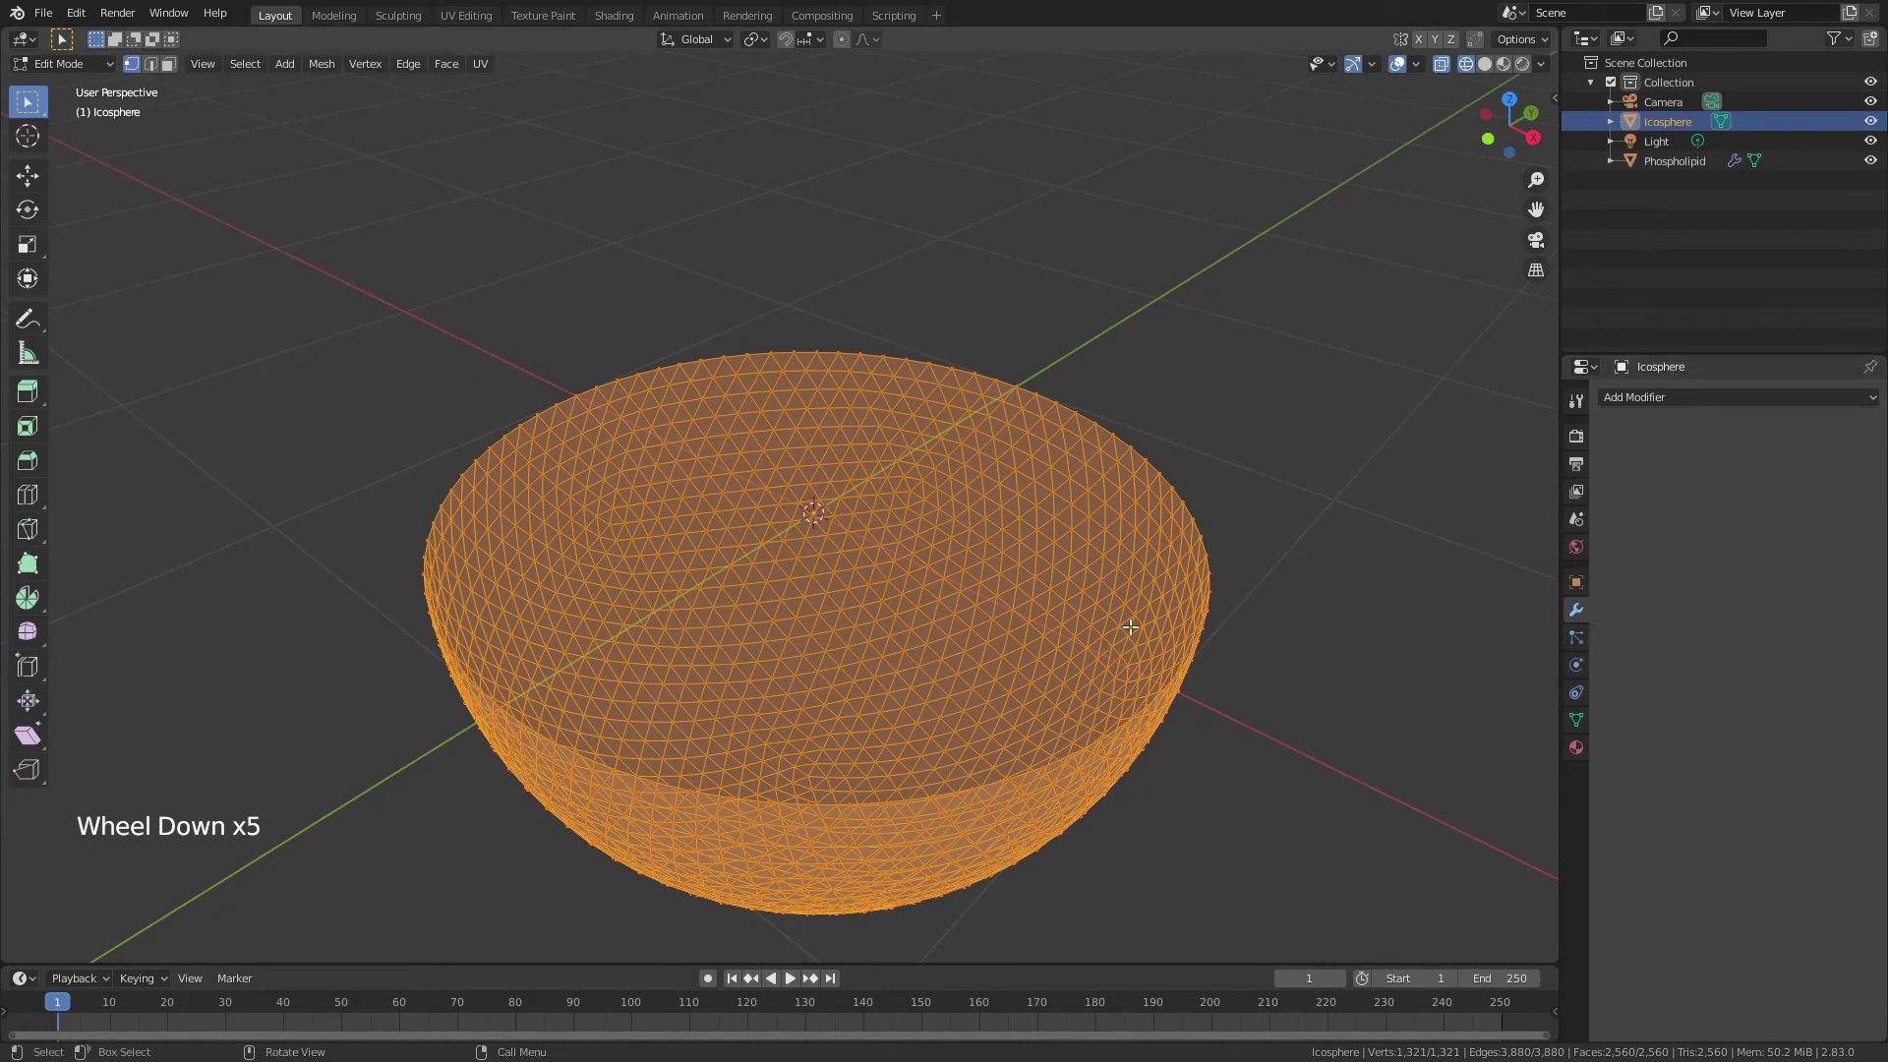
key("Tab")
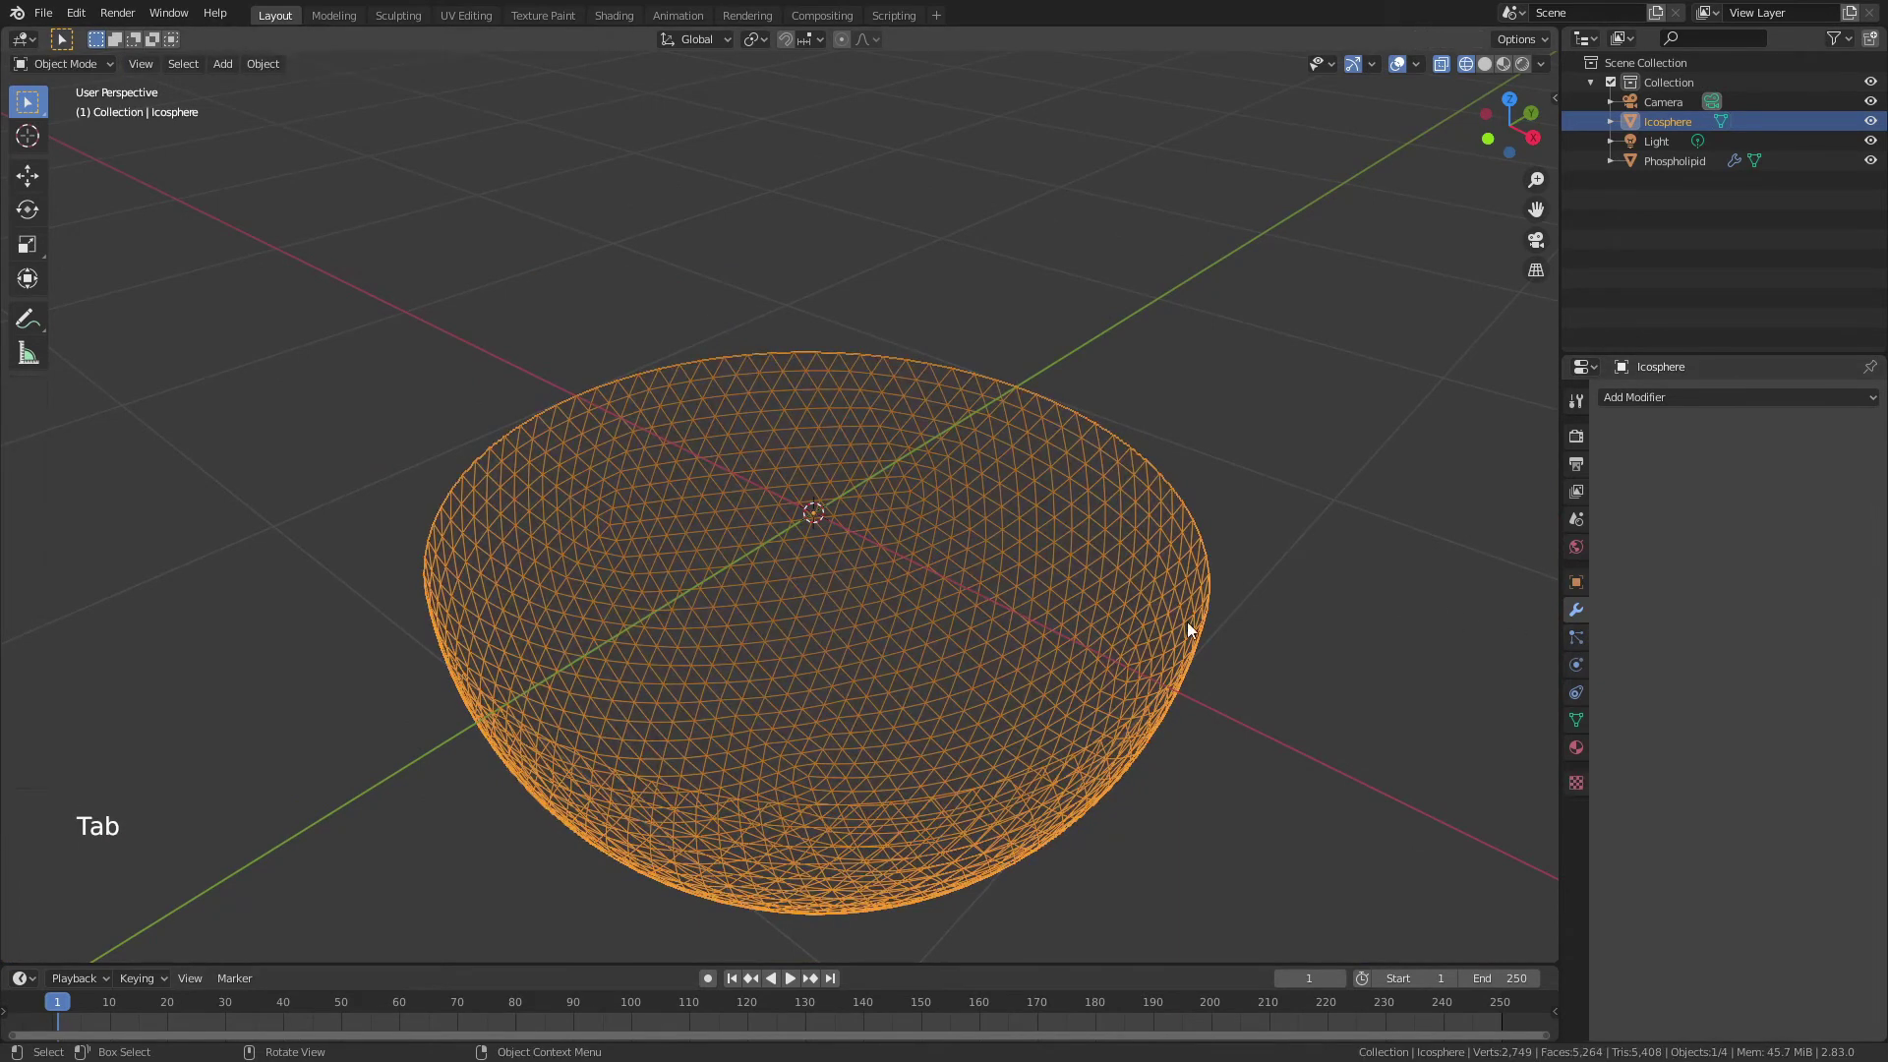
Step: Add a Hair particle system to the hemisphere with 1321 strands
left_click(1575, 639)
scroll(1721, 501, "up", 7)
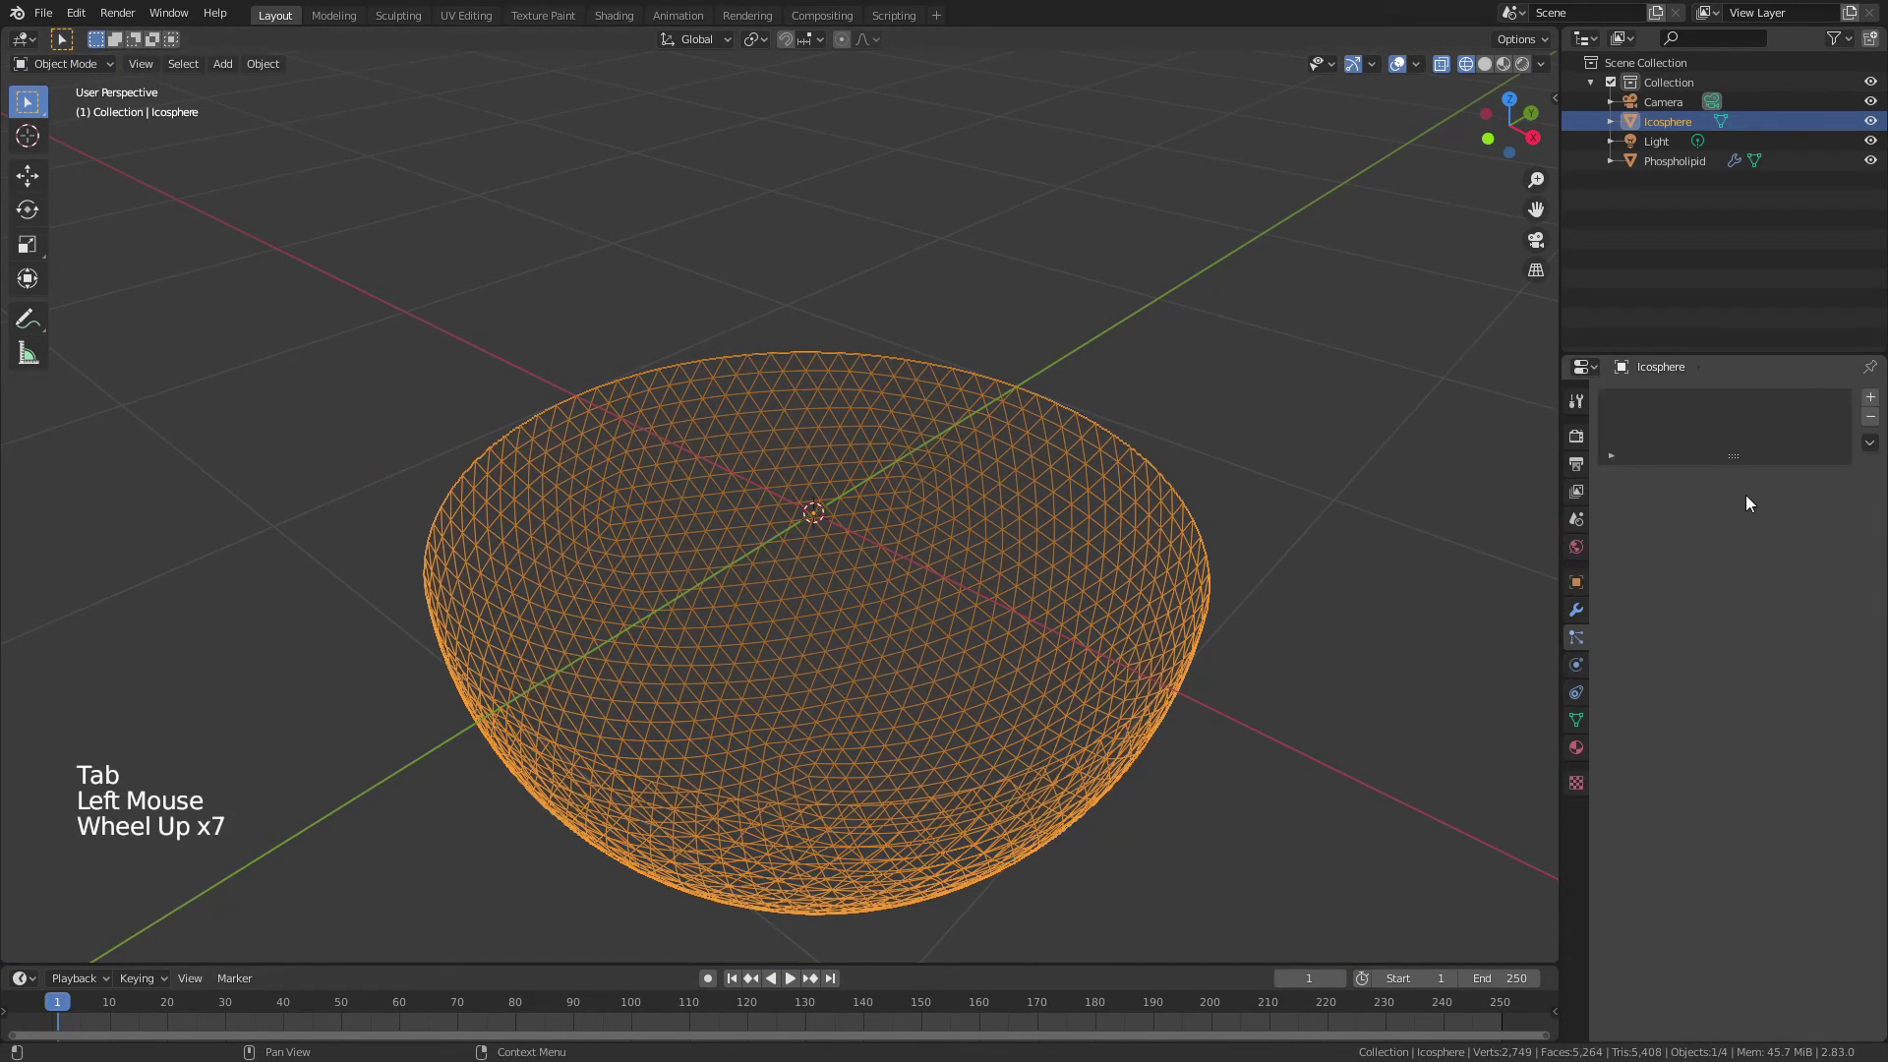
left_click(1871, 399)
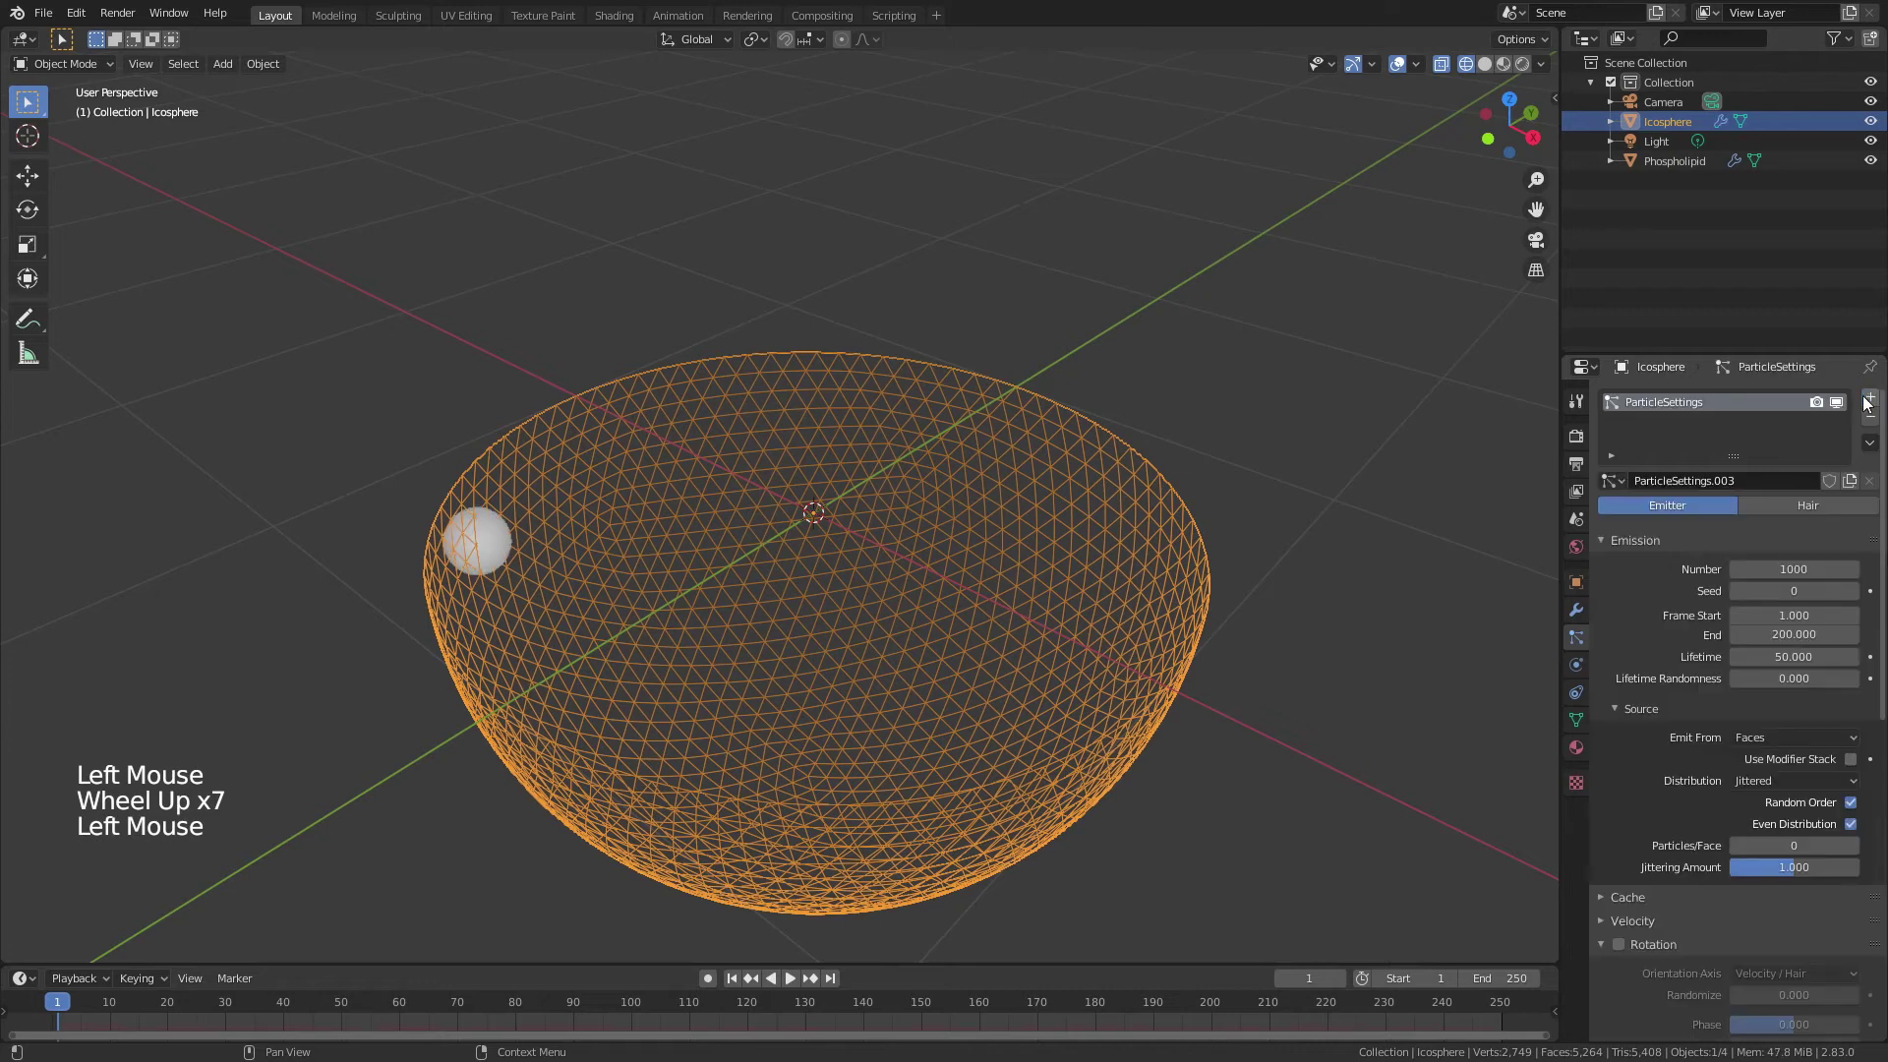
left_click(1791, 505)
left_click(1777, 587)
type("132")
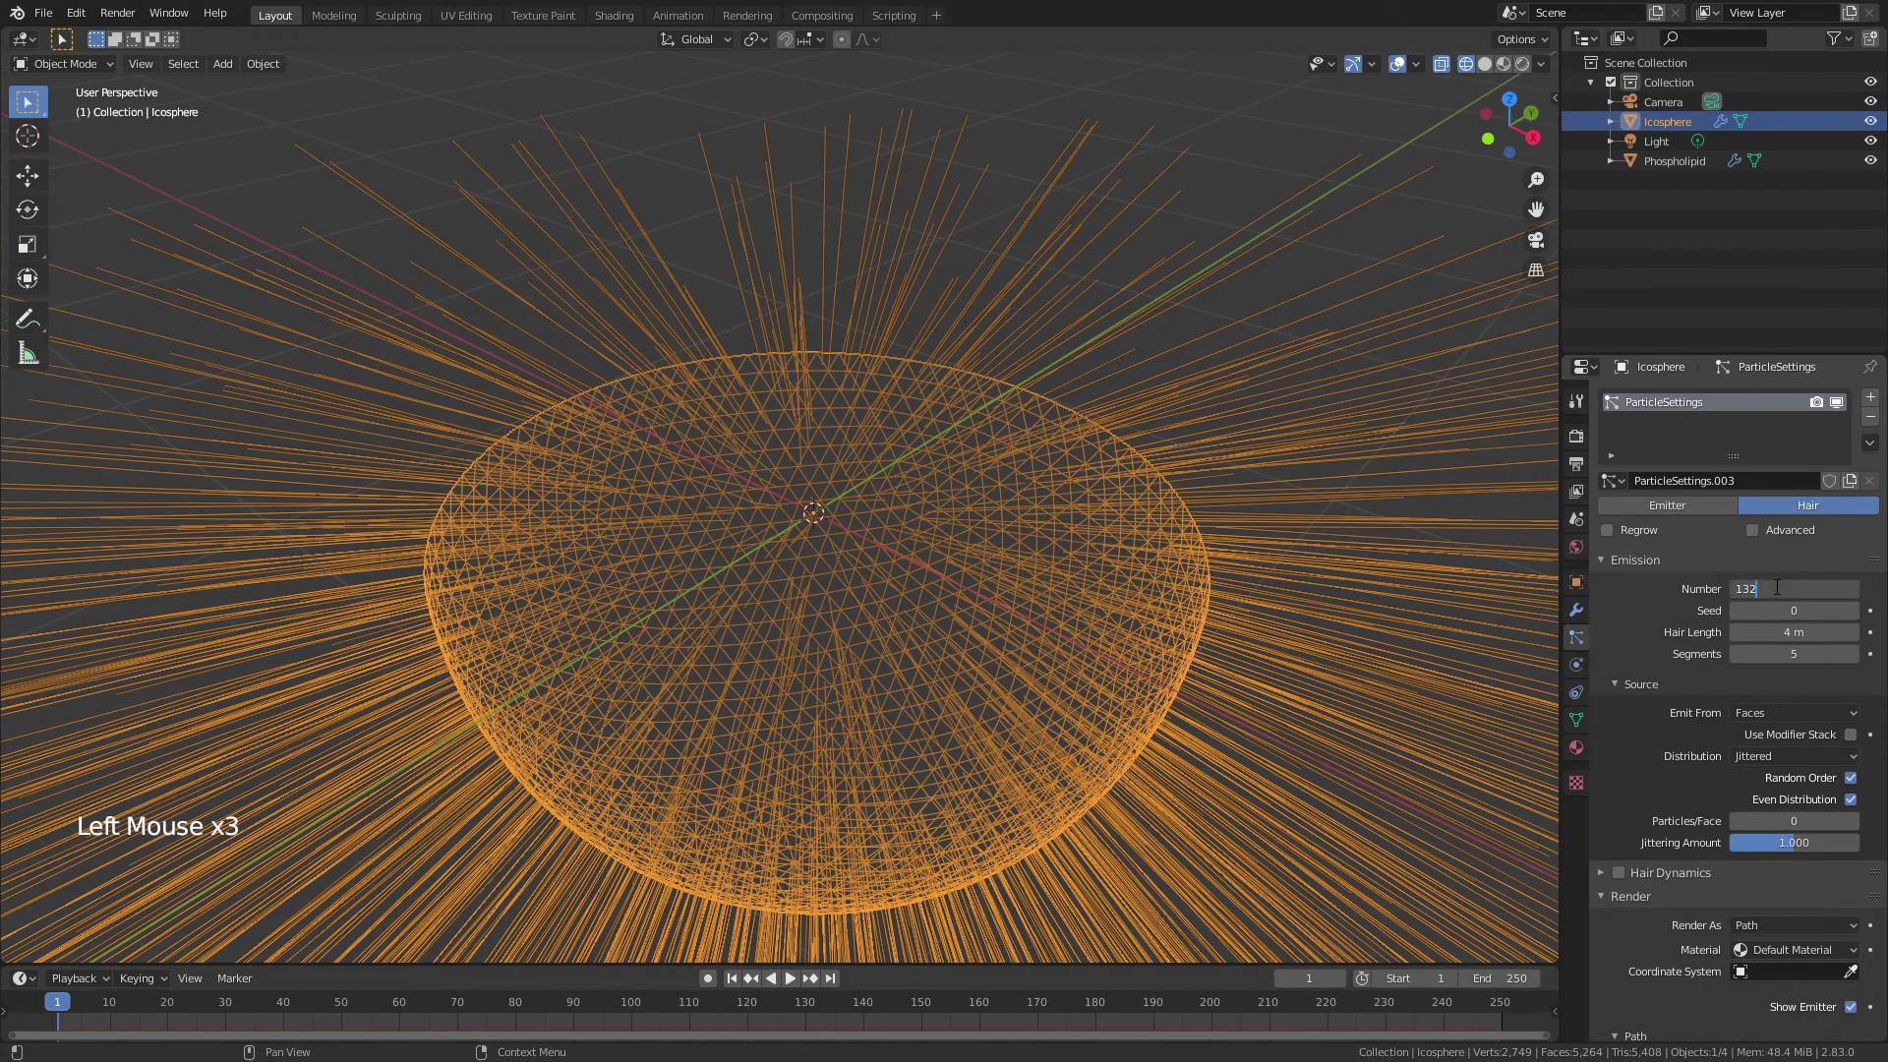
type("1")
key("Return")
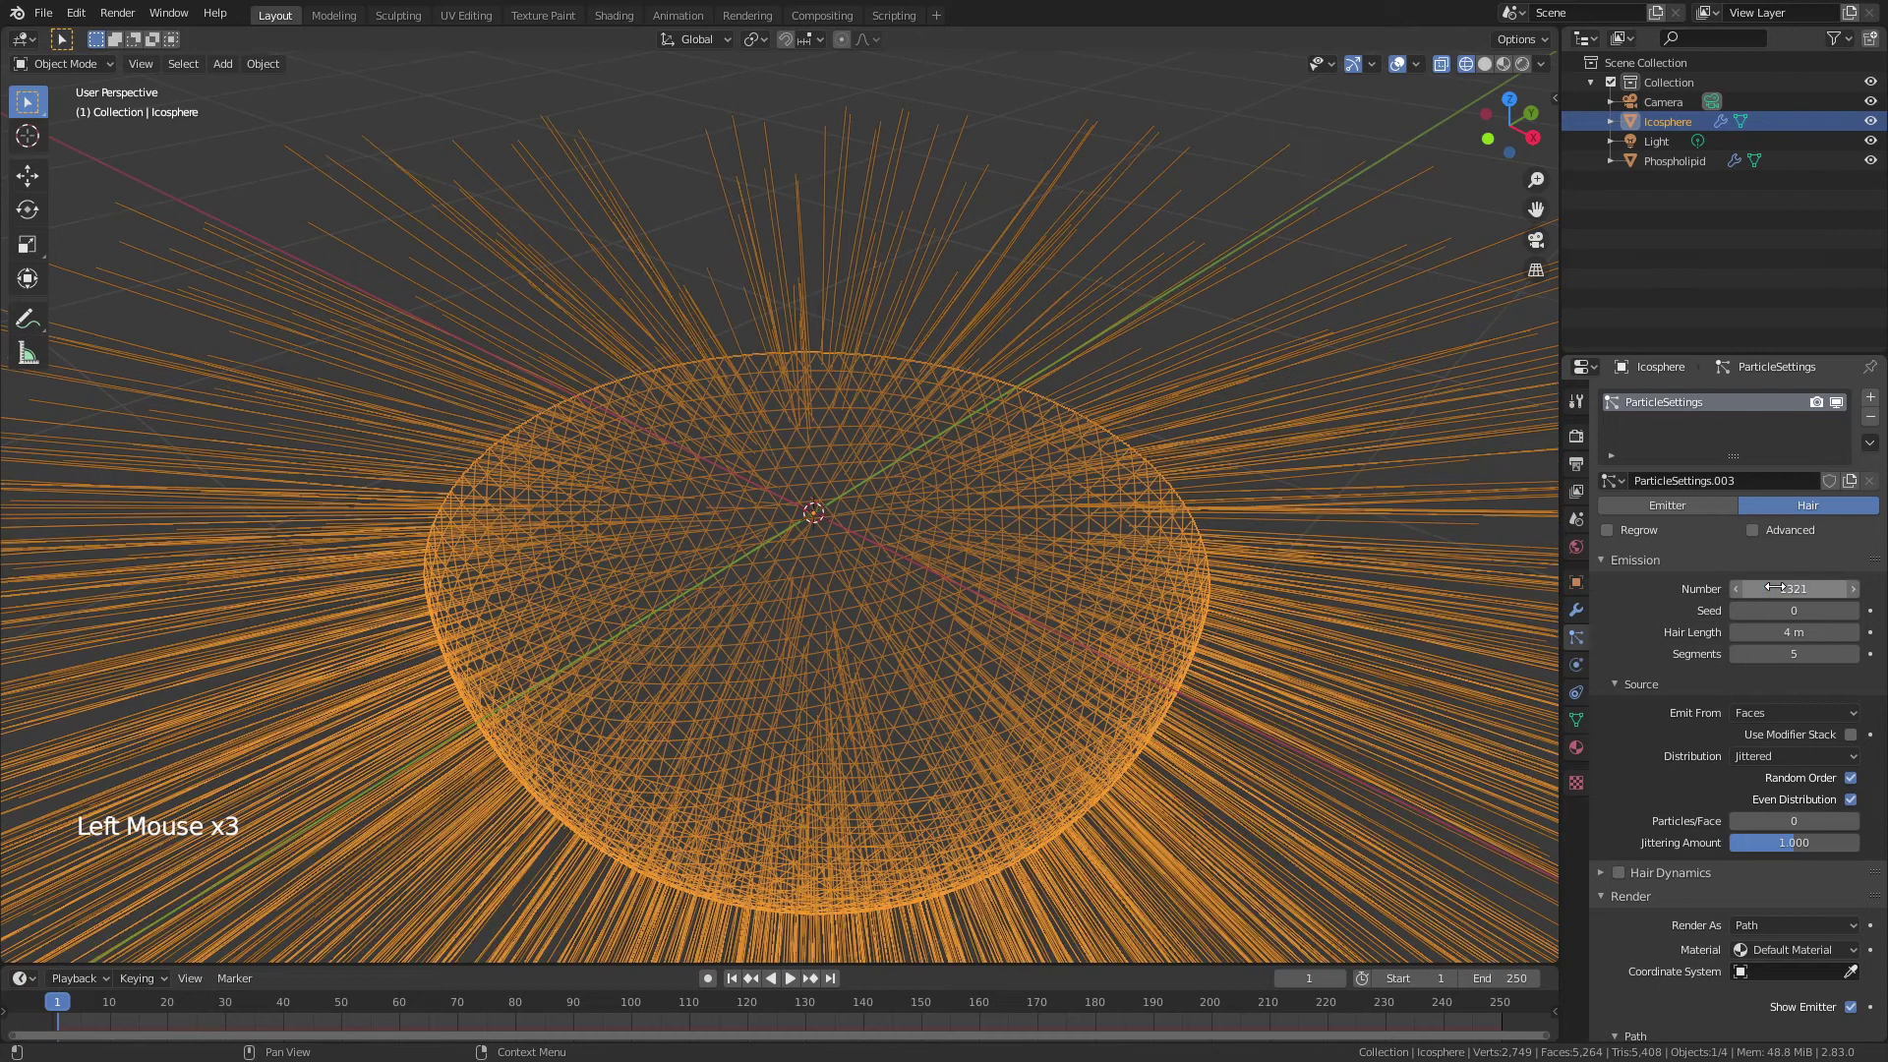
Step: Emit from Verts using the modifier stack, no random order, rendered as Object
left_click(1790, 713)
left_click(1750, 735)
left_click(1852, 736)
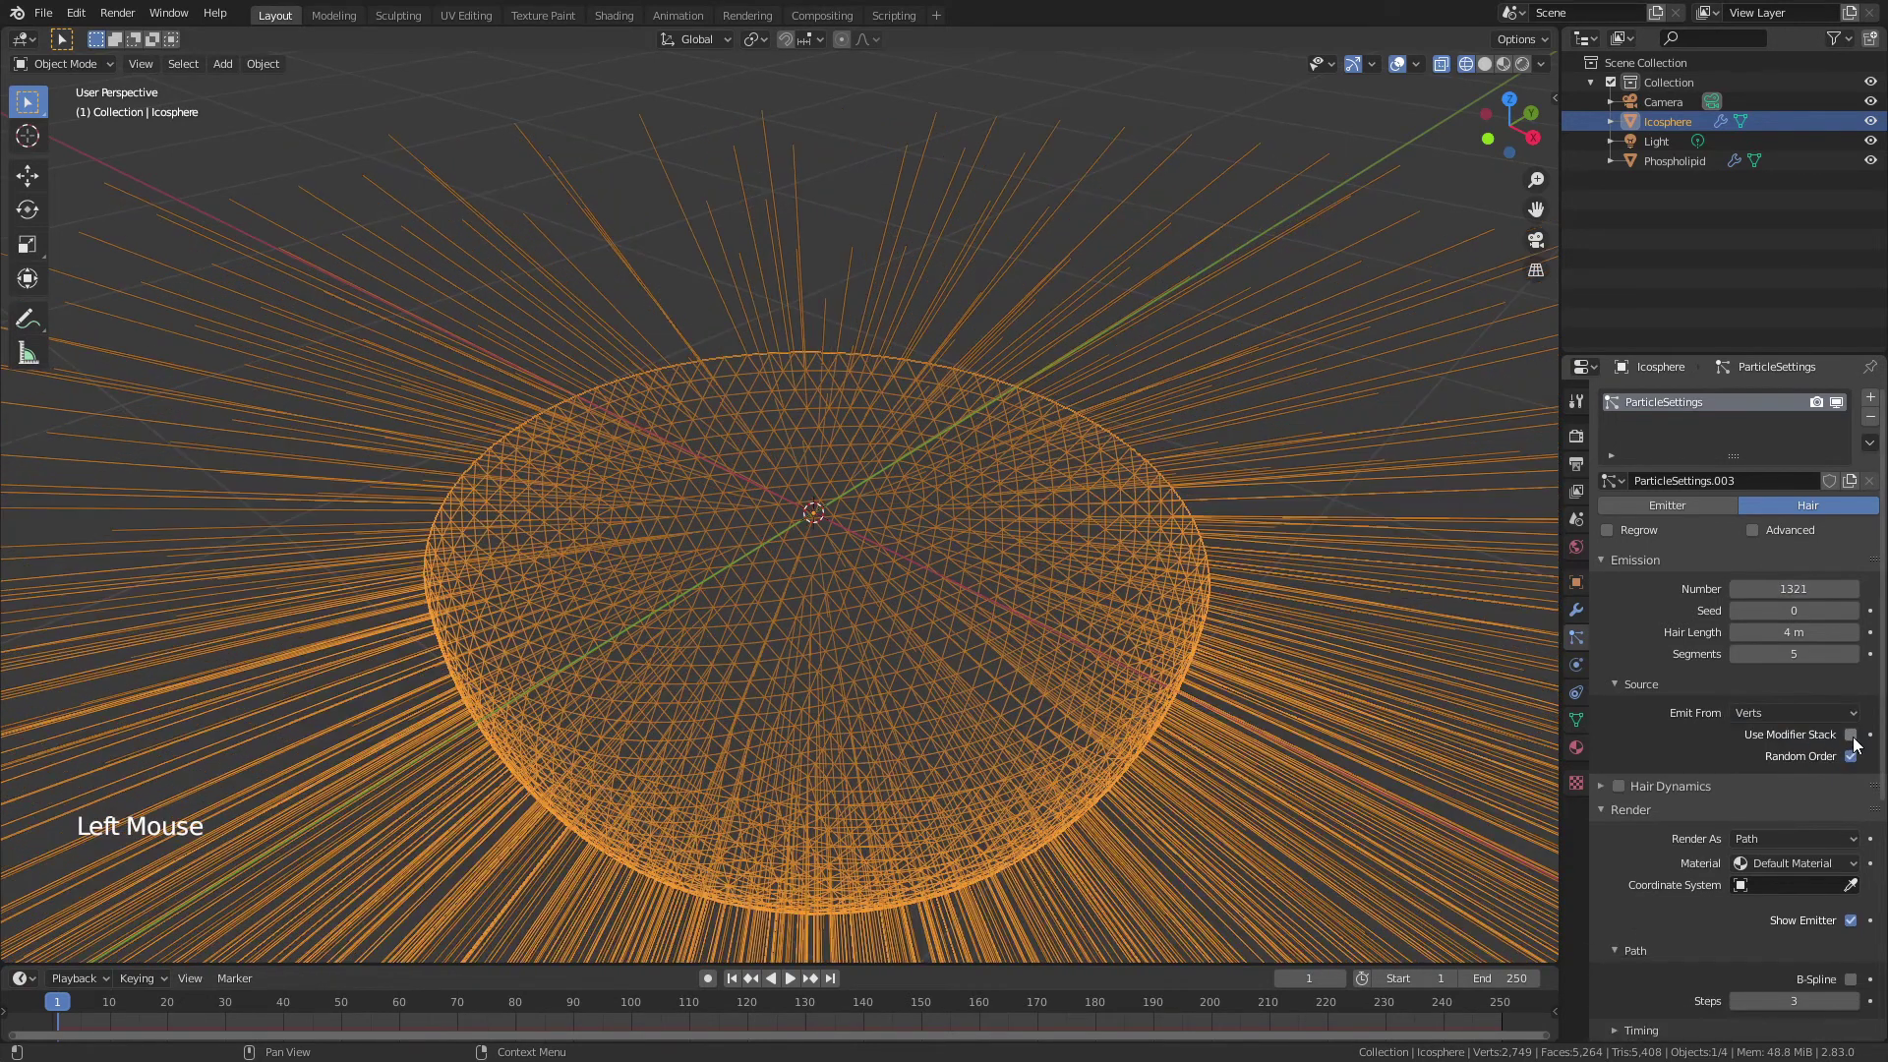
left_click(1851, 757)
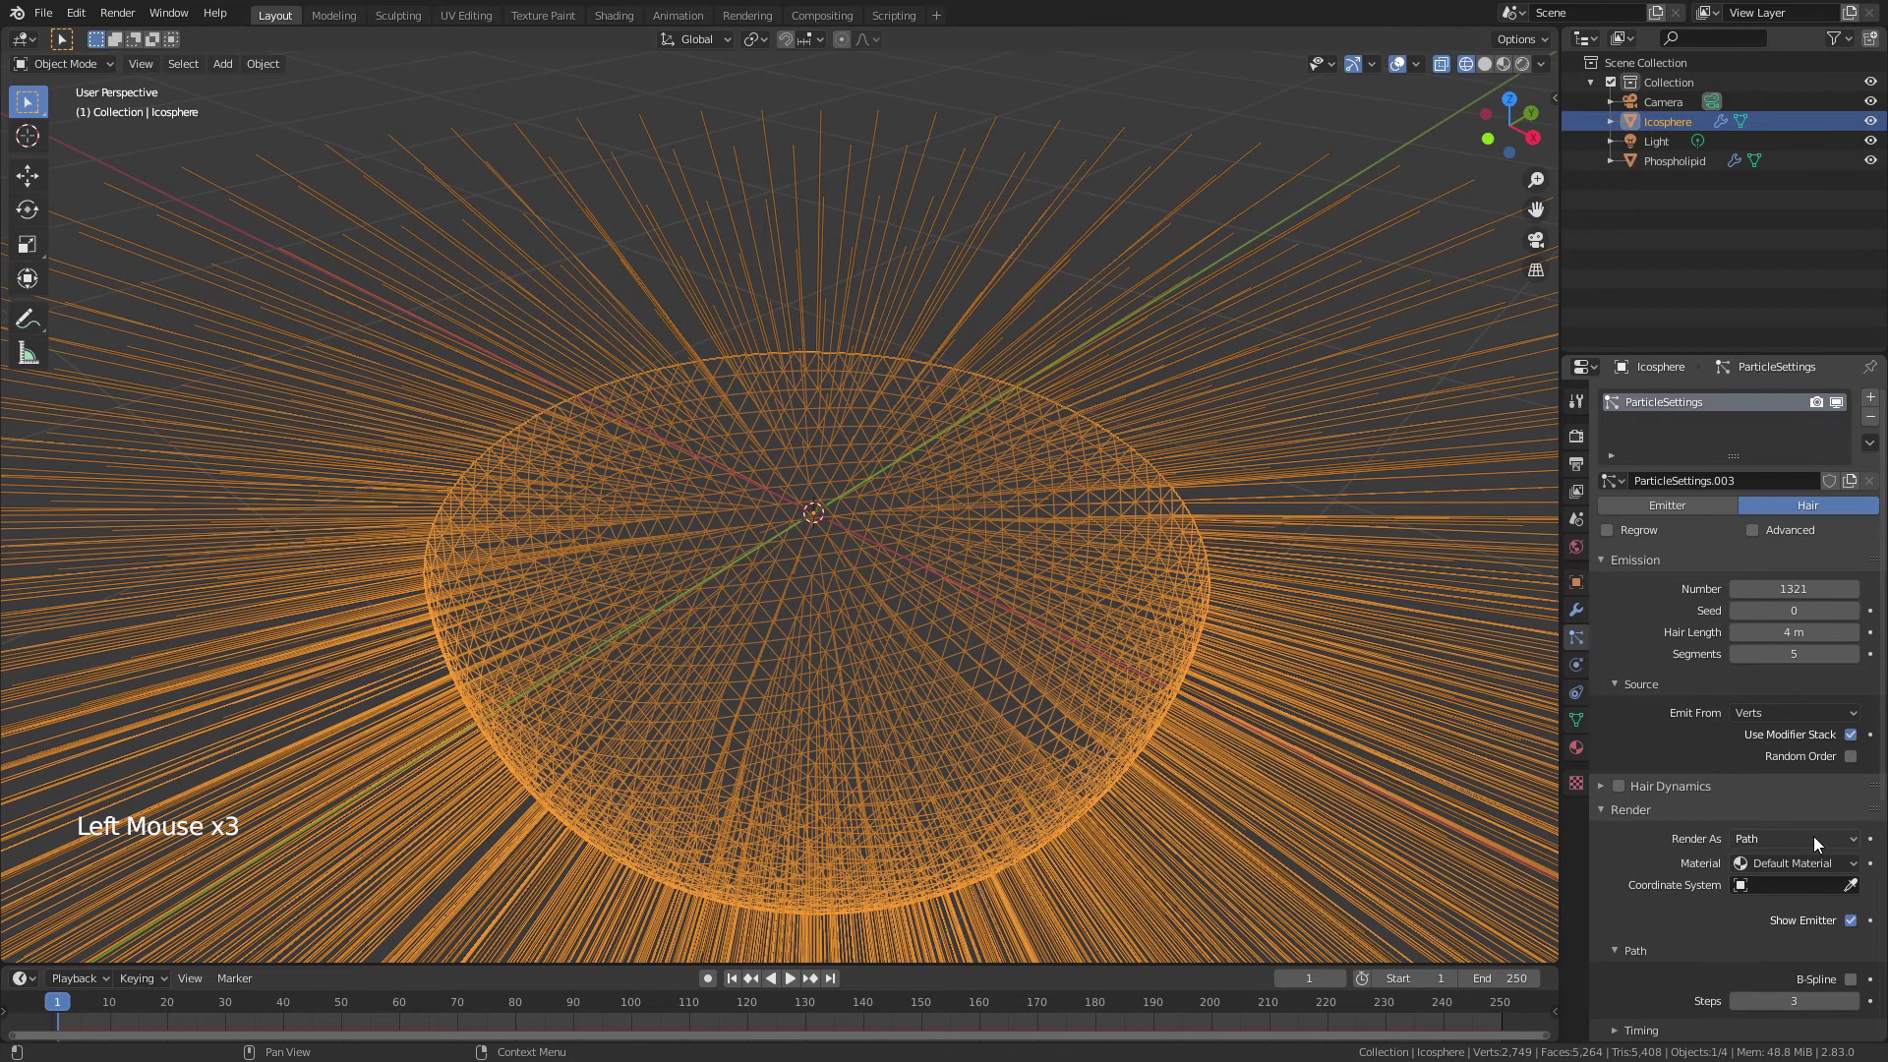
left_click_drag(1813, 836, 1782, 909)
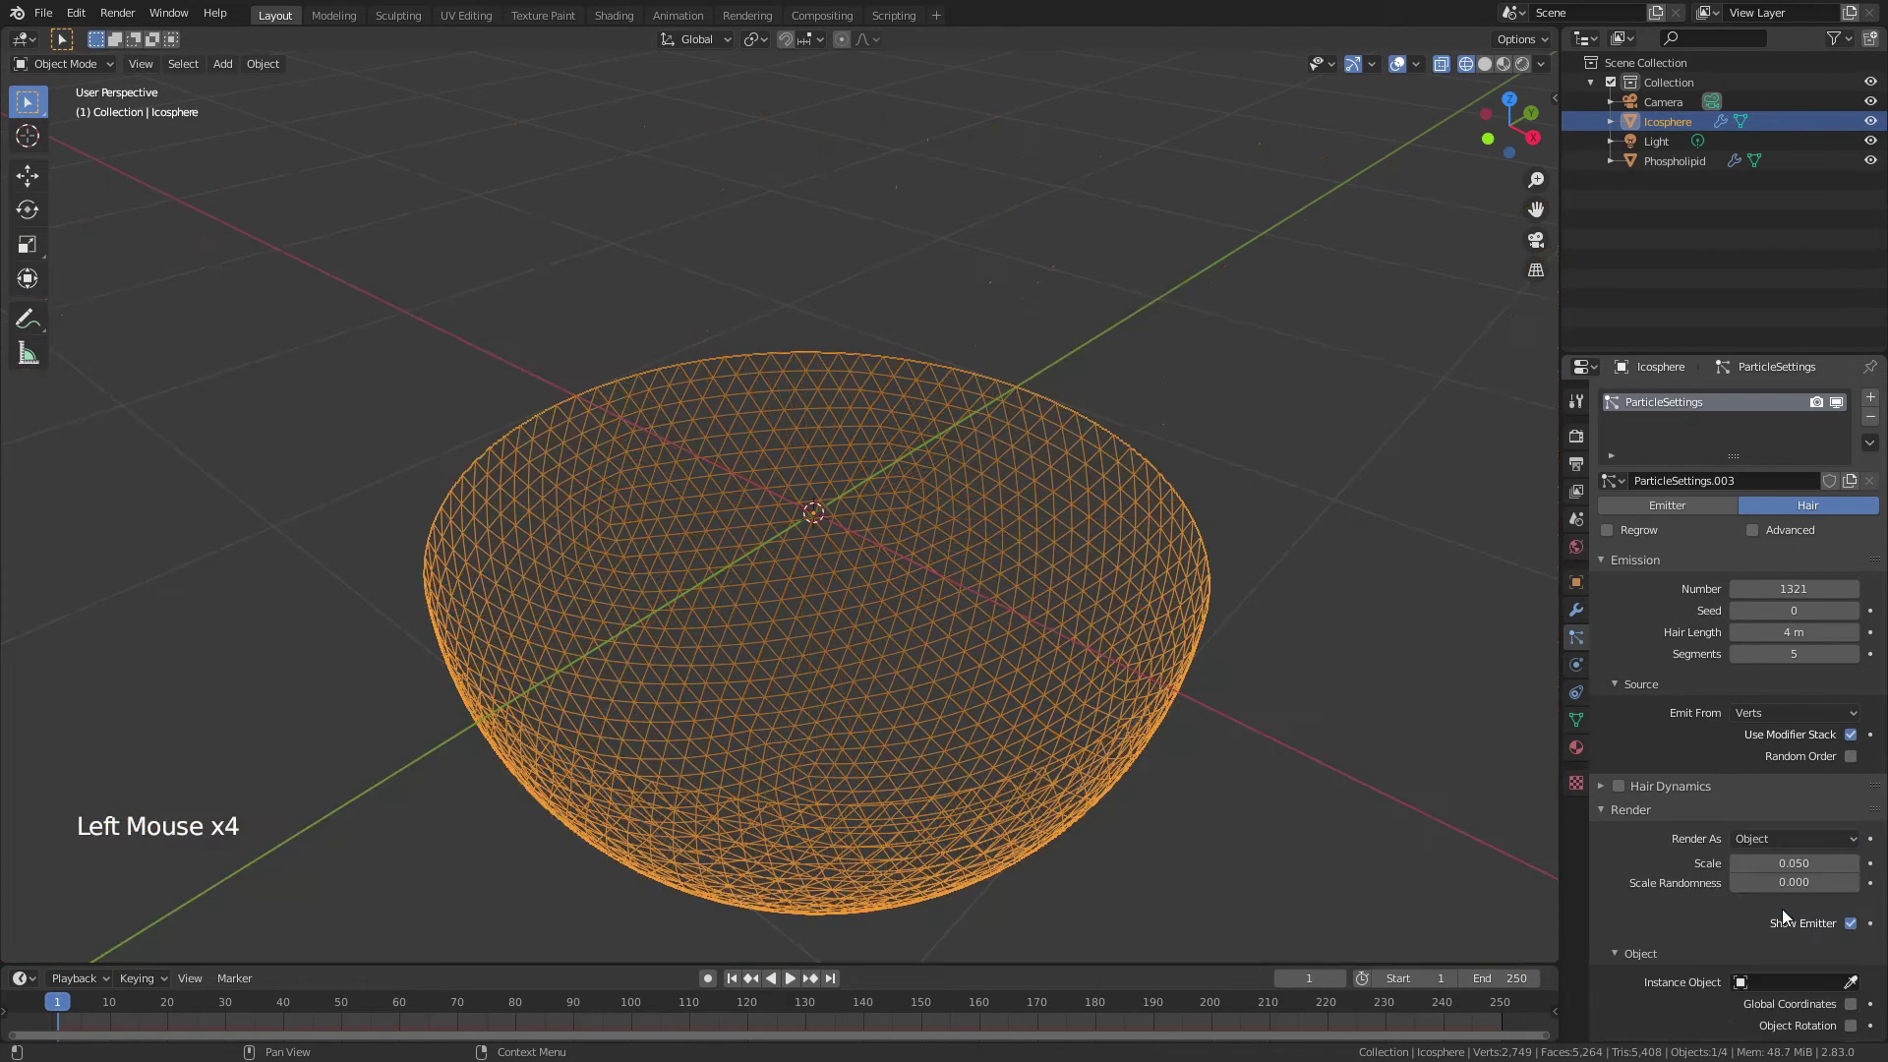
Step: Instance the Phospholipid object on the hair particles at scale 0.01, then deselect the icosphere
left_click(1796, 983)
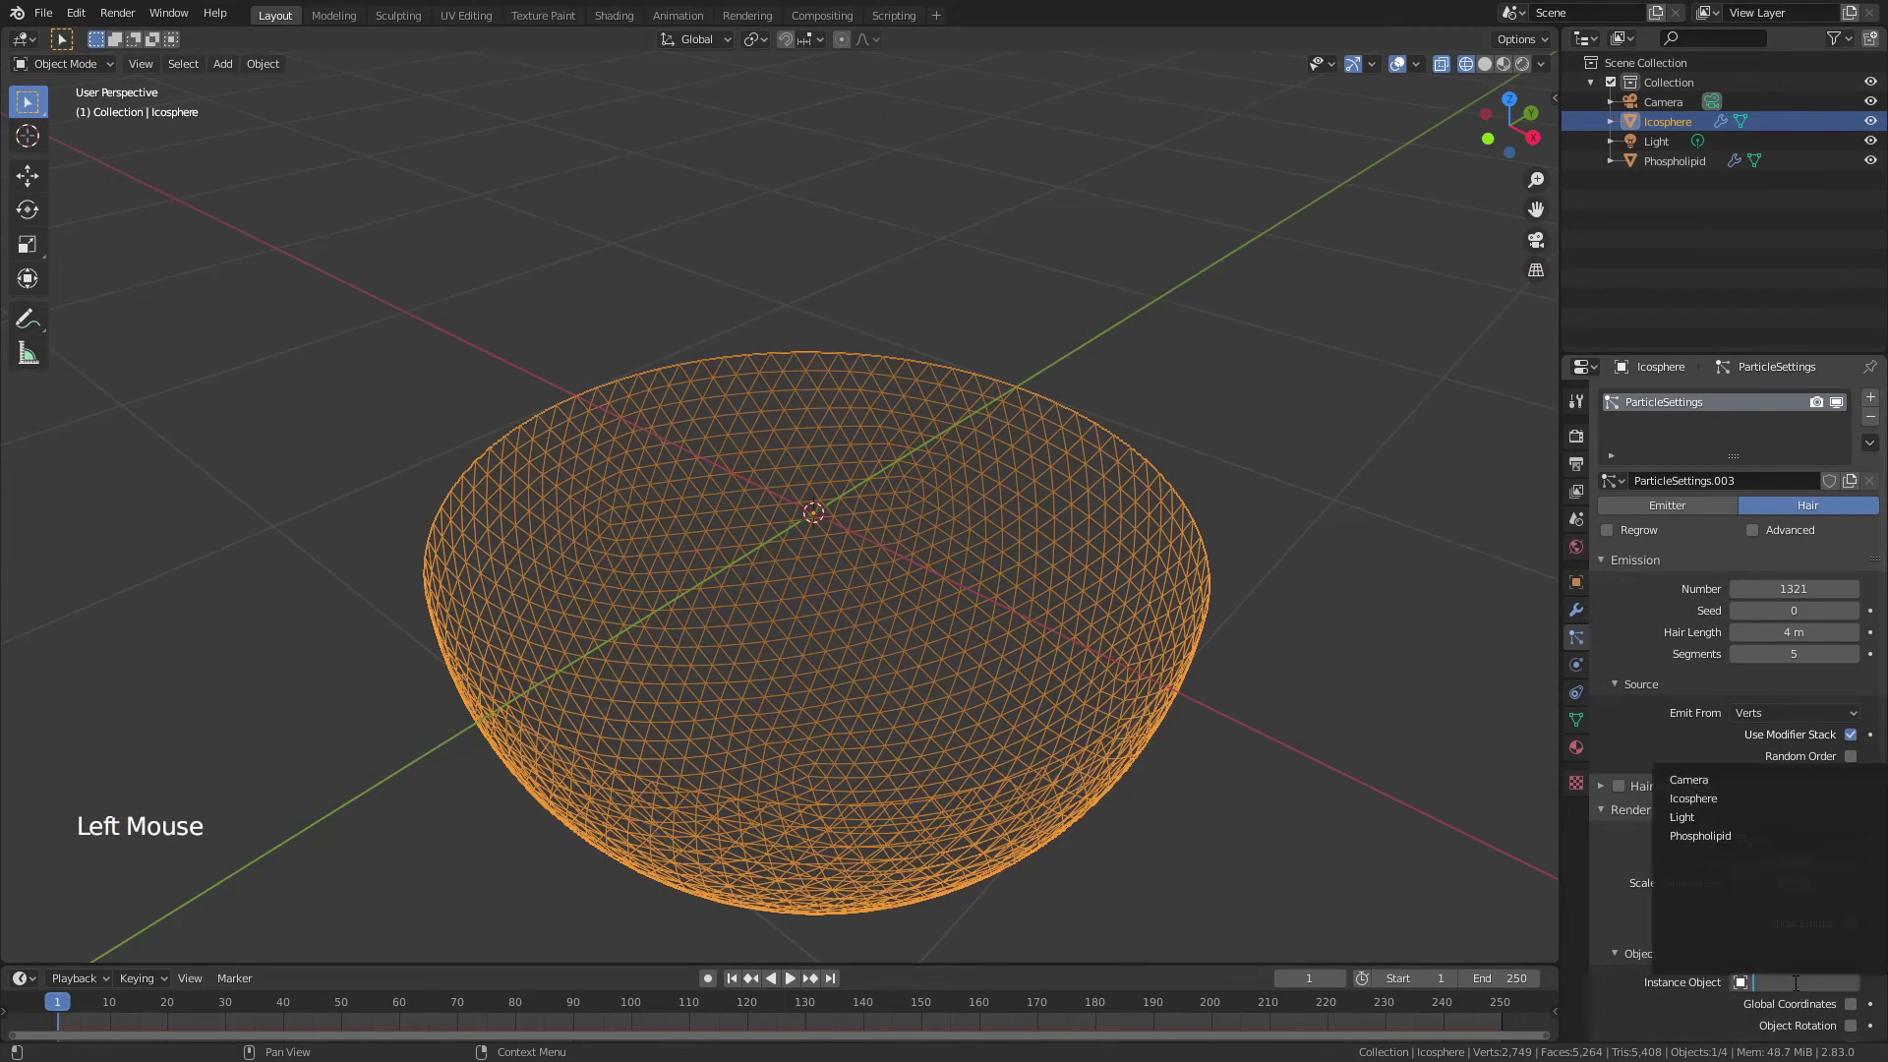
left_click(1721, 838)
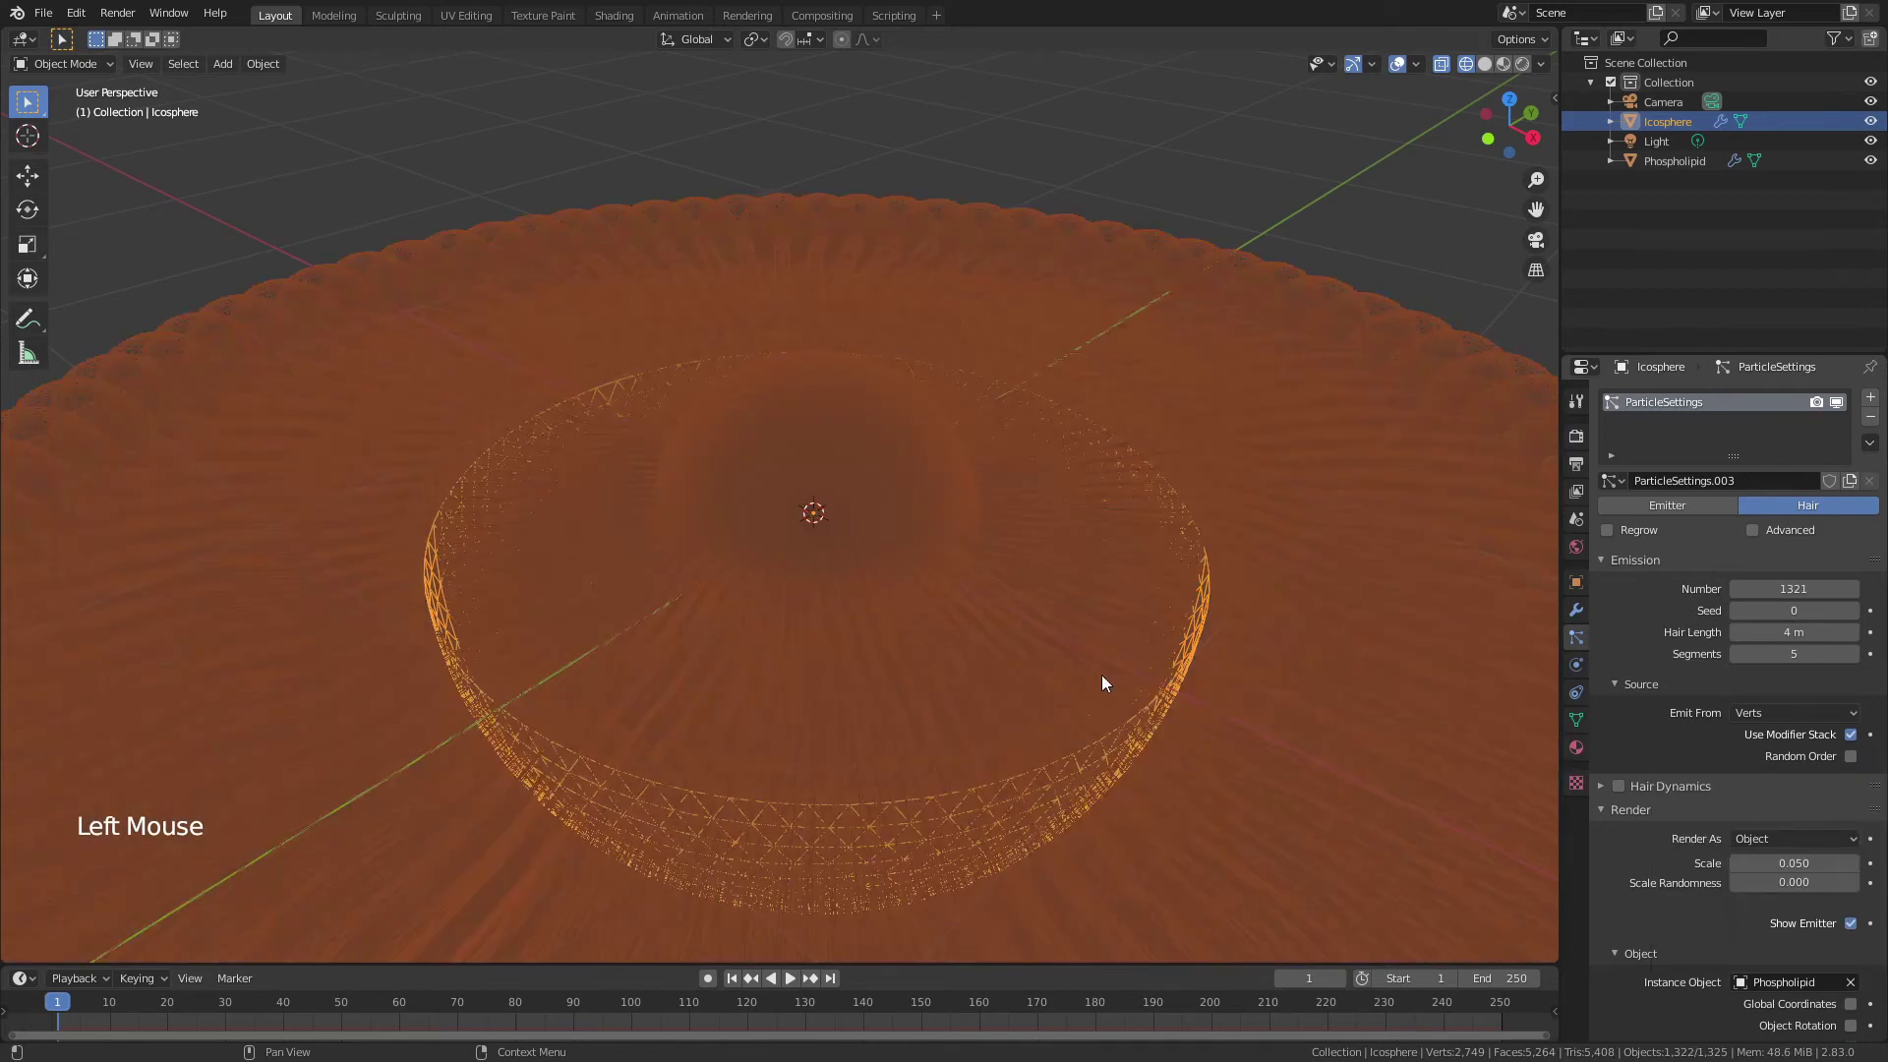
scroll(1101, 675, "down", 3)
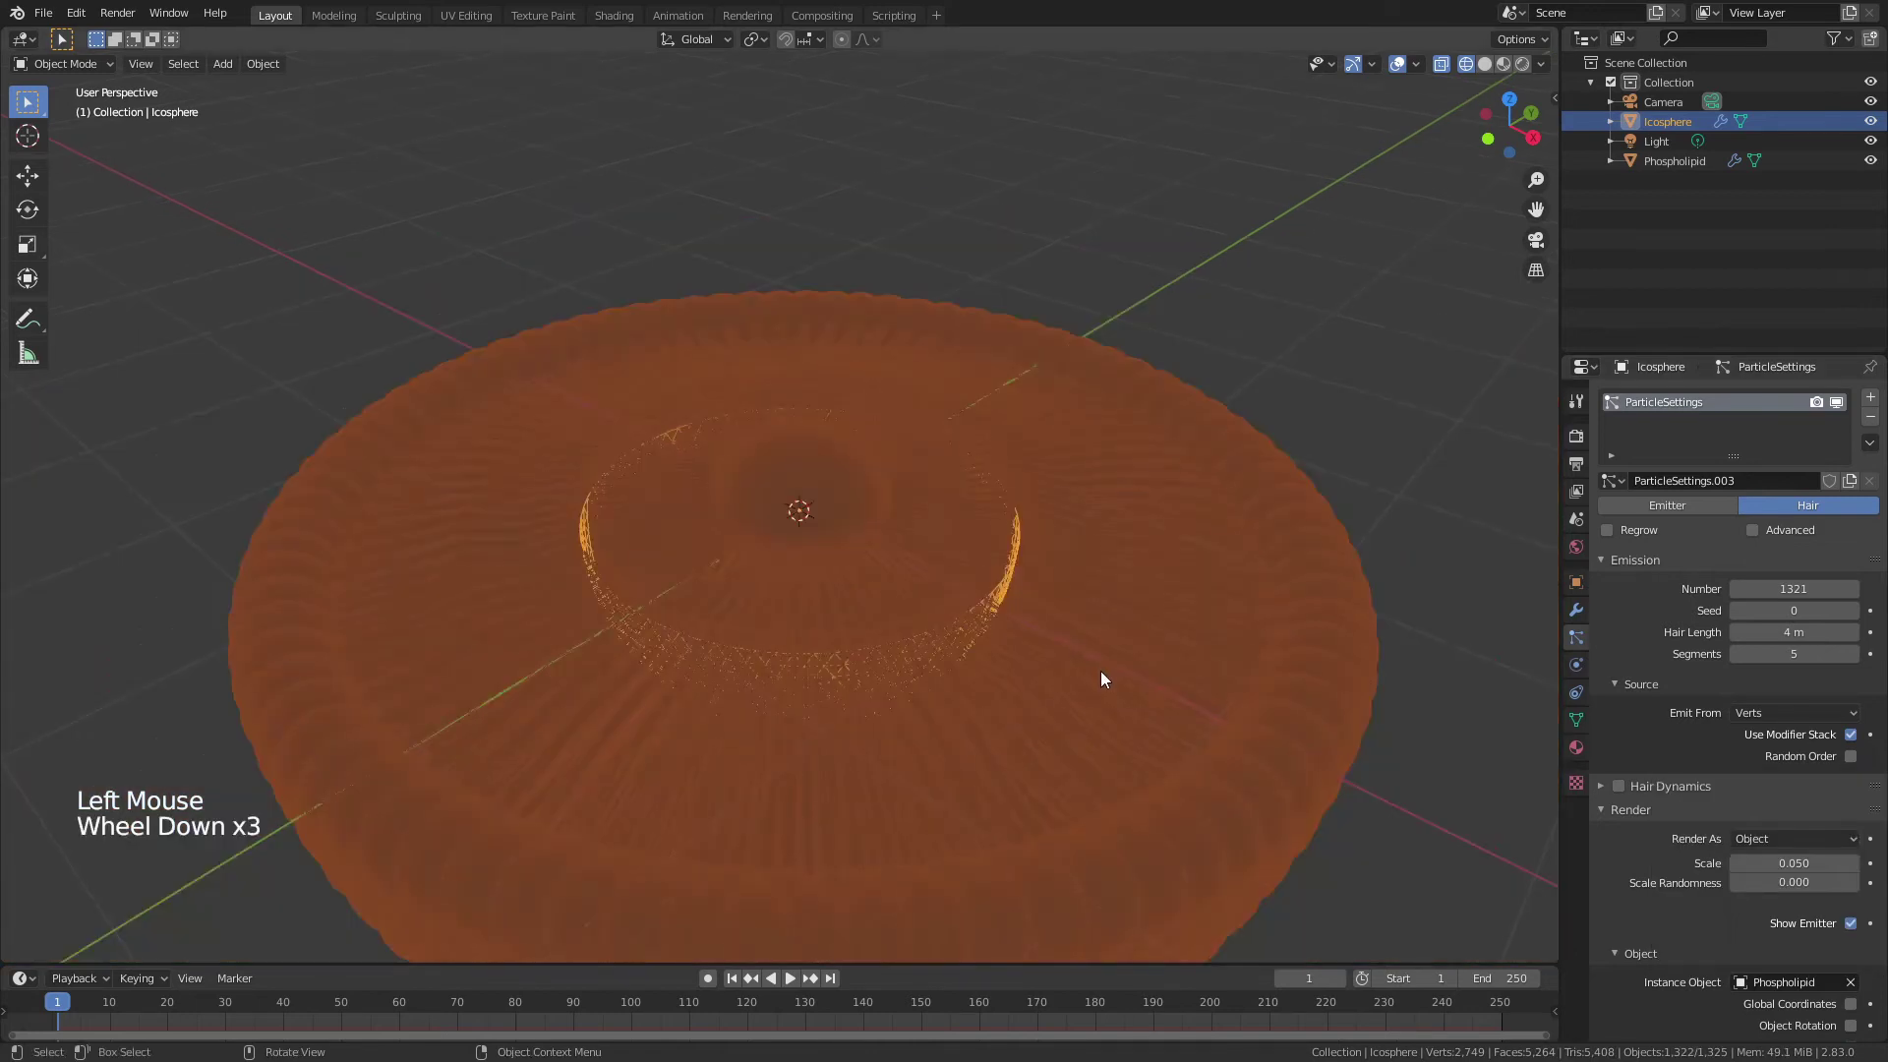
left_click(1789, 866)
type(".01")
key("Return")
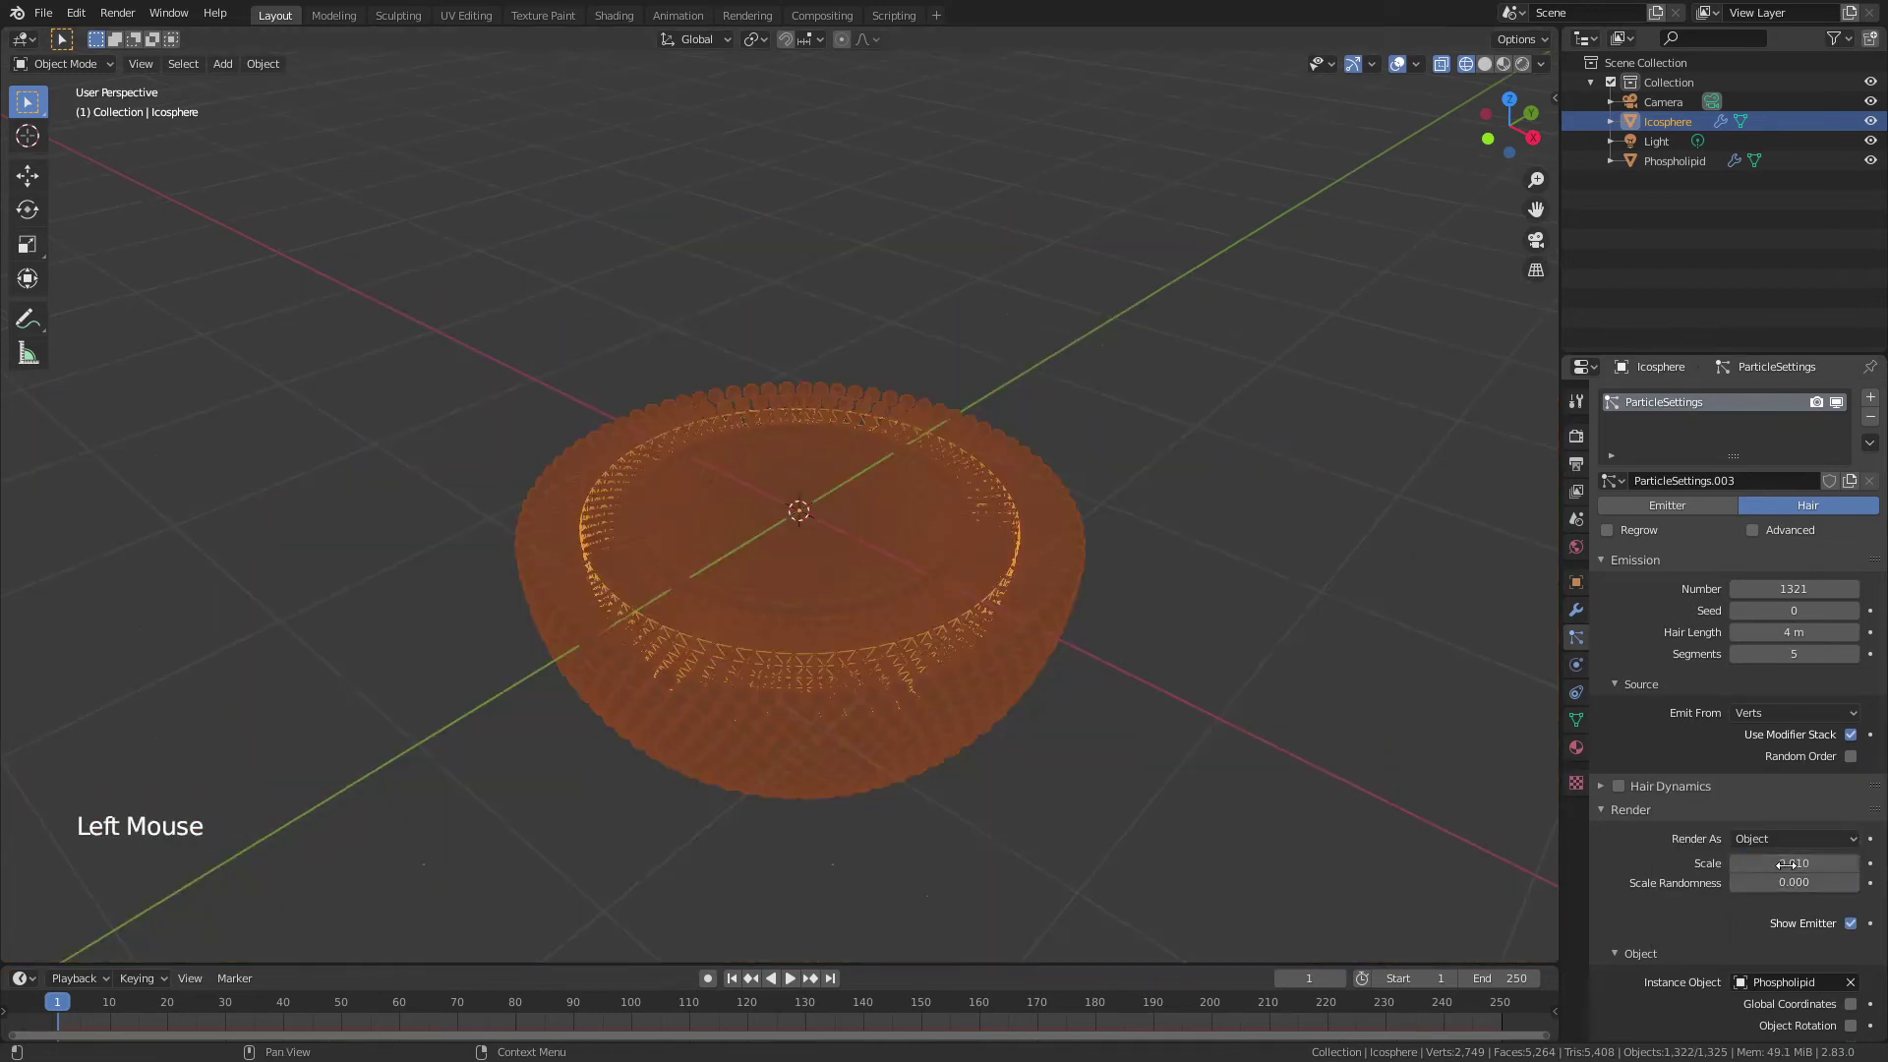
scroll(932, 648, "up", 3)
left_click(1326, 664)
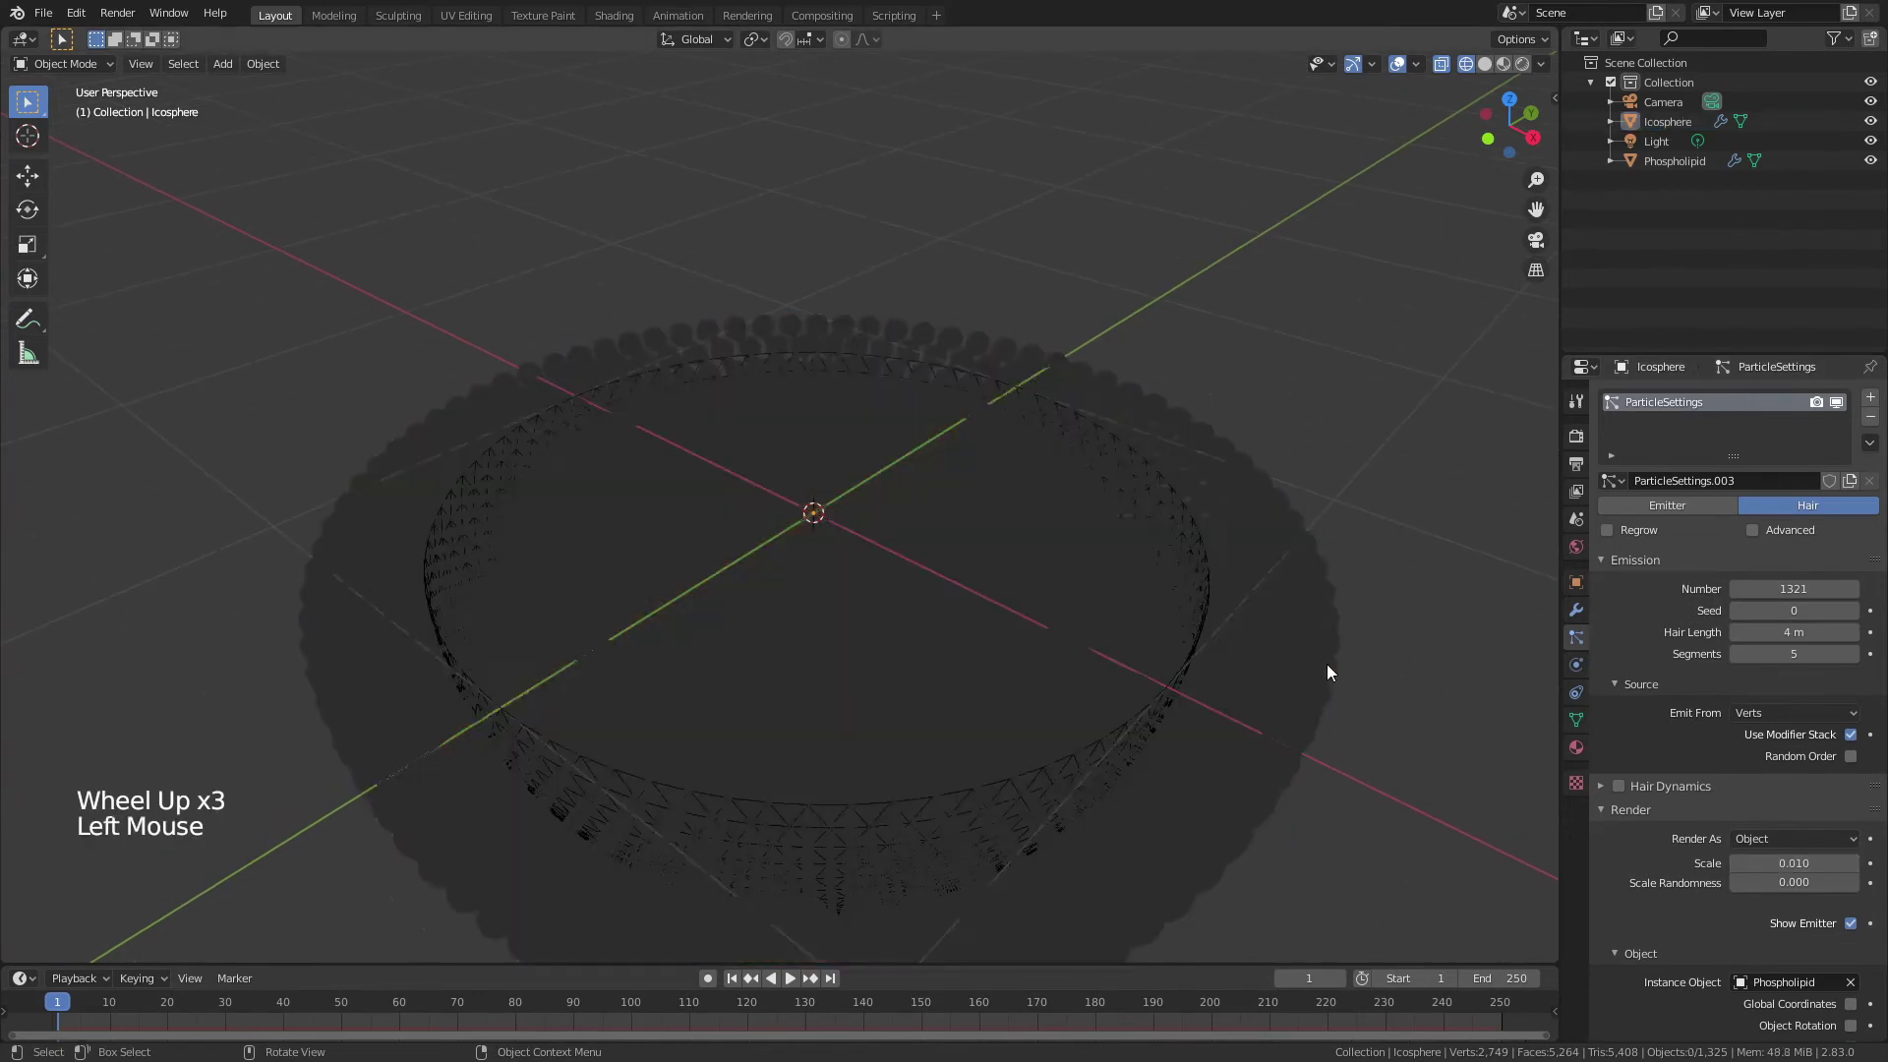
Step: Switch to Material Preview and untick Show Emitter for both render and viewport
key("z")
middle_click_drag(1279, 671, 1215, 600, "shift")
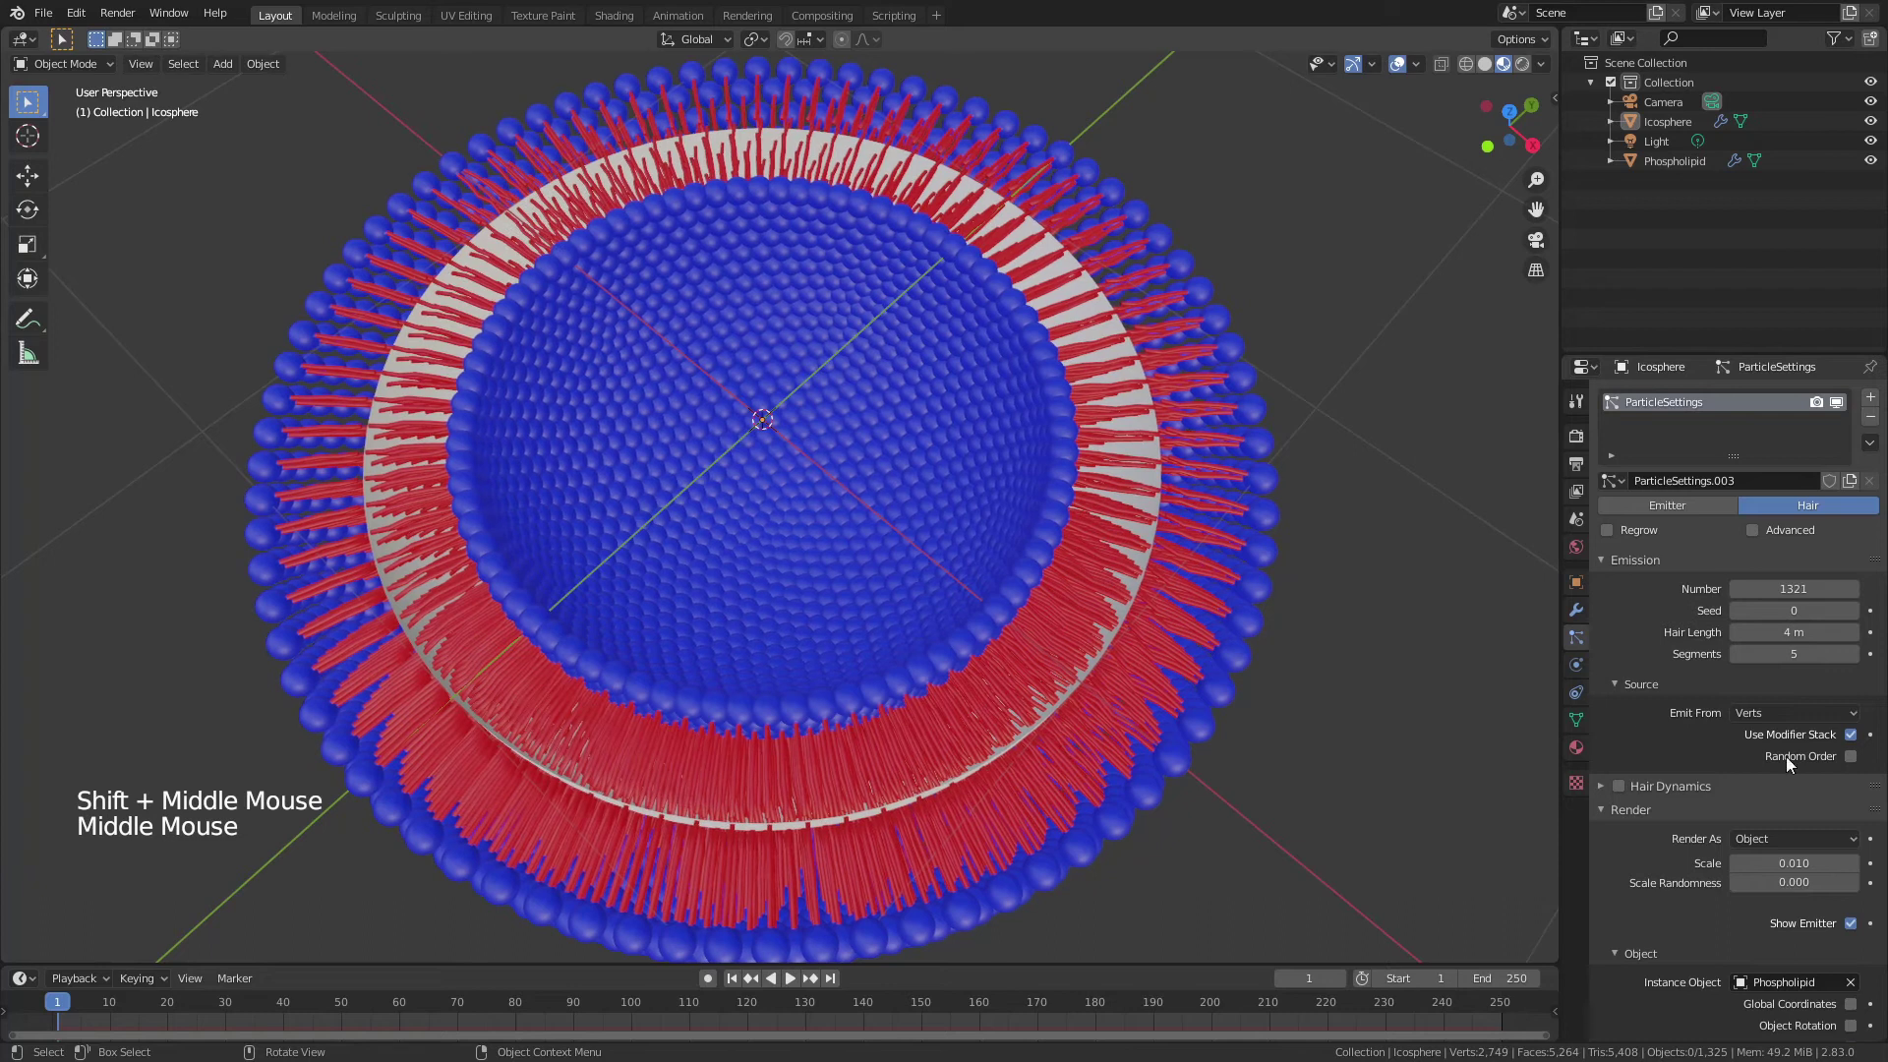
left_click(1845, 922)
scroll(1844, 923, "down", 11)
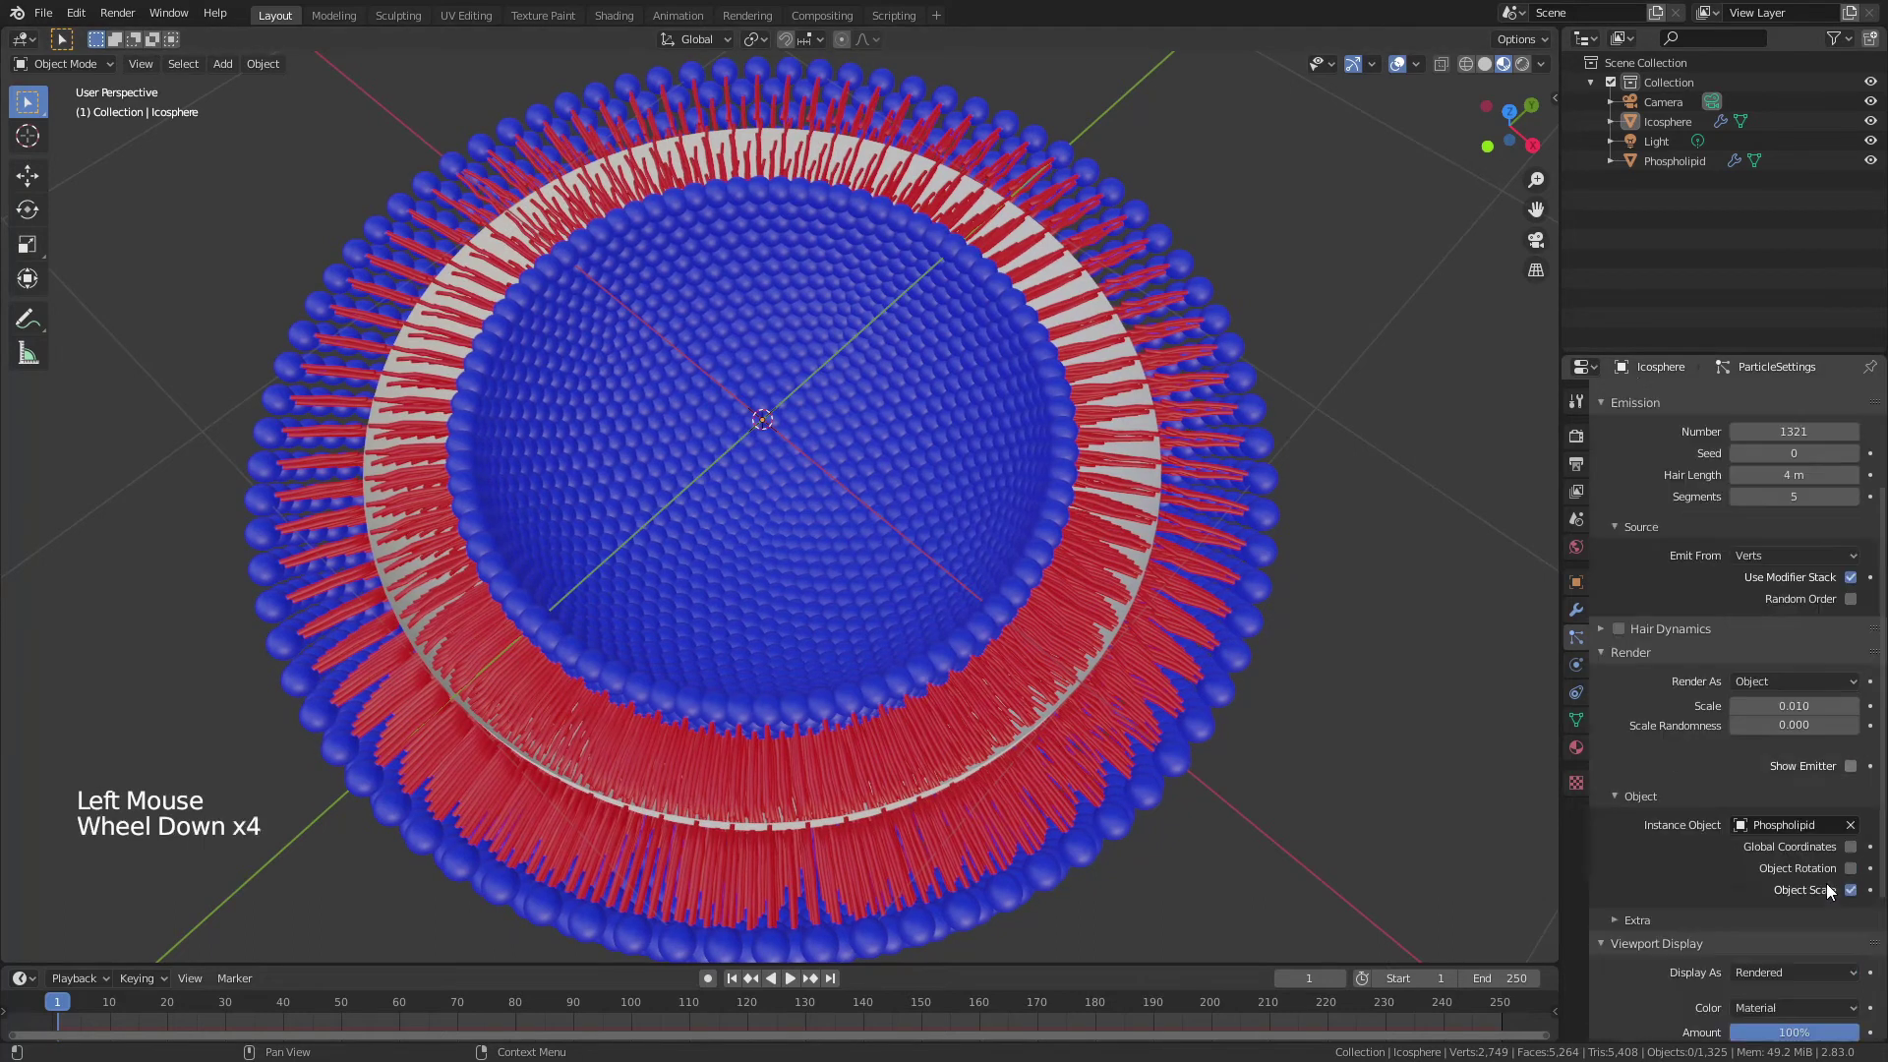
left_click(1852, 862)
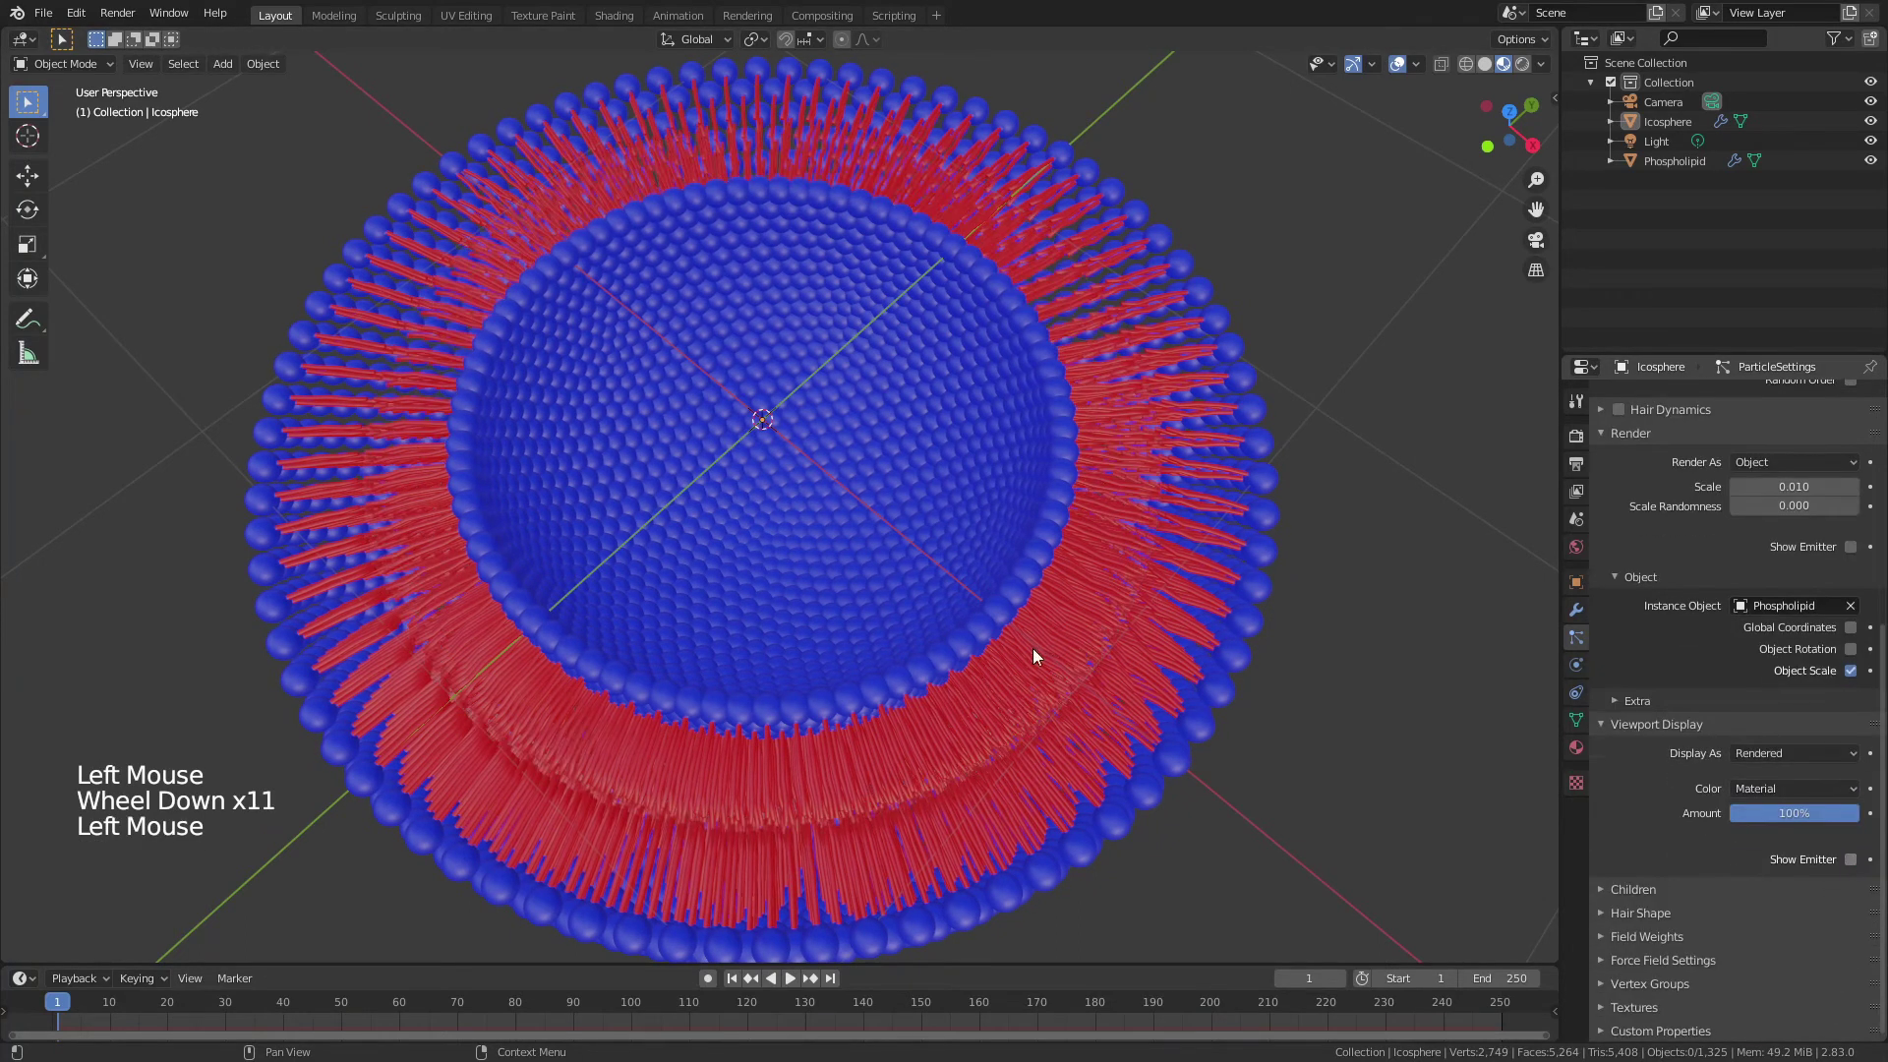
Step: Orbit and pan around the phospholipid bilayer bowl
middle_click_drag(1033, 647, 1031, 594)
scroll(1034, 594, "up", 1)
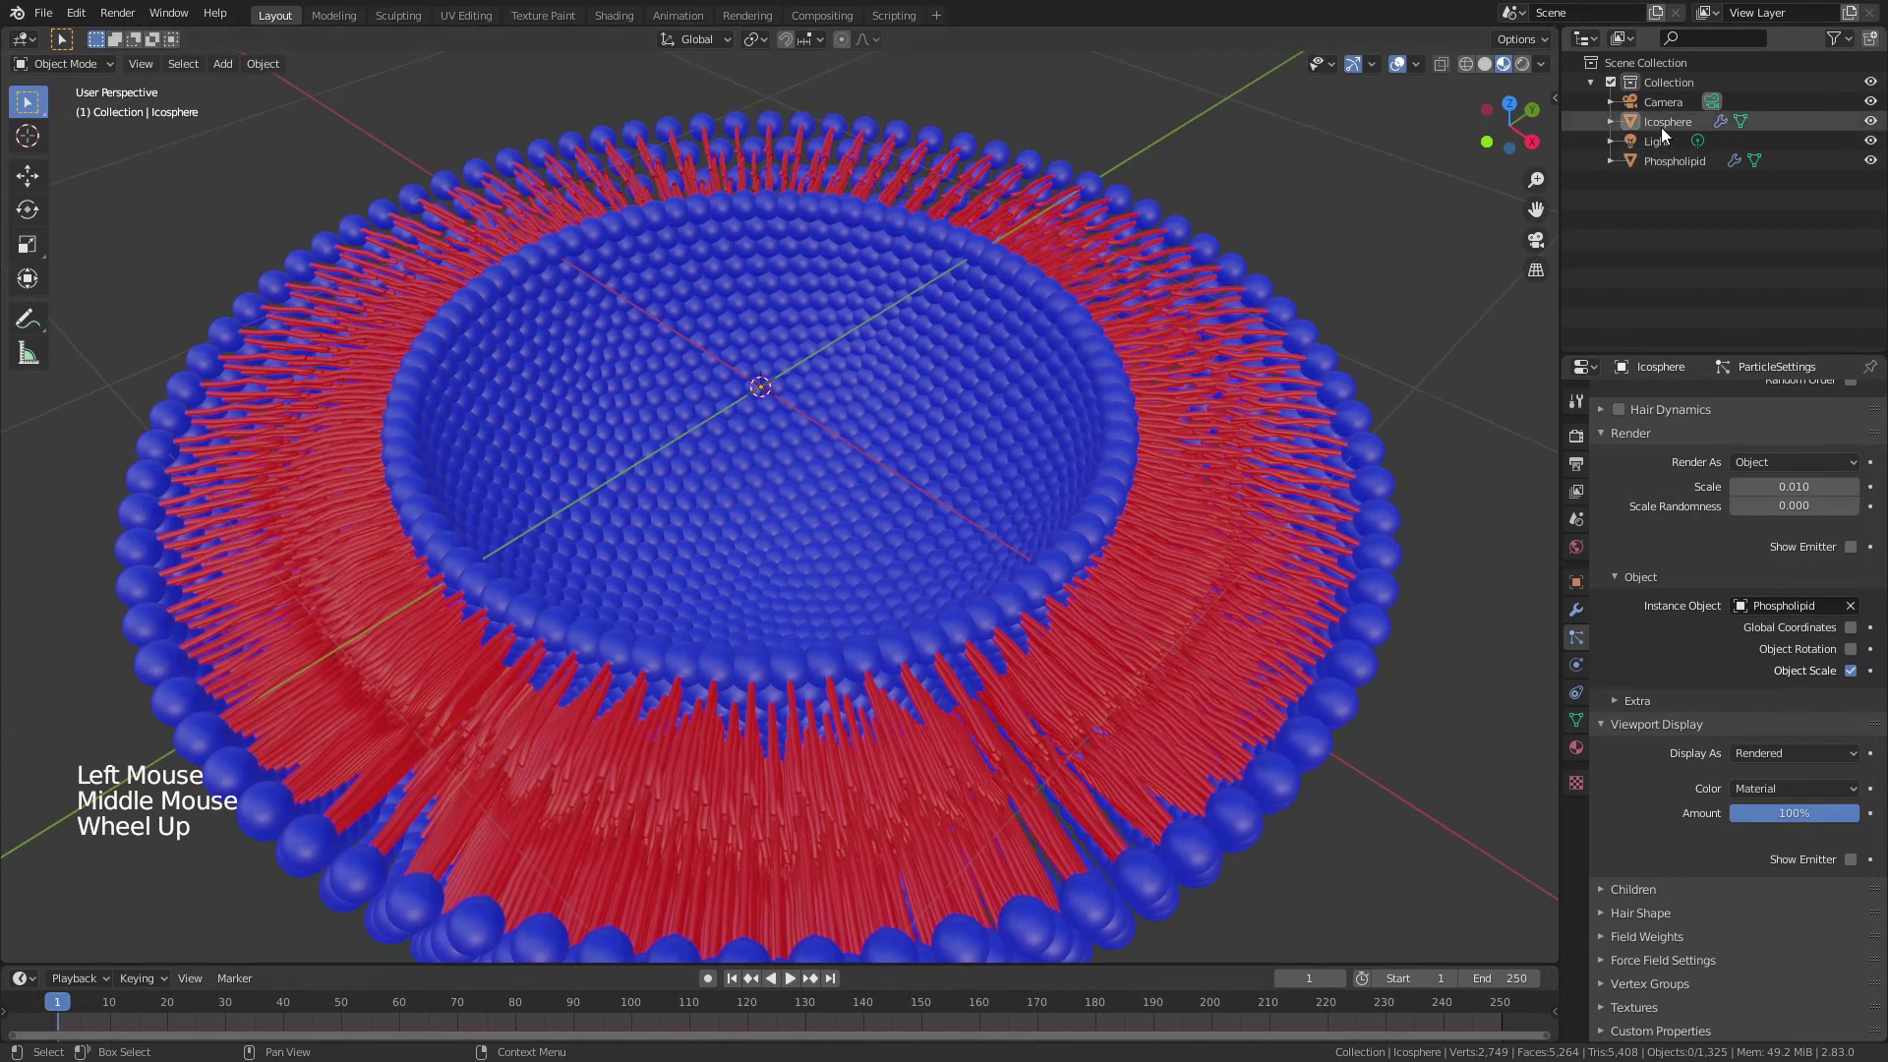
middle_click_drag(1078, 673, 1001, 653)
scroll(966, 642, "down", 2)
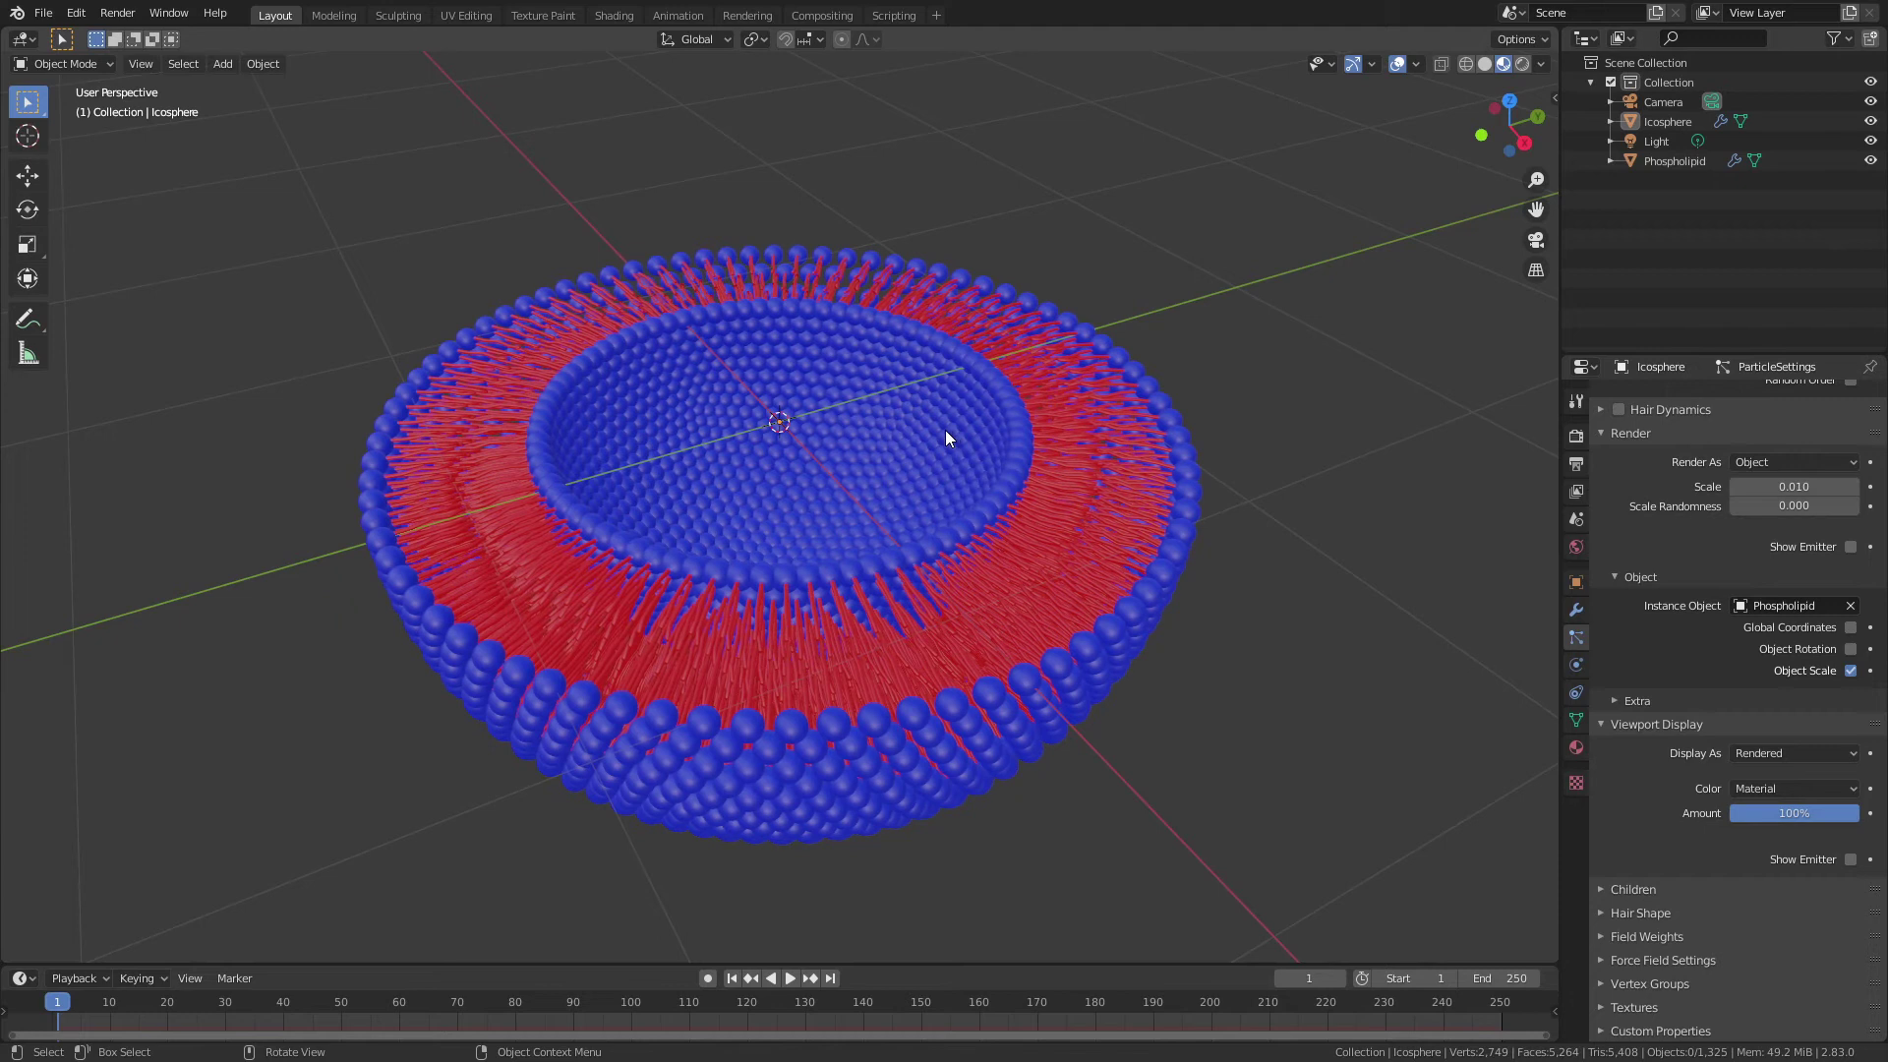
middle_click_drag(946, 429, 889, 452, "shift")
Step: Enable Advanced and particle Rotation with phase 0.851 and randomize phase 1.955
scroll(1758, 579, "up", 10)
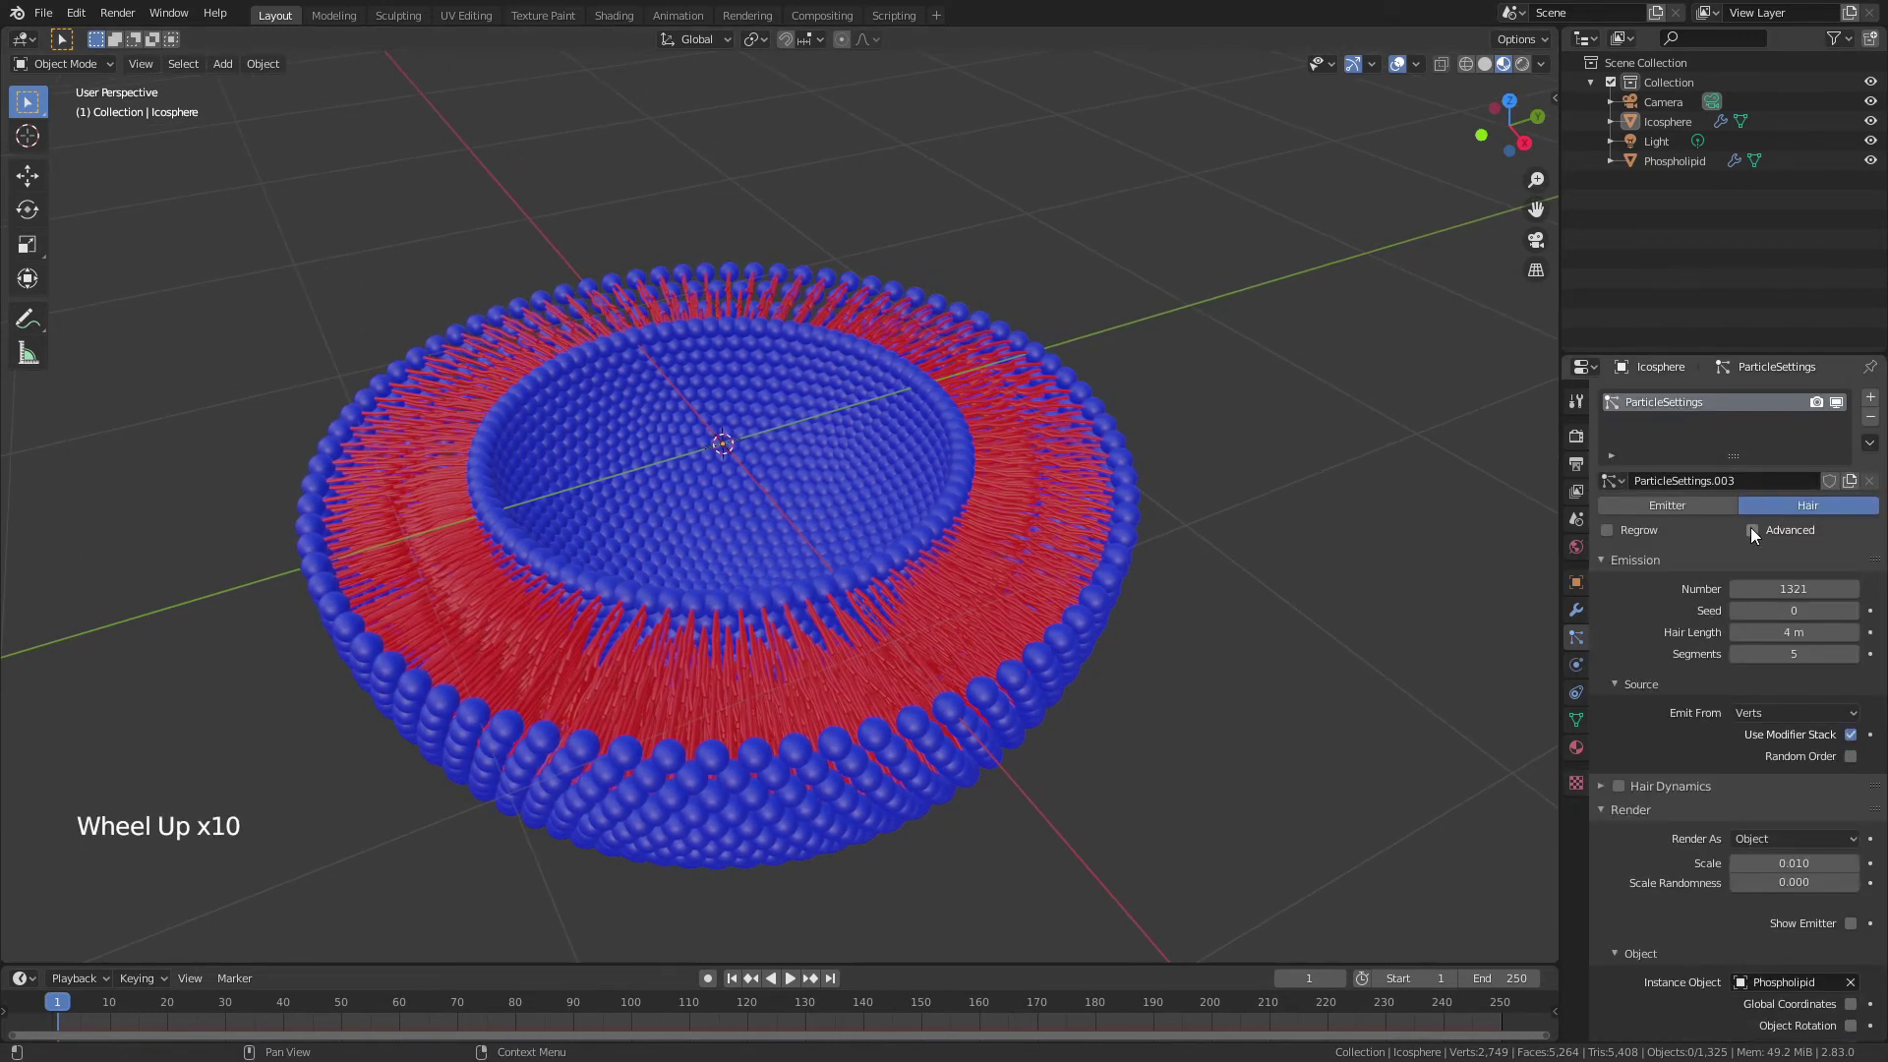
left_click(1753, 531)
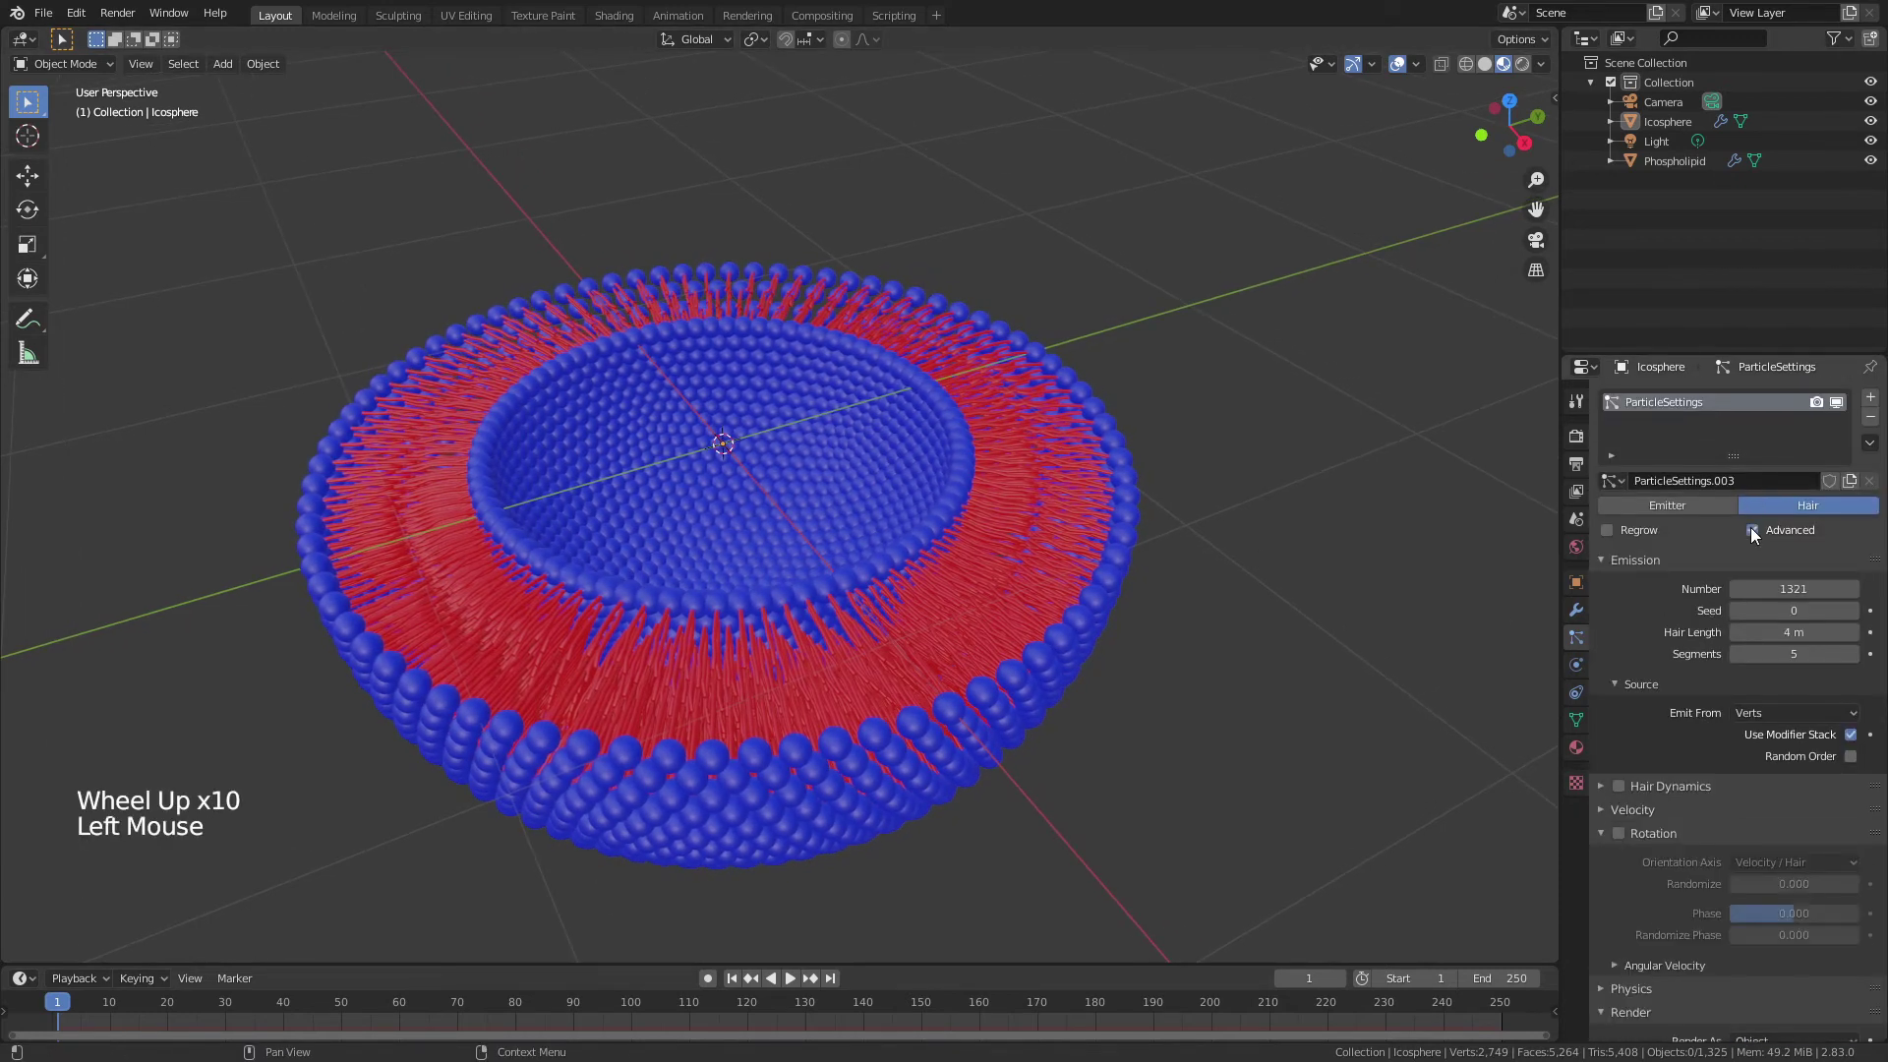
left_click(1620, 834)
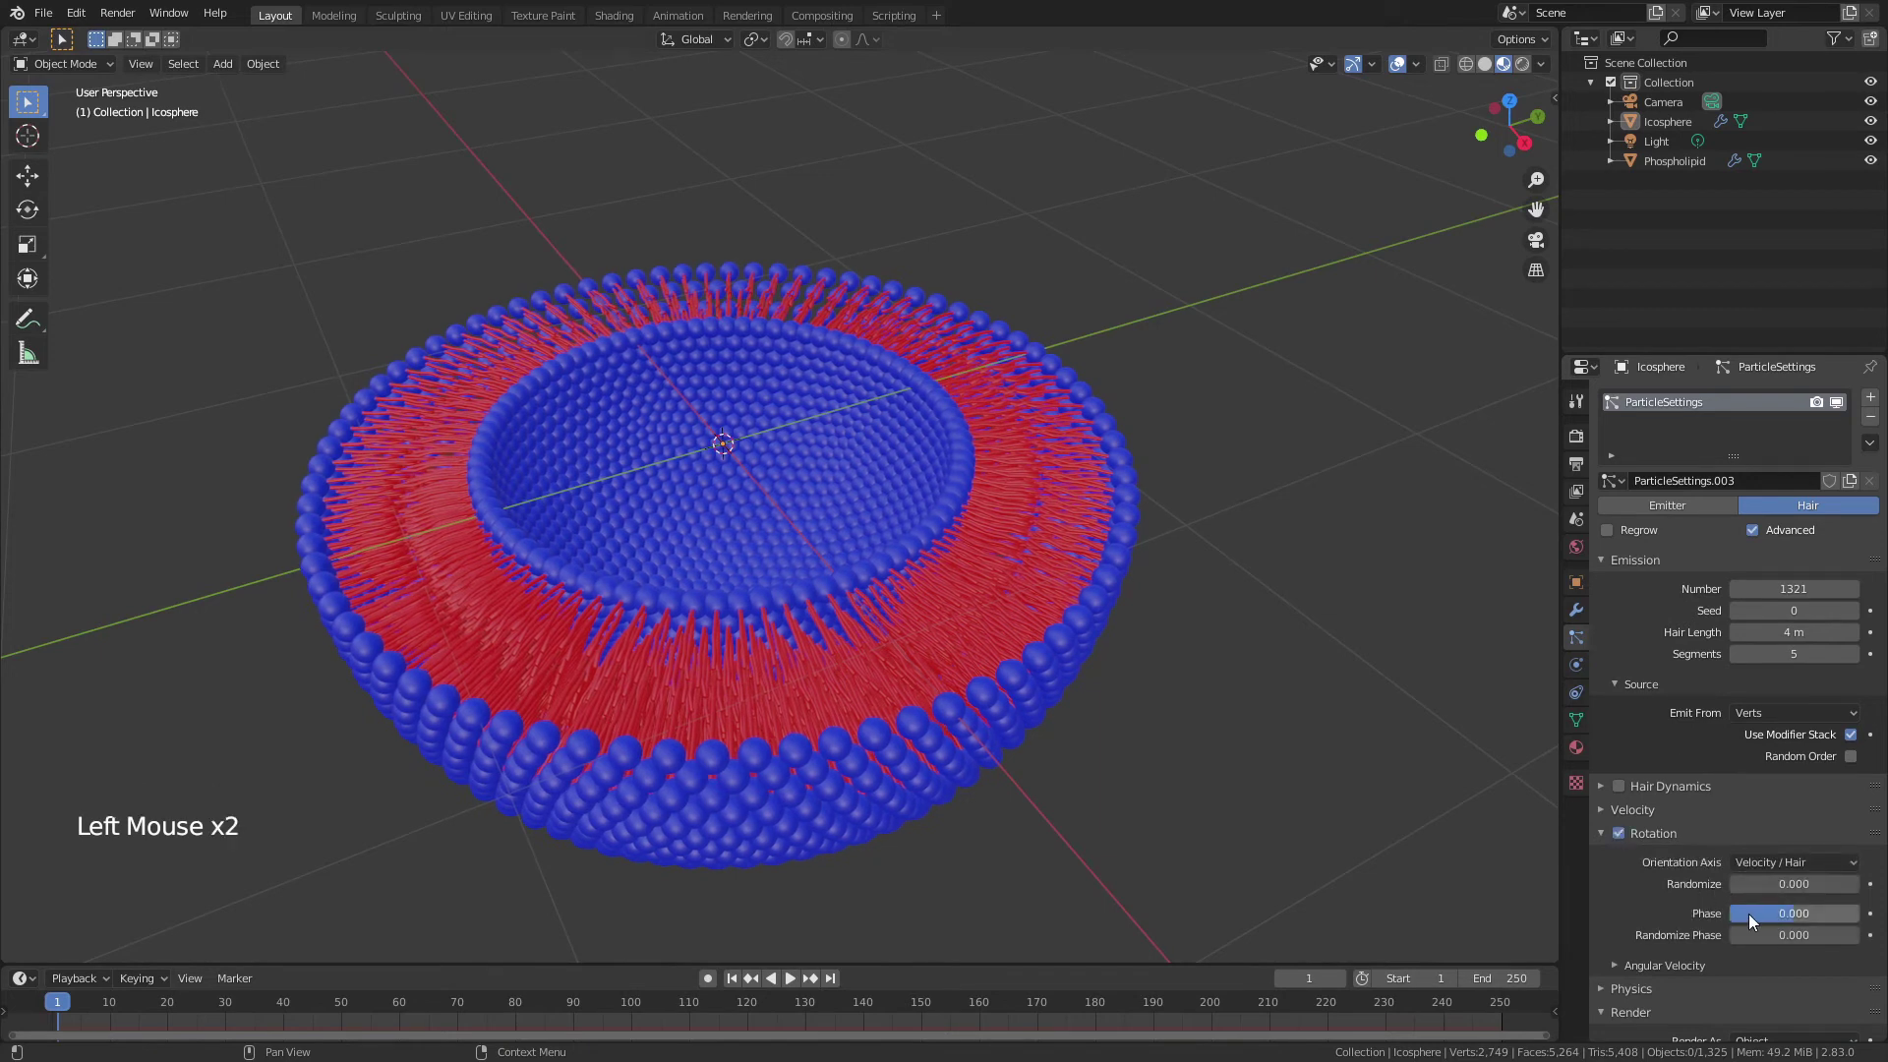
left_click_drag(1760, 914, 1849, 935)
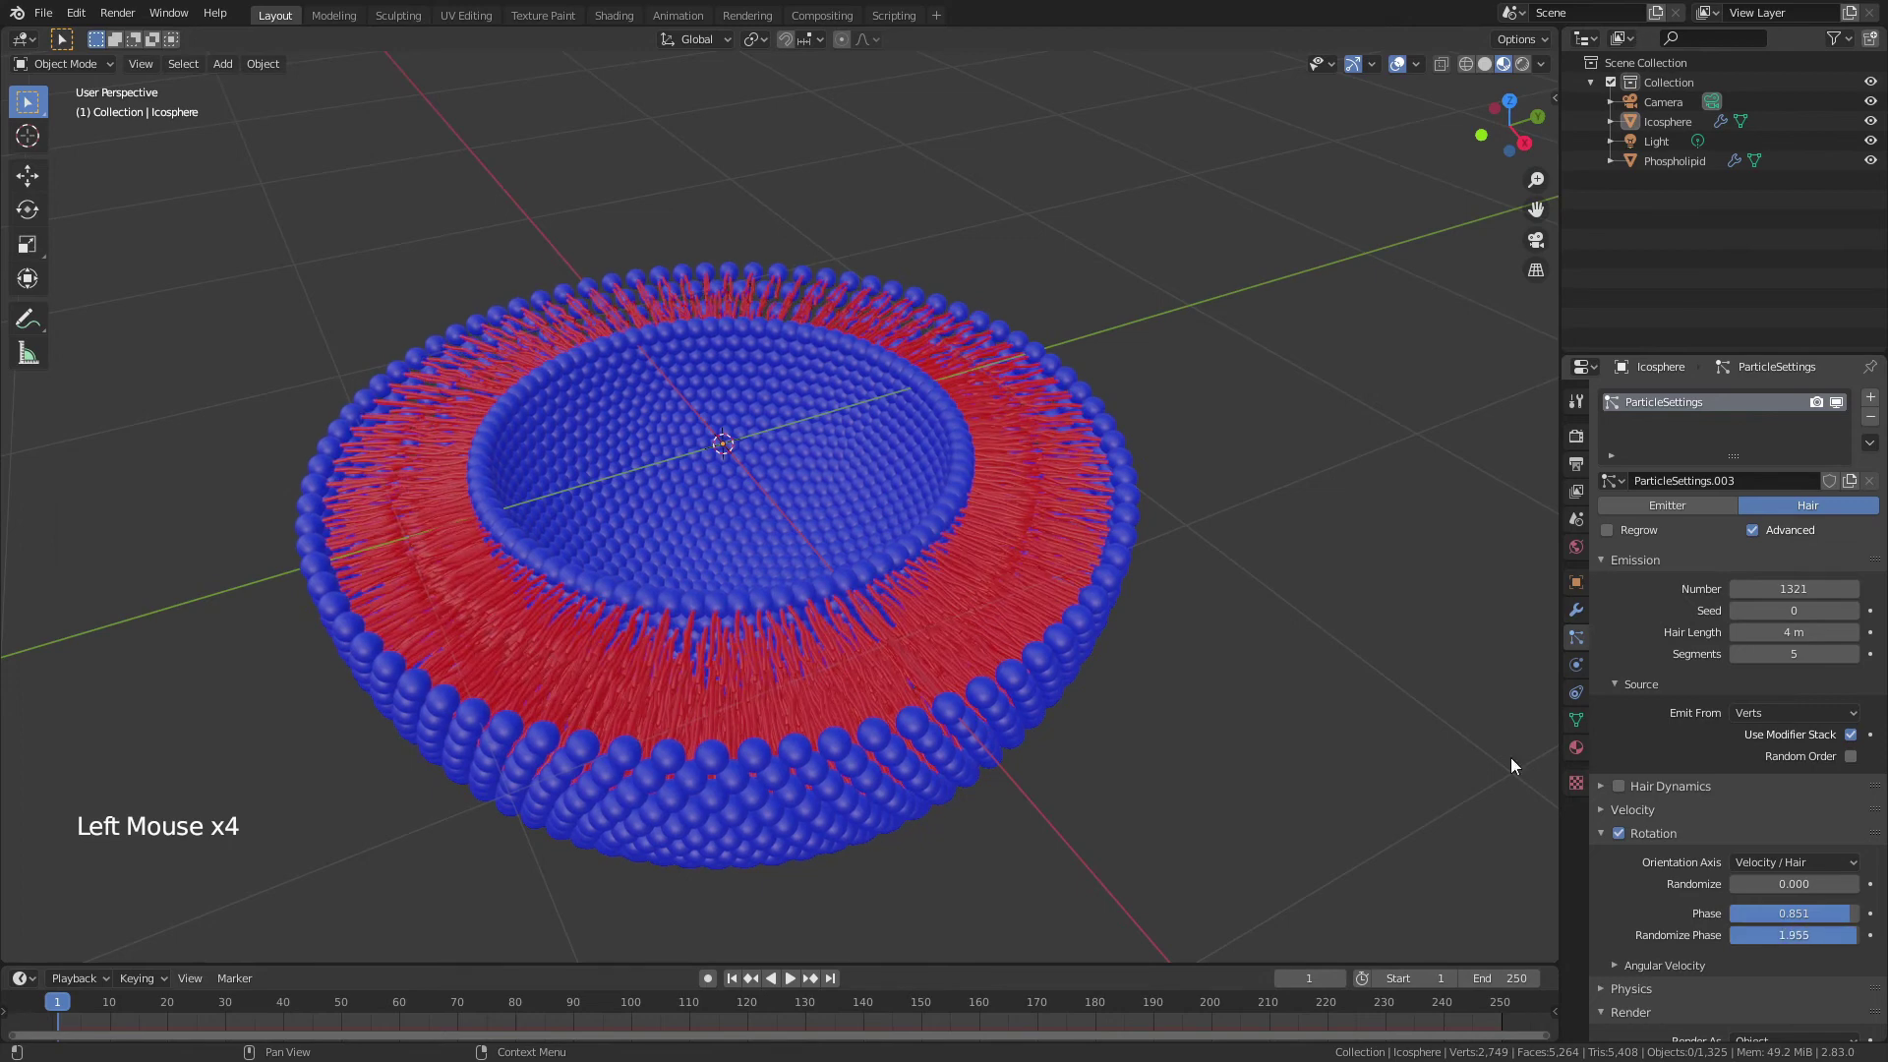
middle_click_drag(1243, 640, 1104, 624)
scroll(1168, 586, "up", 3)
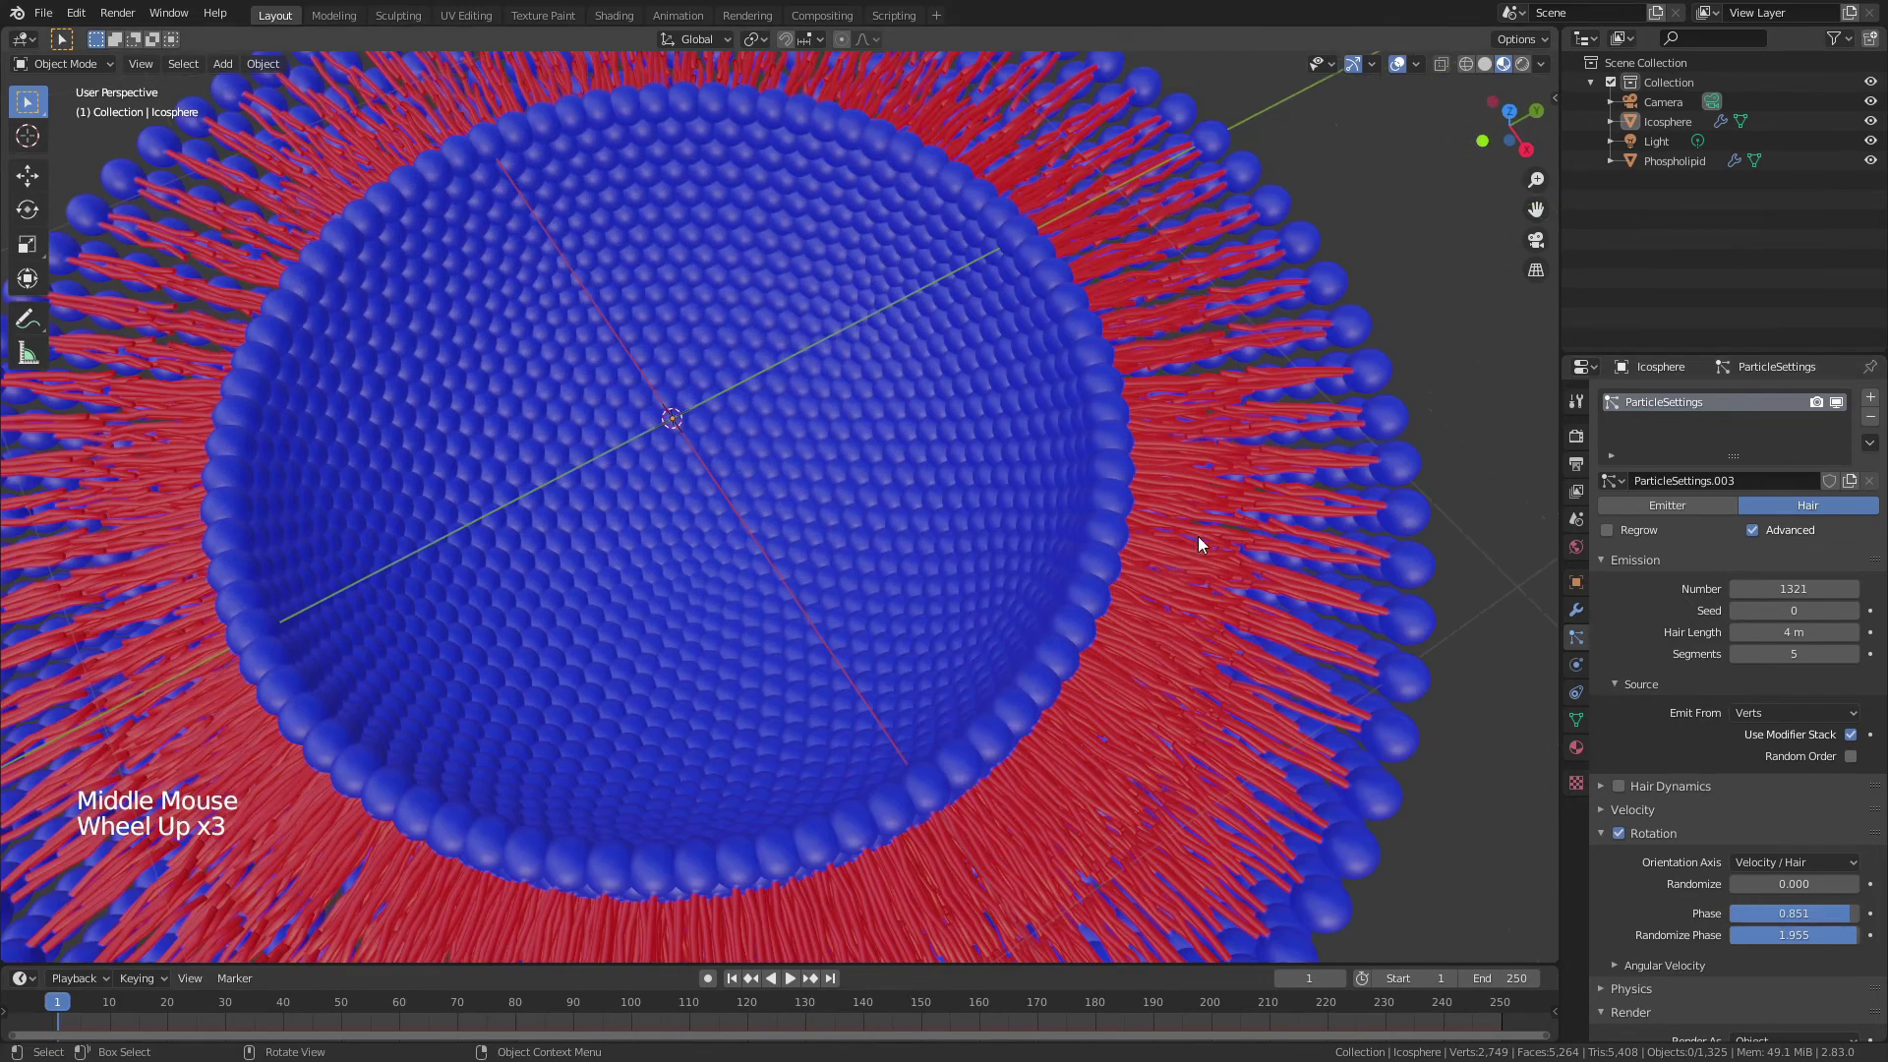
middle_click_drag(1198, 535, 1154, 503)
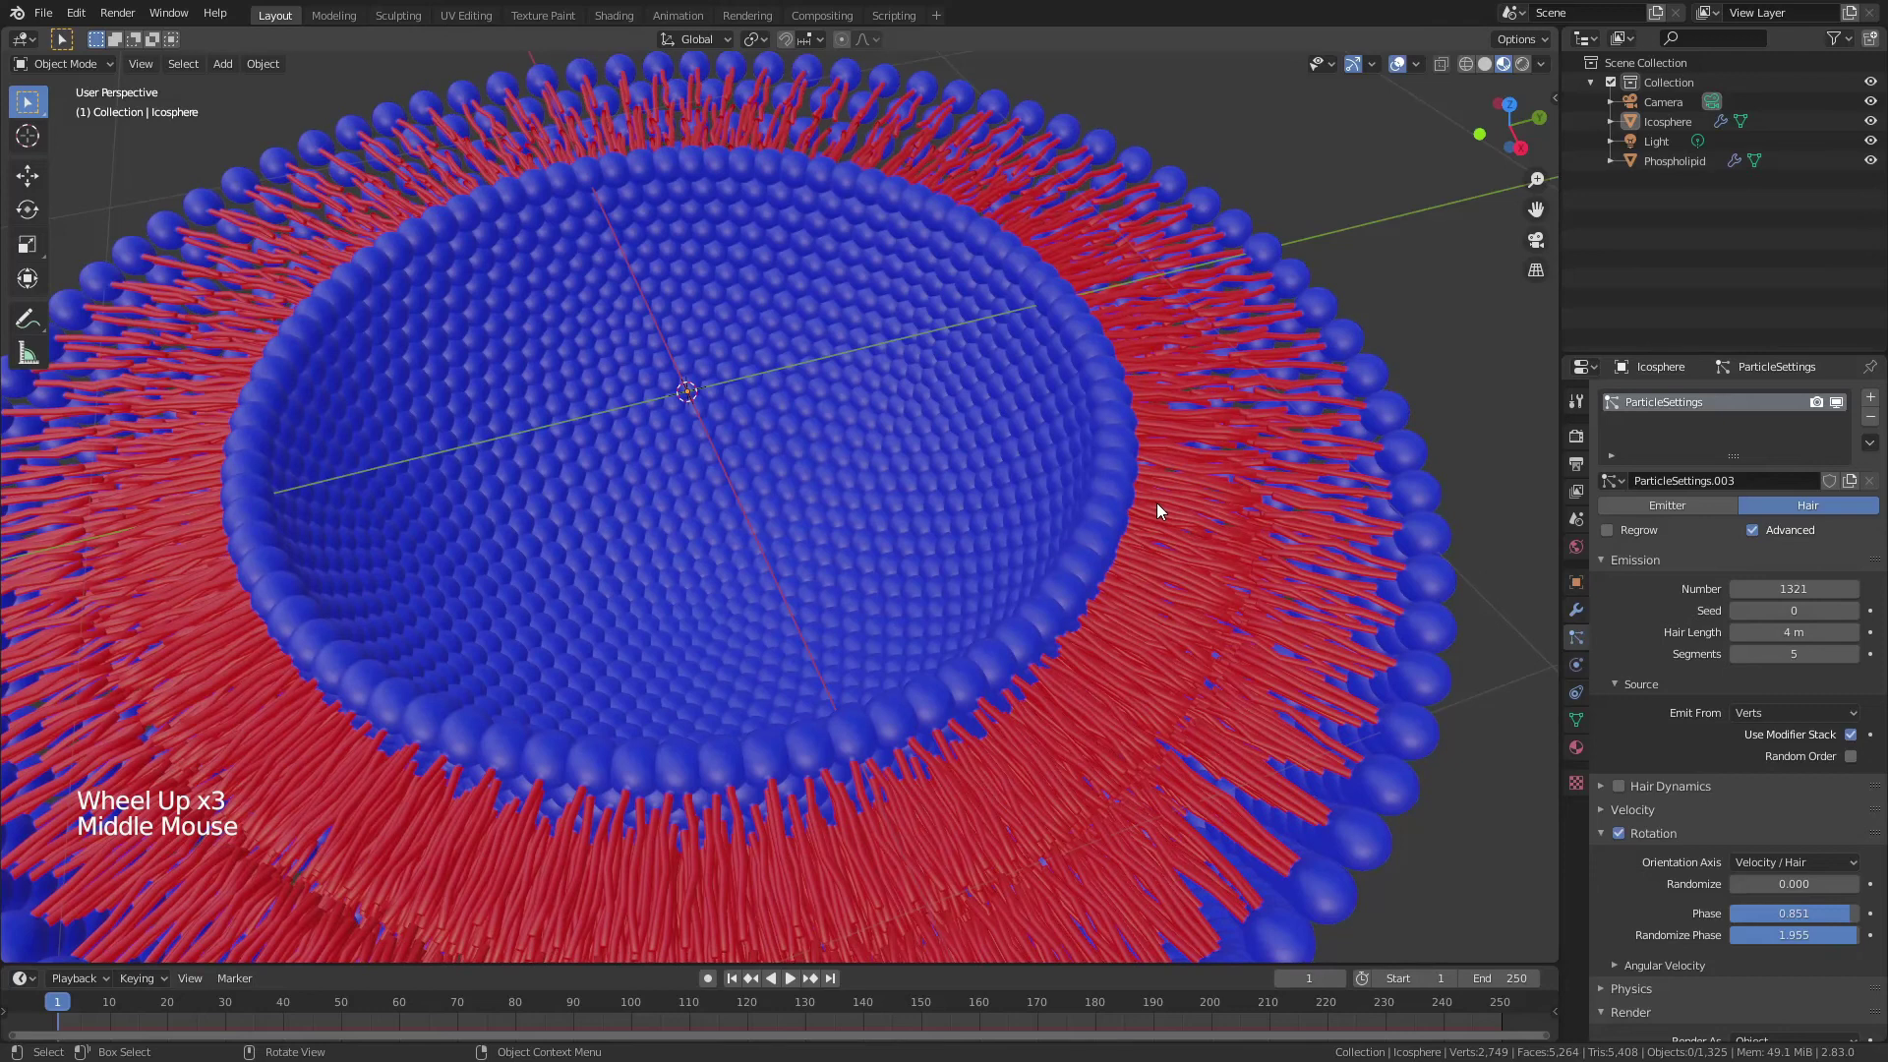
scroll(1157, 511, "down", 2)
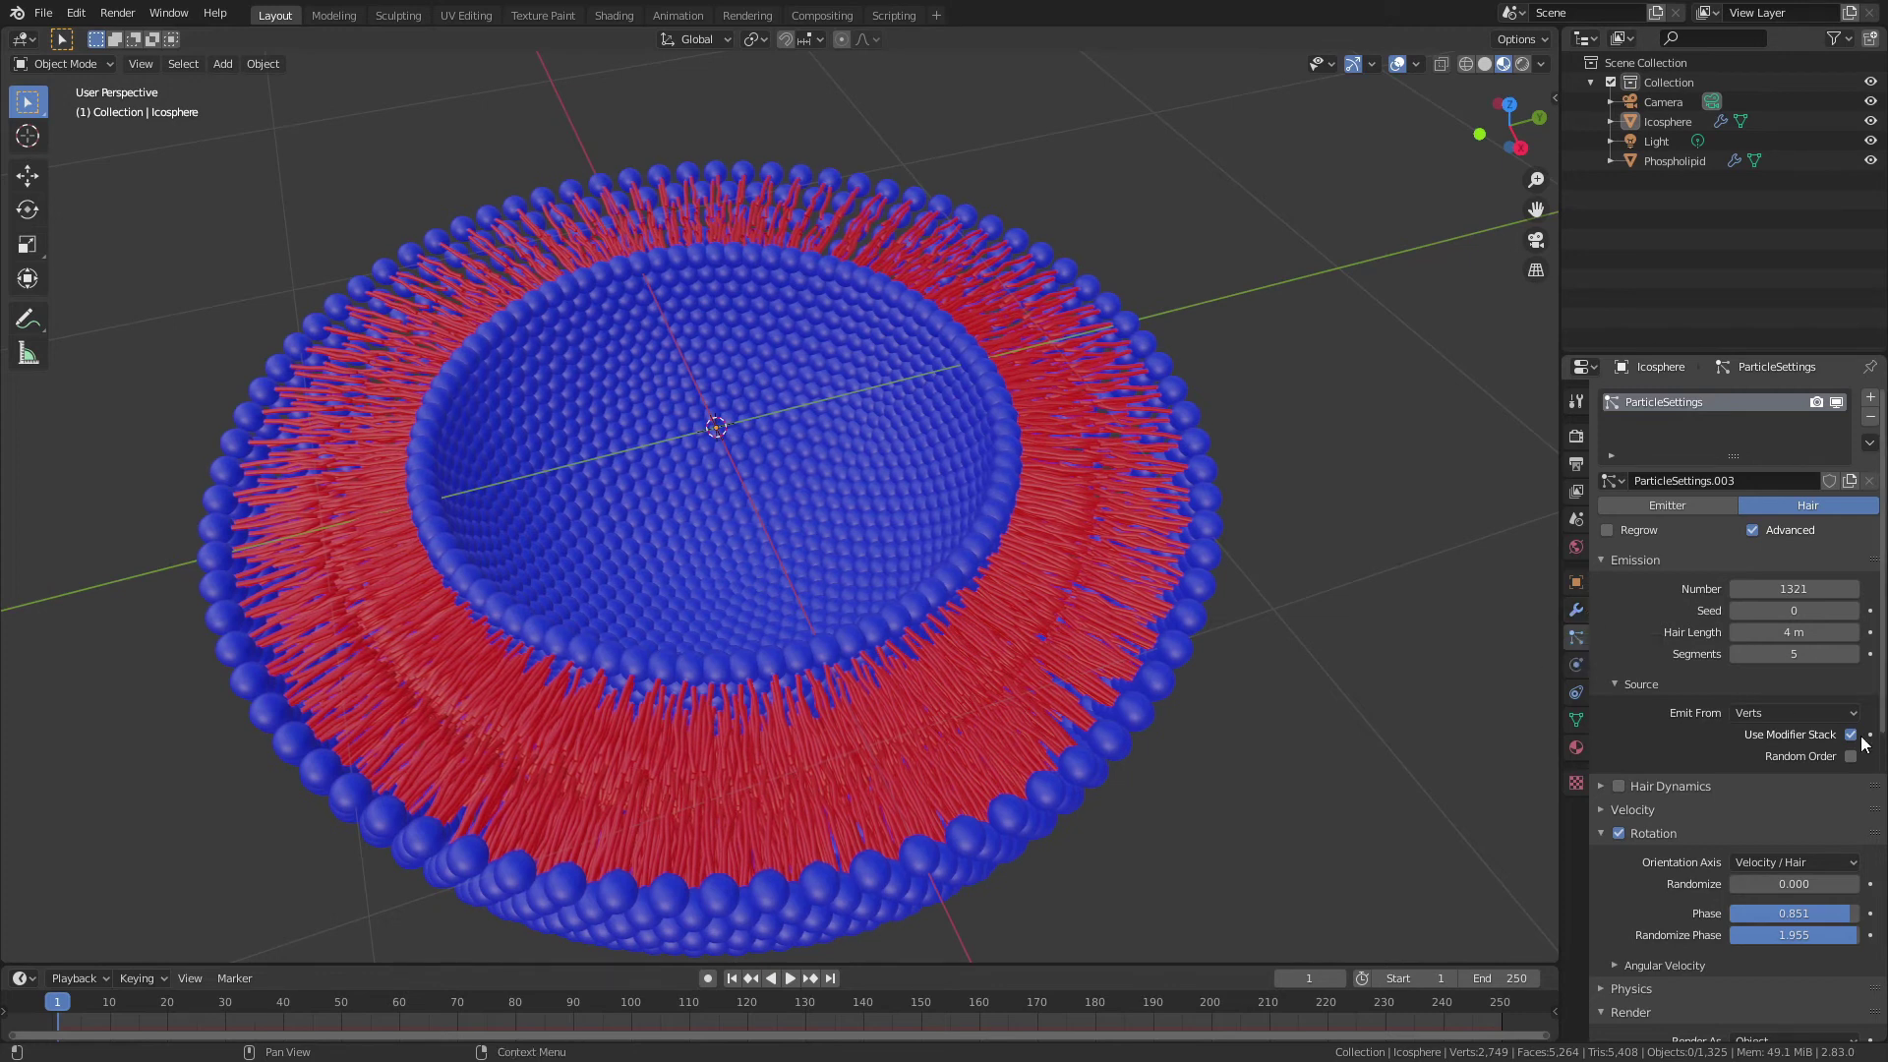
Step: Add a Displace modifier above the particle system with new texture Texture.002 set to Clouds
left_click(1577, 609)
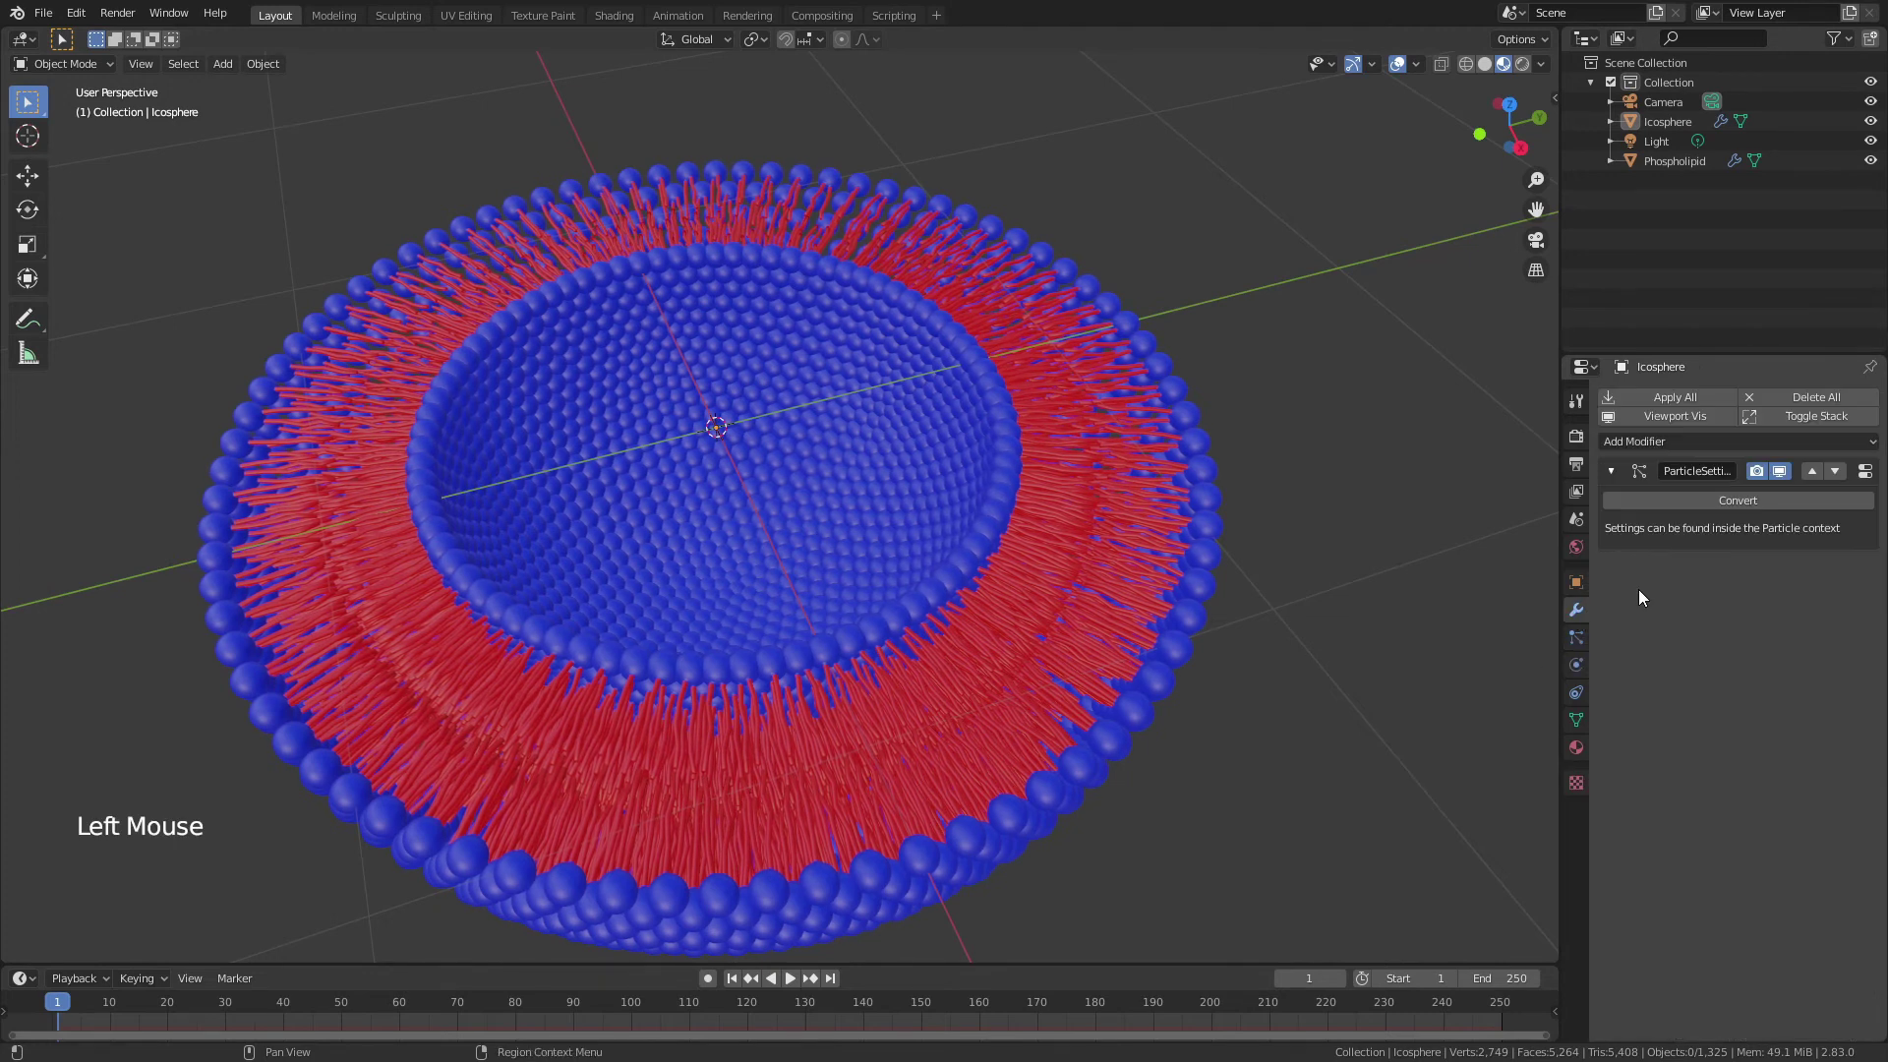
left_click(1678, 445)
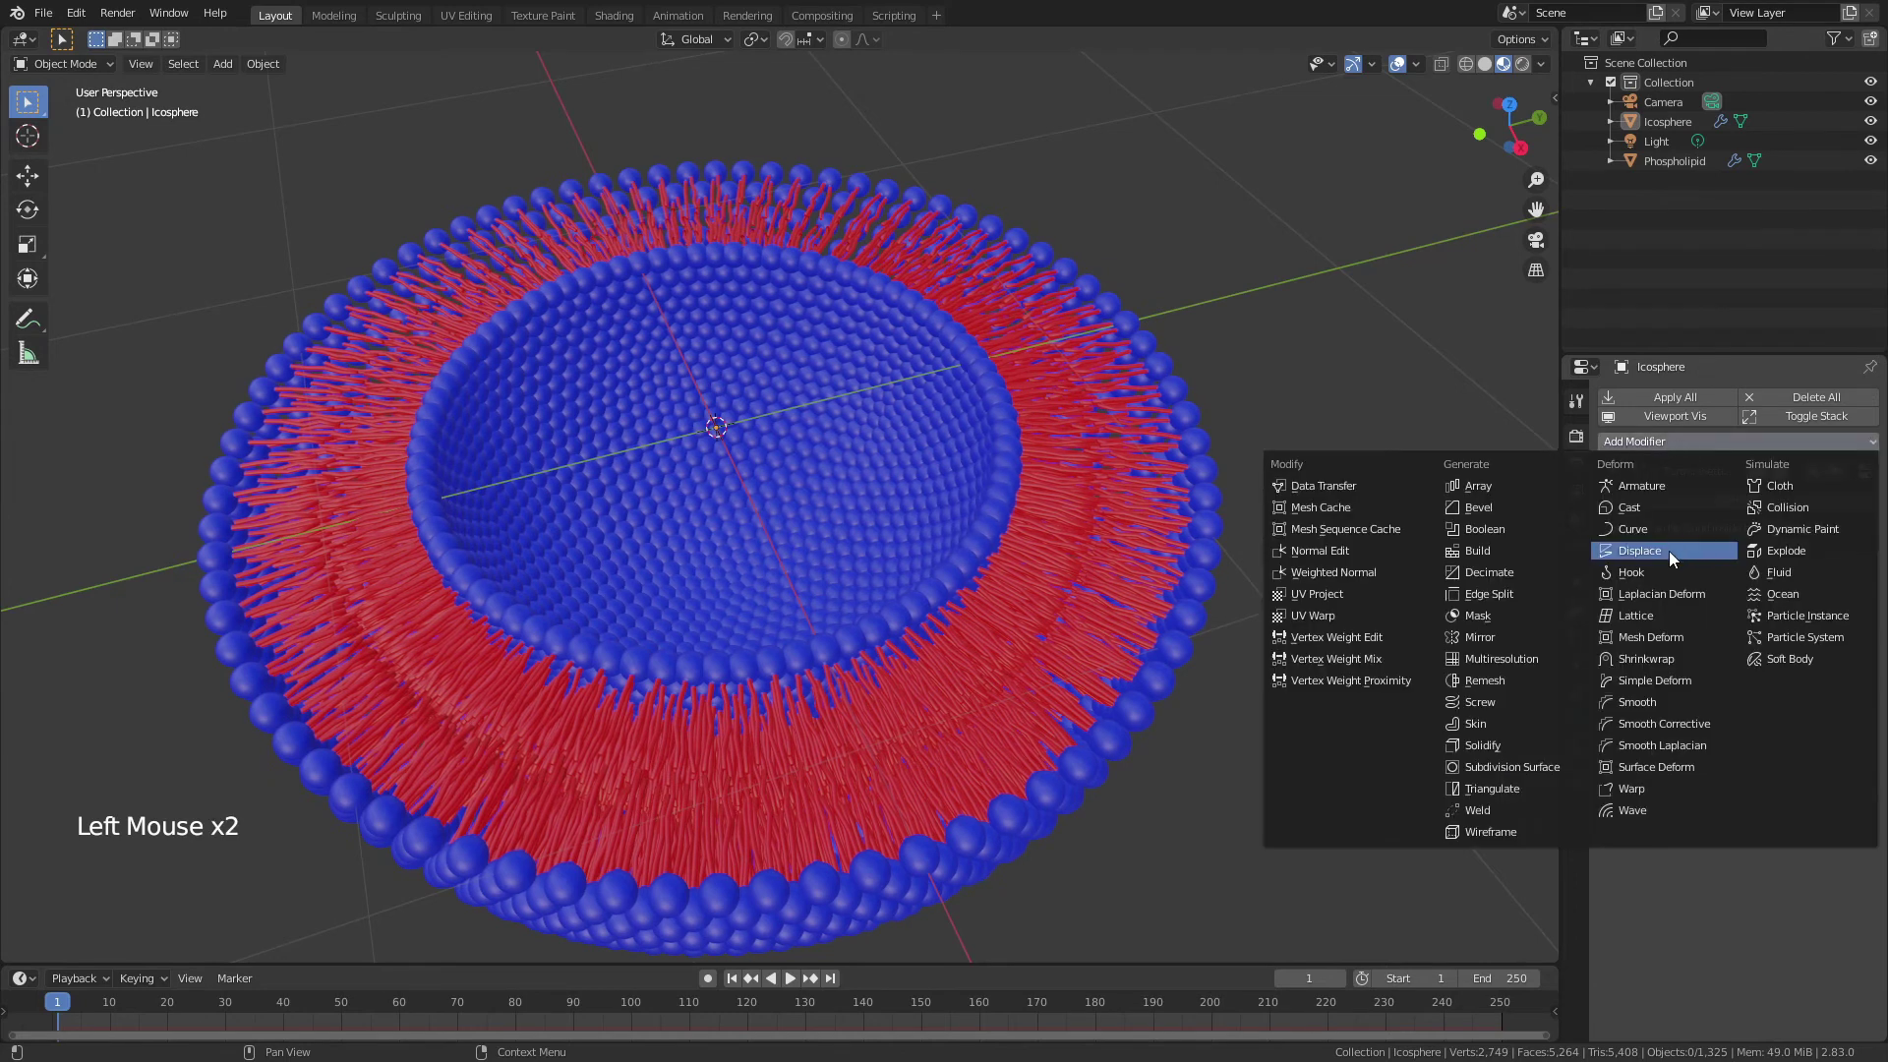
left_click(1668, 551)
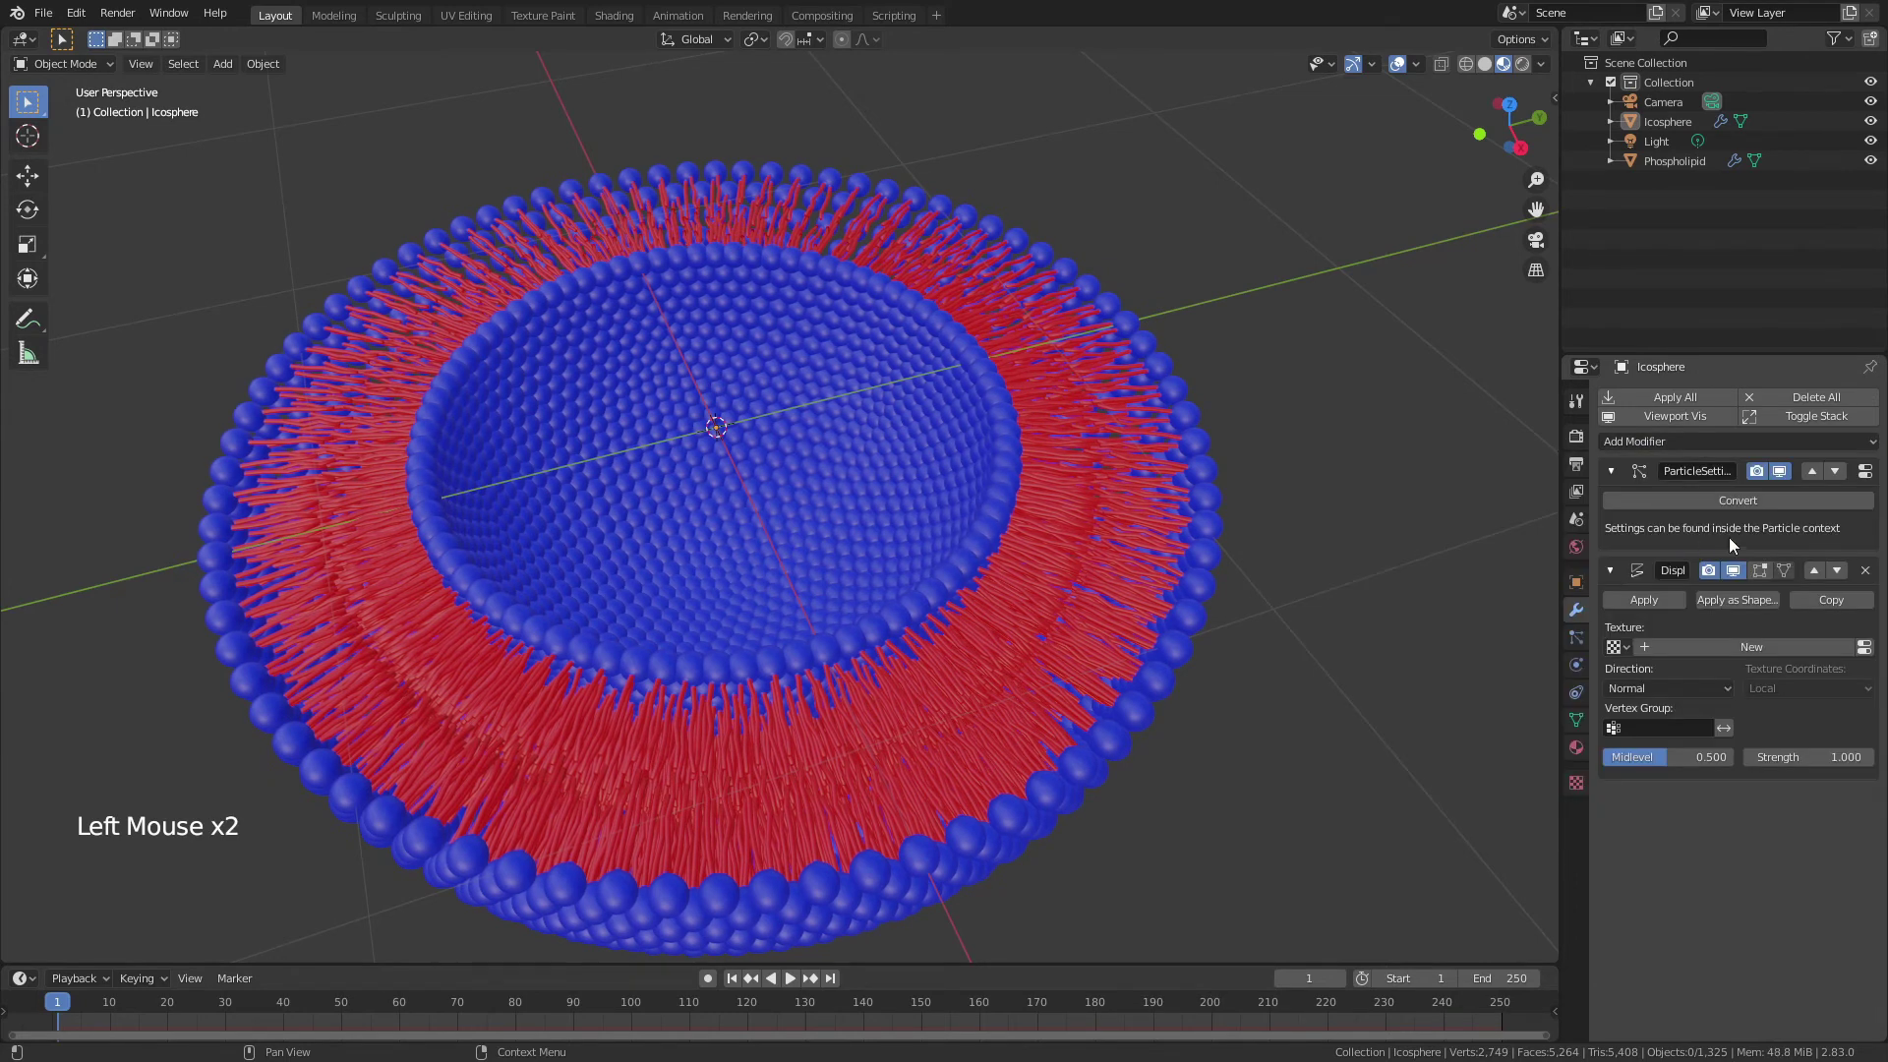
left_click(1814, 571)
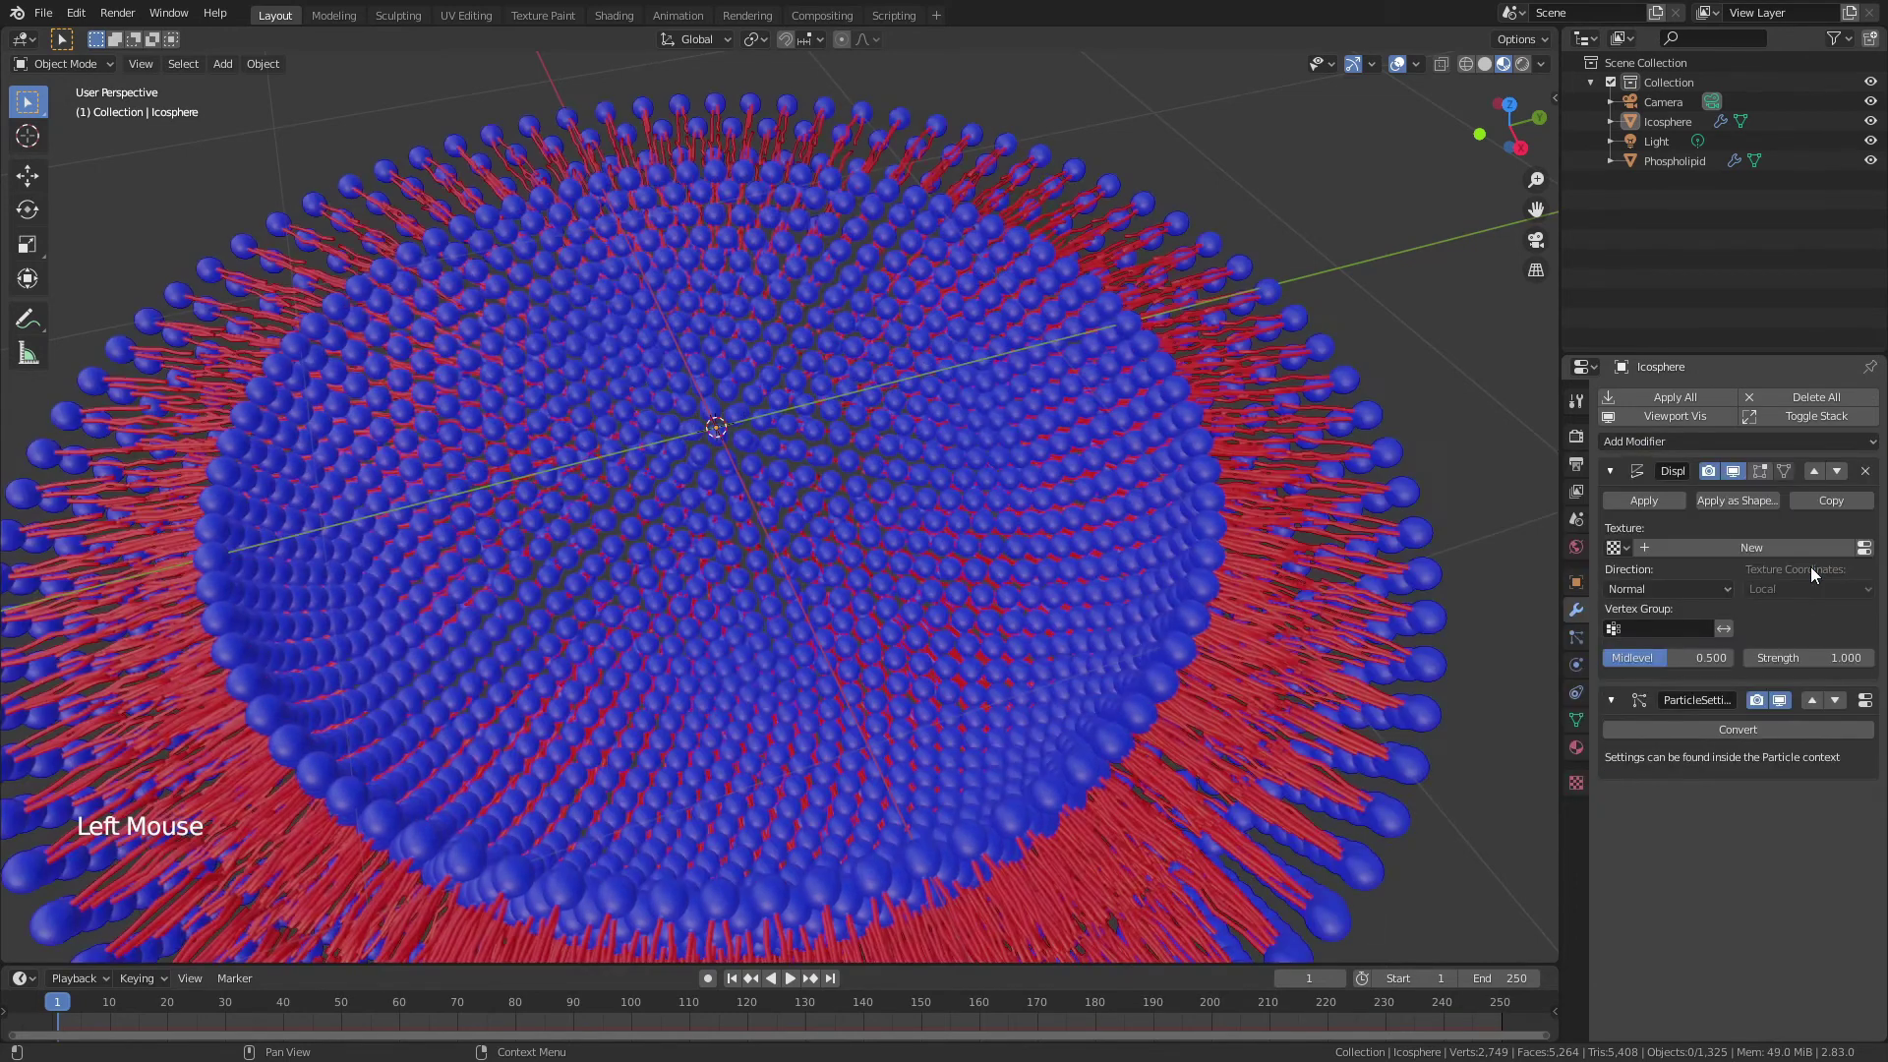
left_click(1741, 548)
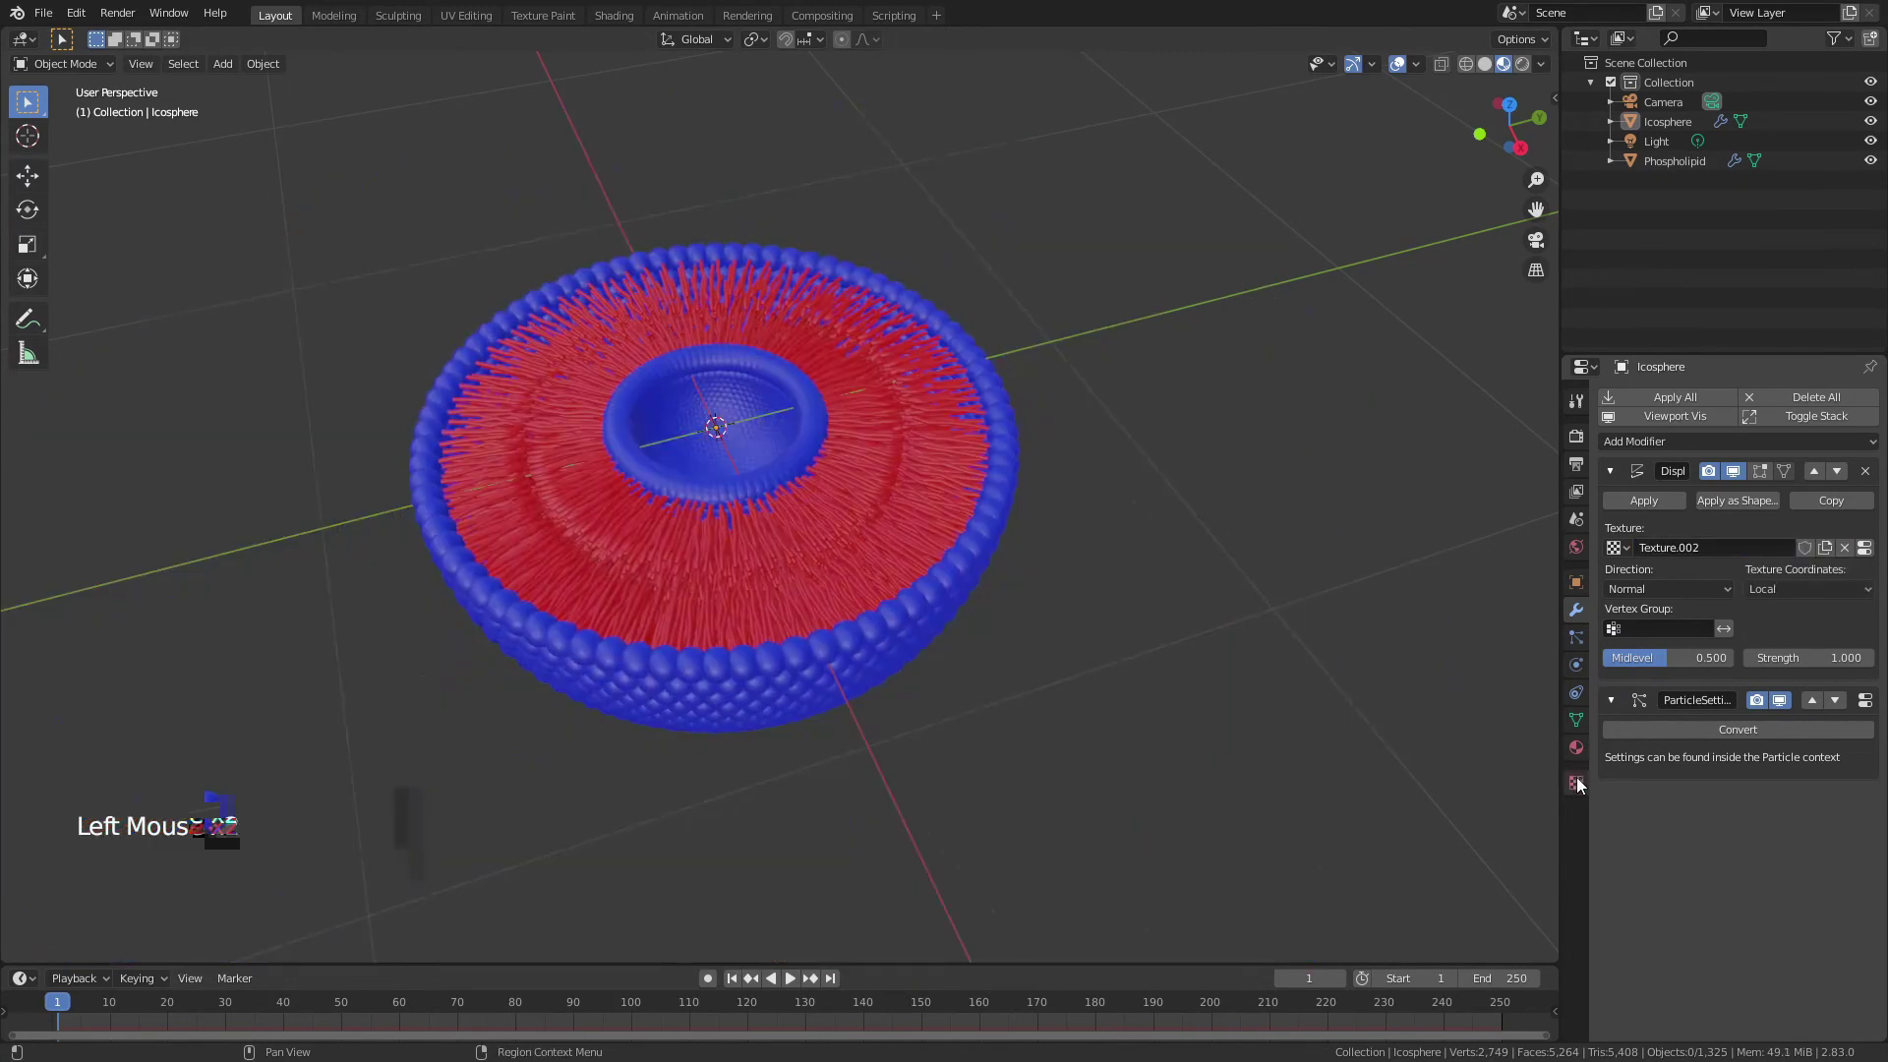
left_click(1576, 783)
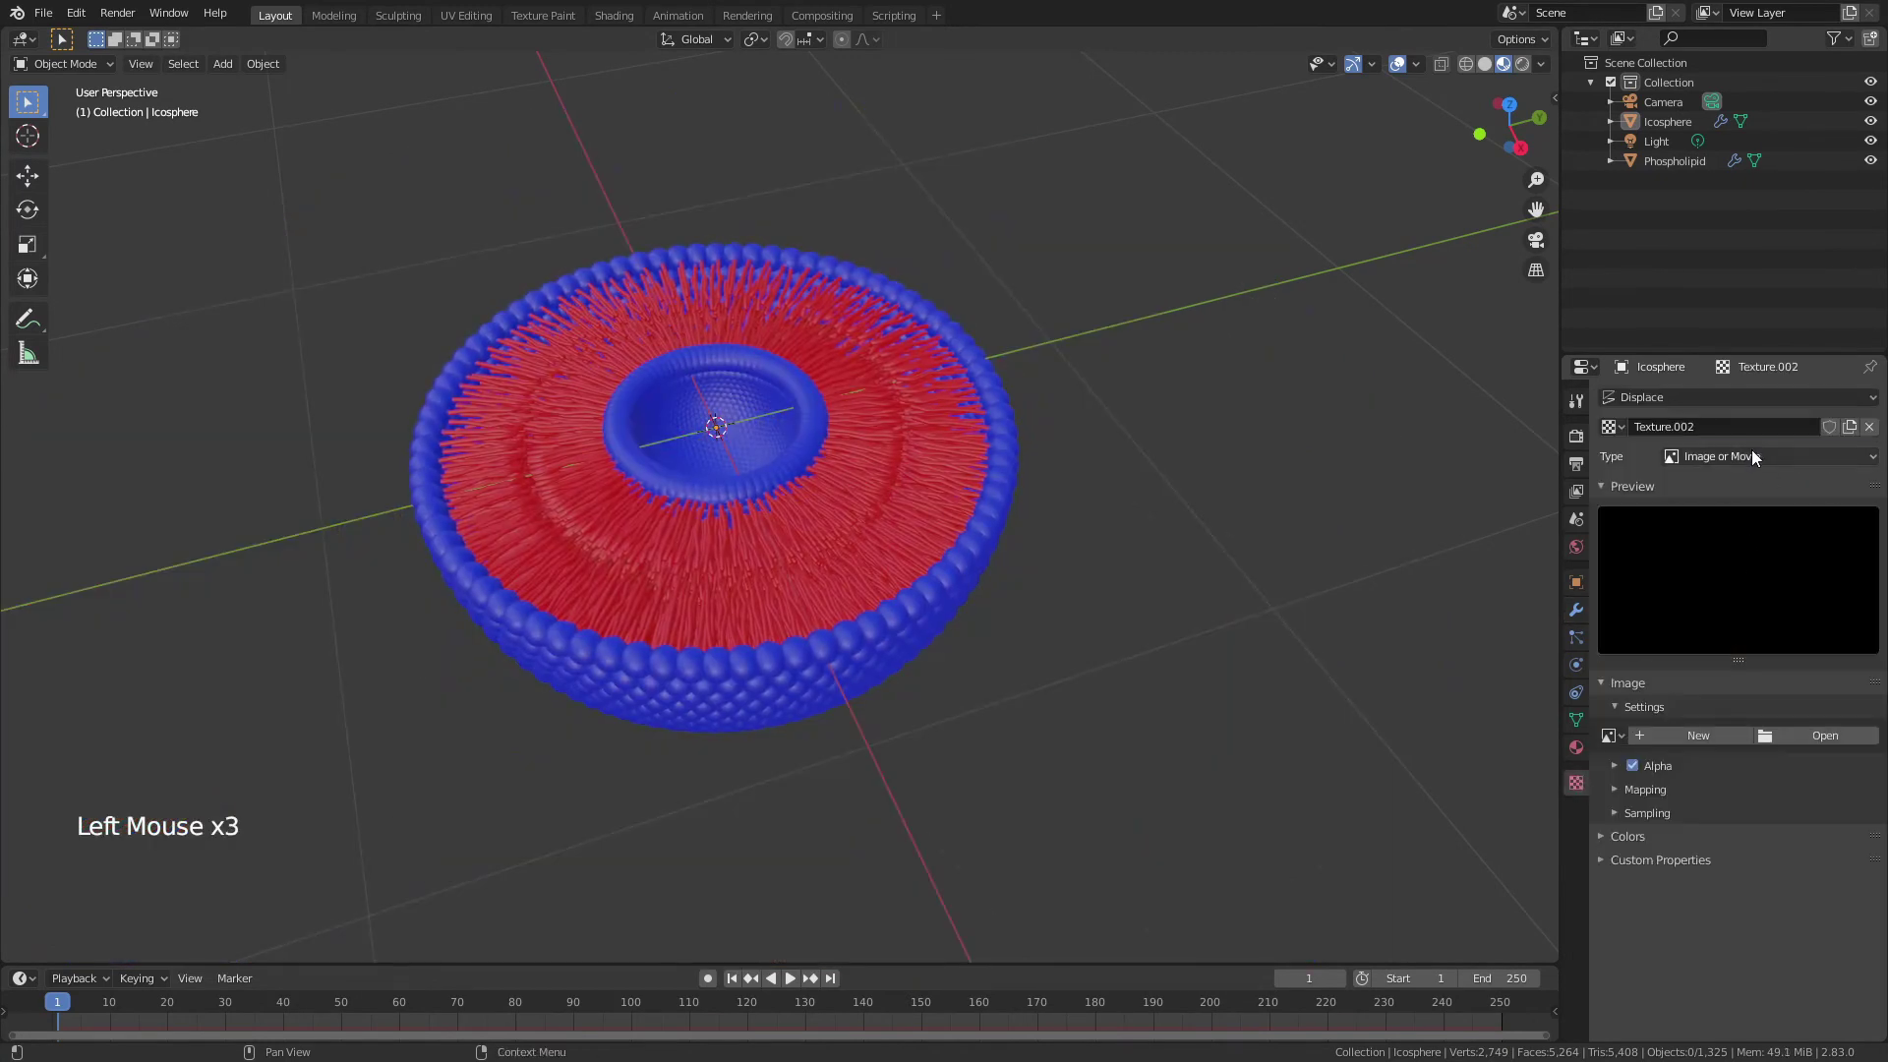
left_click(1750, 455)
Step: Switch the displacement texture to Clouds with size 2.3, then nudge it slightly higher
left_click(1720, 522)
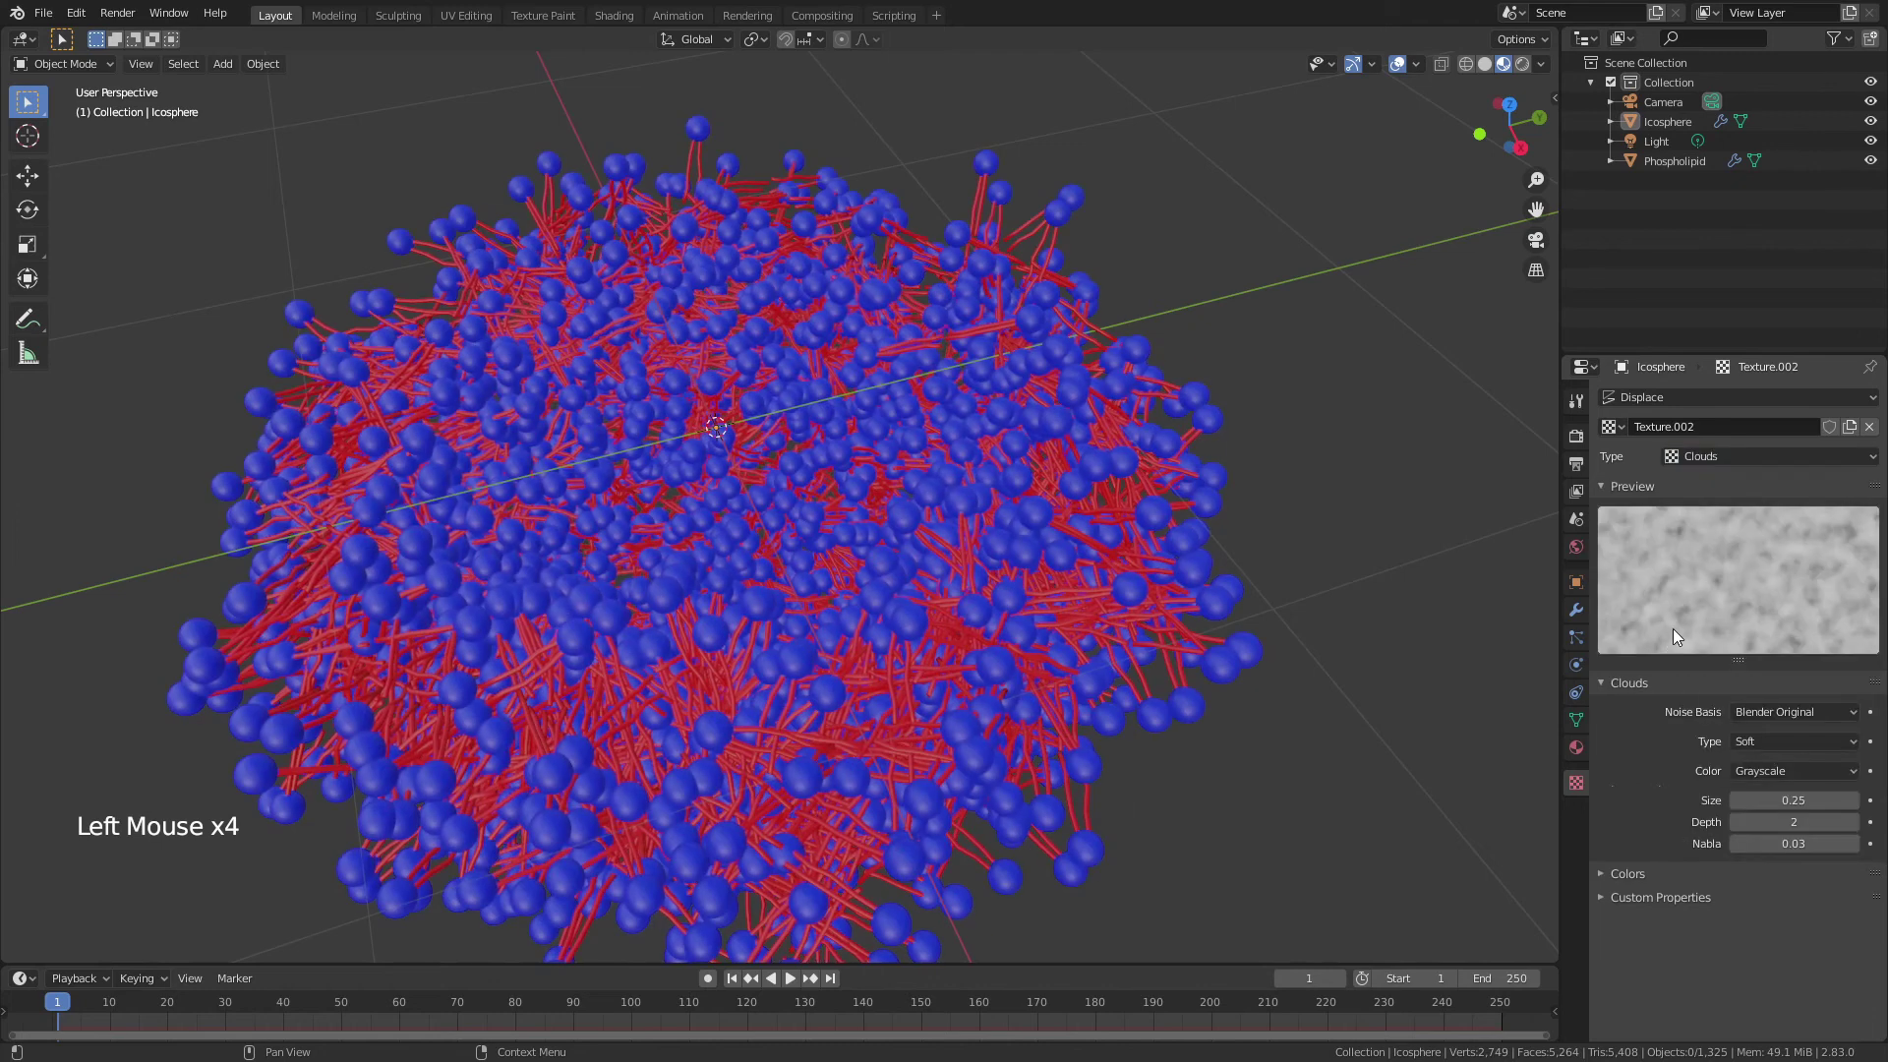
left_click(1776, 800)
type("2.3")
key("Return")
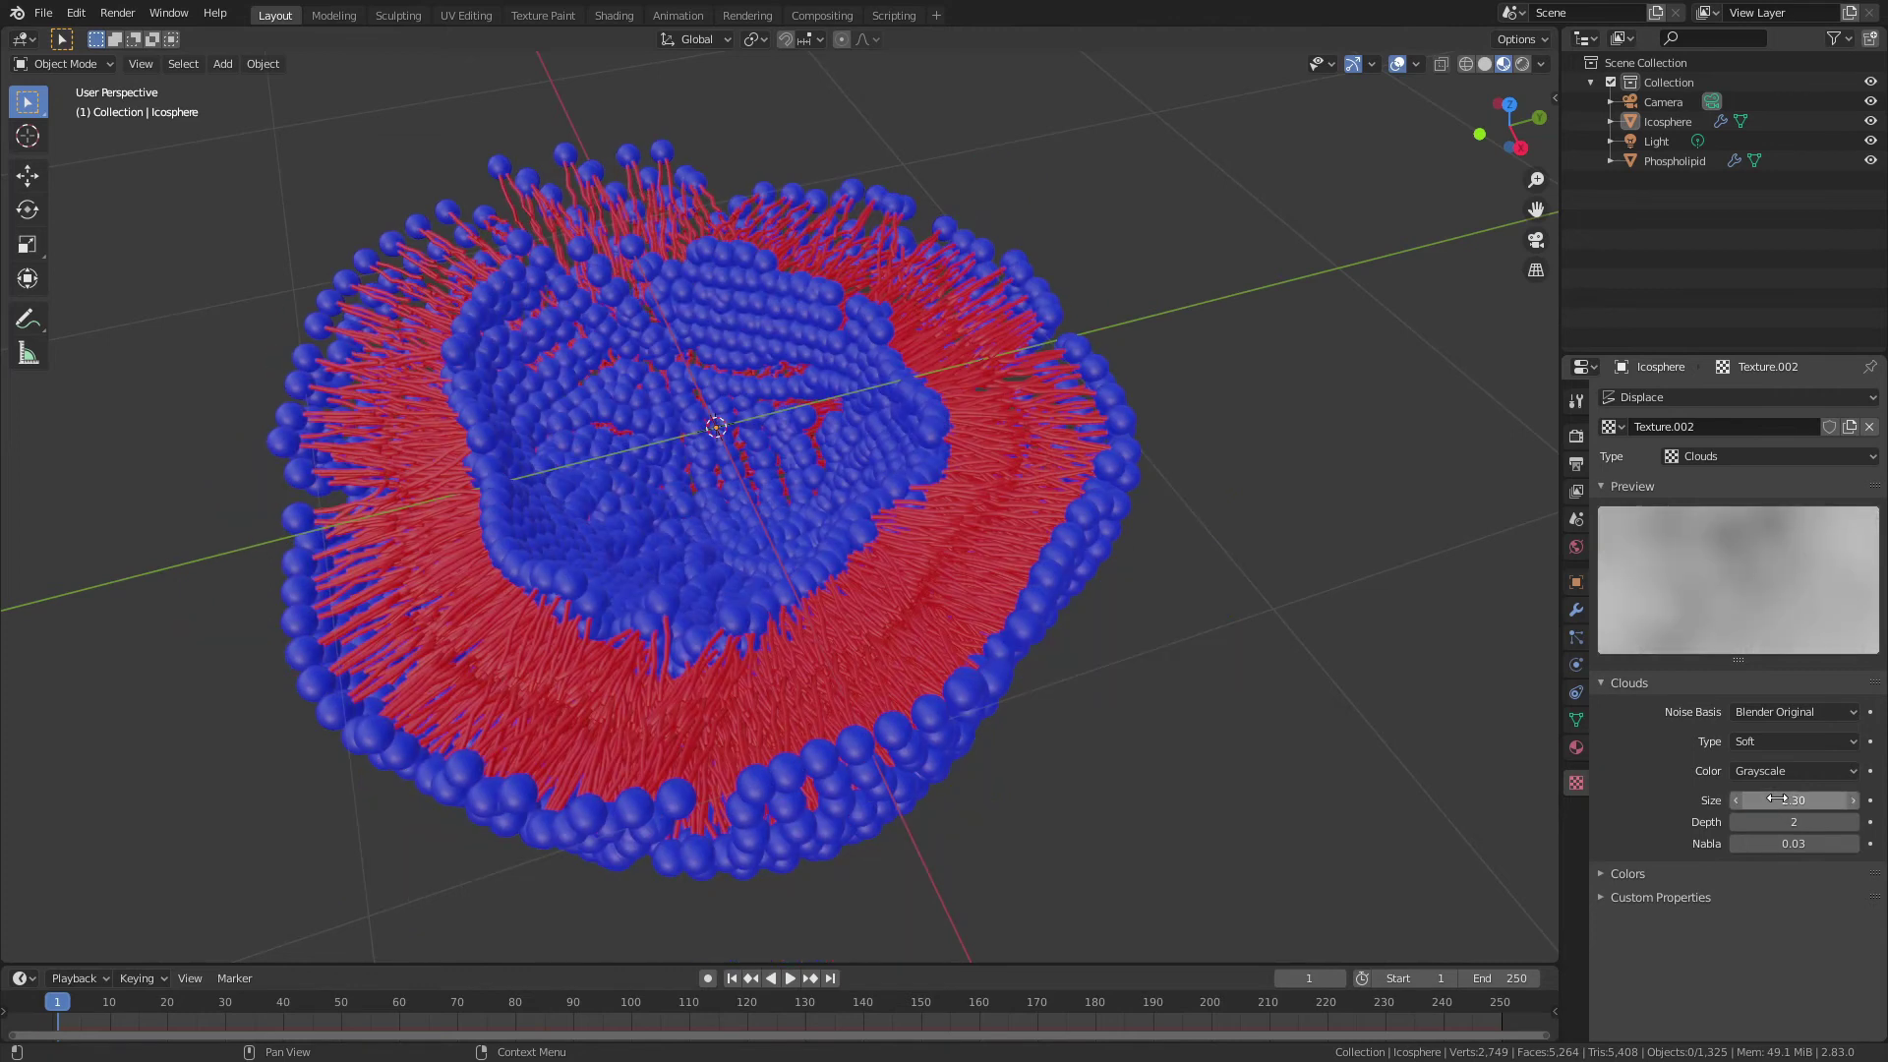
middle_click_drag(1163, 729, 1087, 717)
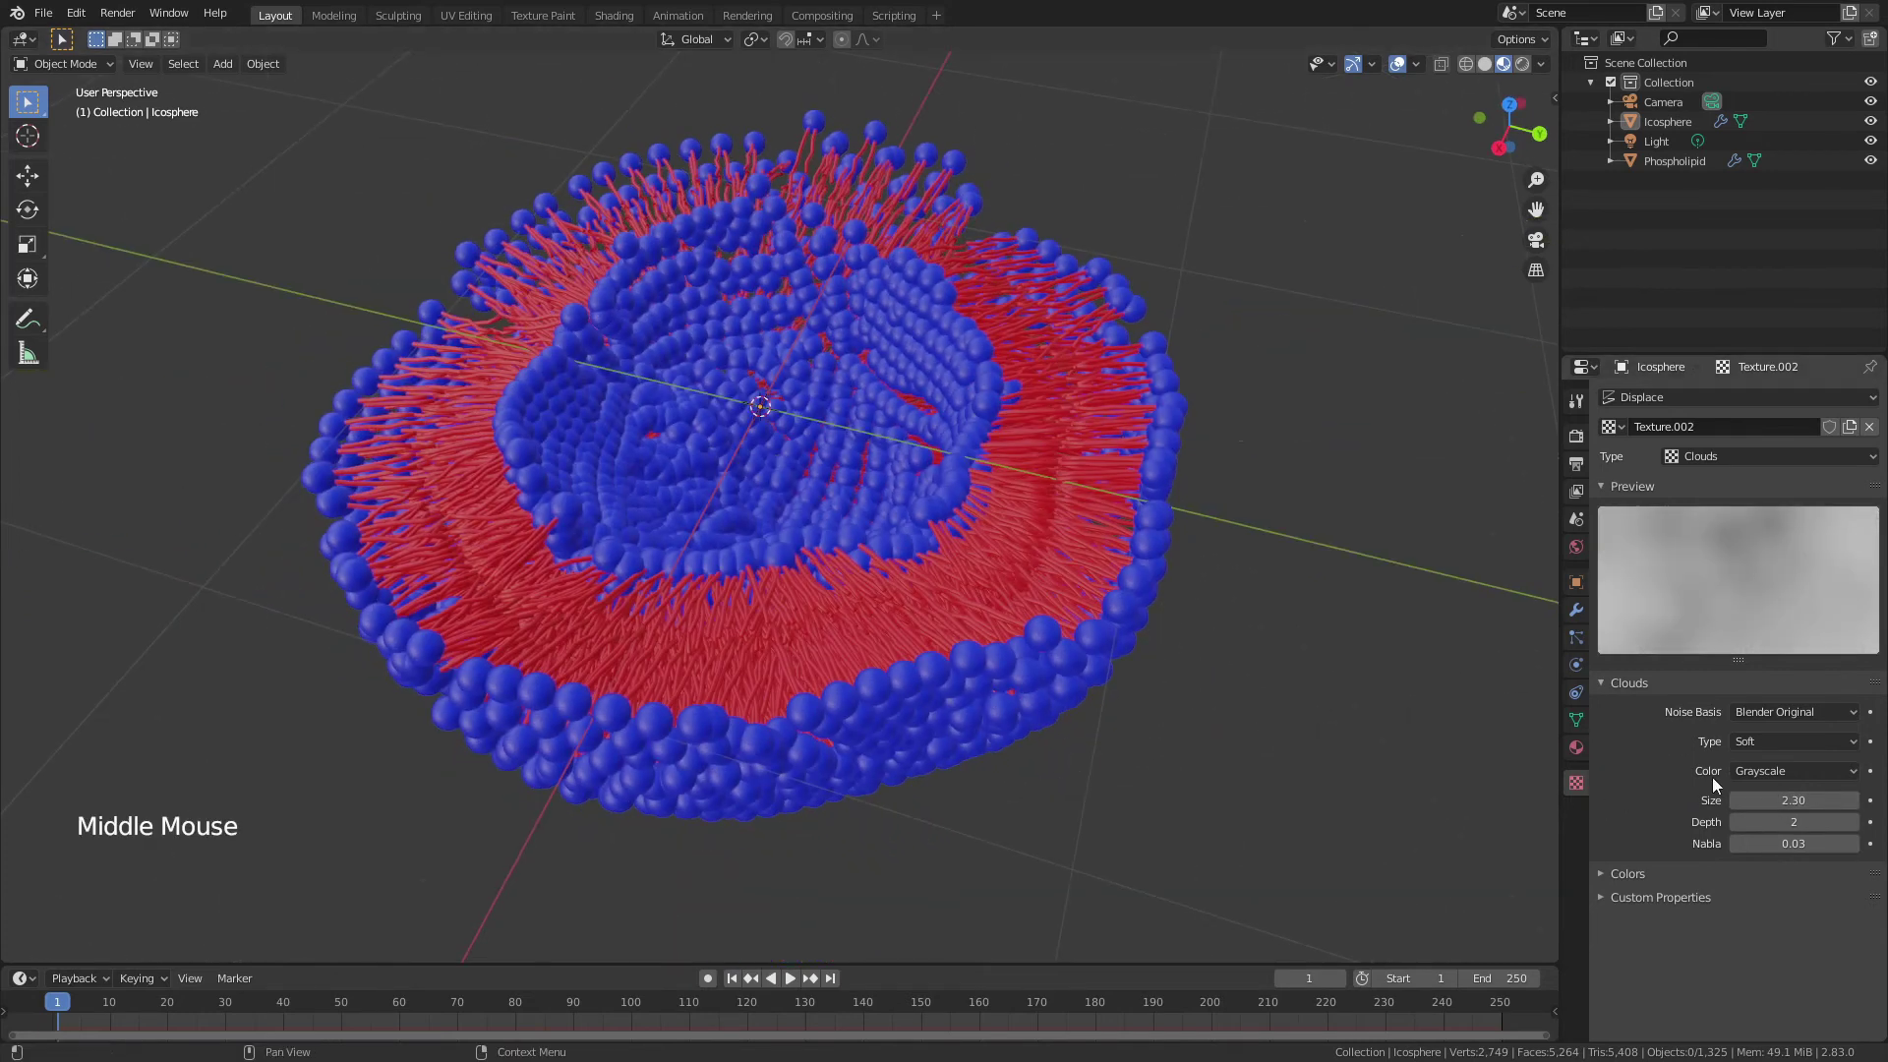
left_click_drag(1780, 800, 1859, 800, "shift")
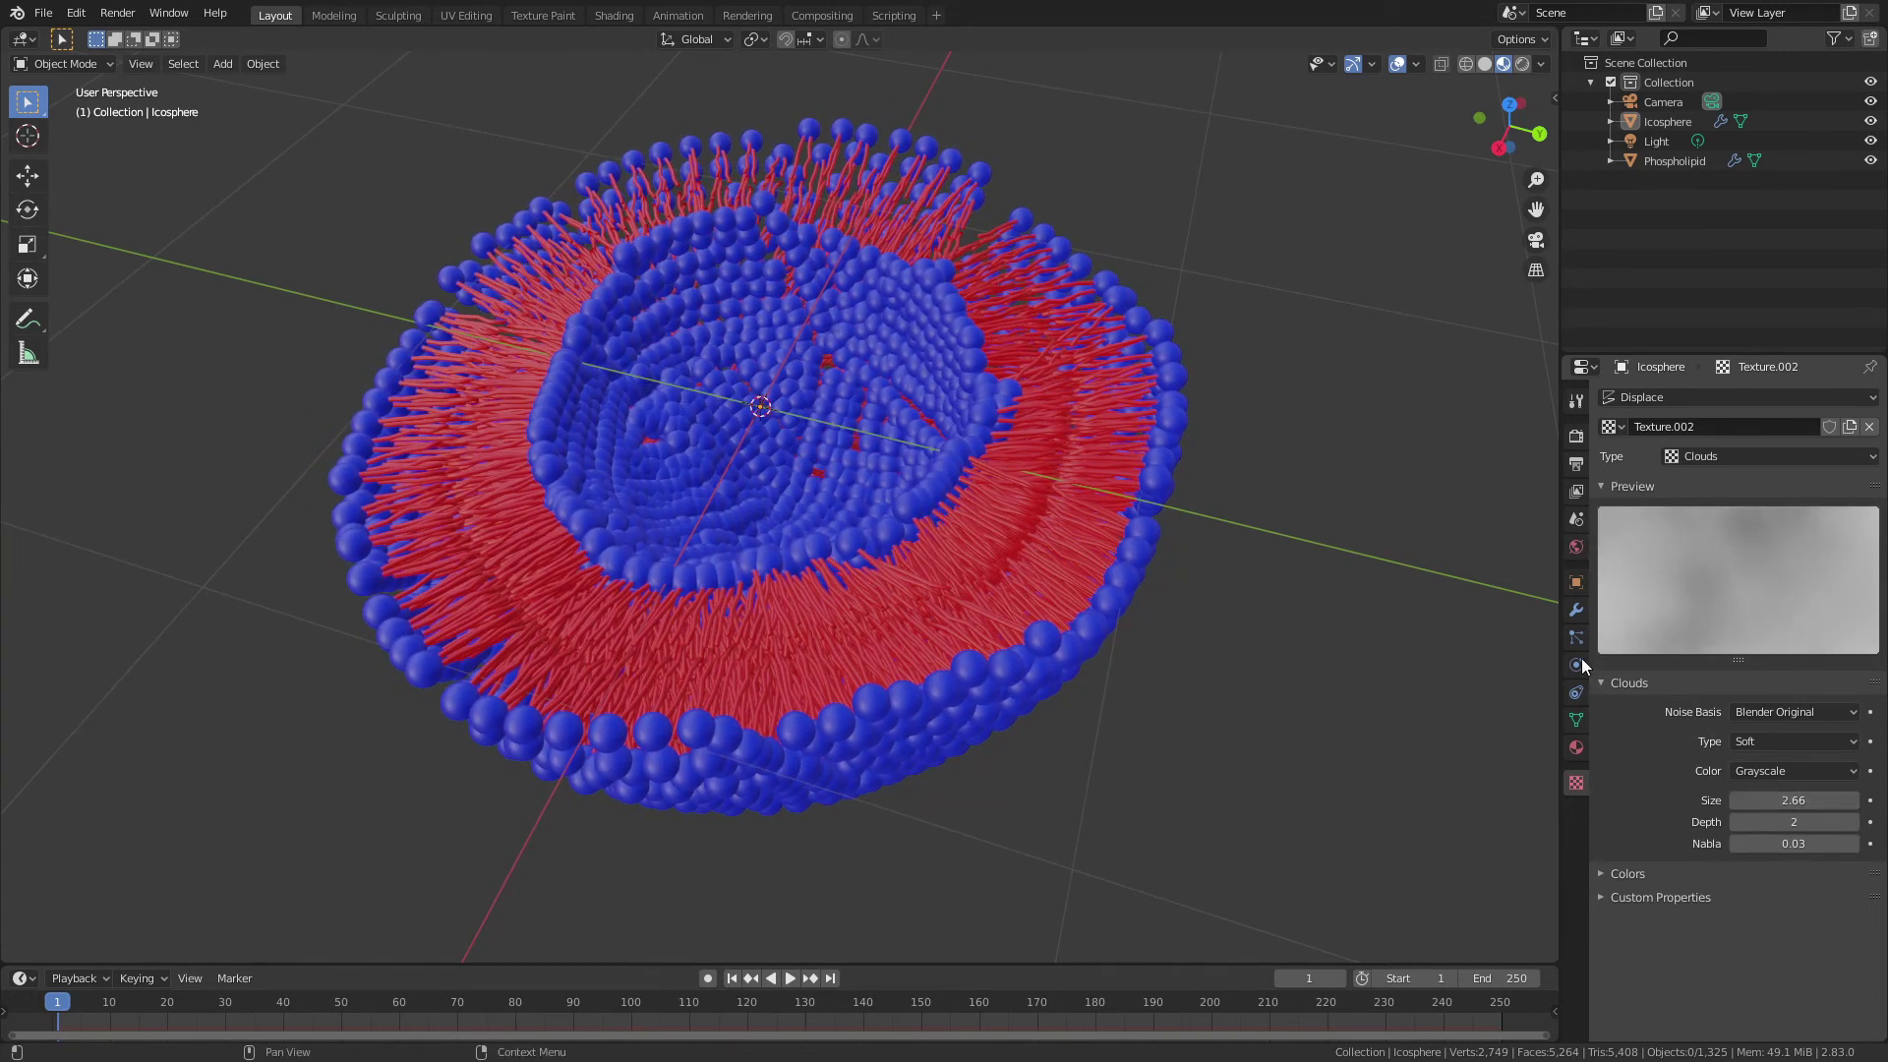
Step: Set the Displace modifier strength to 0.75 and zoom out to view the smoother bowl
left_click(1578, 614)
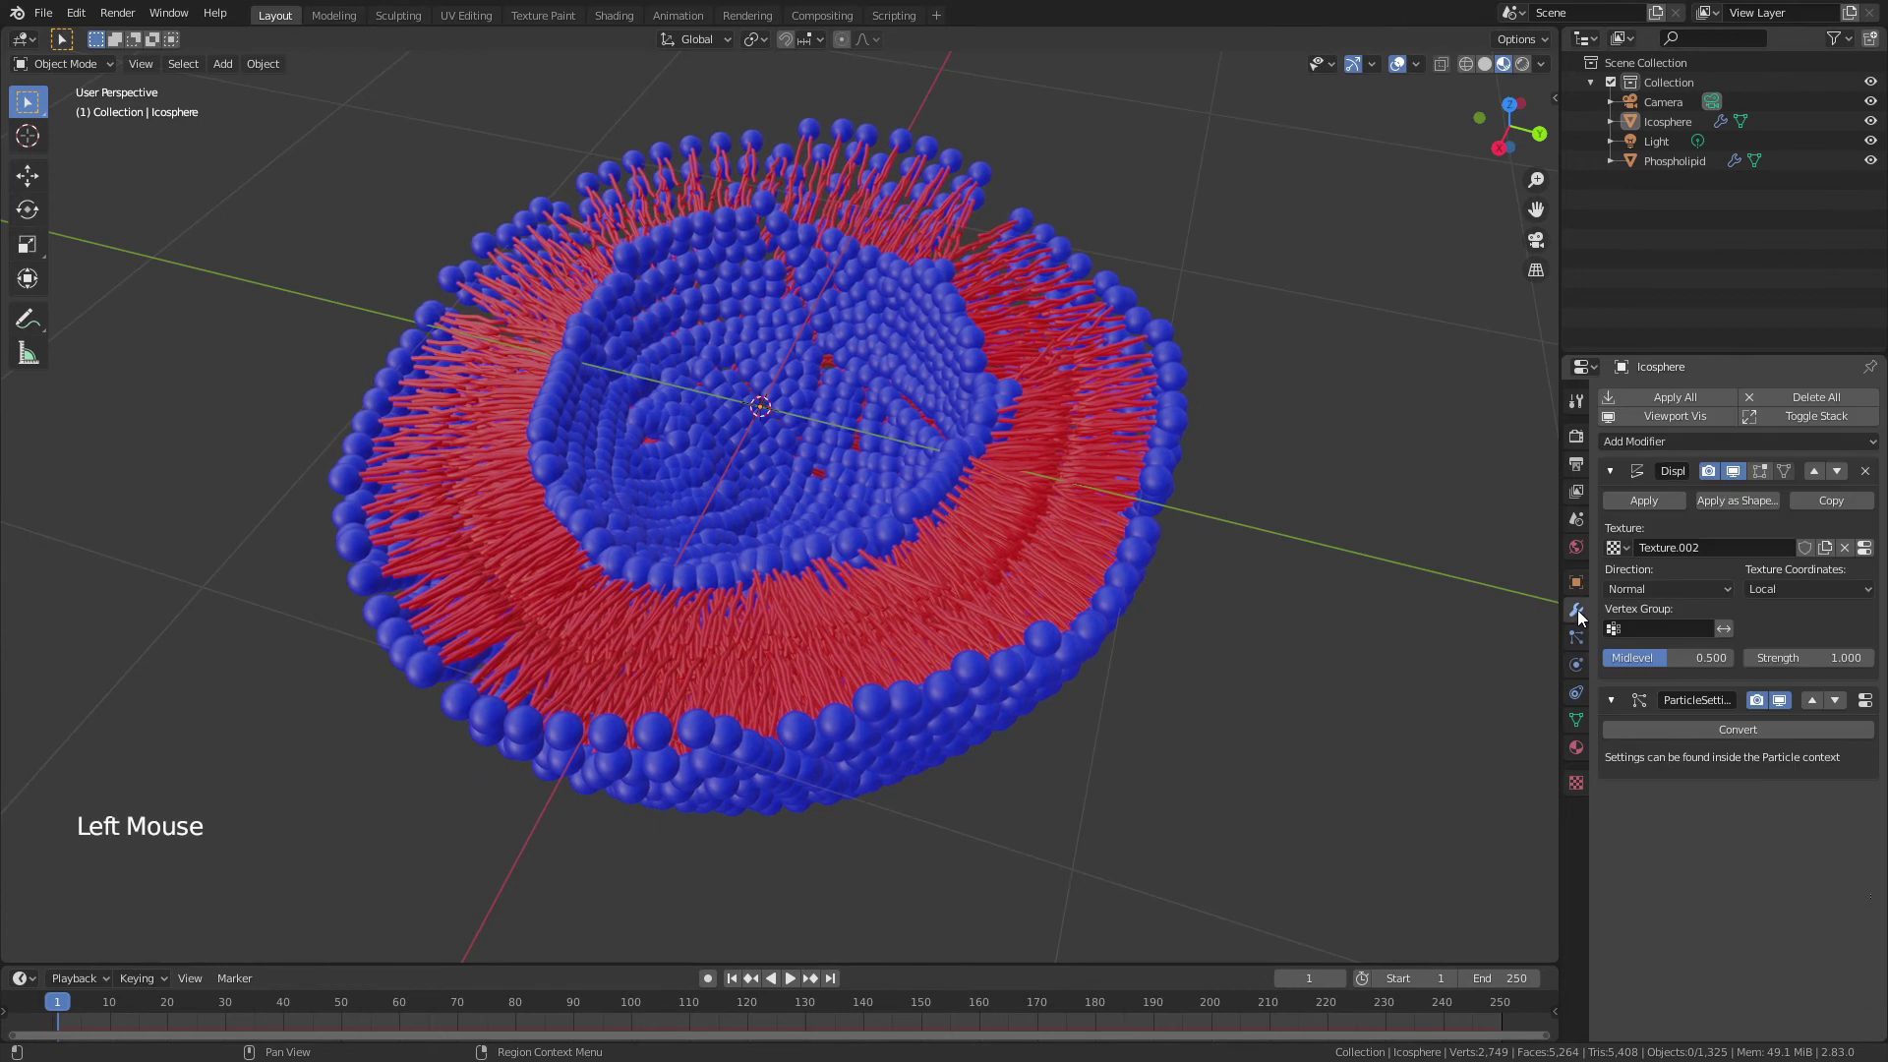
double_click(1812, 659)
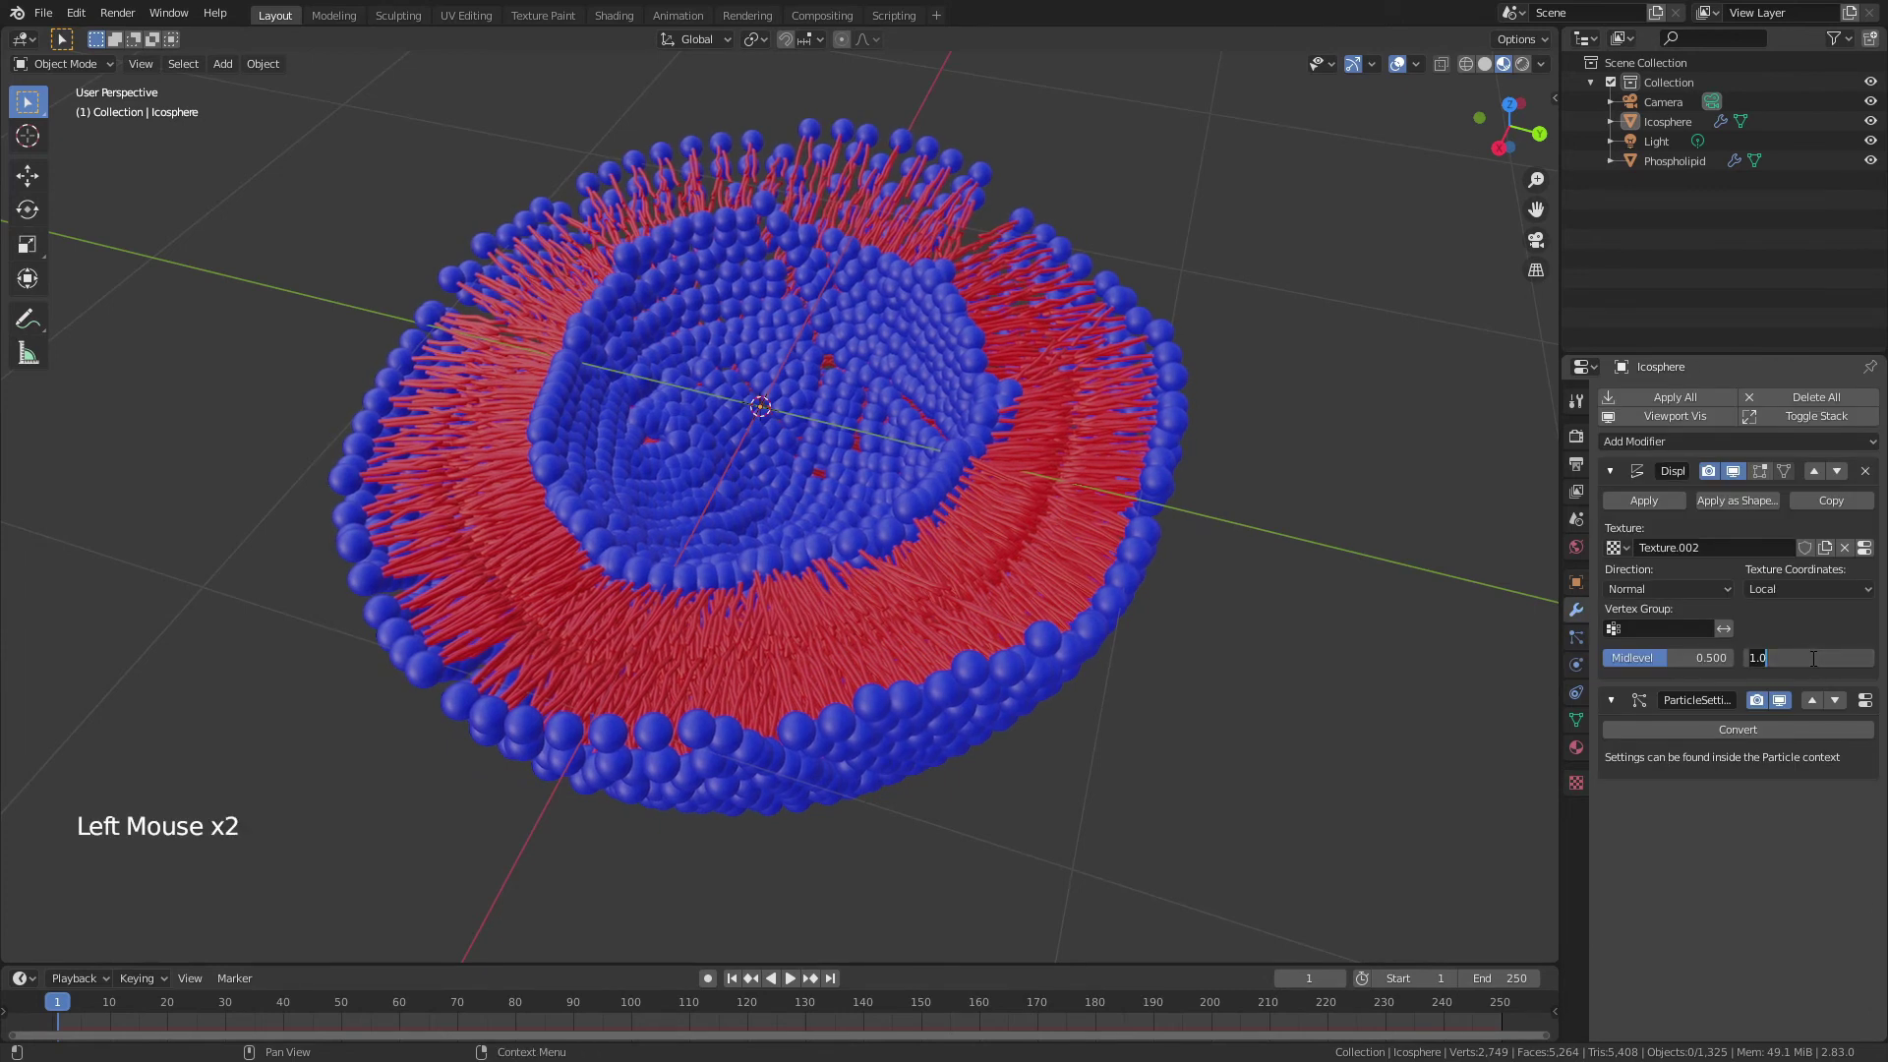
type(".75")
key("Return")
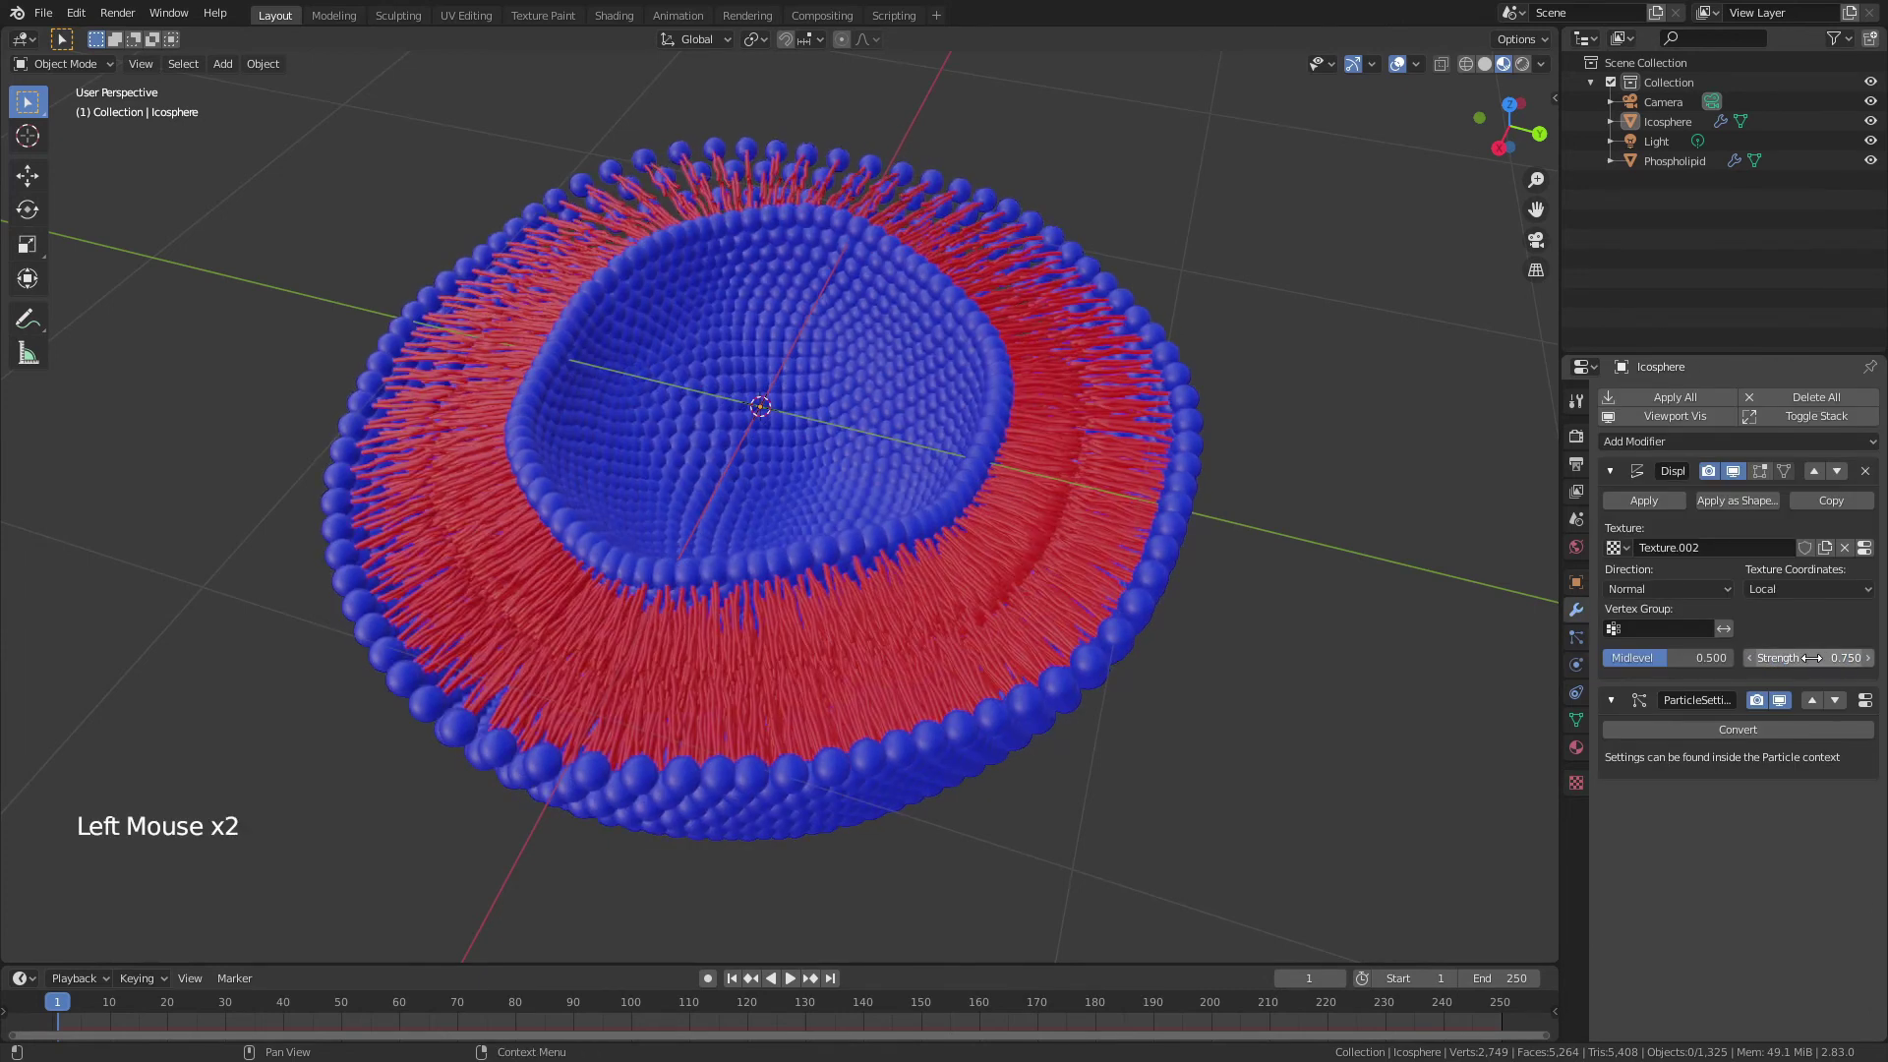
left_click(1247, 762)
middle_click_drag(966, 552, 759, 581)
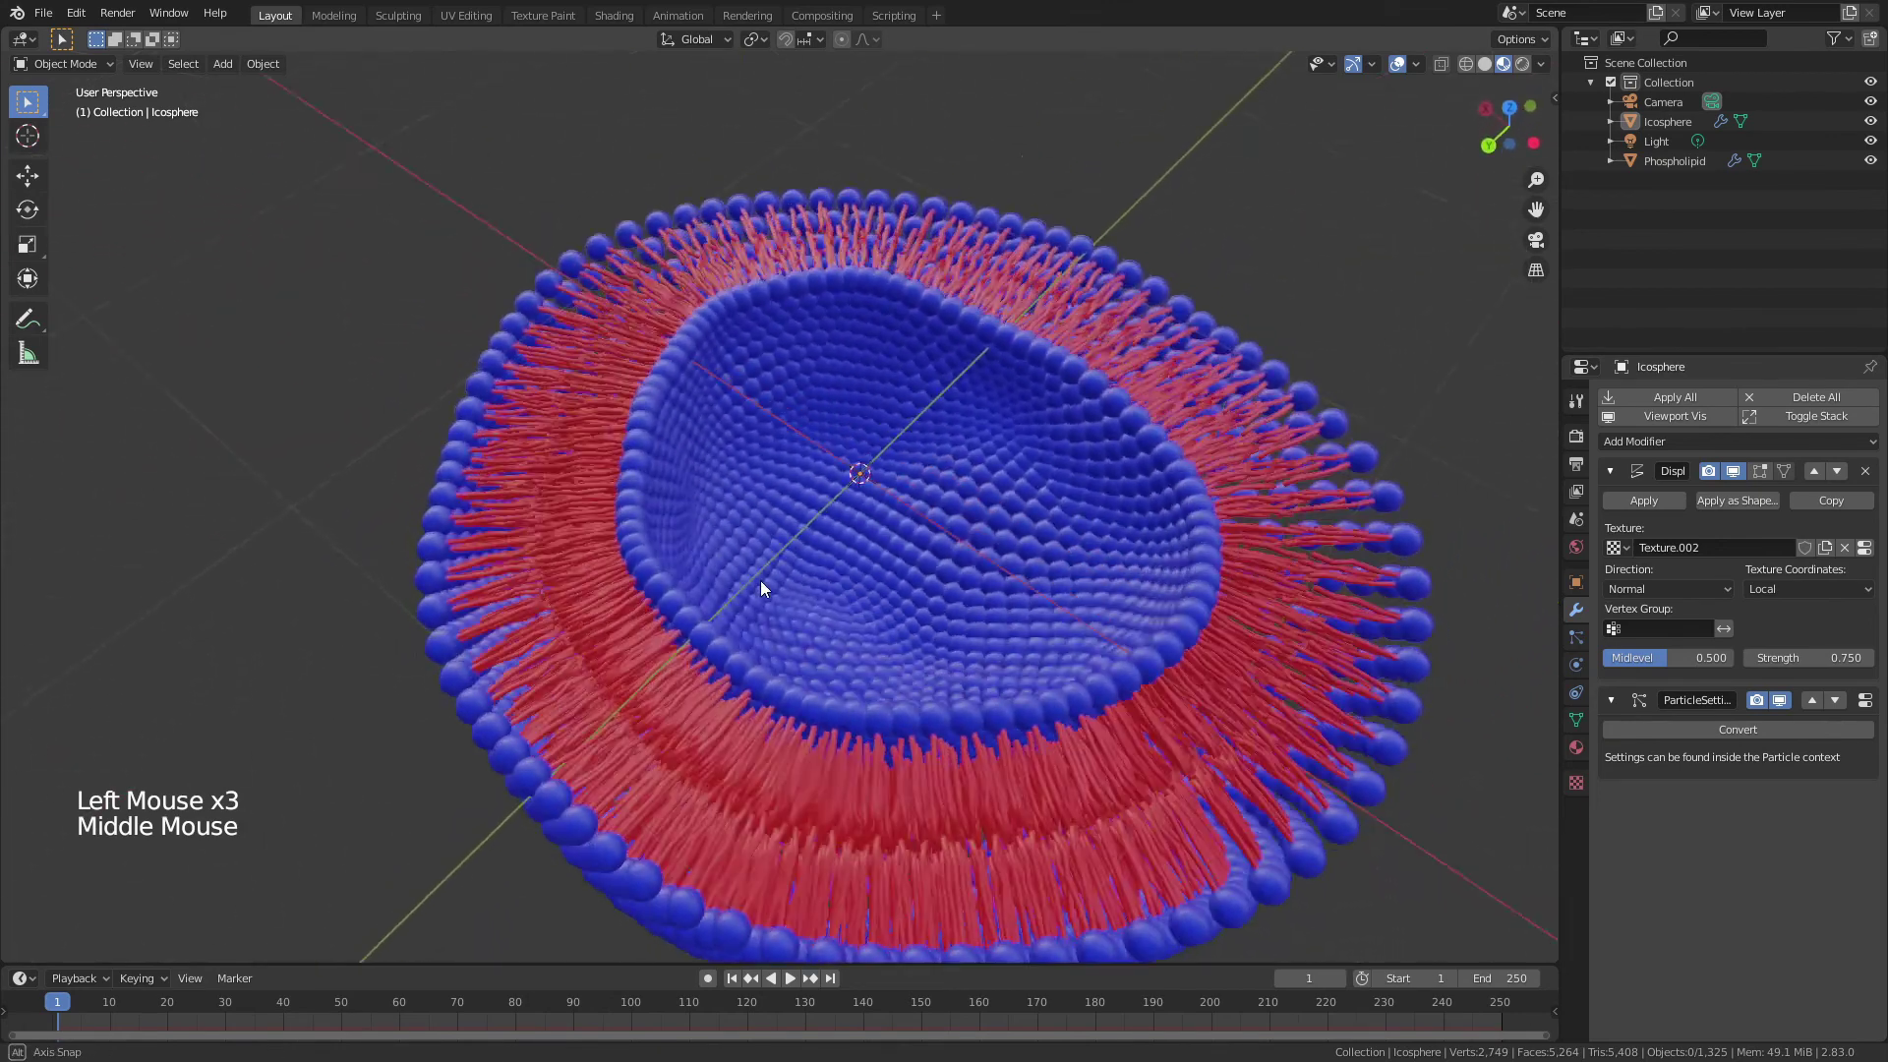
scroll(787, 585, "down", 3)
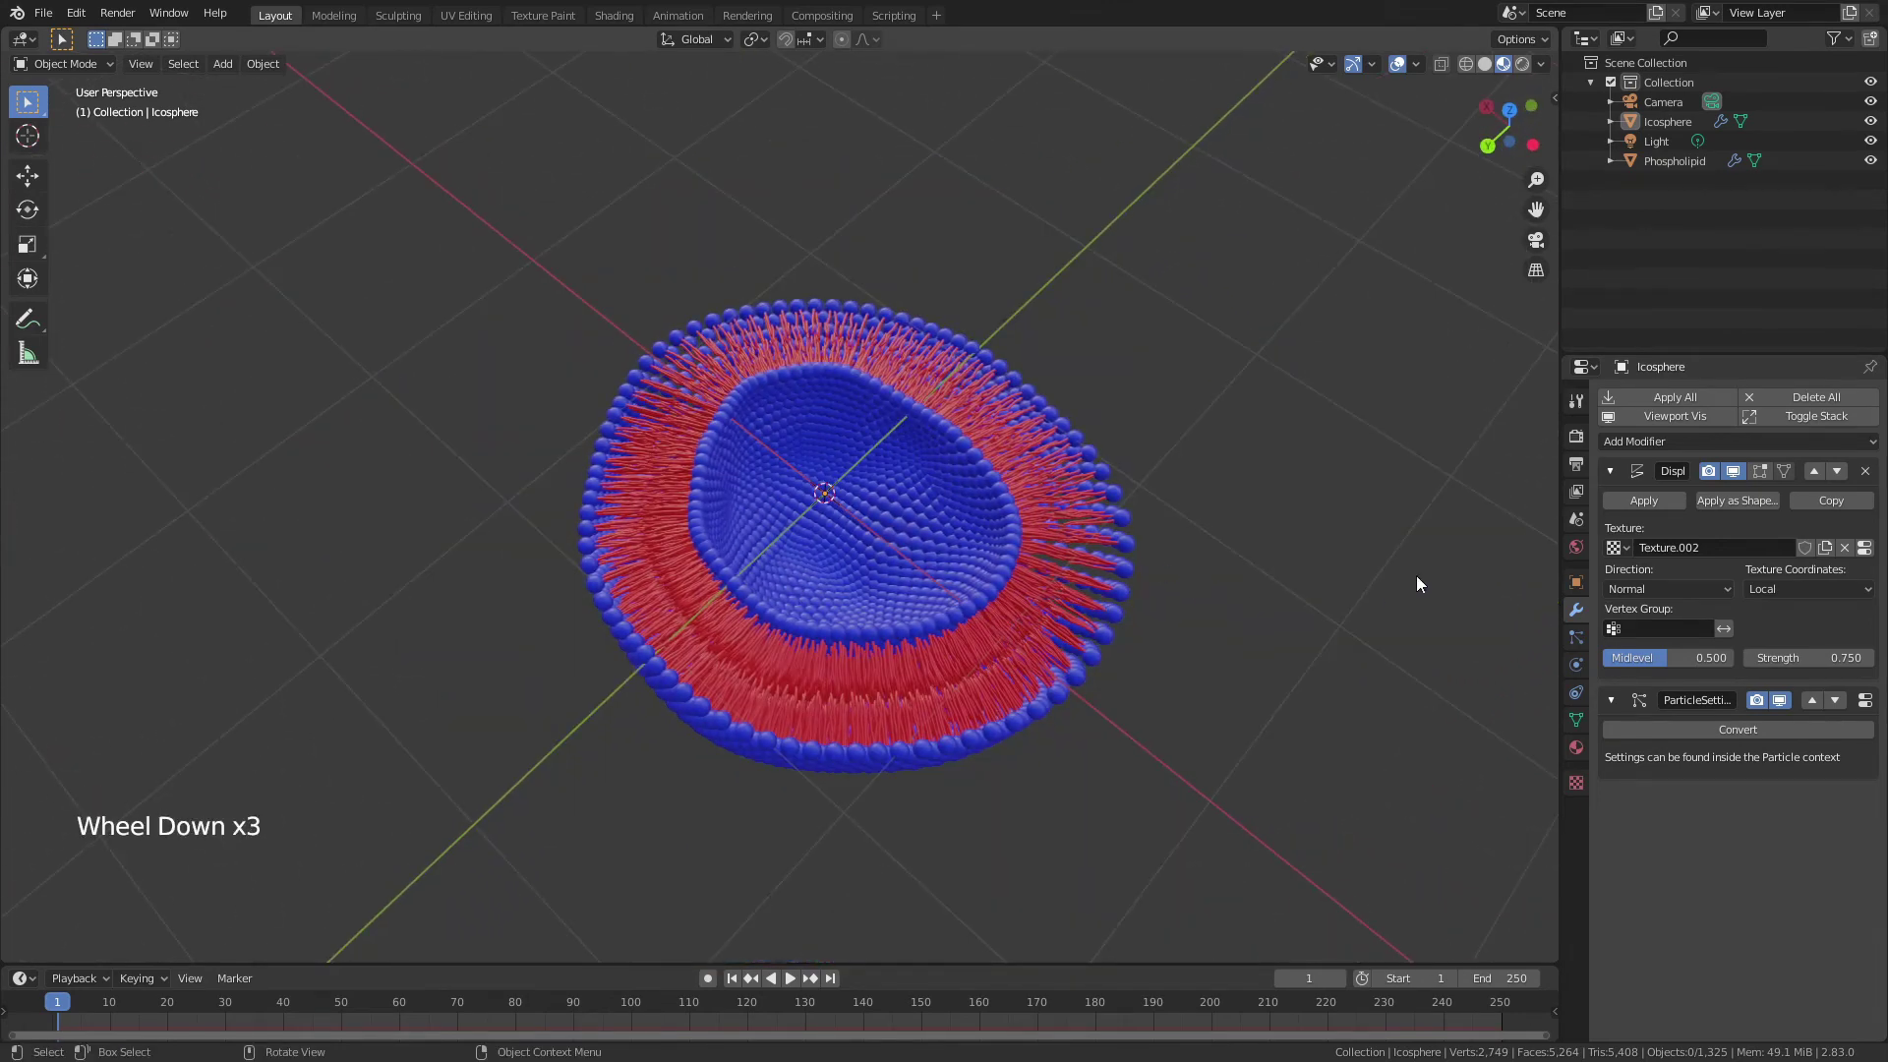
Step: Set the particle rotation Orientation Axis to Normal, then reselect the icosphere from a side-on view
left_click(1574, 640)
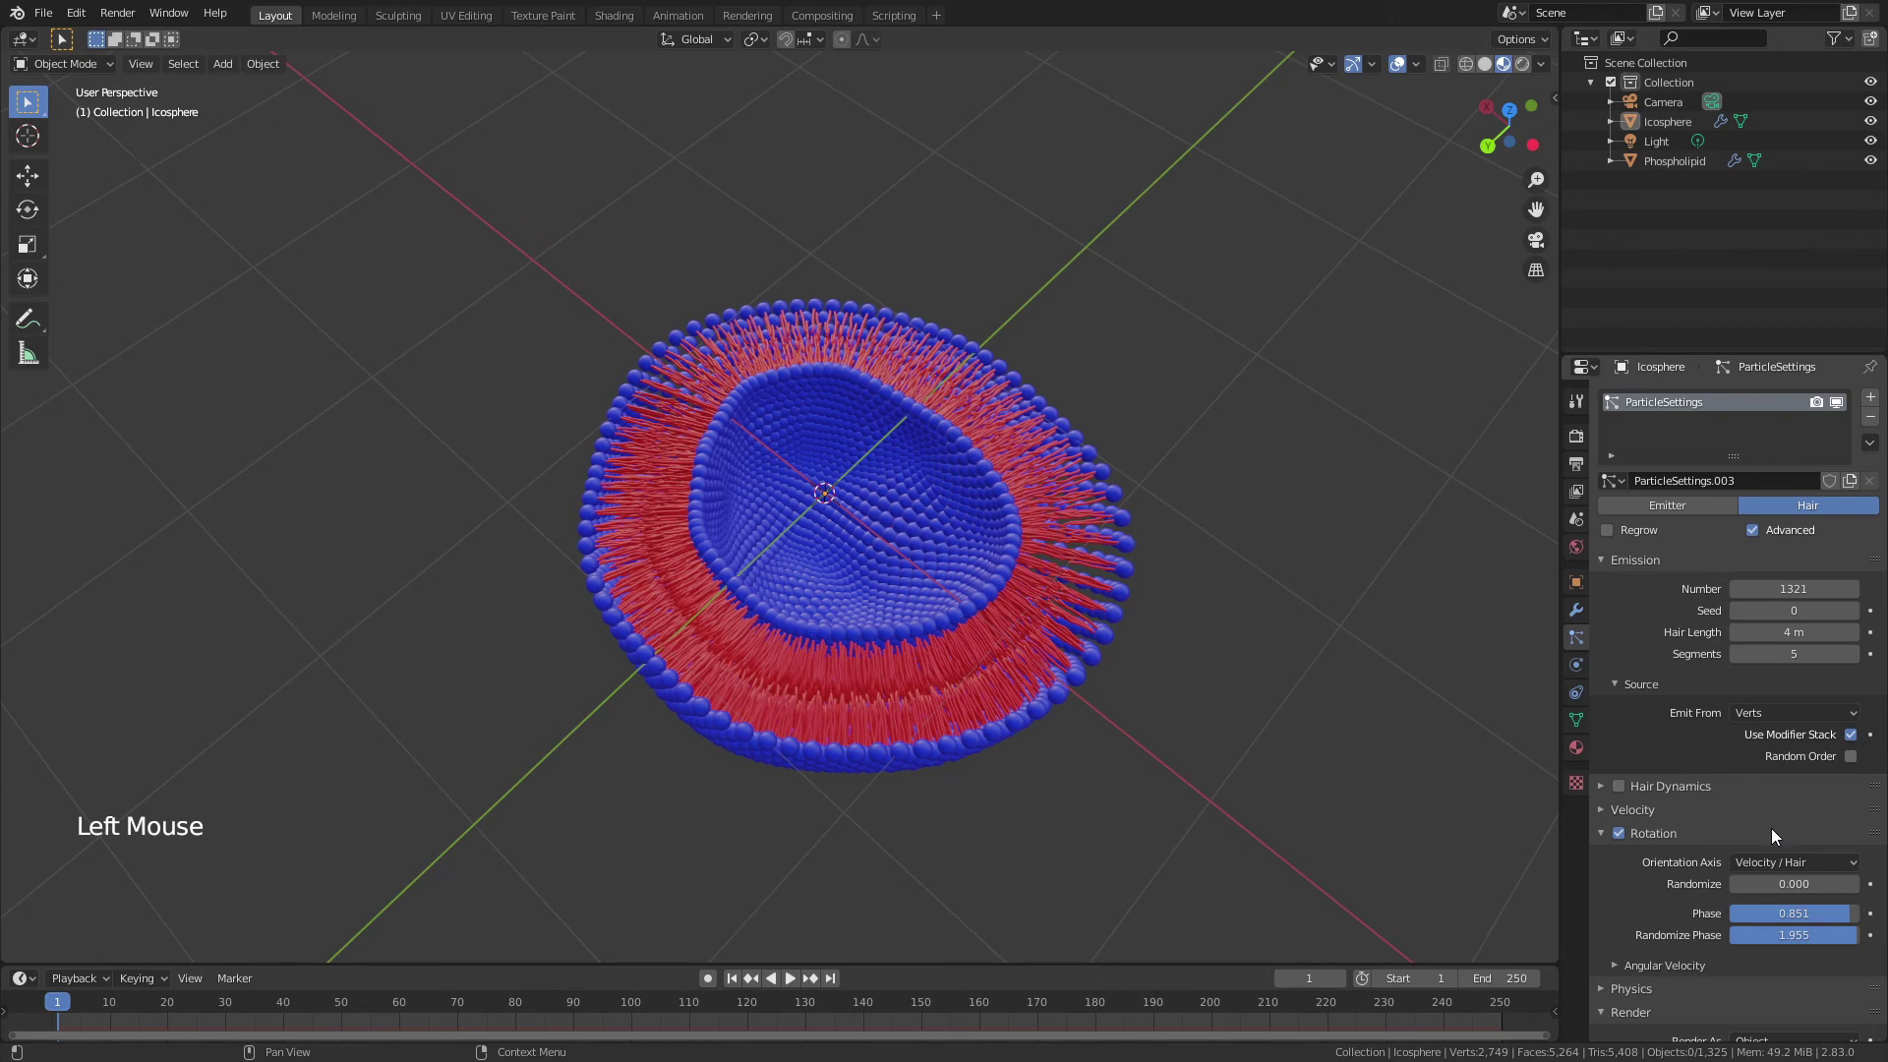
left_click(1778, 859)
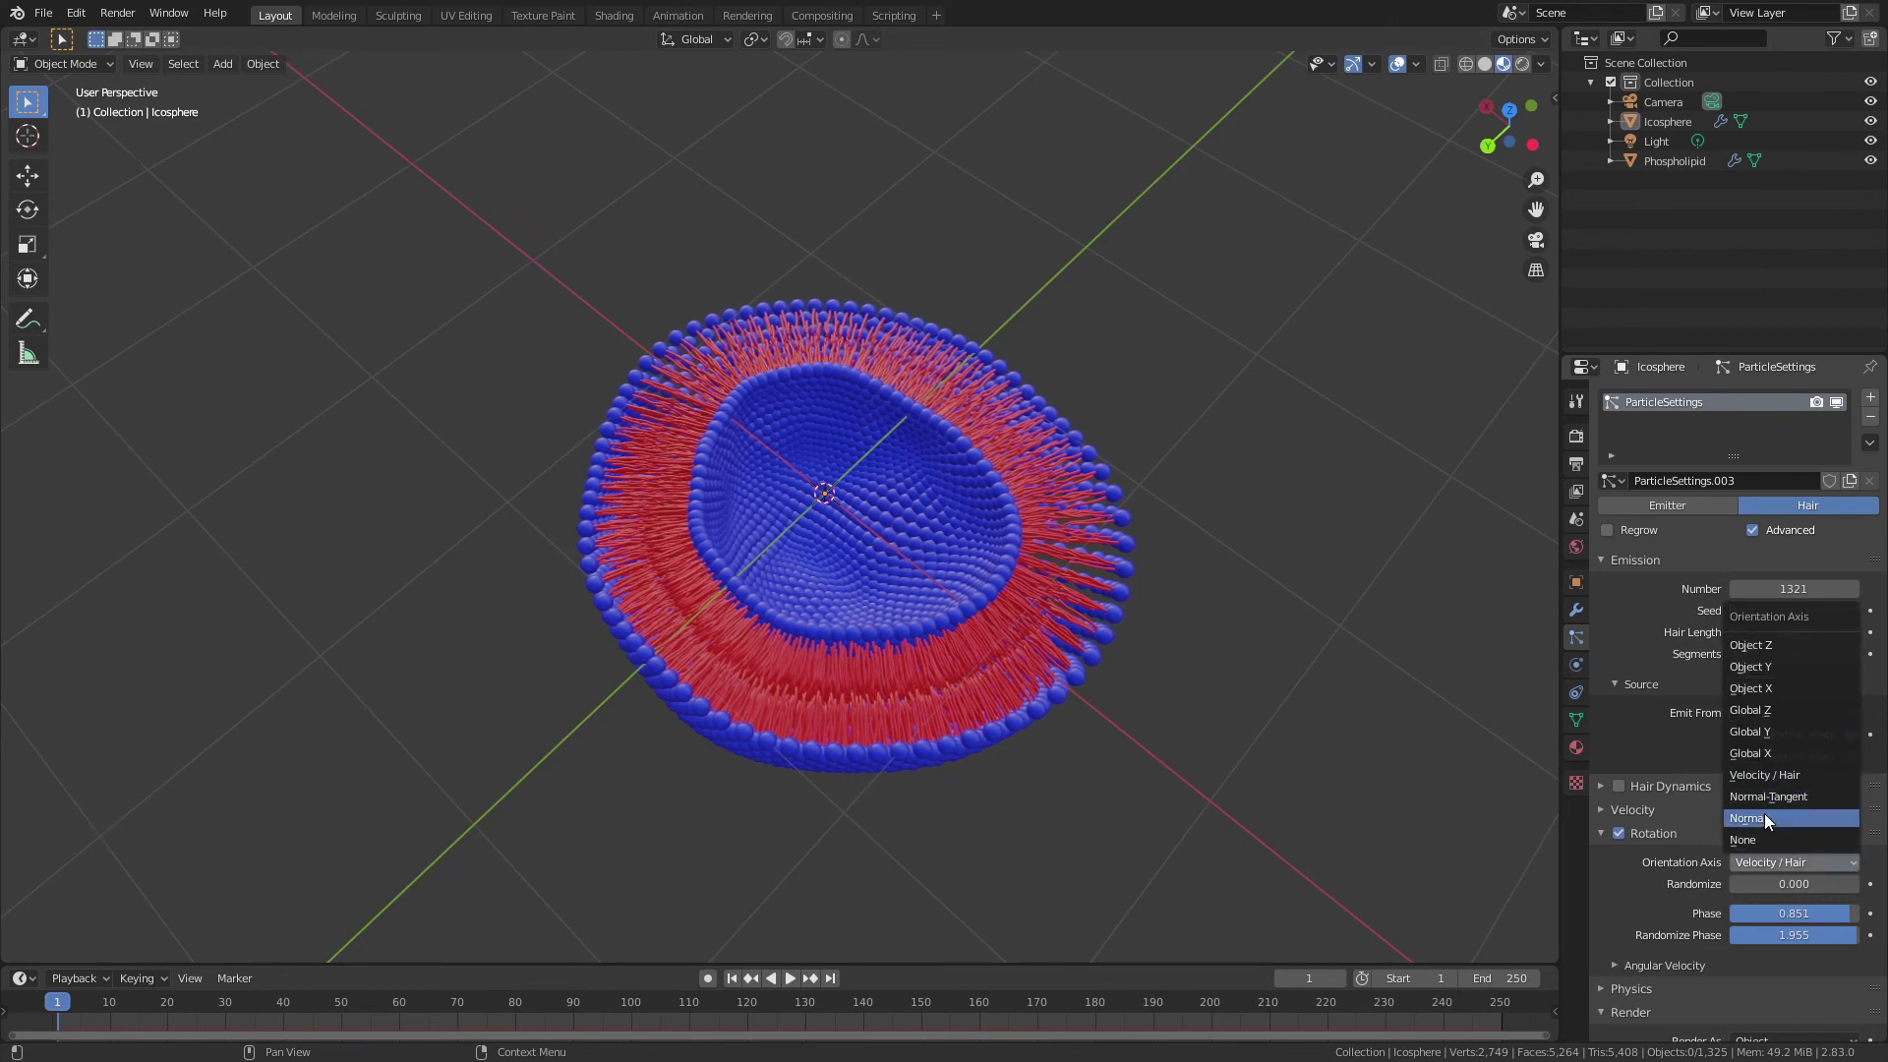
left_click(1764, 819)
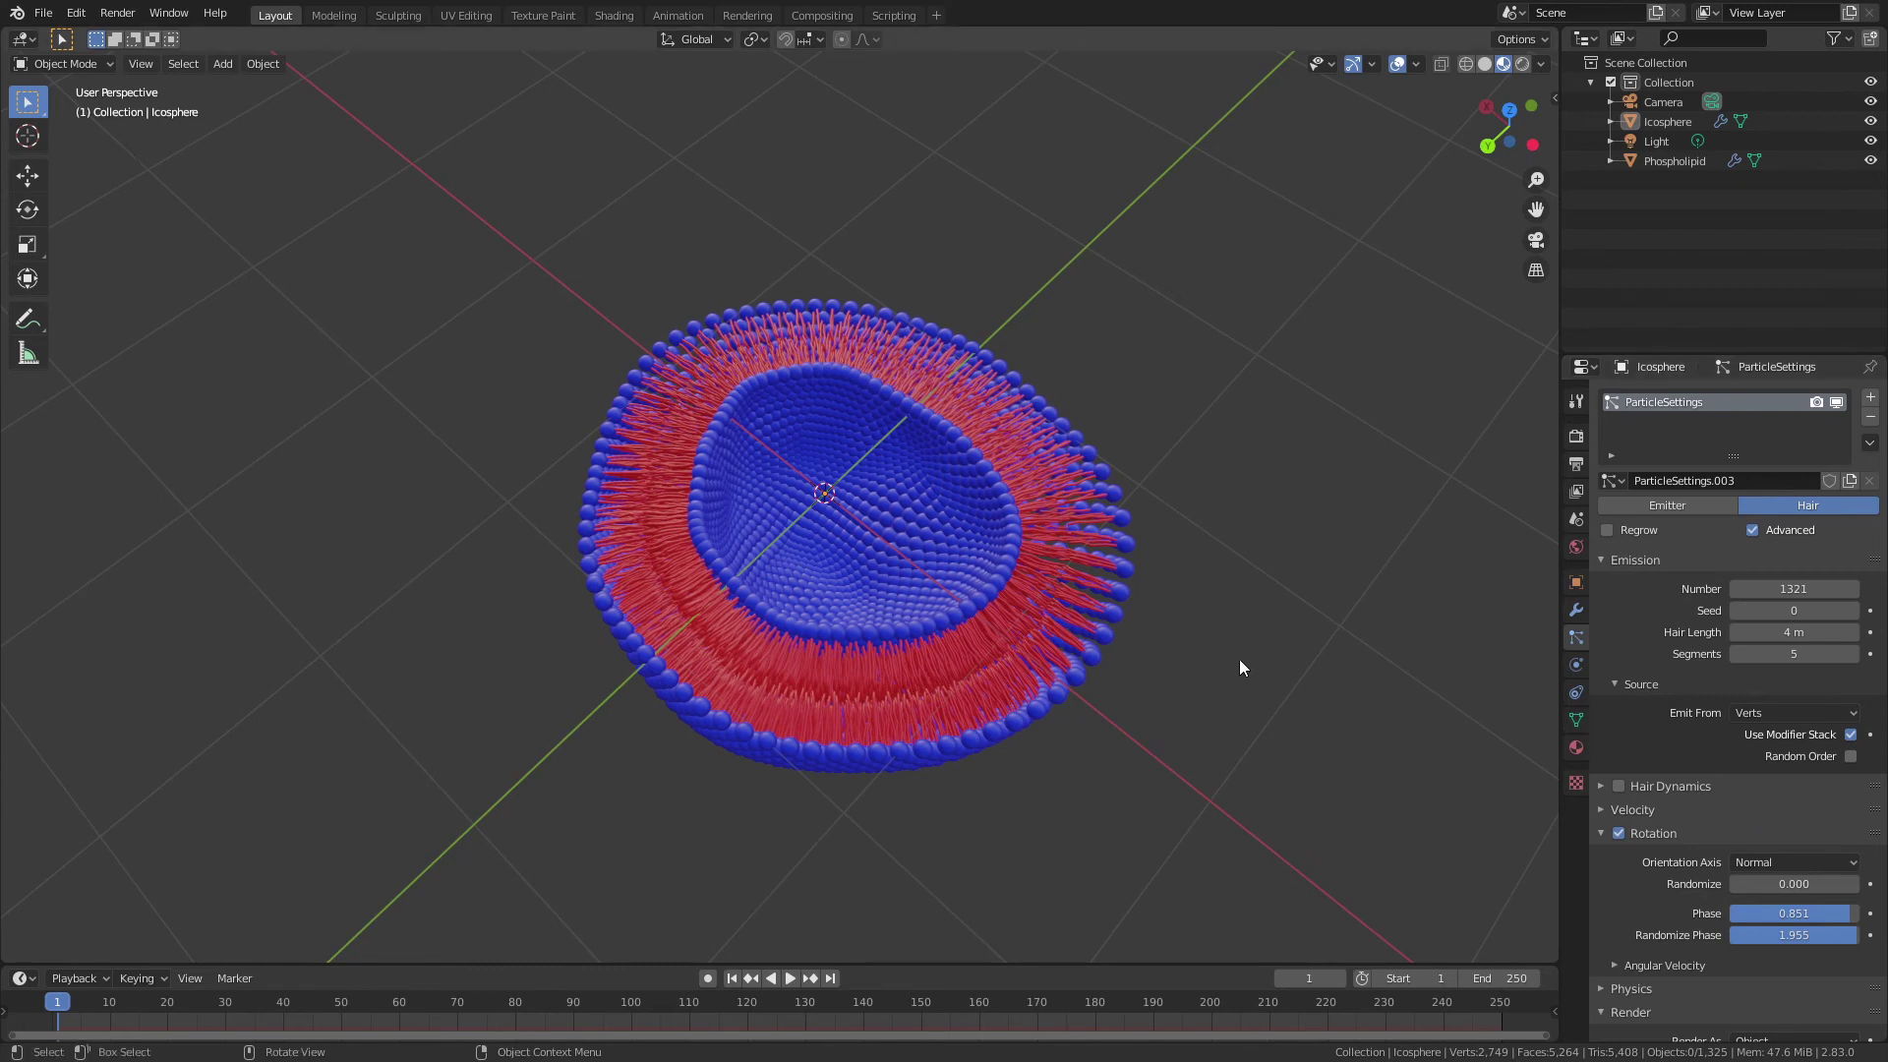
scroll(1684, 730, "down", 4)
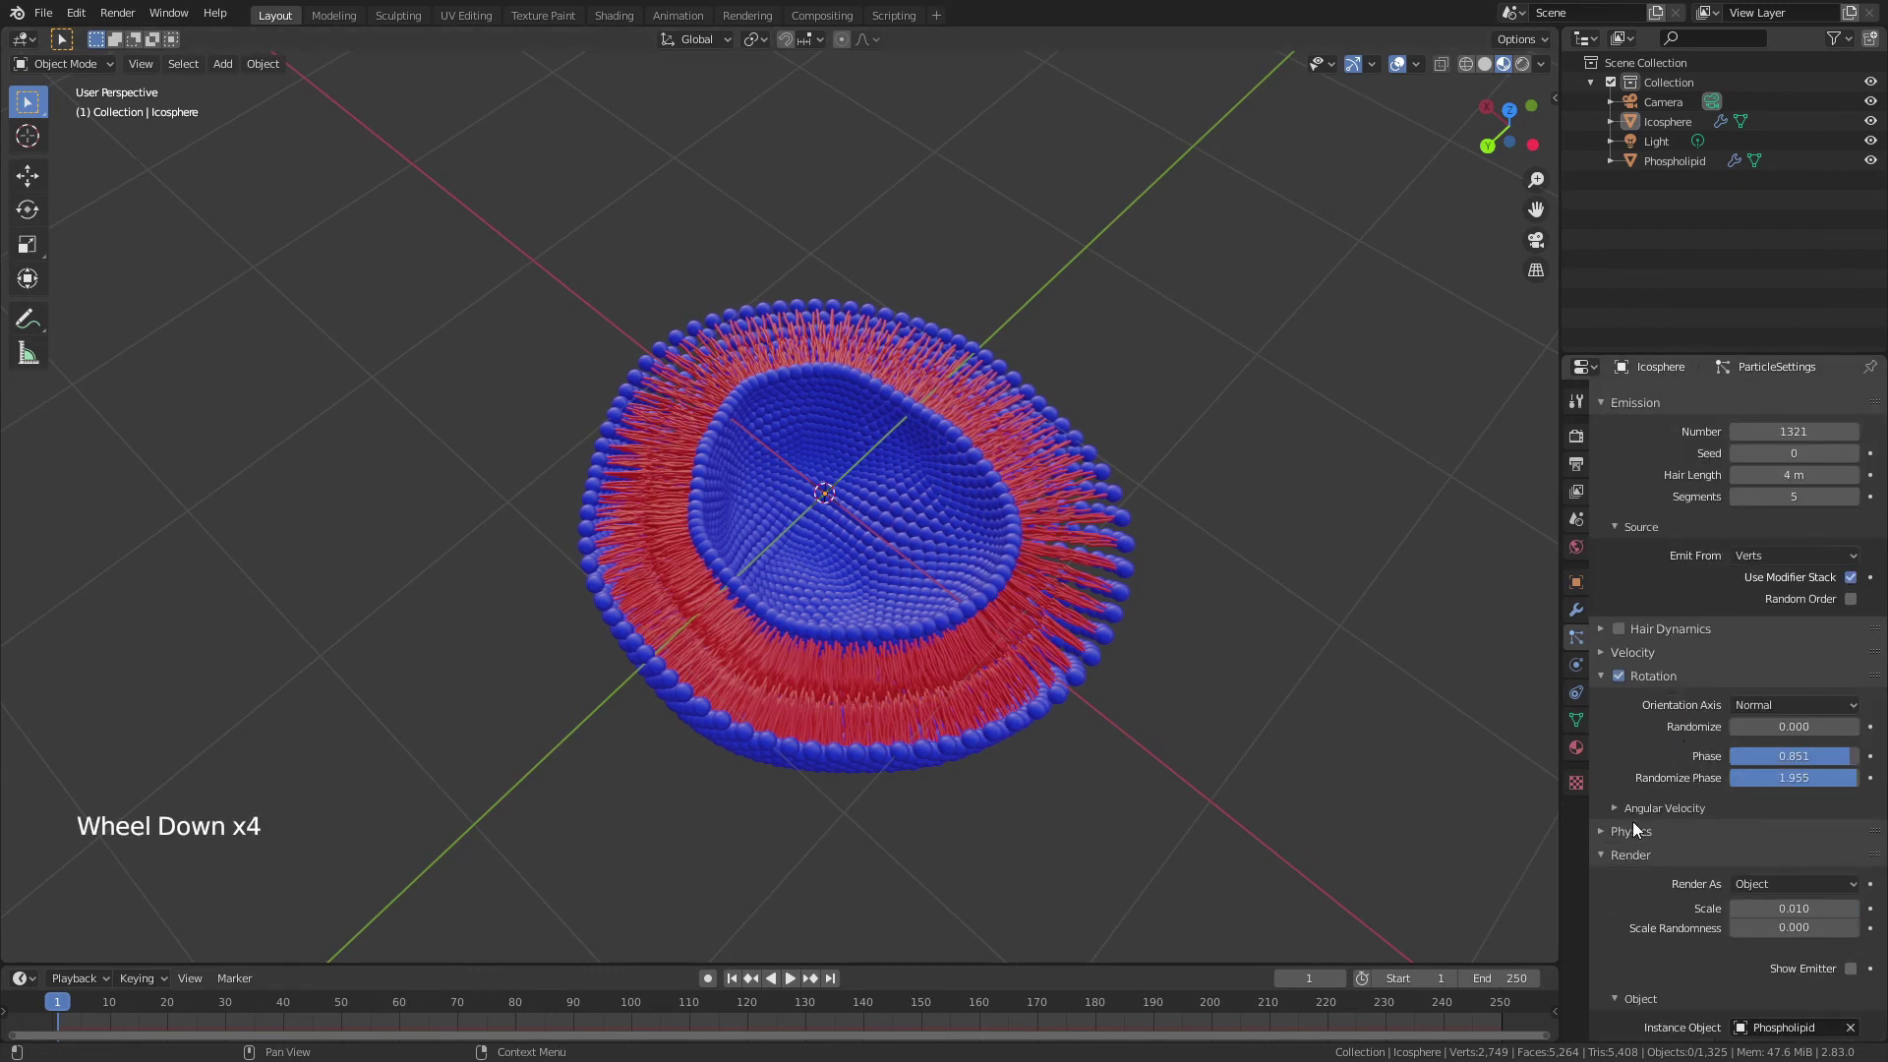
scroll(1636, 811, "down", 3)
scroll(1213, 667, "up", 3)
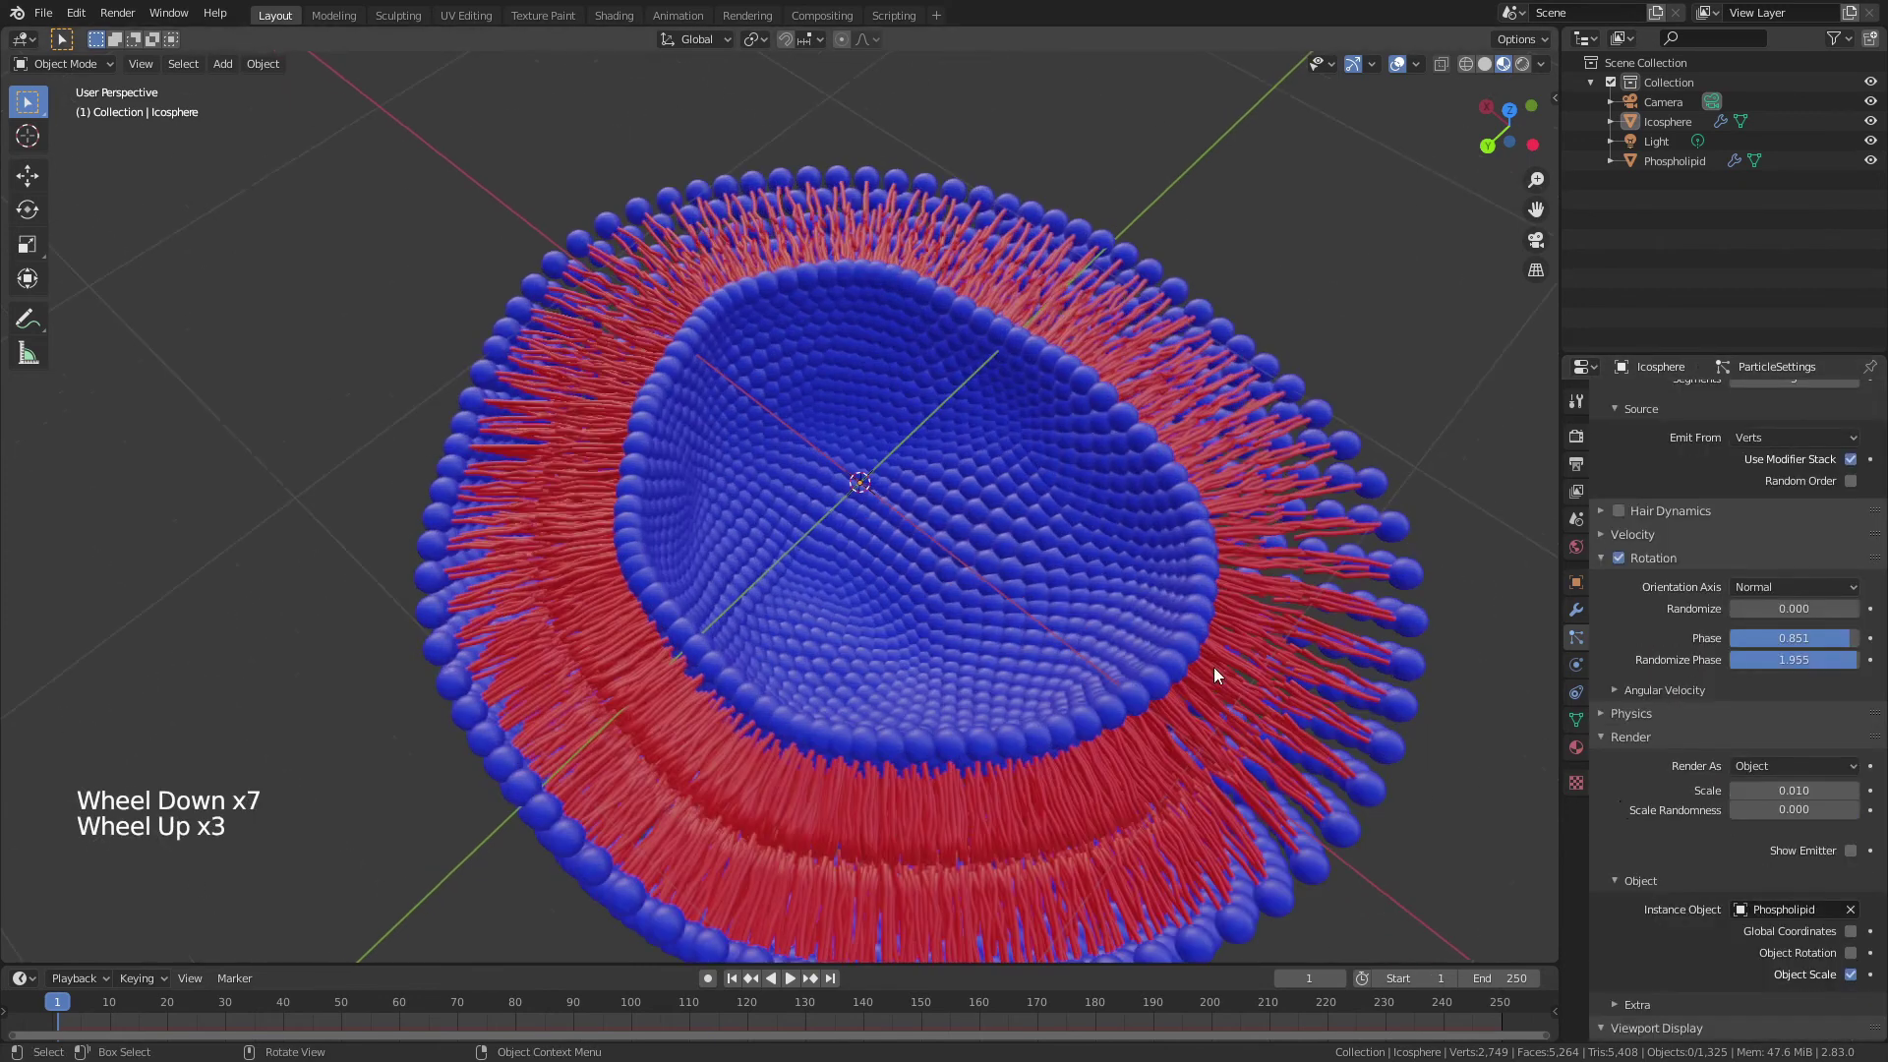
middle_click_drag(1160, 587, 1178, 556)
left_click(1178, 557)
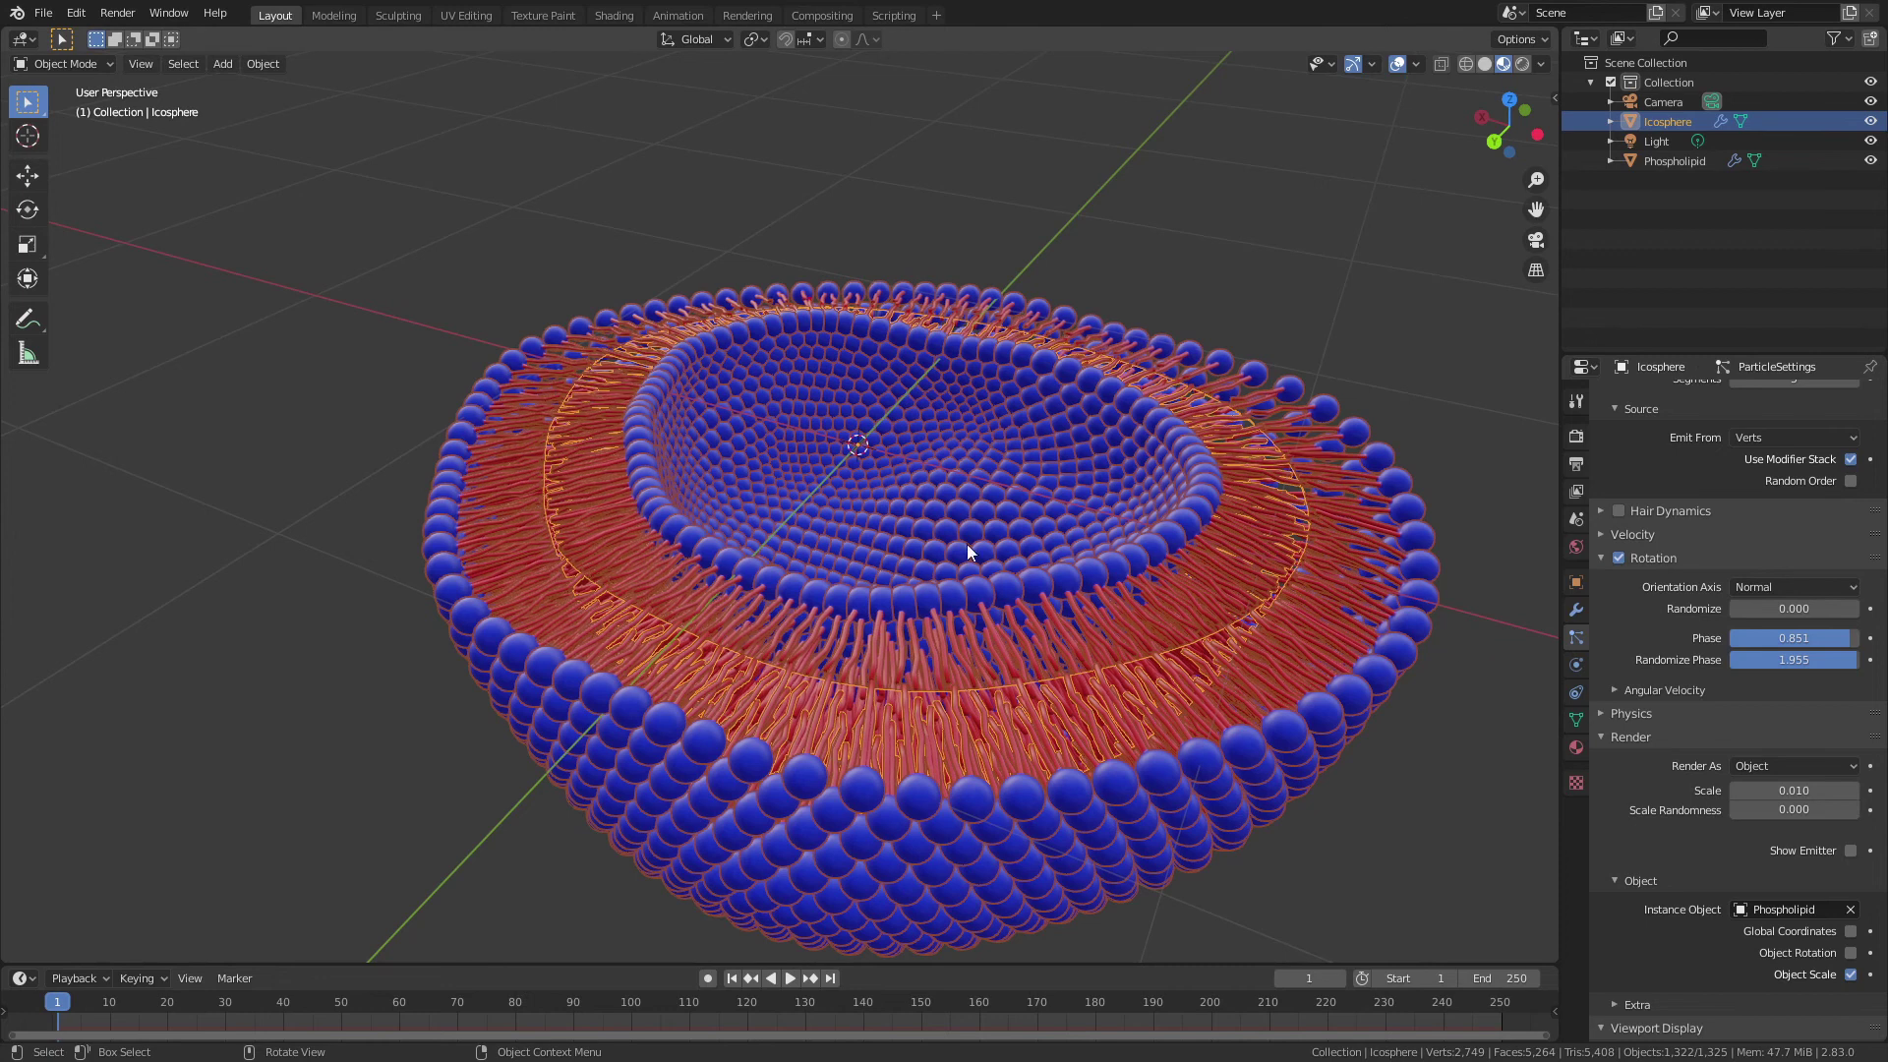
Step: Check the Phospholipid object's material, then rescale the icosphere
left_click(1706, 159)
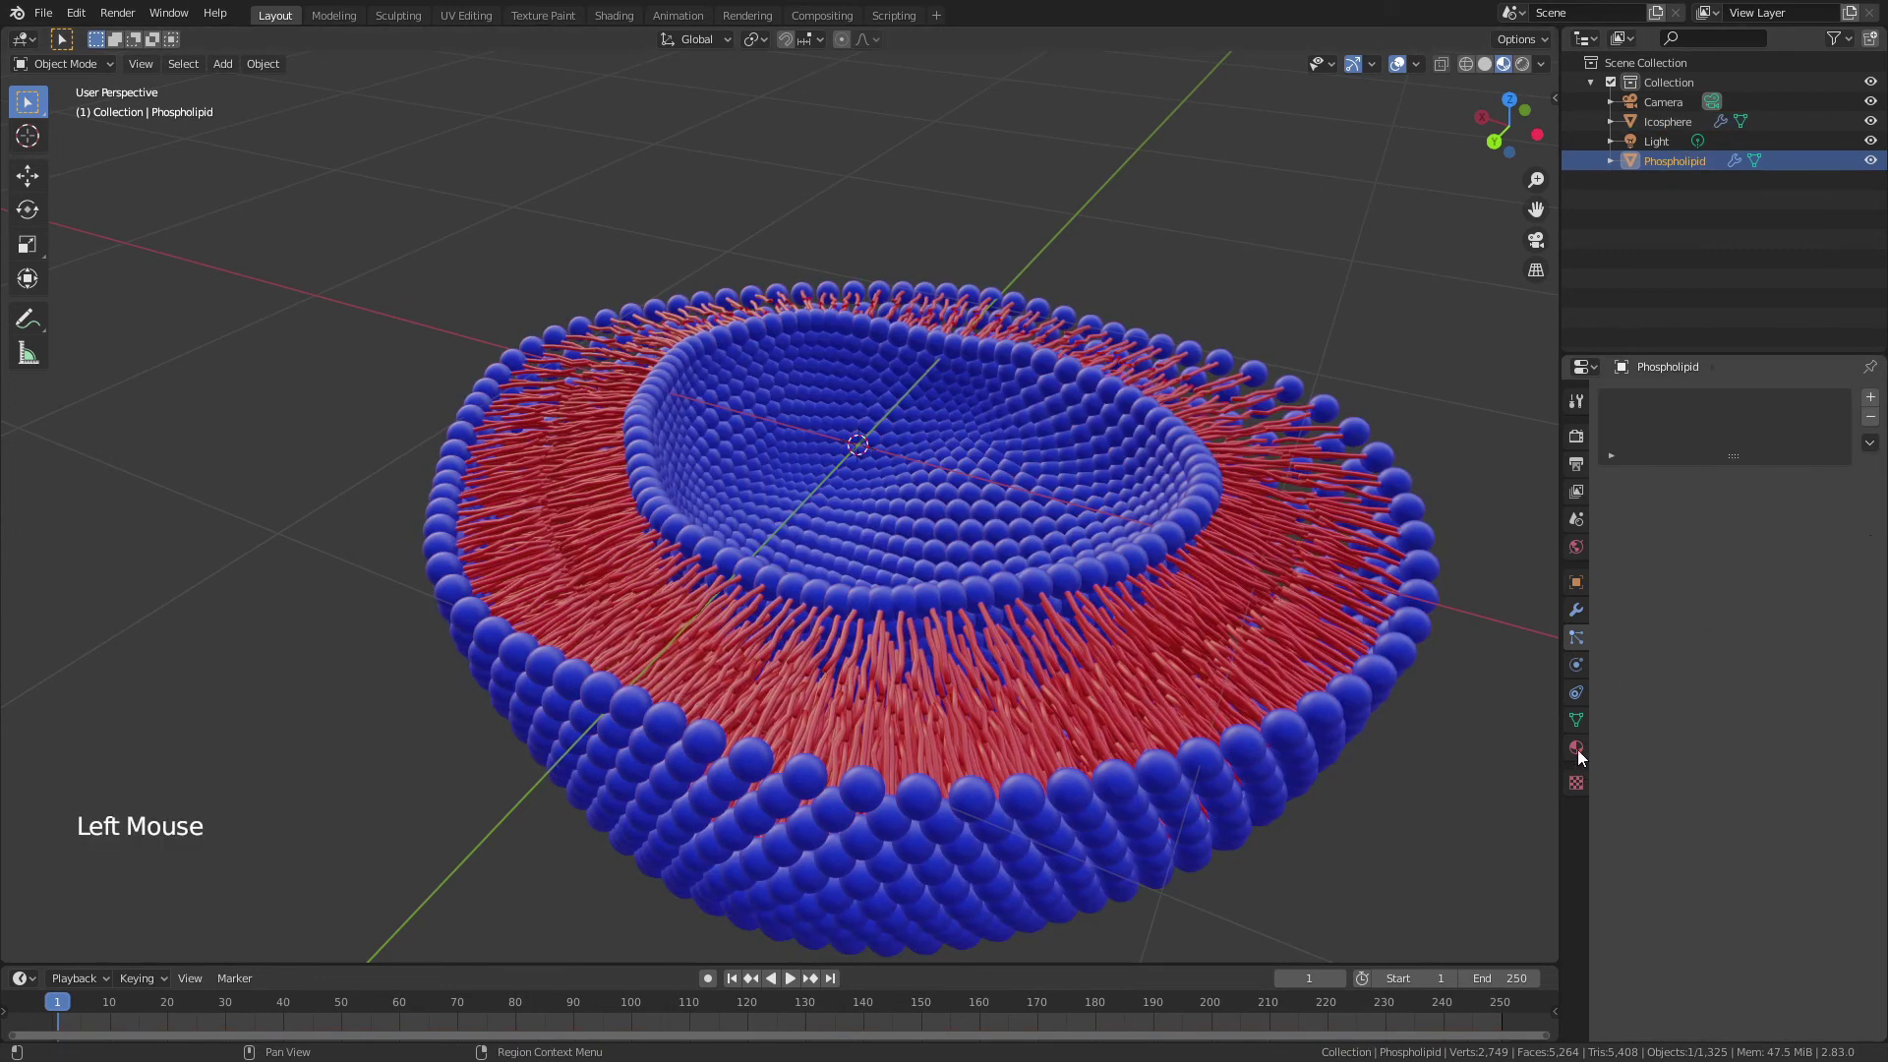
left_click(1577, 747)
left_click(1048, 596)
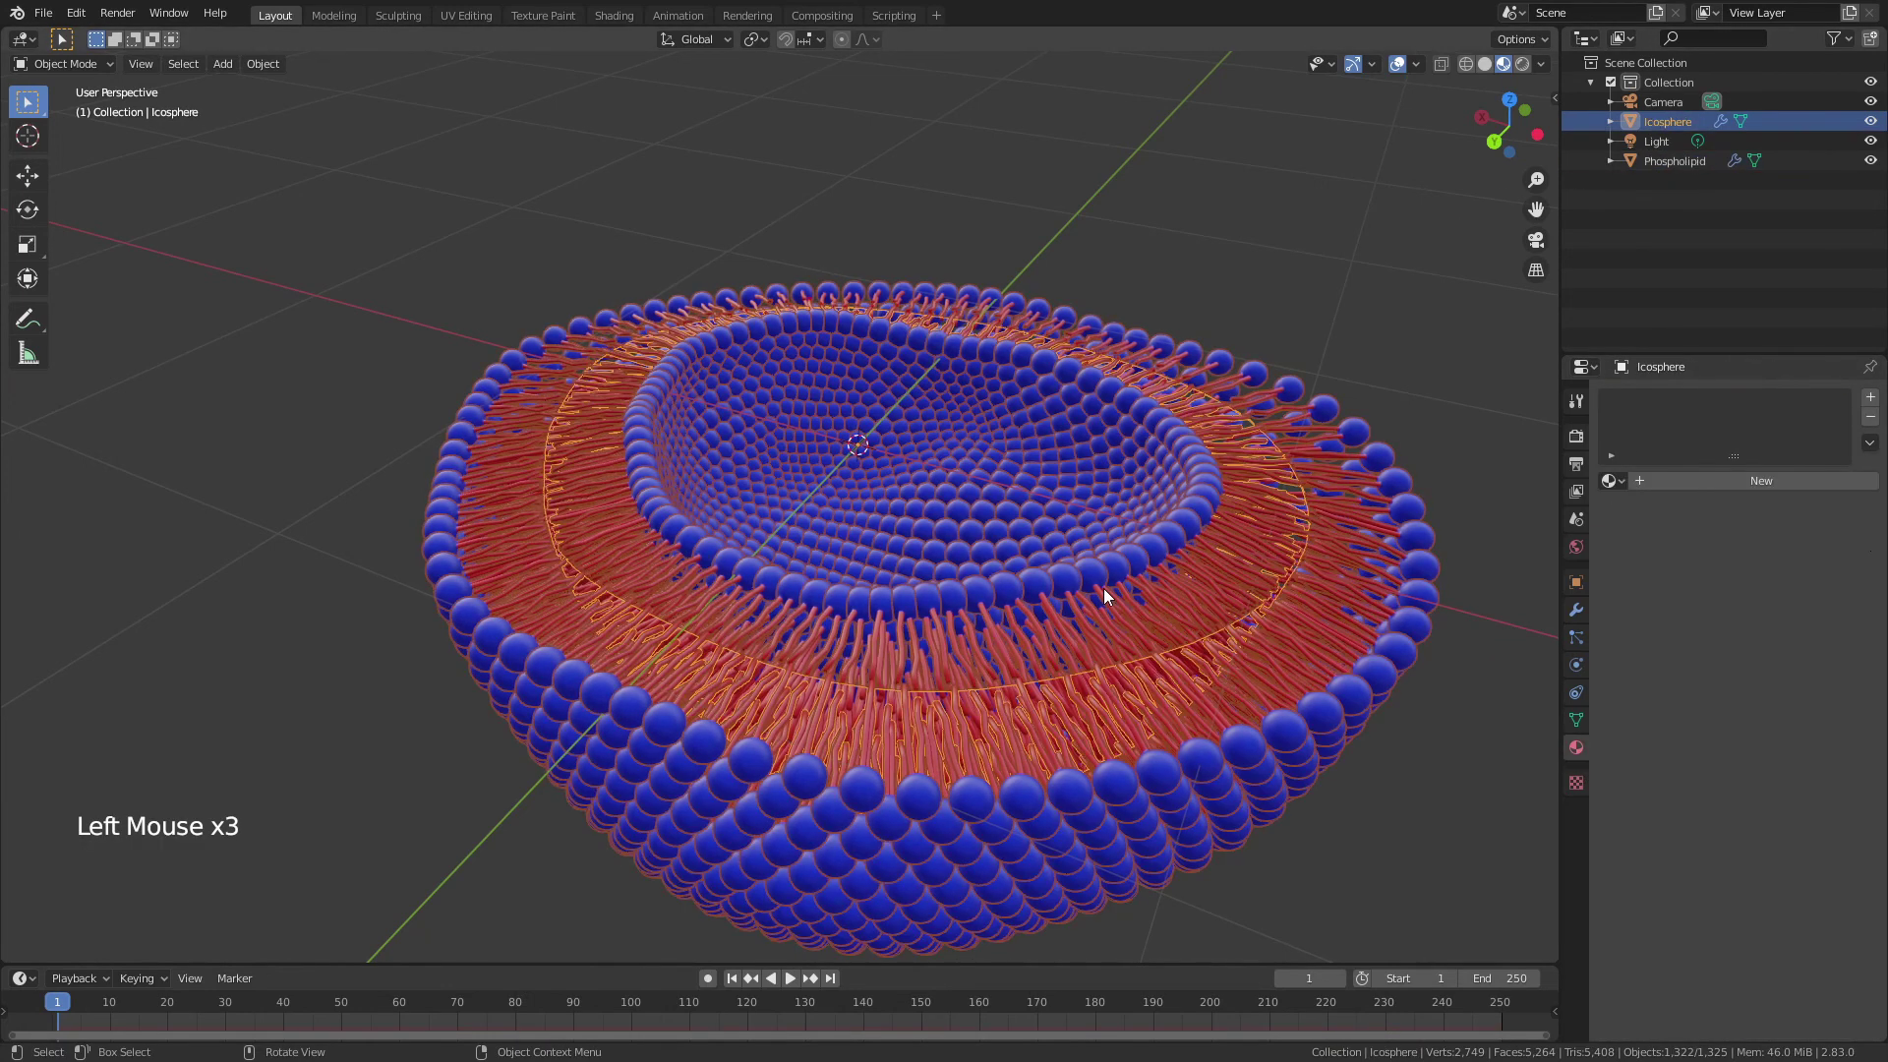
key("s")
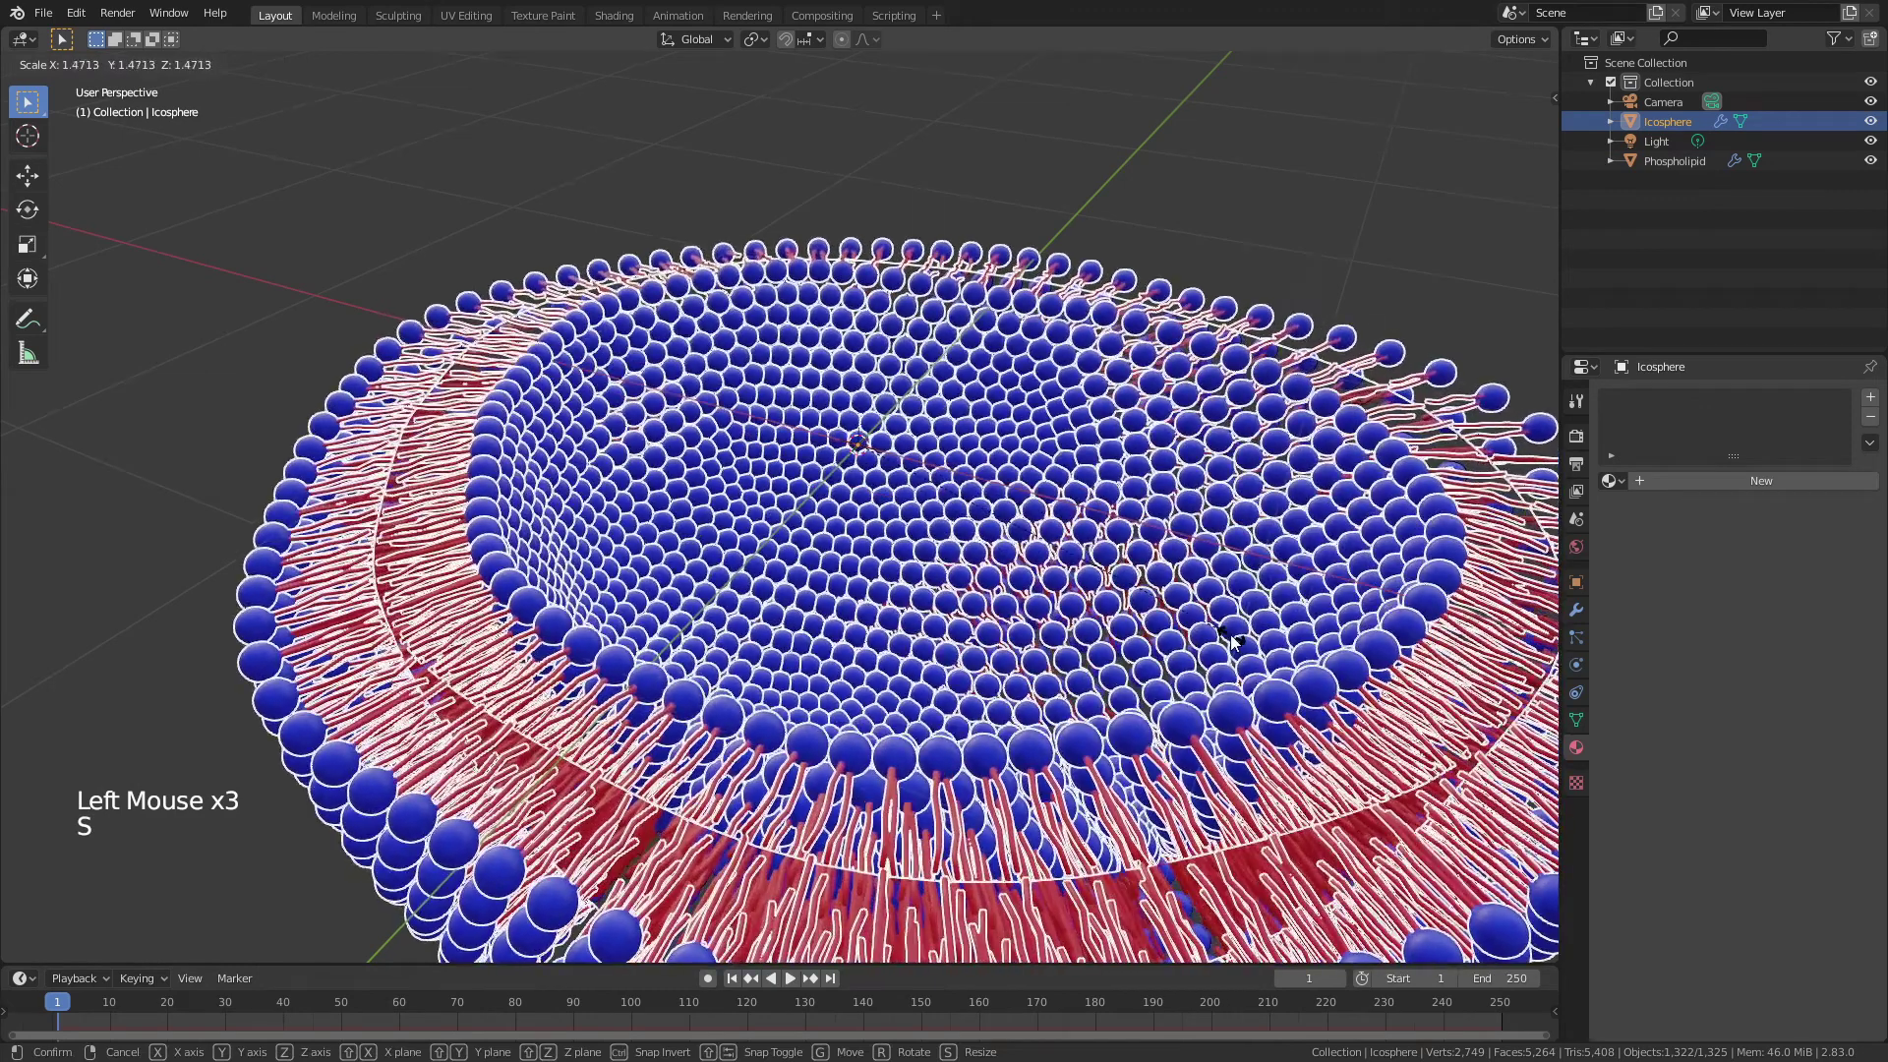
left_click(1235, 640)
scroll(1210, 630, "down", 3)
mouse_move(1210, 629)
middle_mouse_down()
mouse_move(1177, 598)
mouse_move(1223, 653)
middle_mouse_up()
left_click(1093, 611)
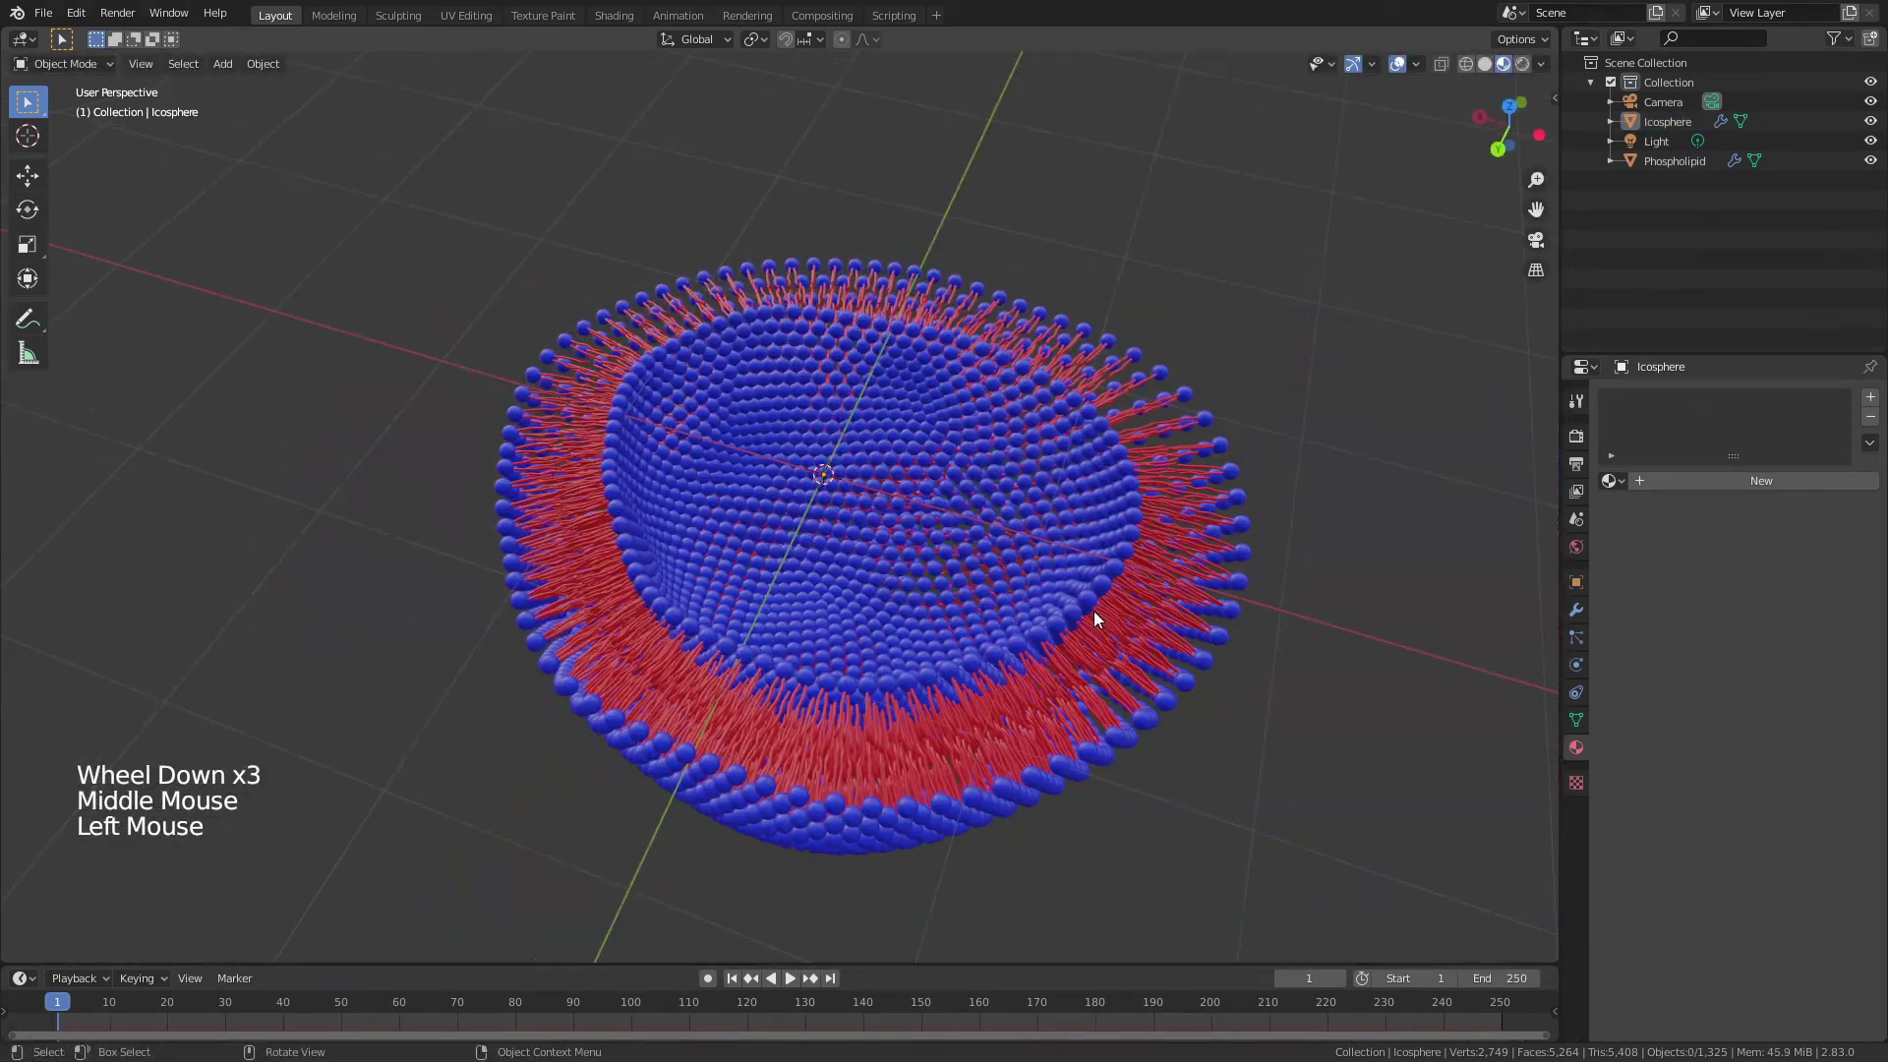
left_click(1094, 611)
Step: Tweak the phospholipid render scale and set Displace strength to 0.790, then inspect the Clouds texture
left_click(1577, 637)
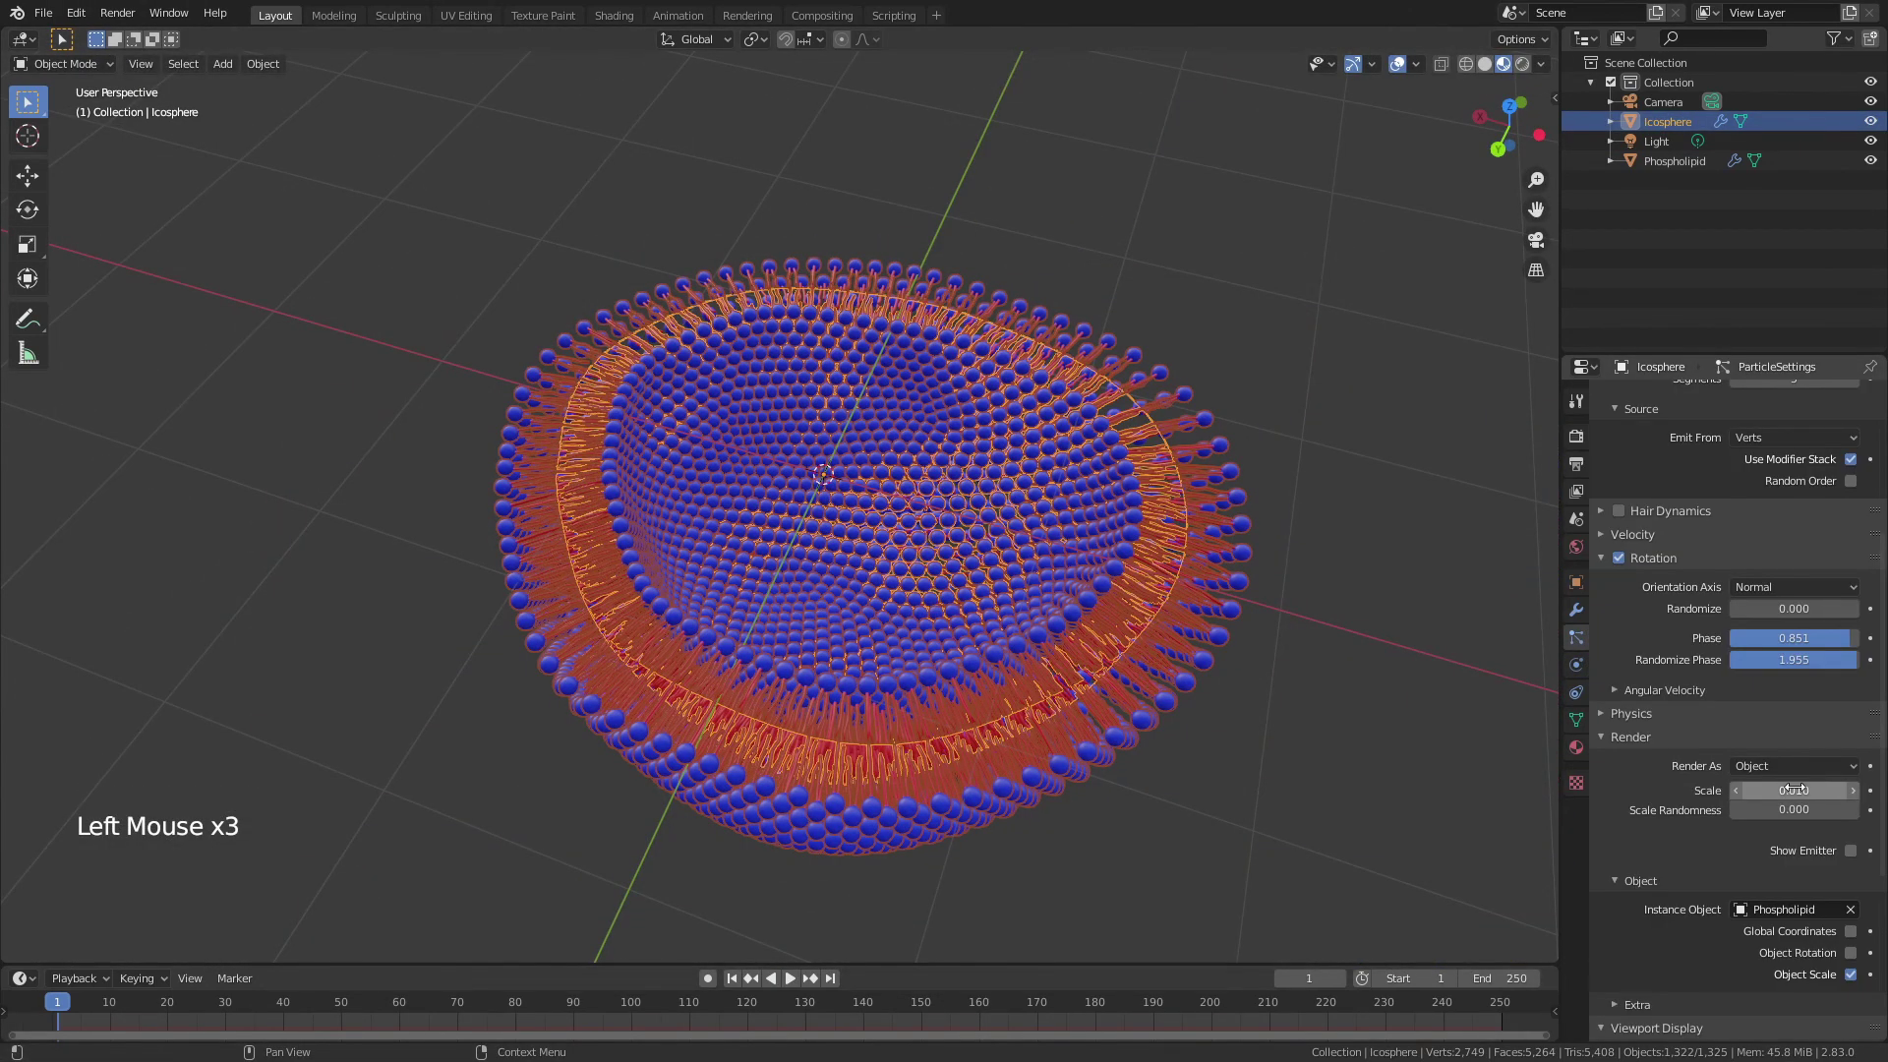
mouse_move(1795, 787)
left_mouse_down("shift")
mouse_move(1765, 787)
mouse_move(1800, 788)
left_mouse_up("shift")
left_click(1575, 608)
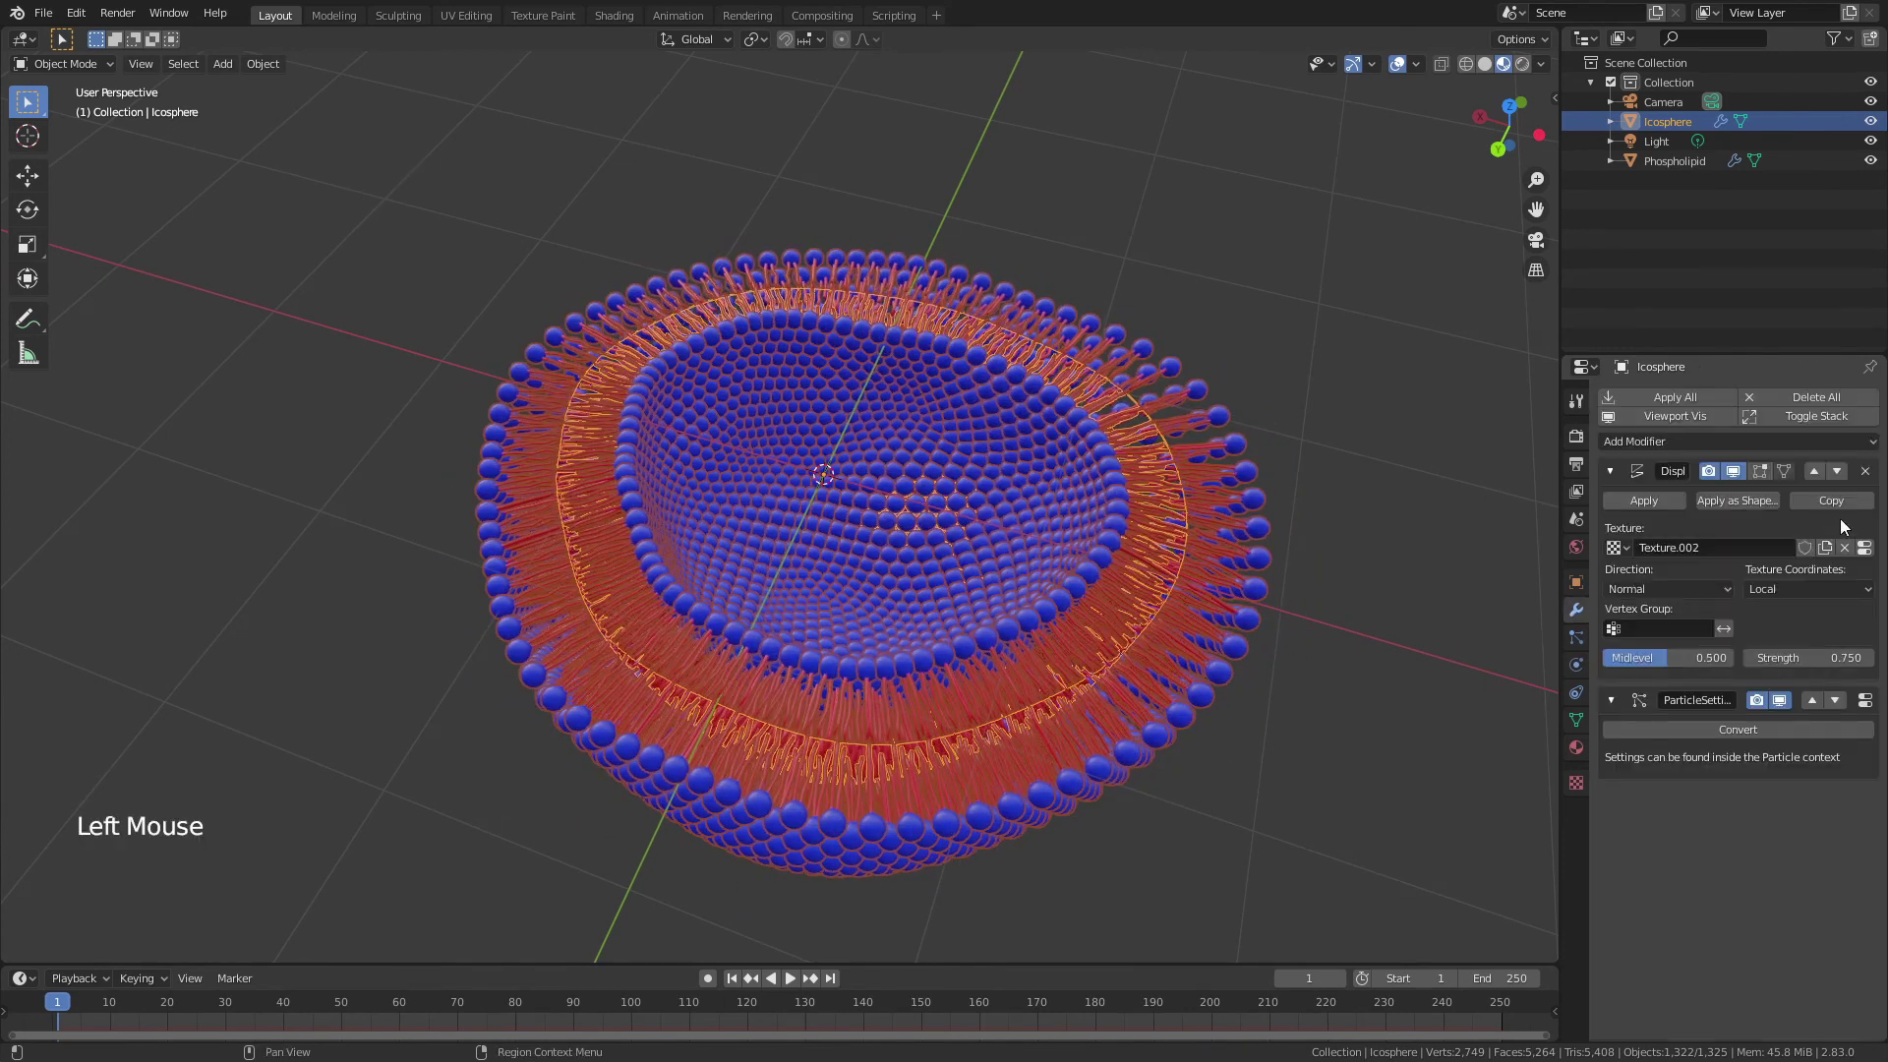
left_click_drag(1799, 661, 1813, 661, "shift")
left_click(1576, 782)
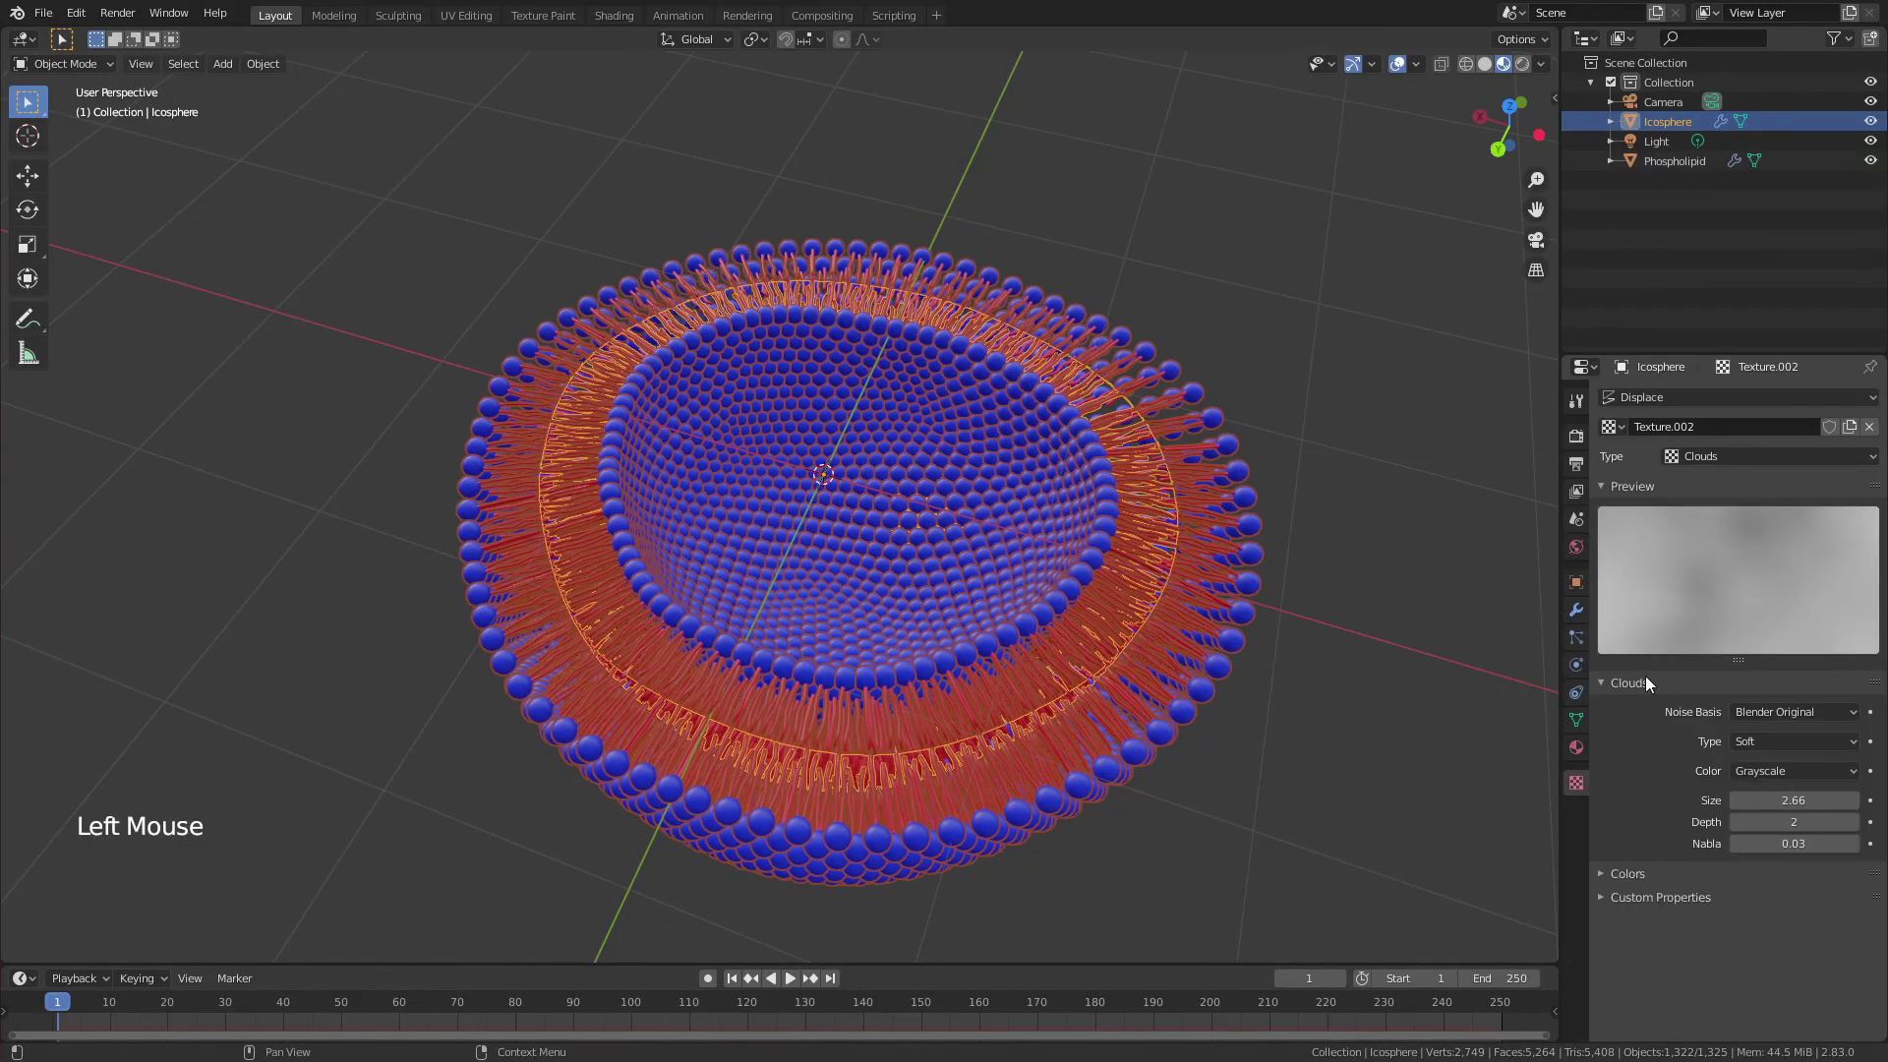
Step: Add a Wave modifier to the icosphere and move it above the particle system
left_click(1577, 611)
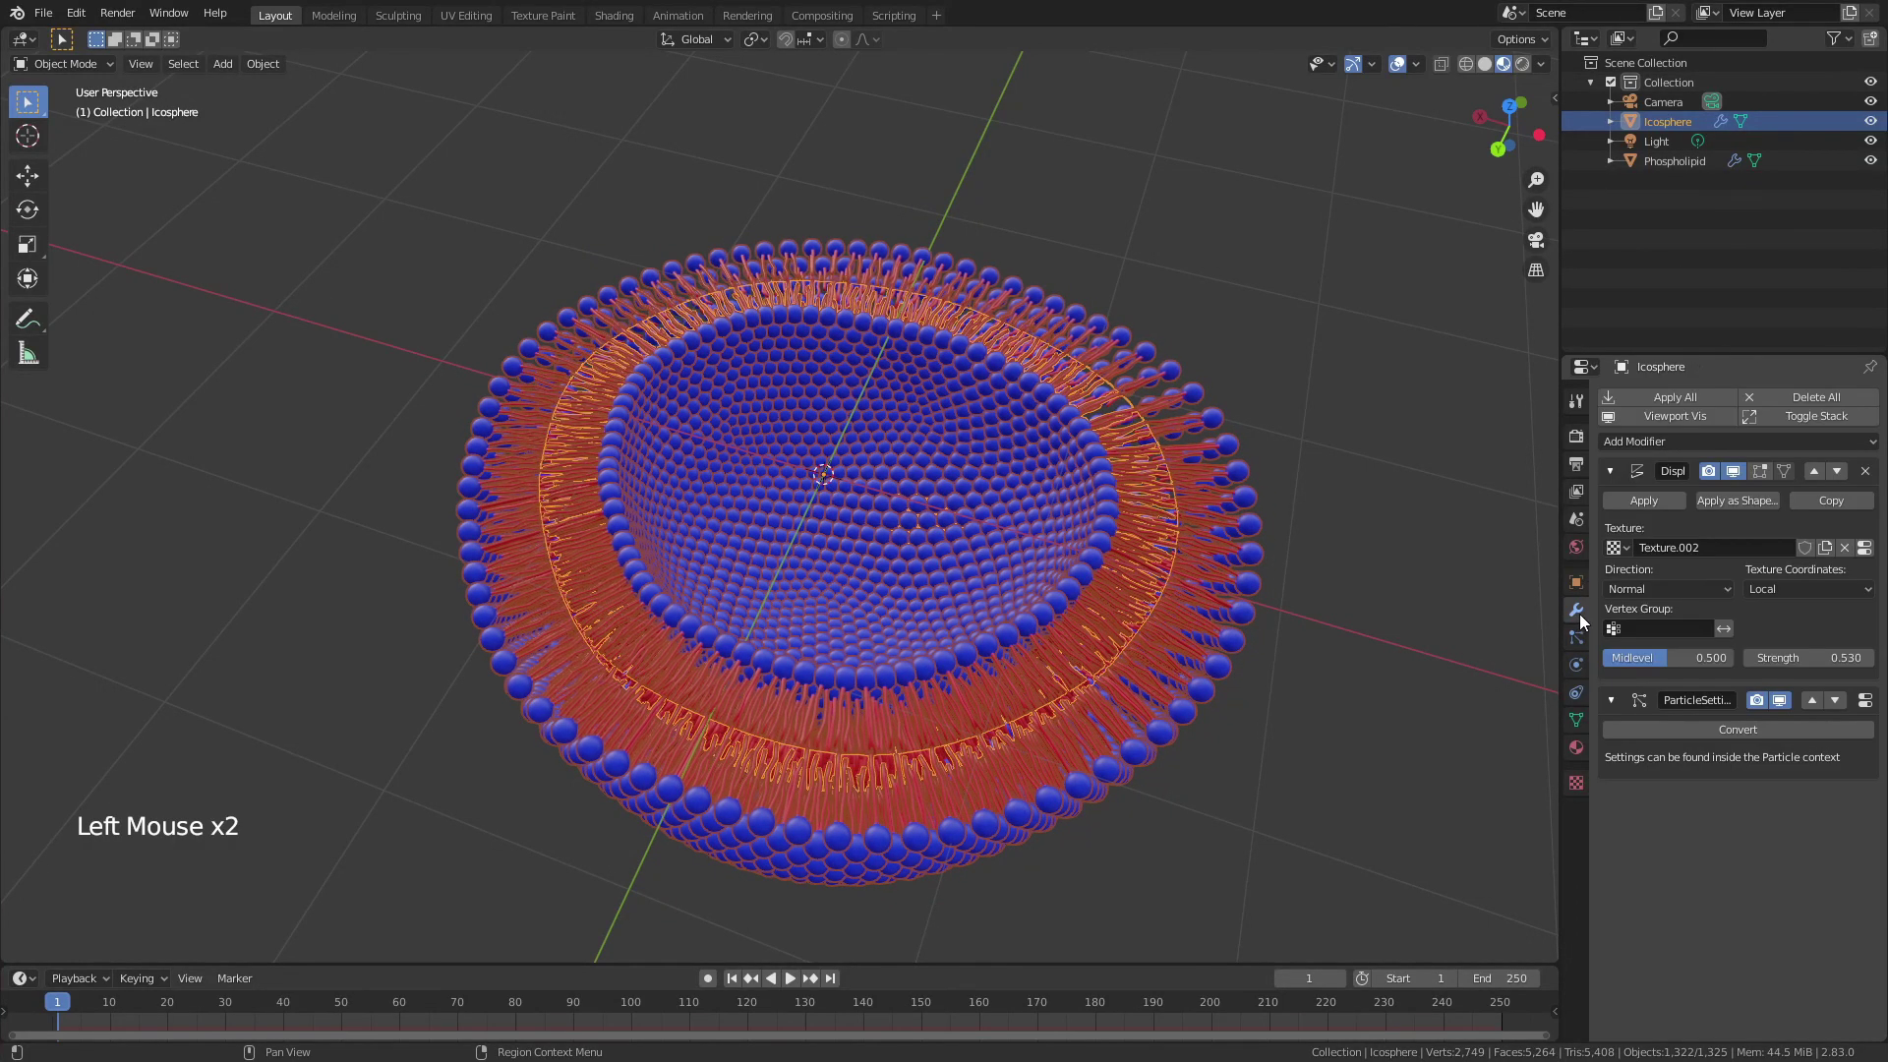
left_click(1610, 471)
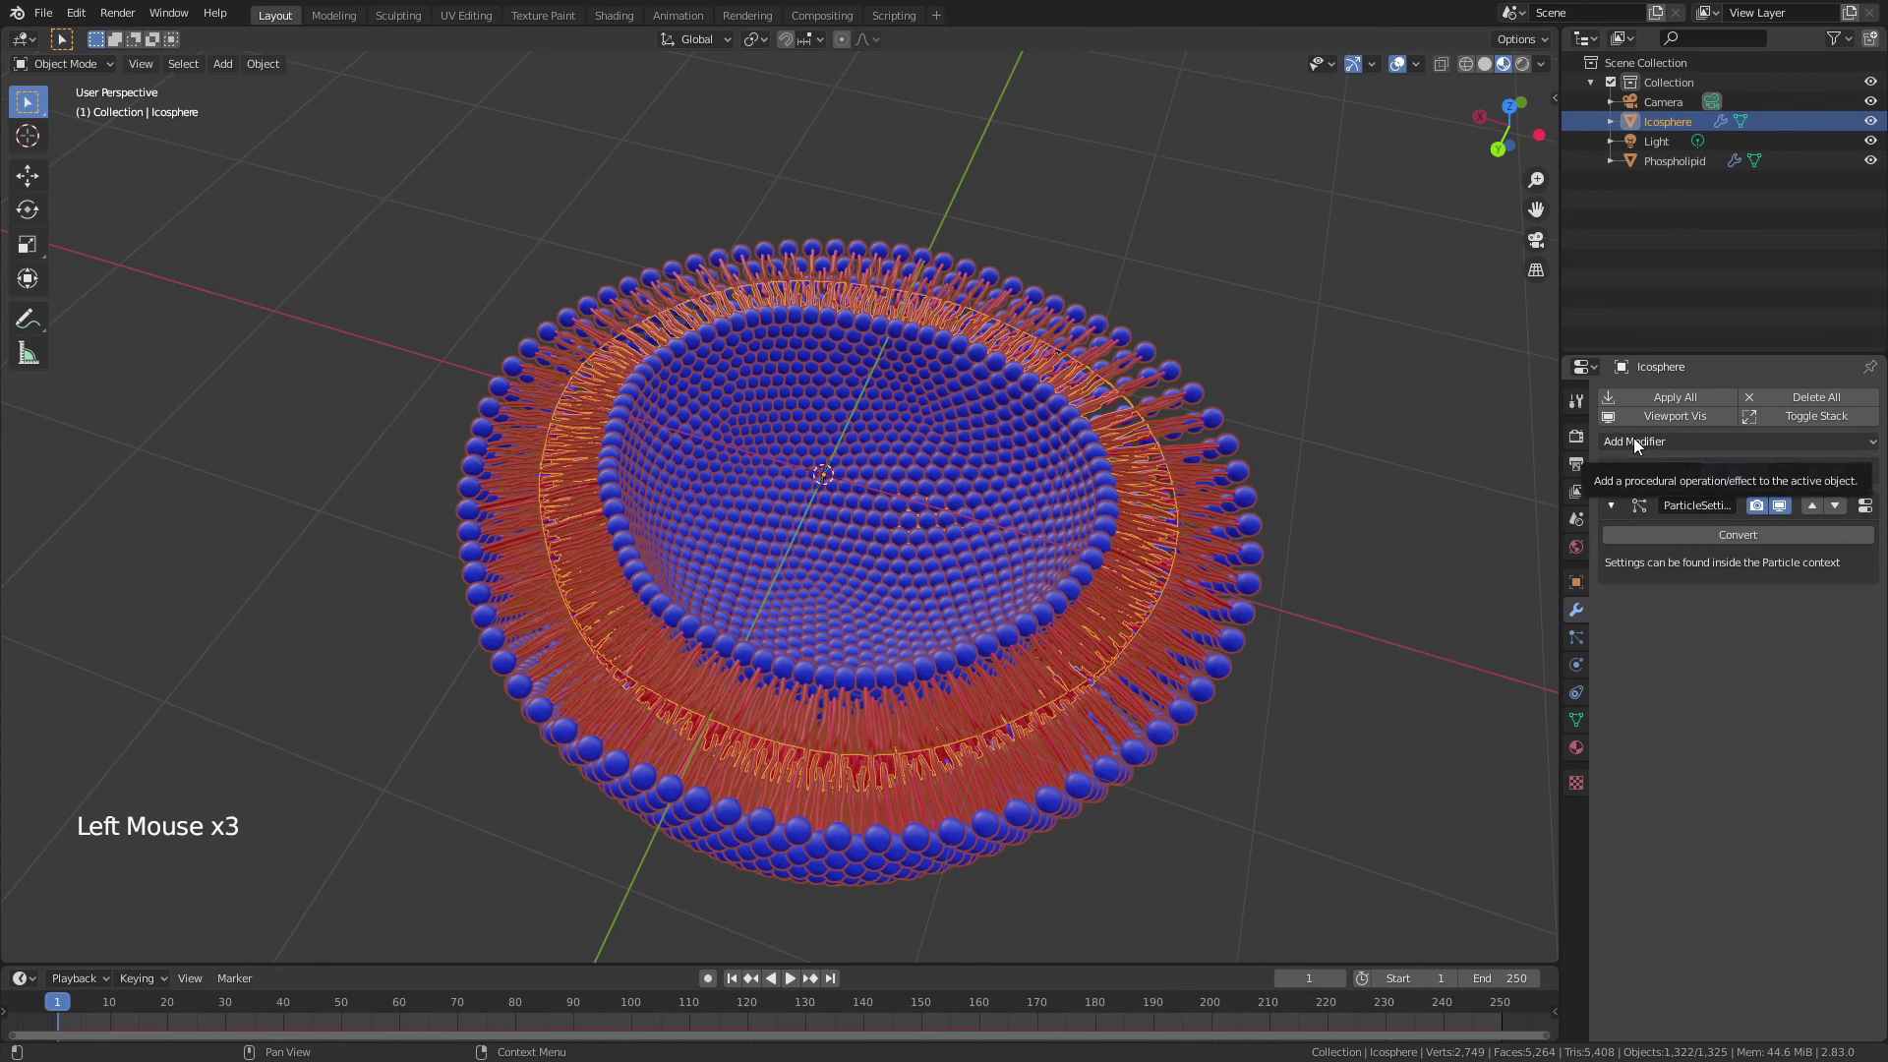
left_click(1632, 441)
left_click(1630, 808)
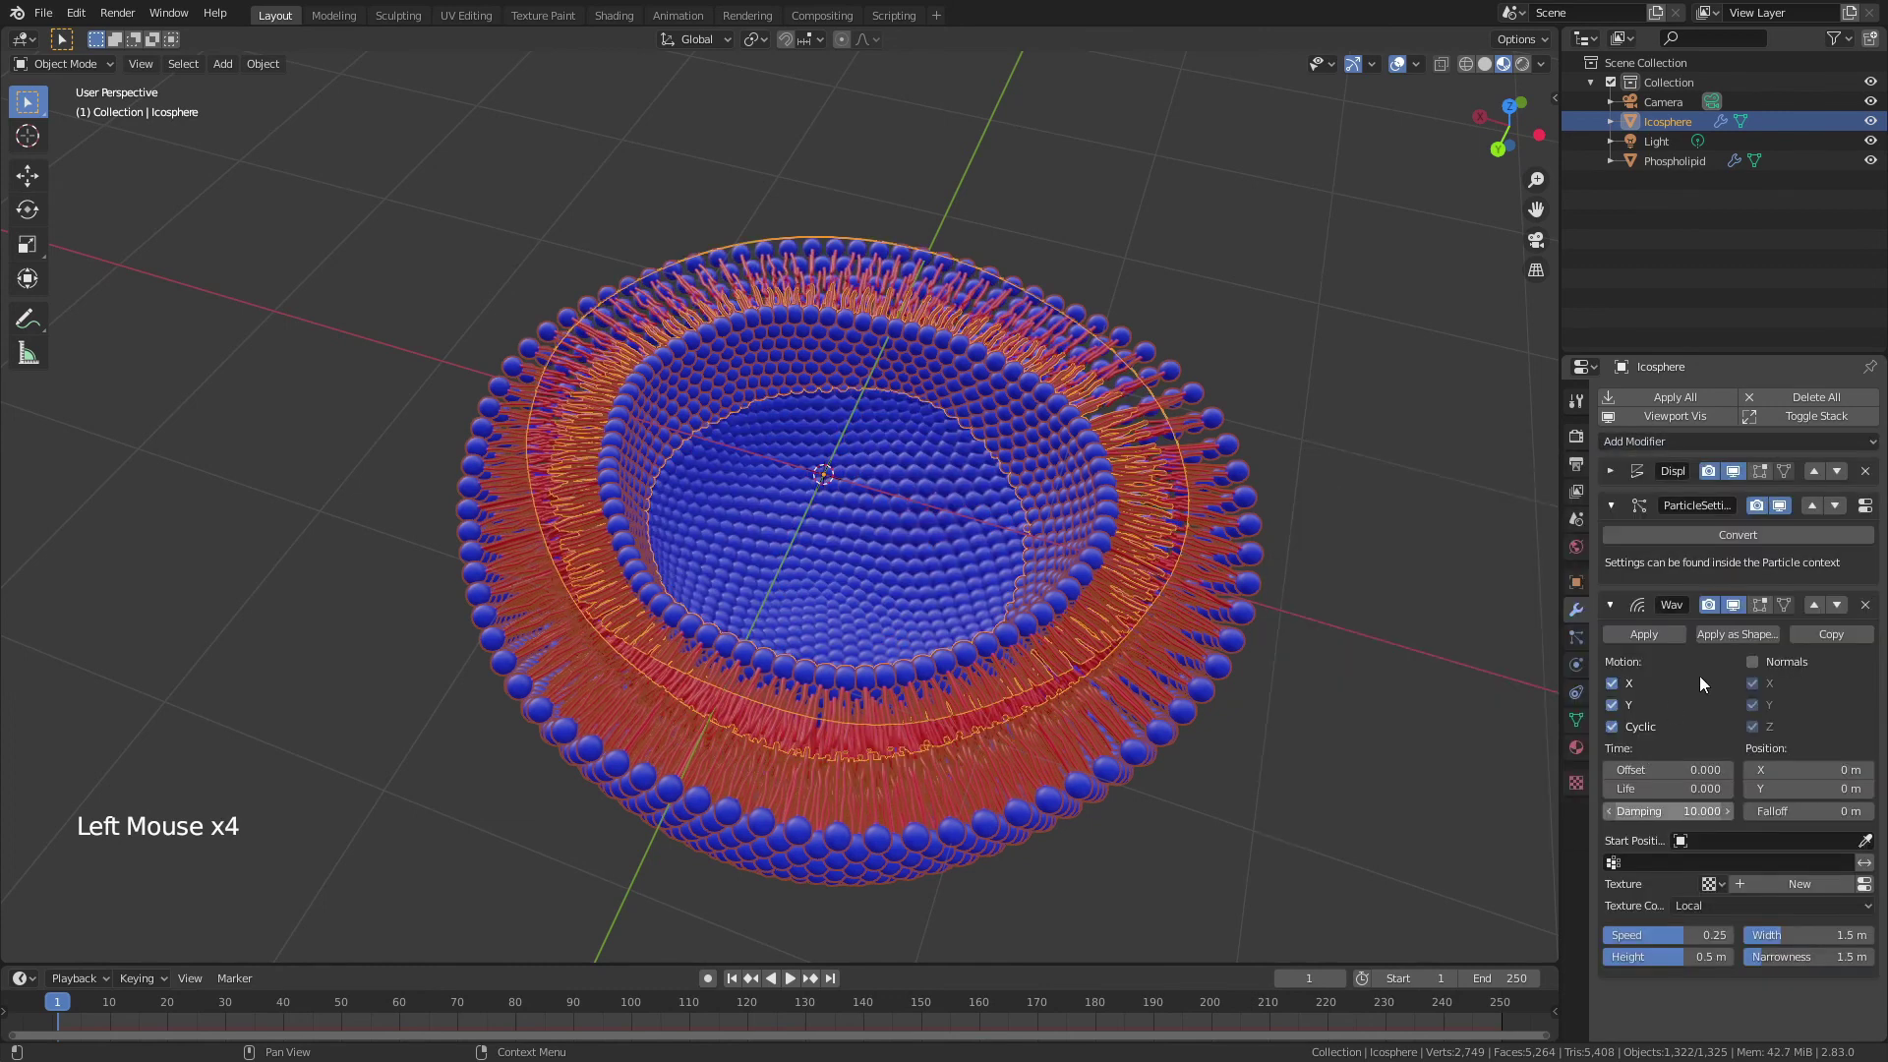
left_click(1812, 604)
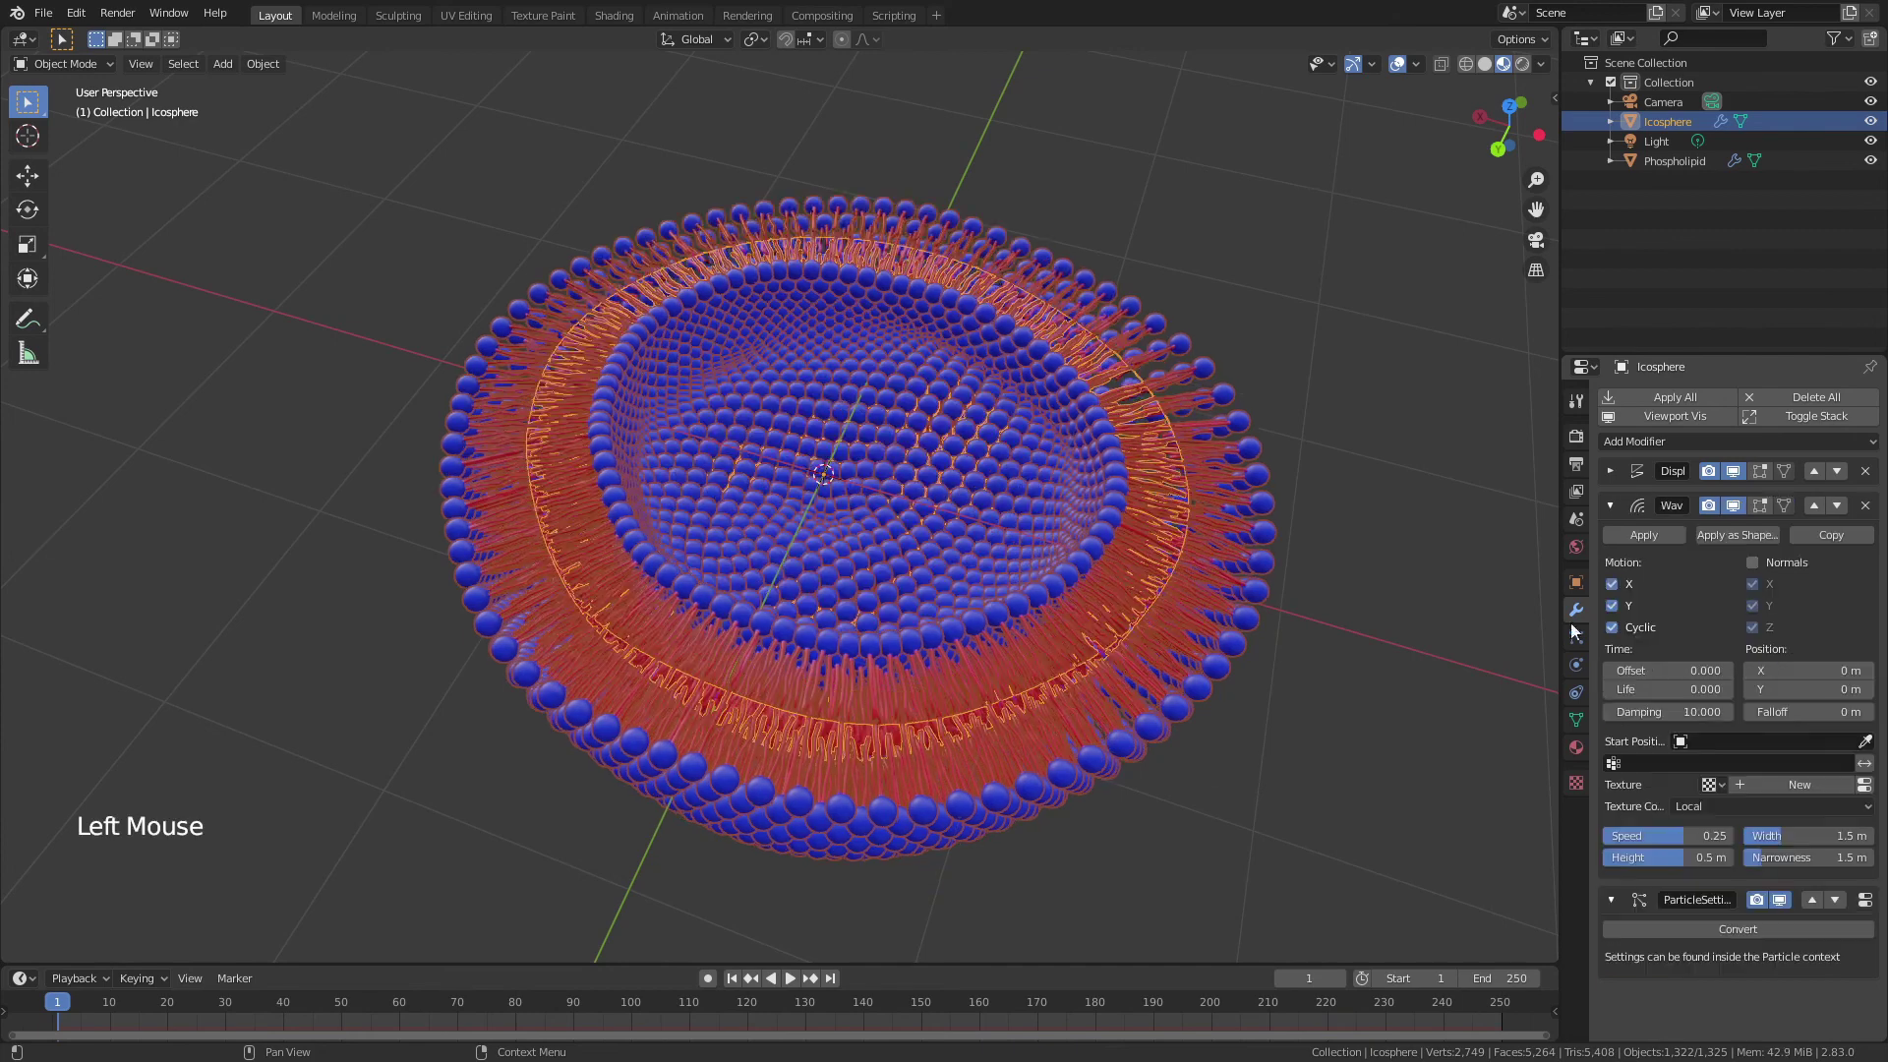
middle_click_drag(1289, 557, 853, 864)
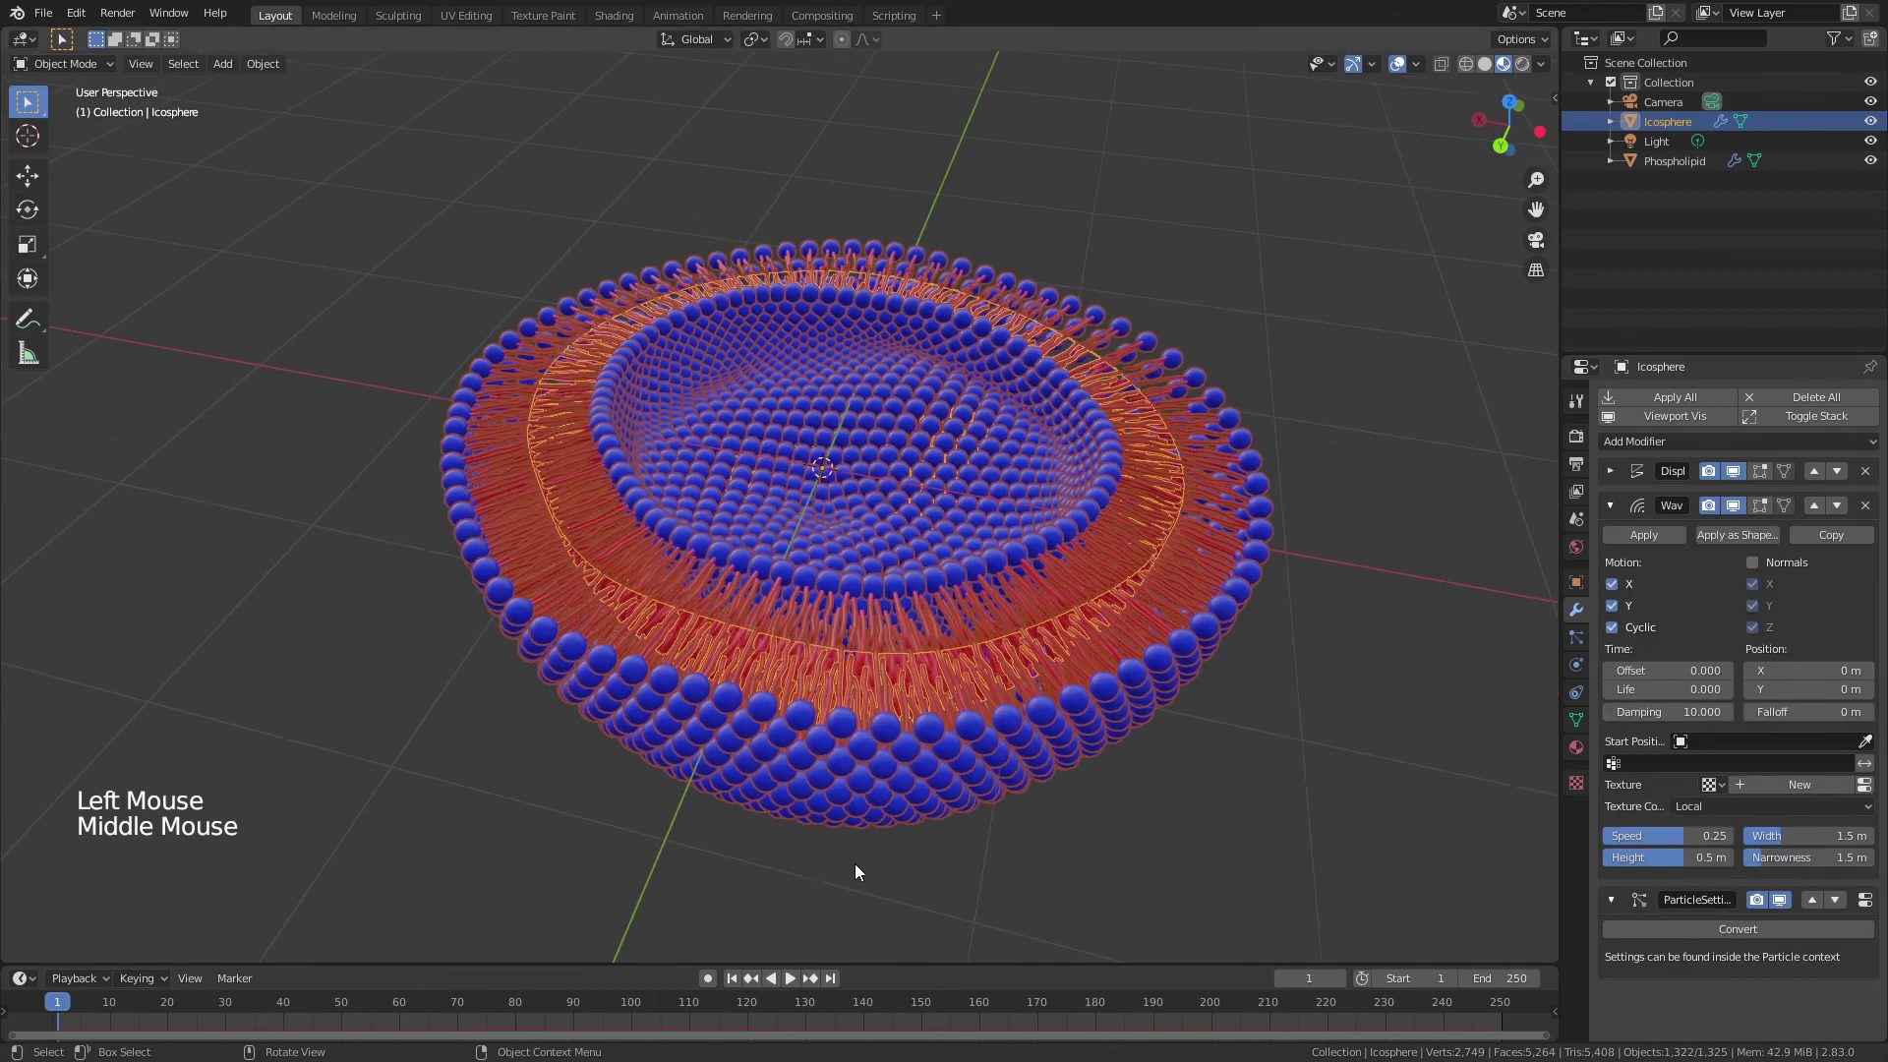
Step: Preview the wave, disable Y motion so it moves along X only, and set height to 0.25 m
left_click(792, 981)
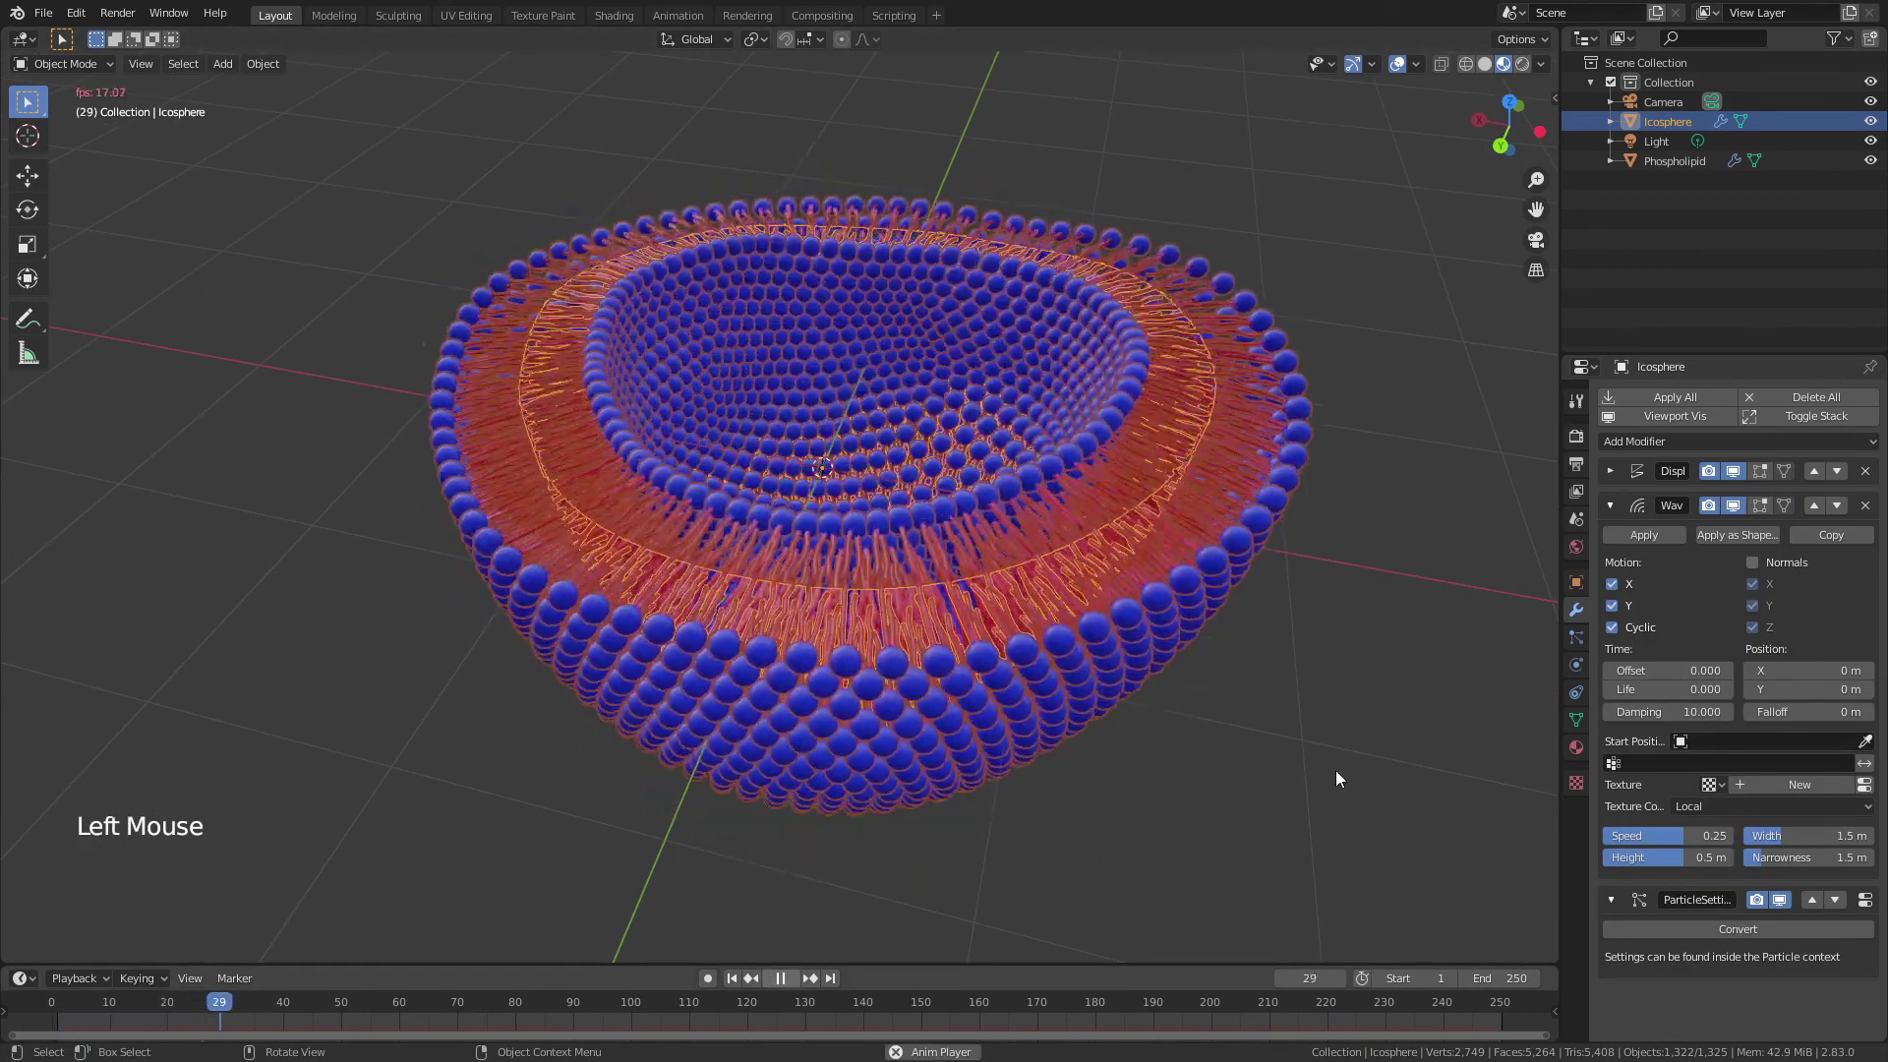
left_click(1612, 606)
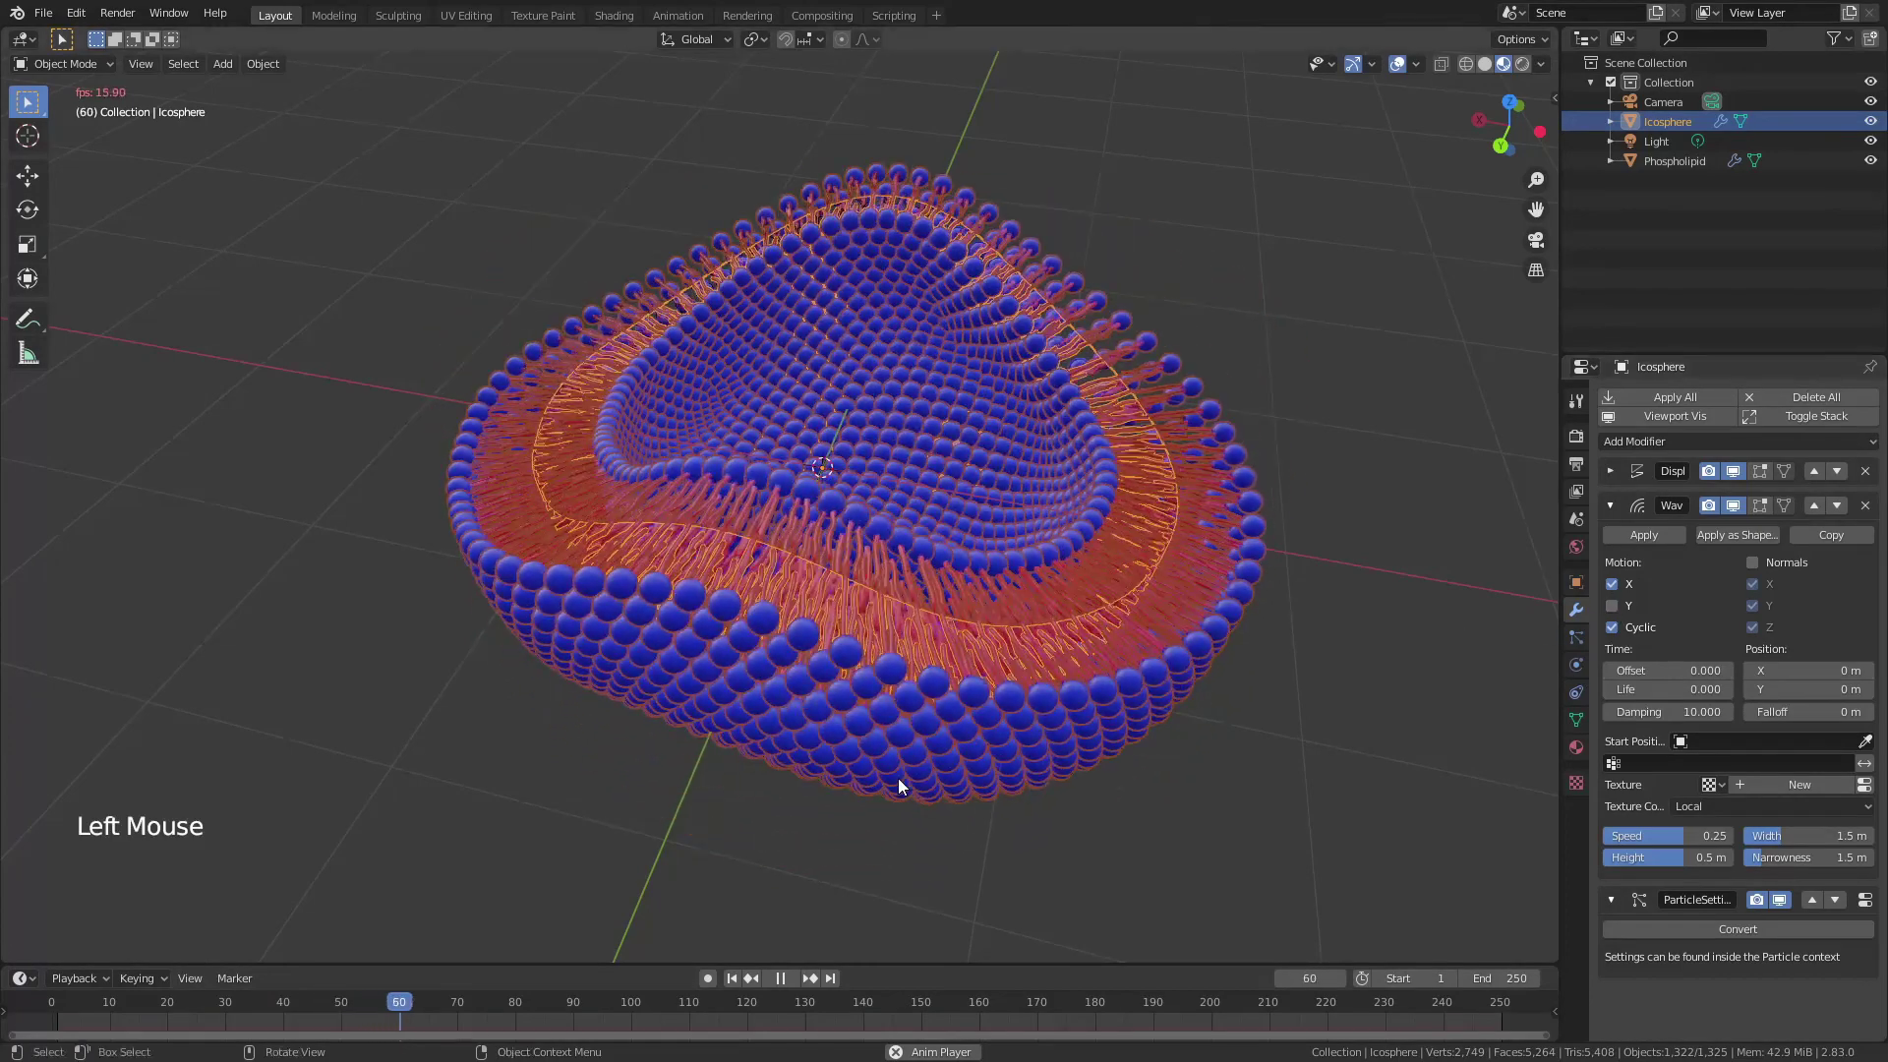
left_click(779, 979)
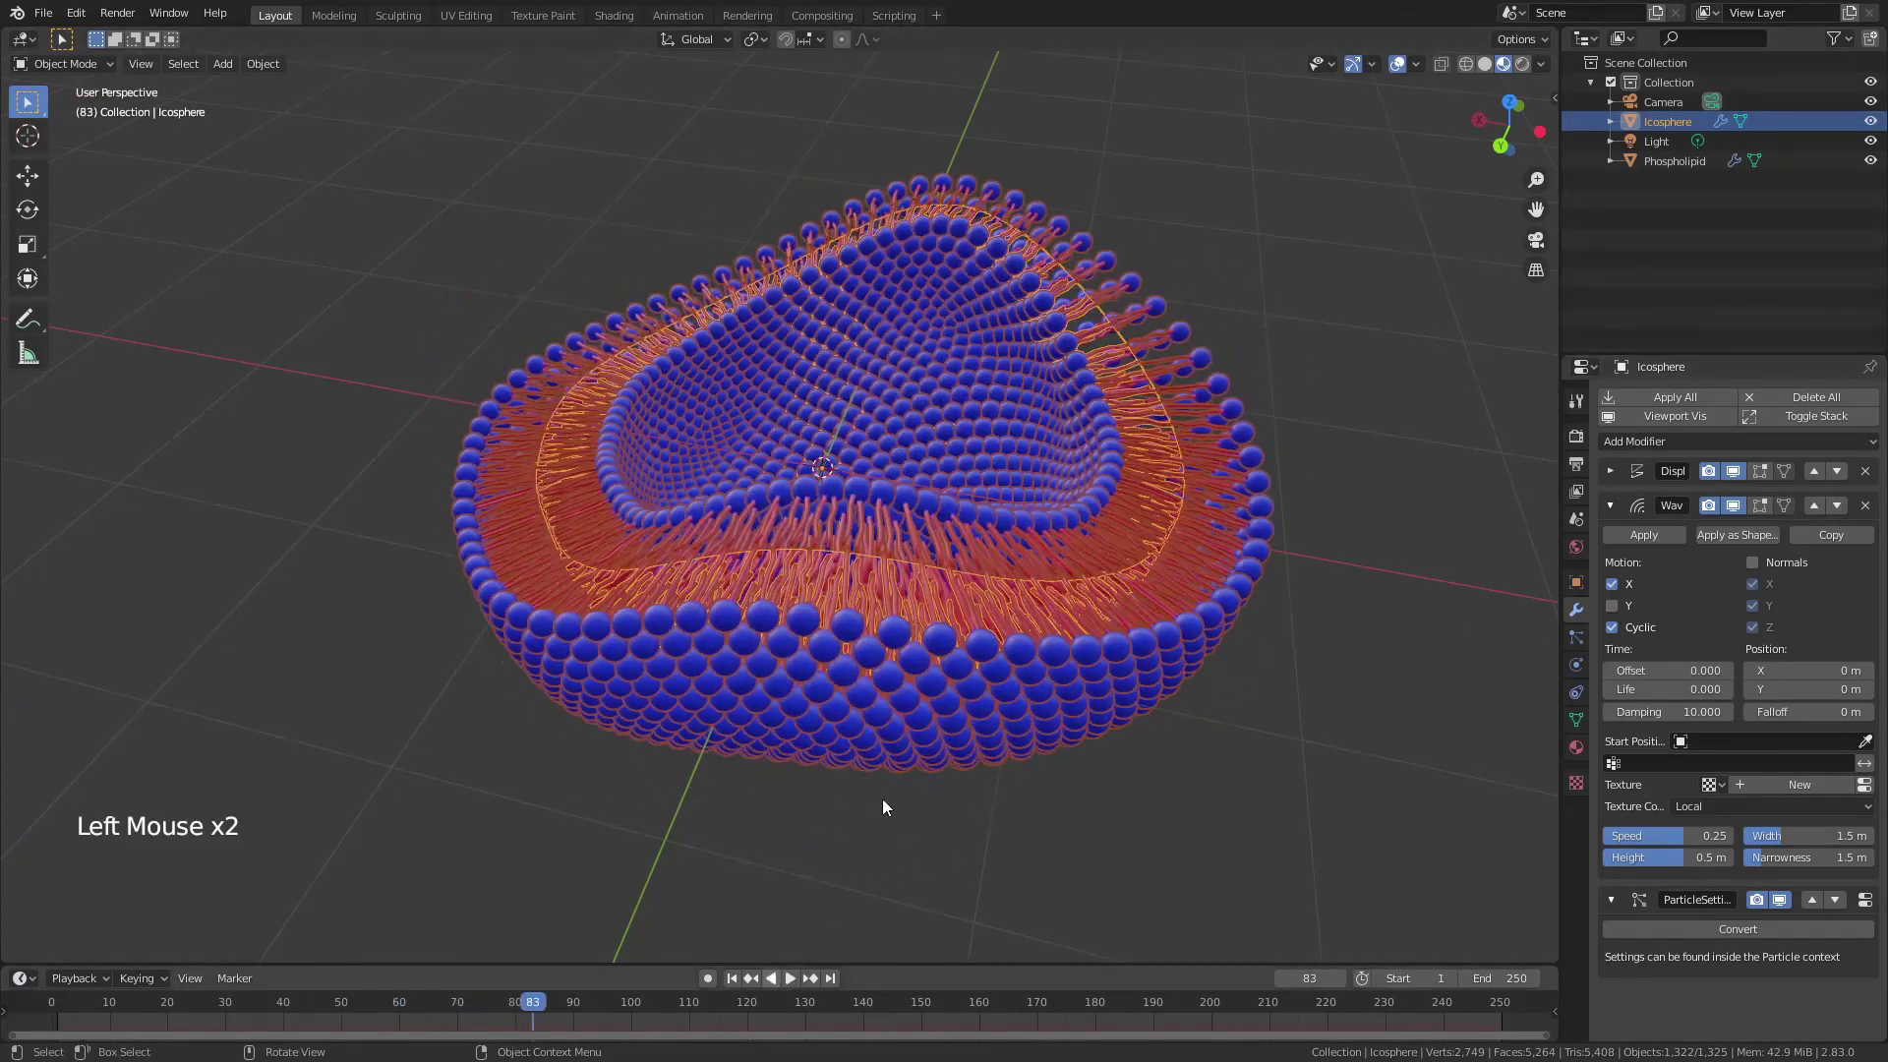
middle_click_drag(978, 723, 1050, 767)
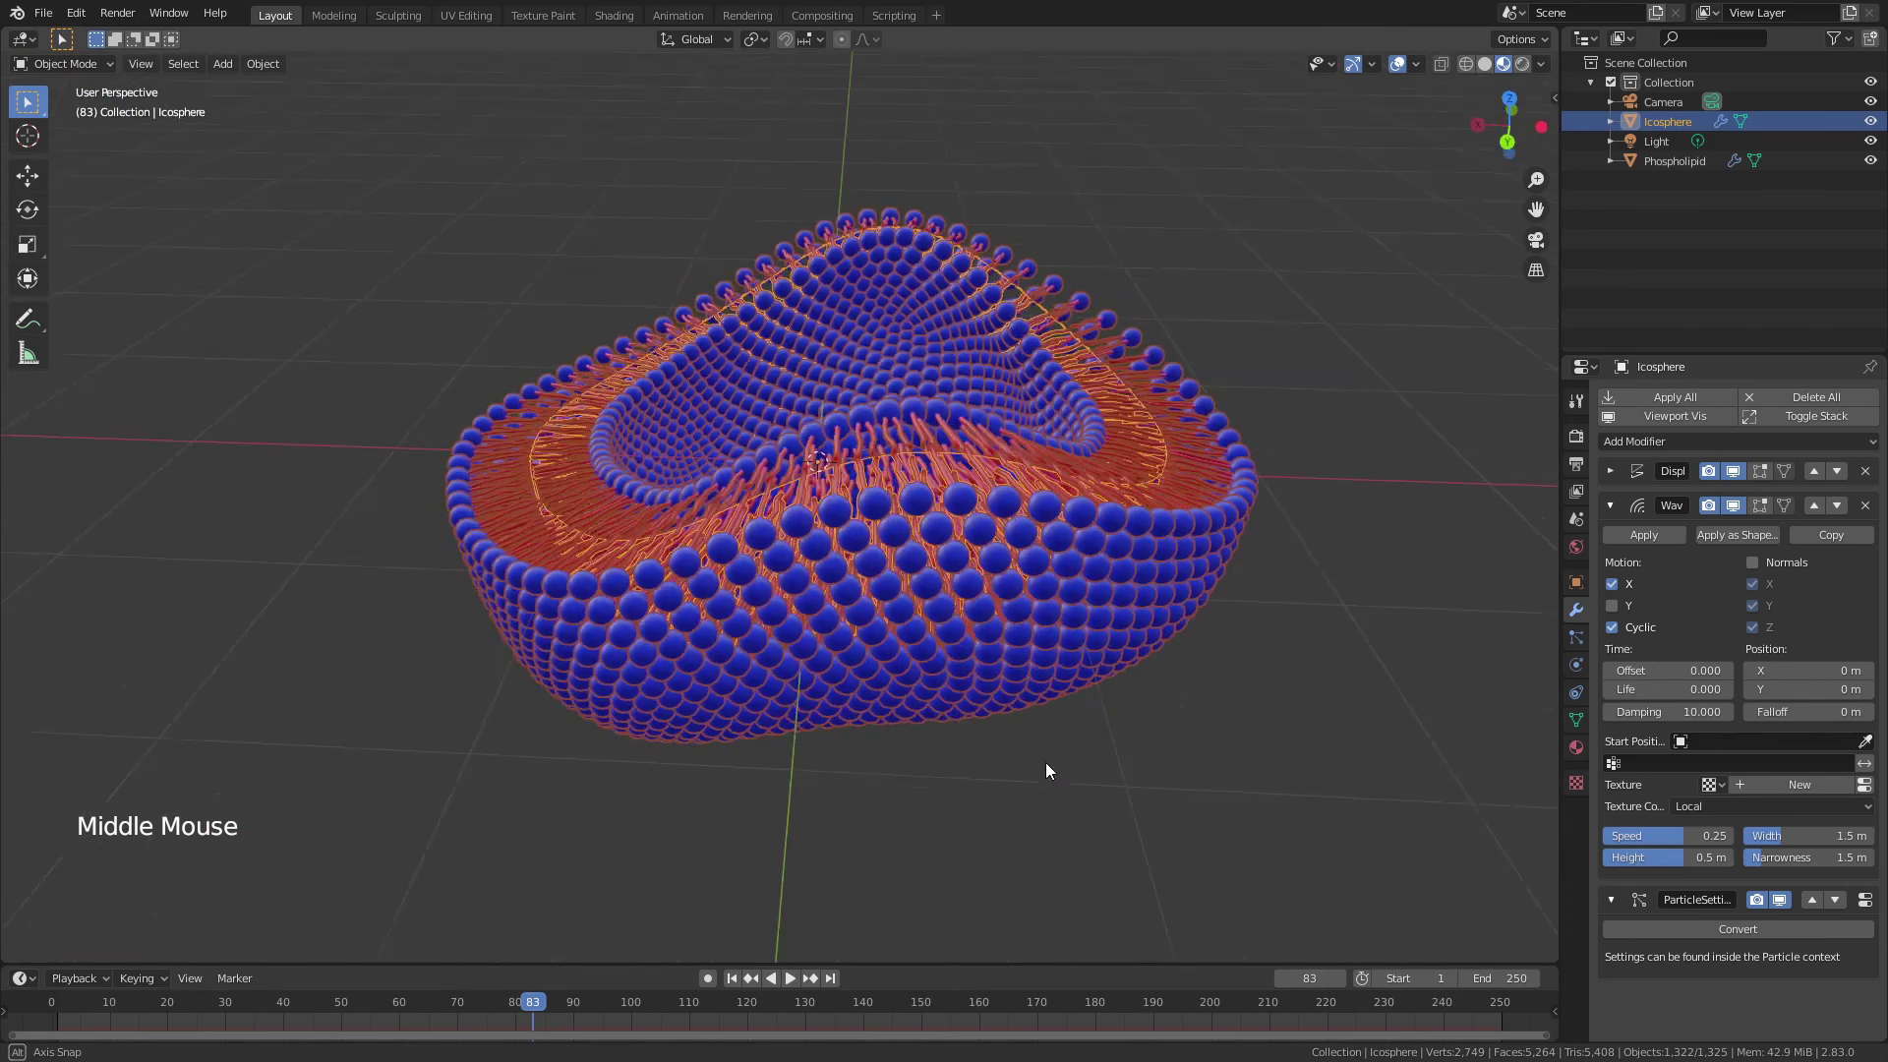
left_click(1653, 859)
type(".25")
key("Return")
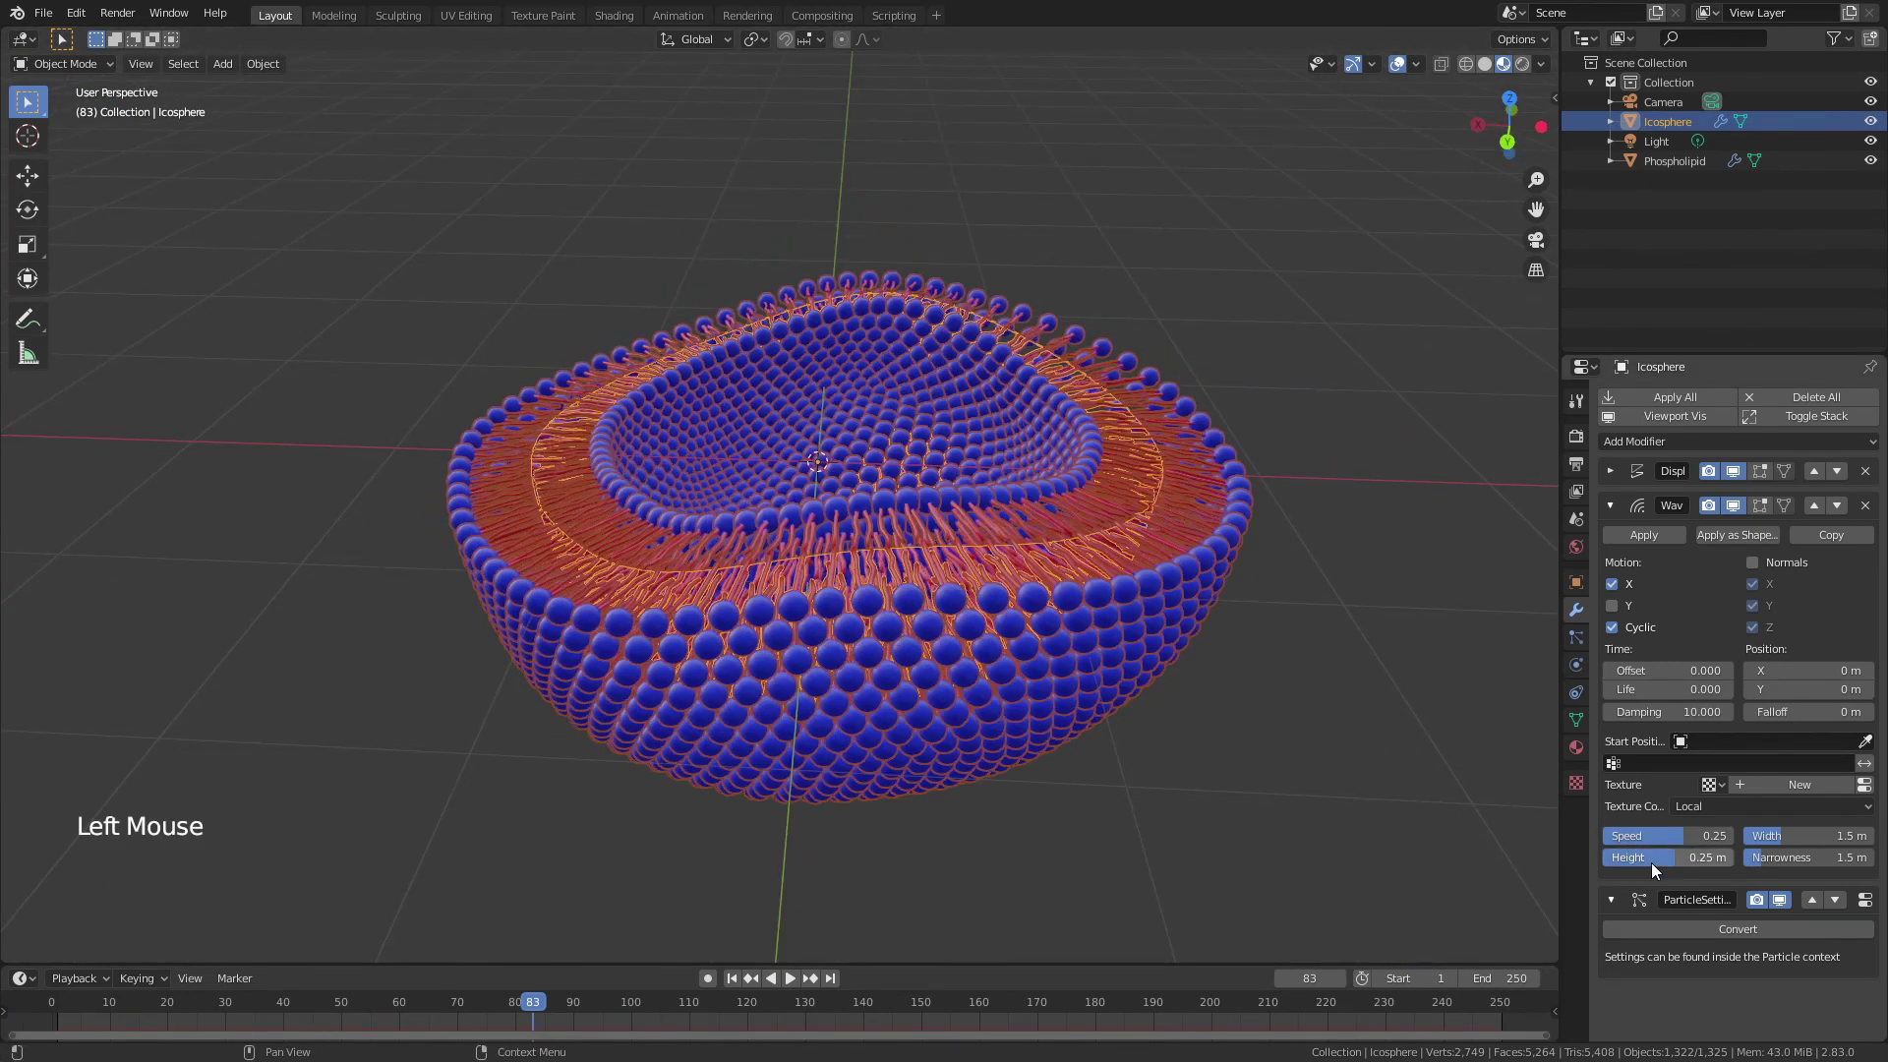
middle_click_drag(1062, 748, 1122, 703)
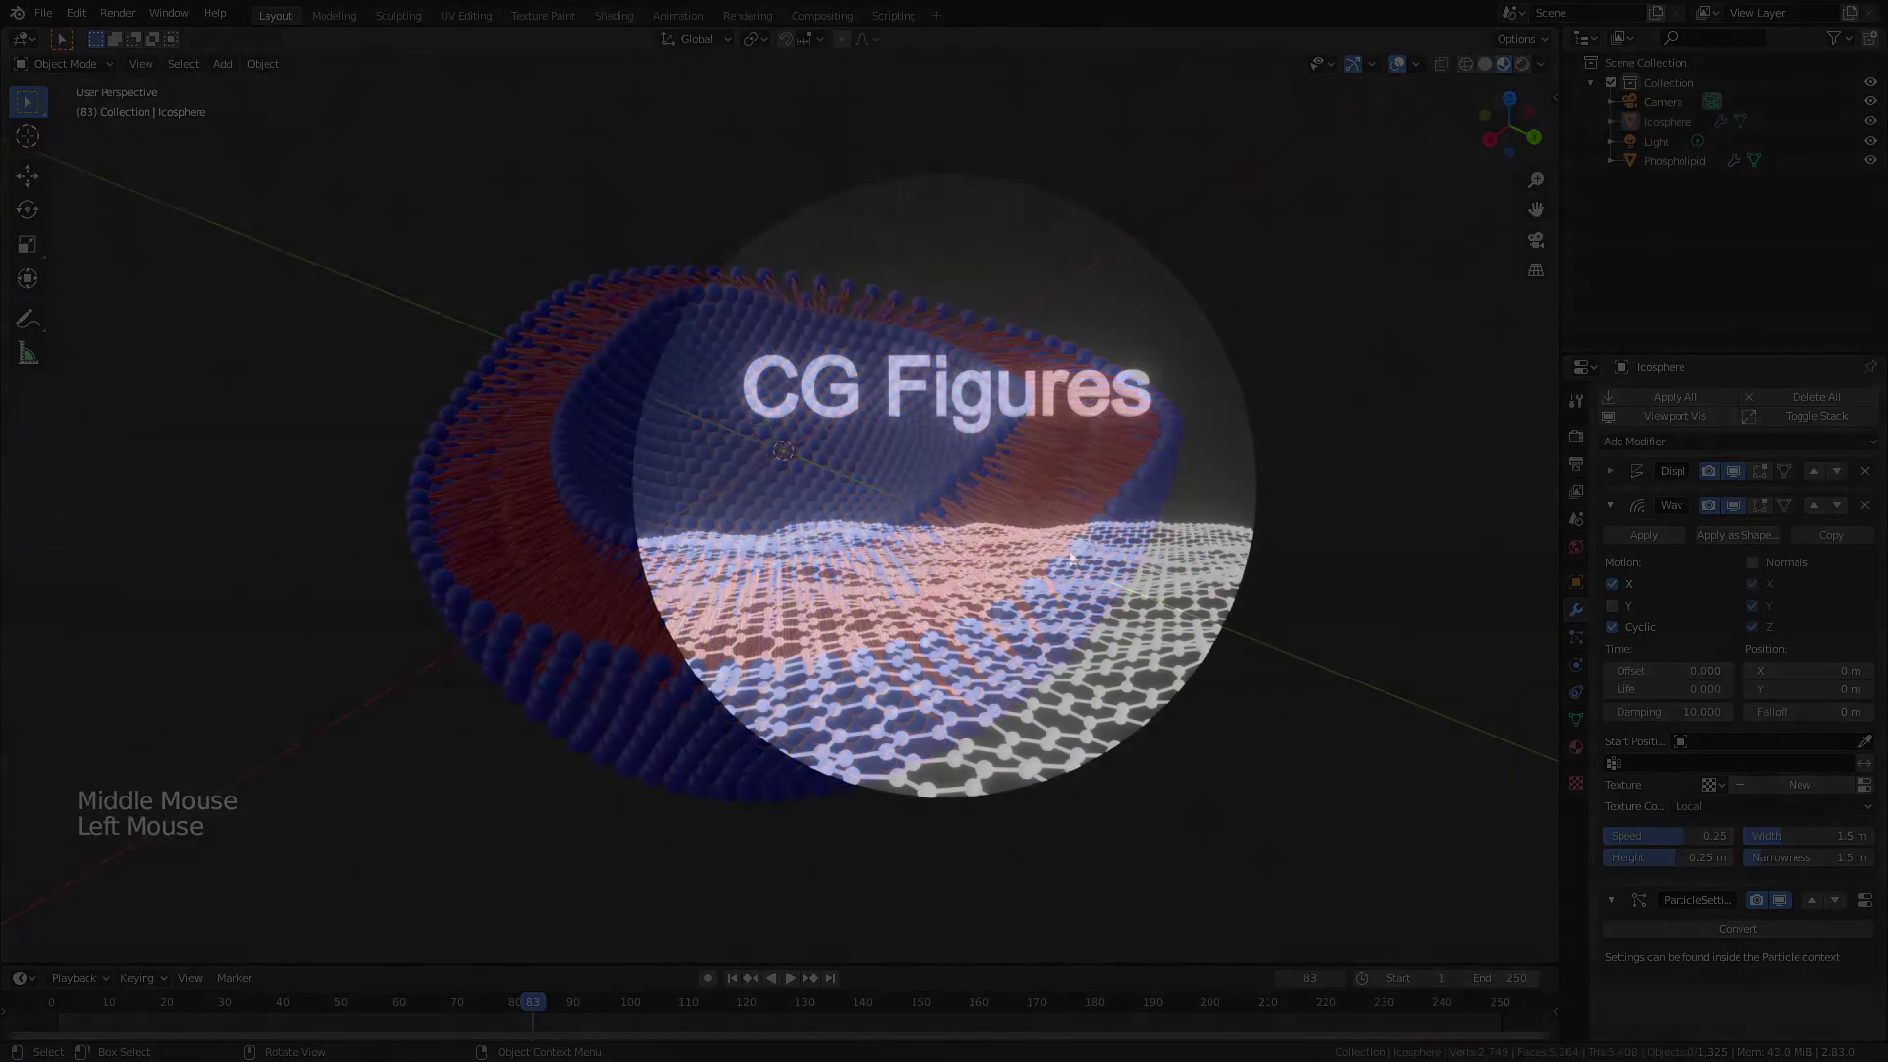